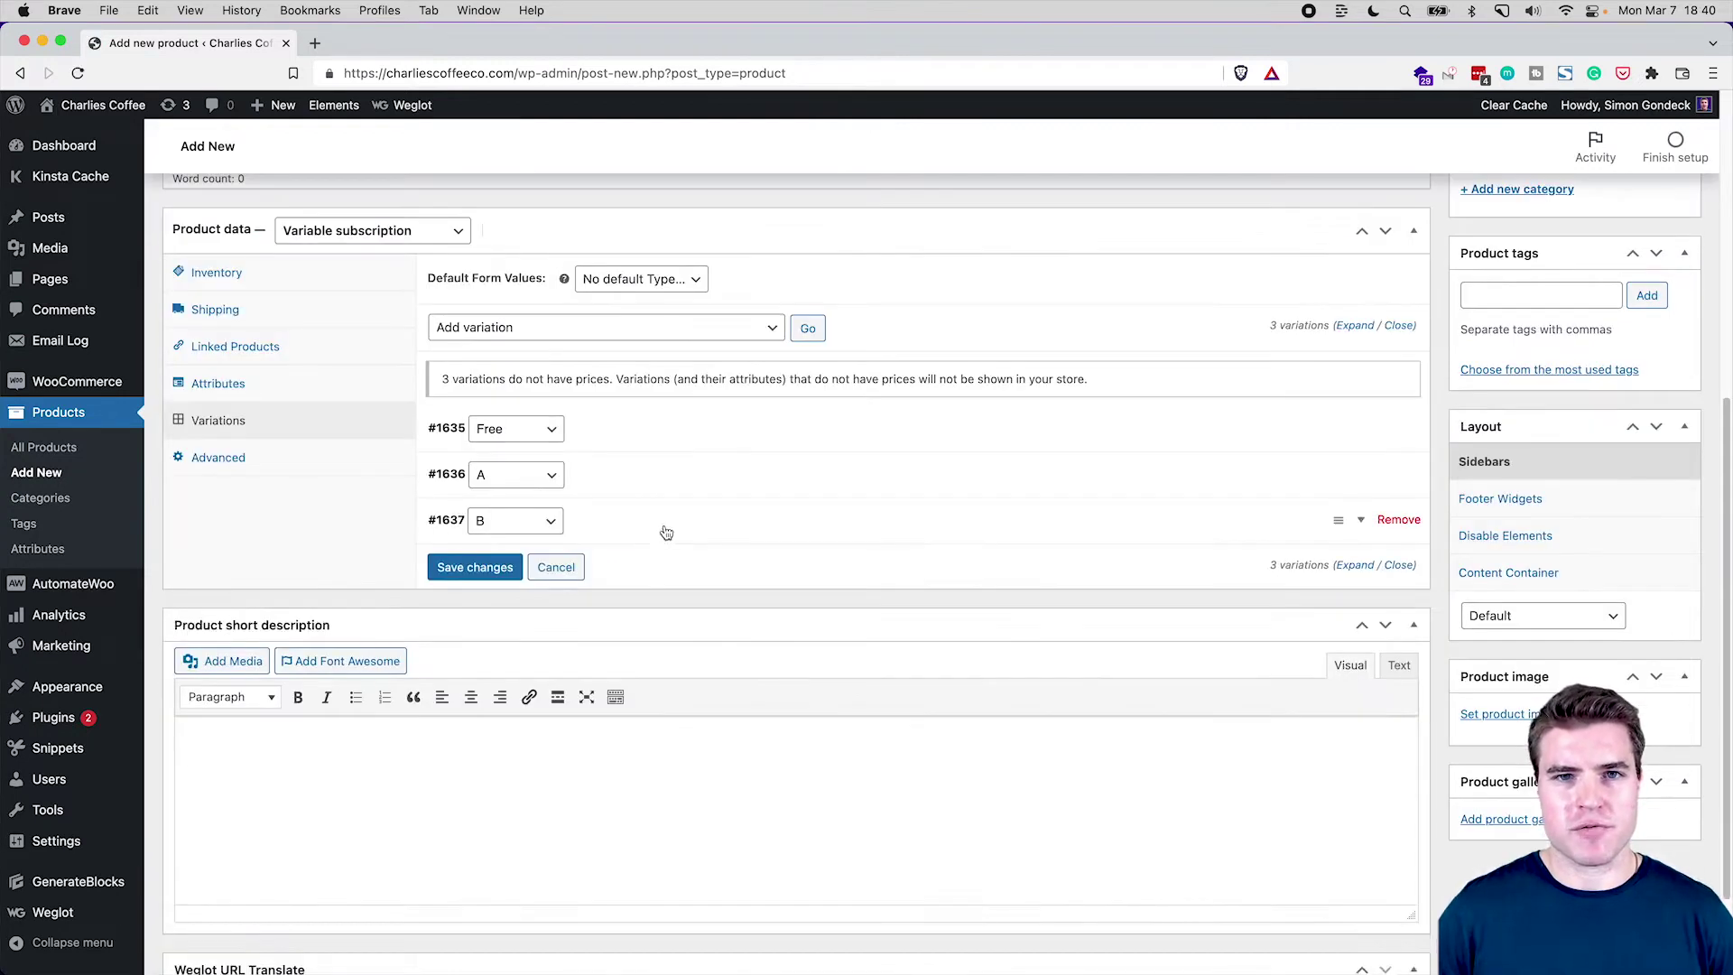
# Make variation B virtual with a subscription price of 400
pyautogui.click(655, 653)
pyautogui.scroll(-1, 659, 650)
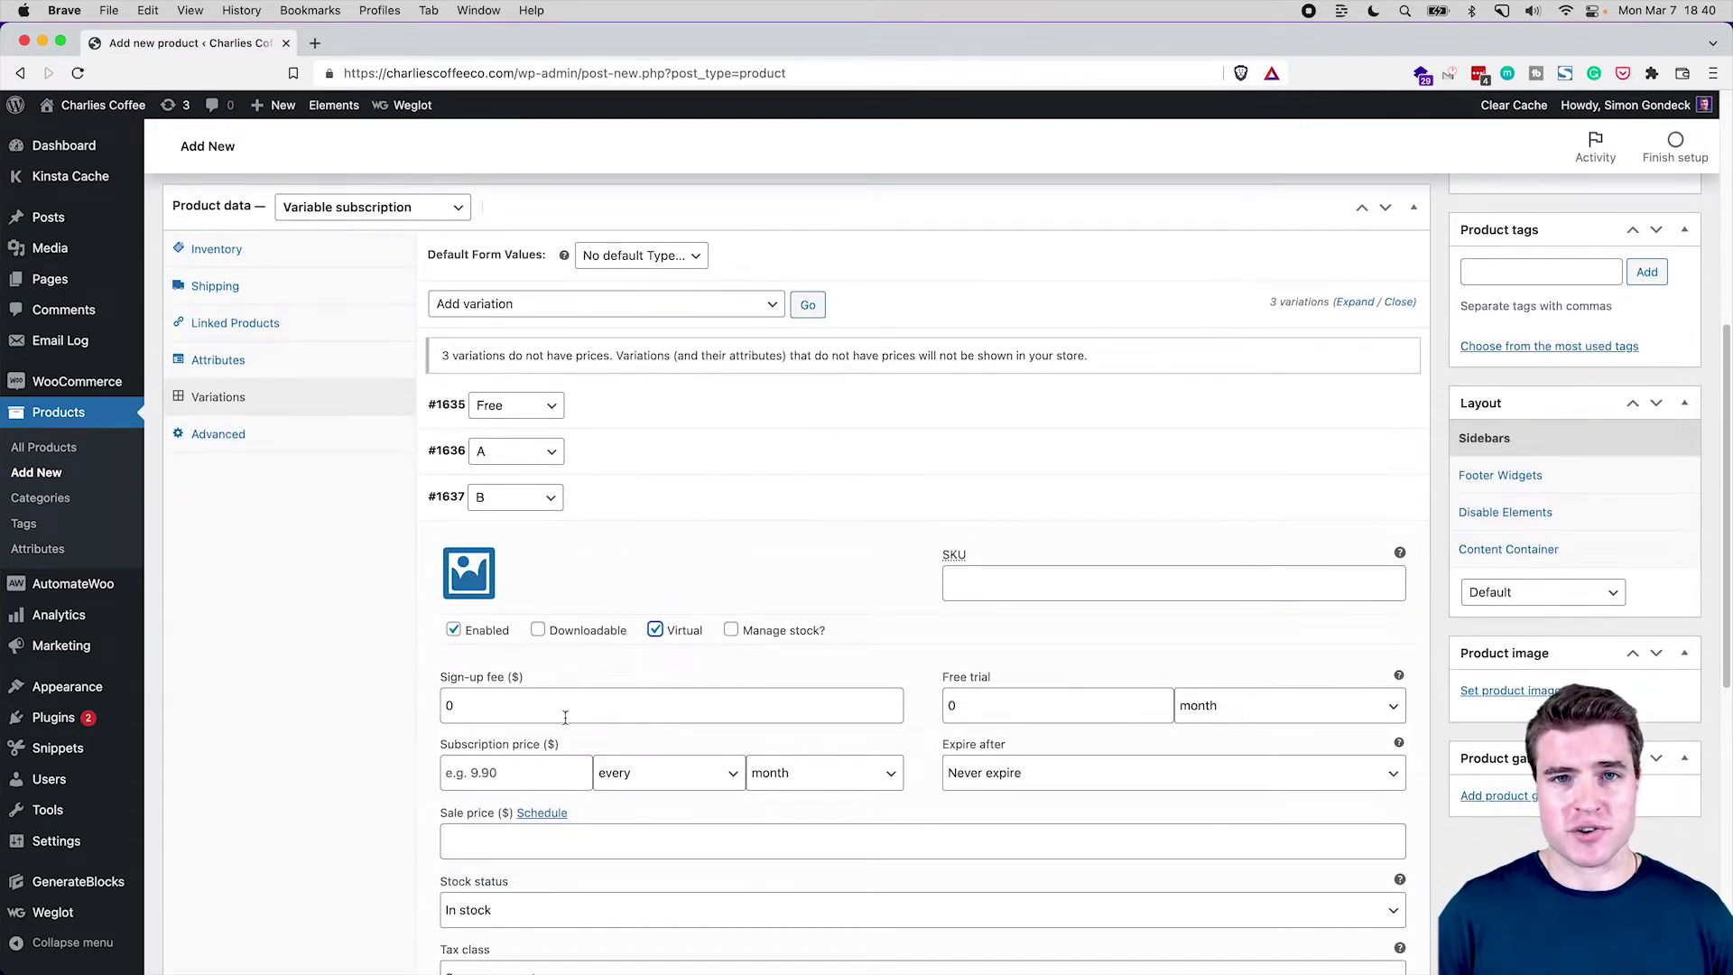
pyautogui.click(536, 776)
pyautogui.write('400')
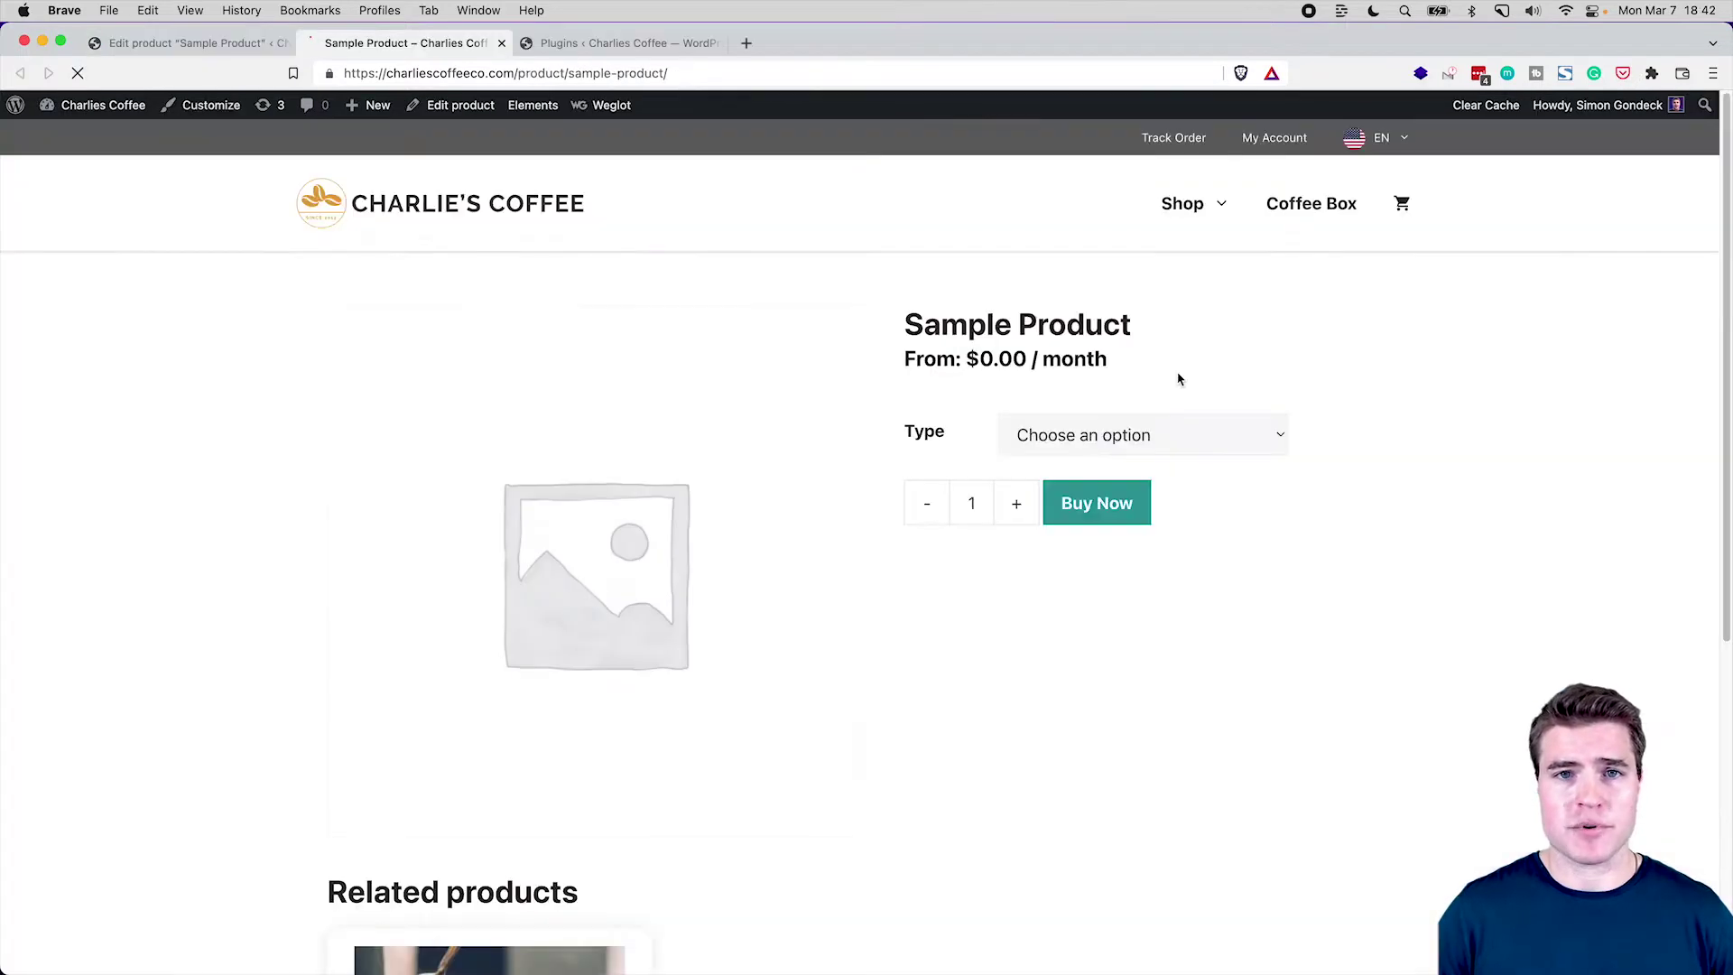
# On the storefront, choose Sample Product's Type A ($200/month) and buy it
pyautogui.click(1159, 442)
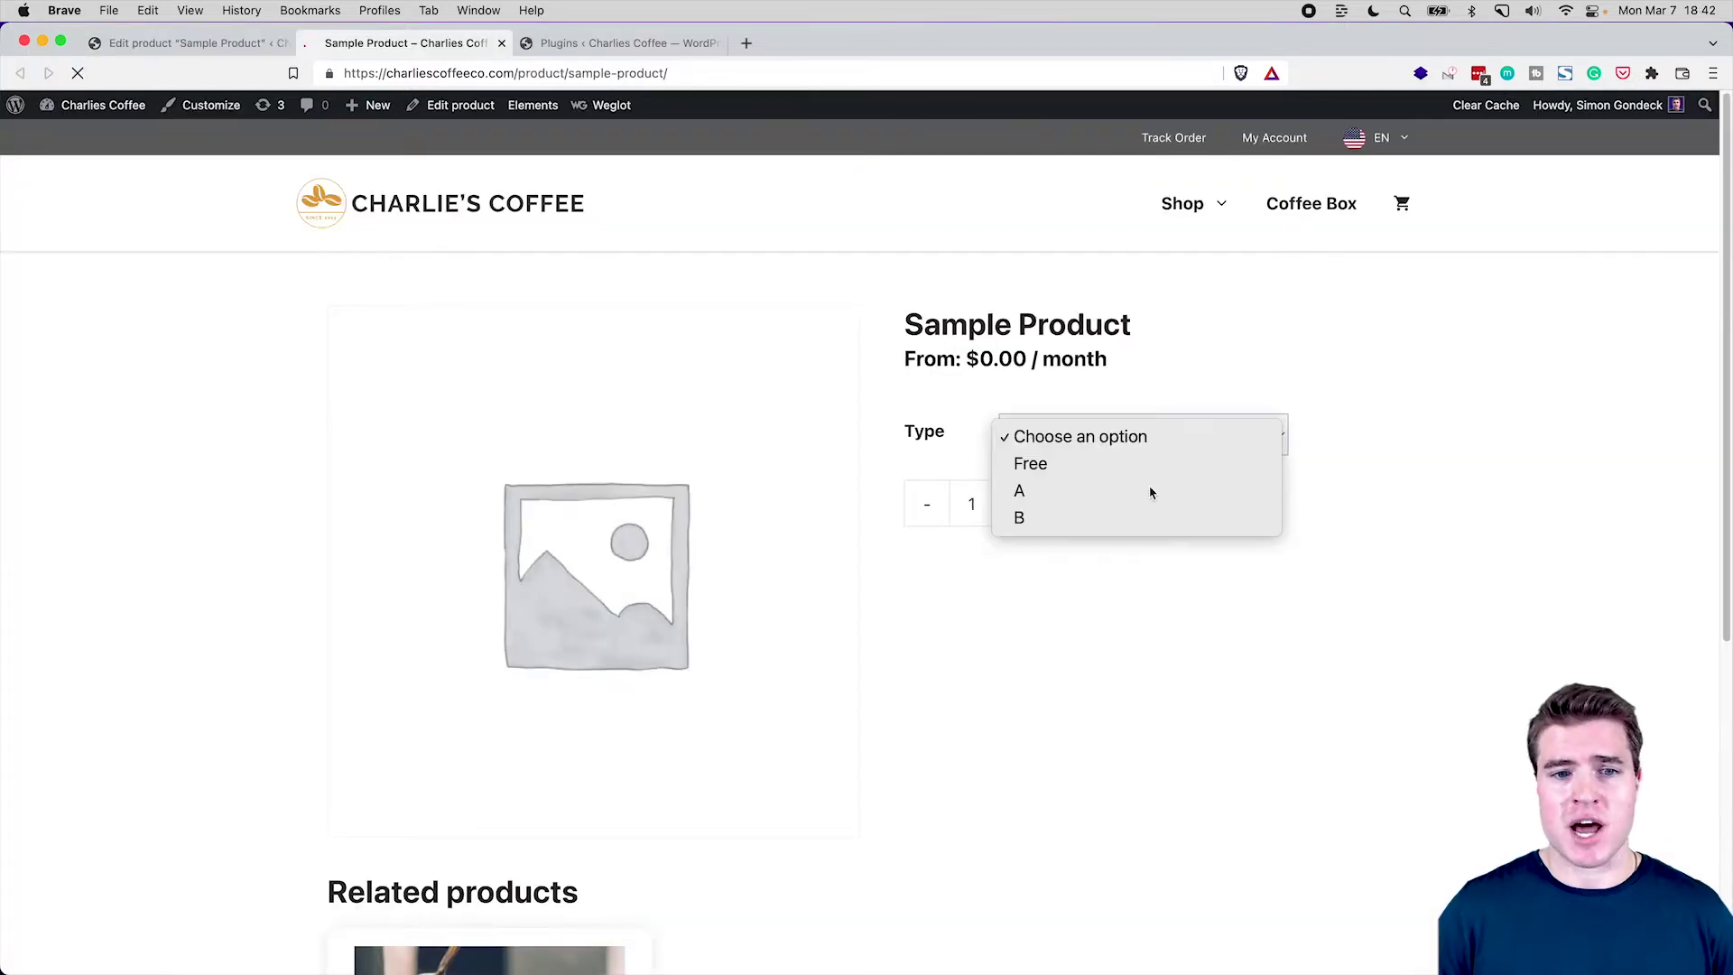
pyautogui.click(1156, 491)
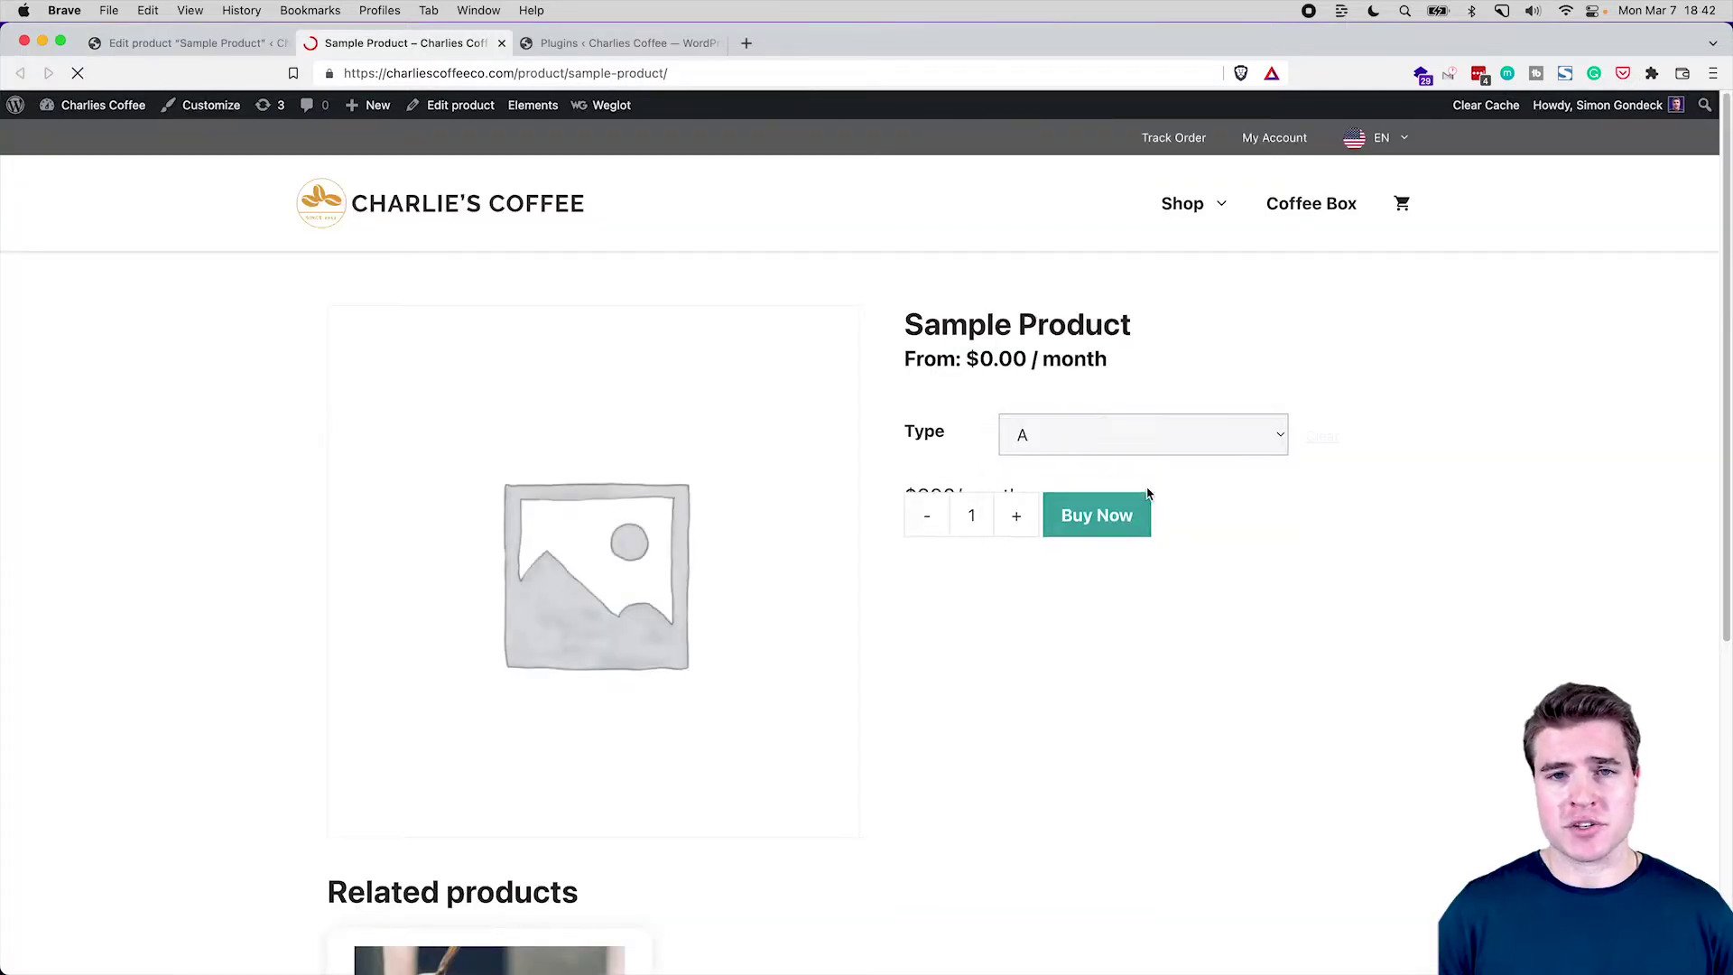
pyautogui.click(1088, 537)
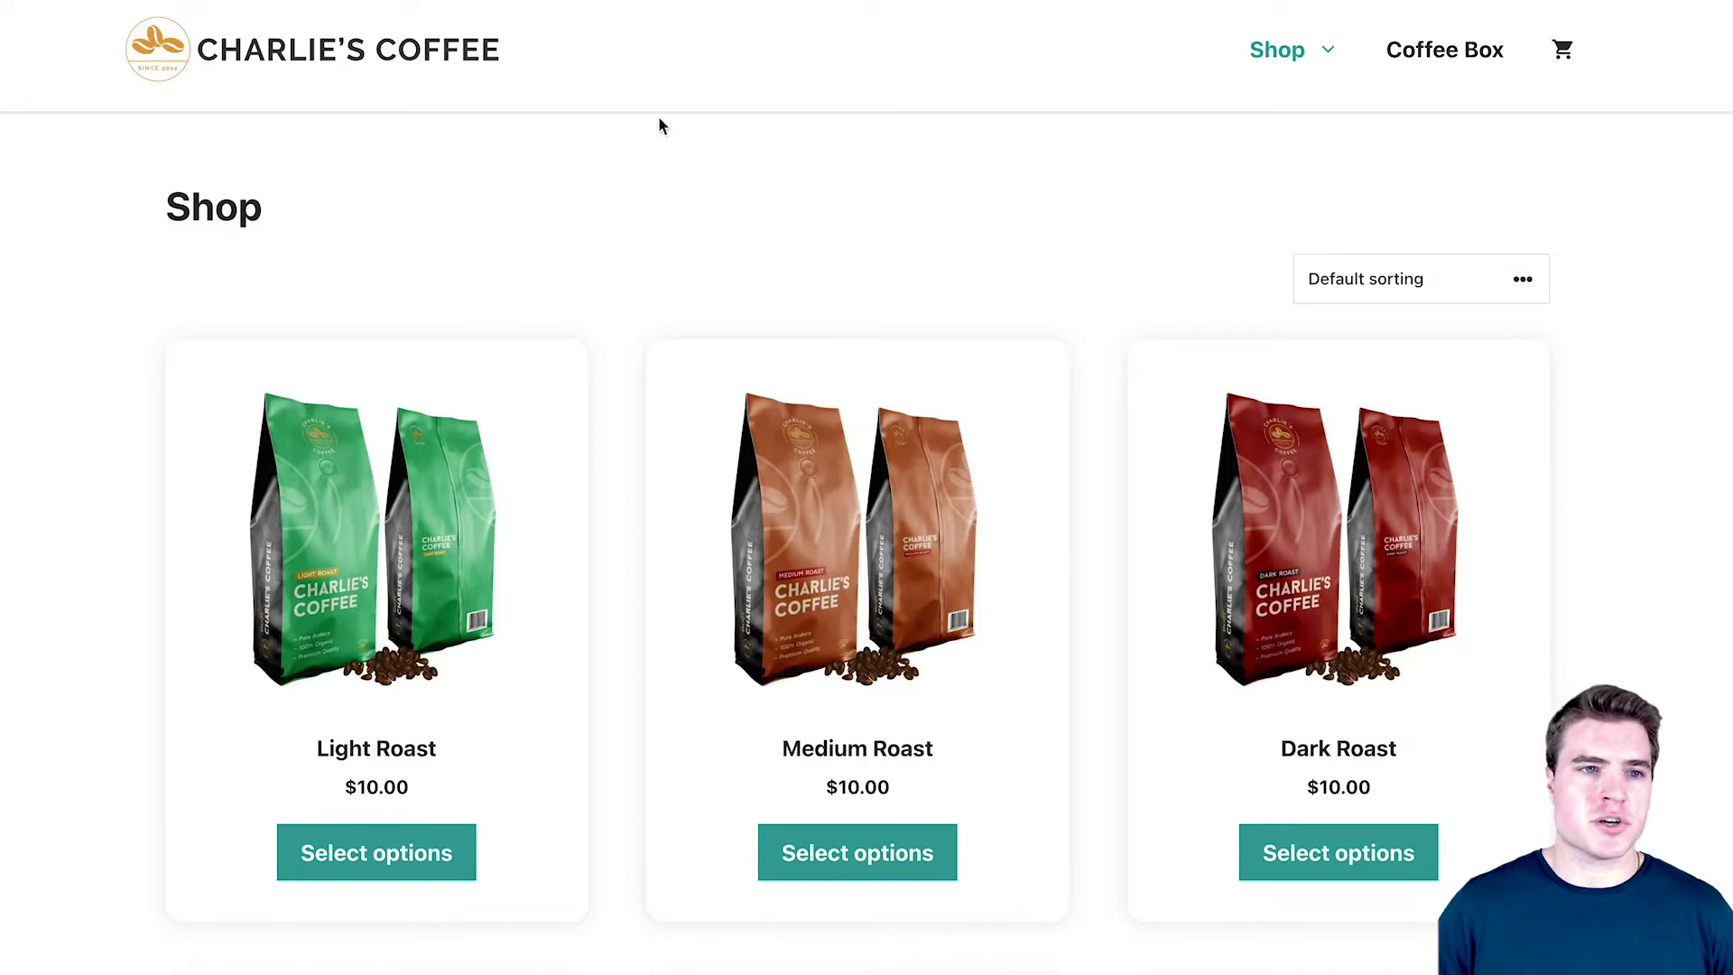
# Reveal the admin bar's + New submenu listing Page, Product, Order, Coupon
pyautogui.moveTo(203, 2)
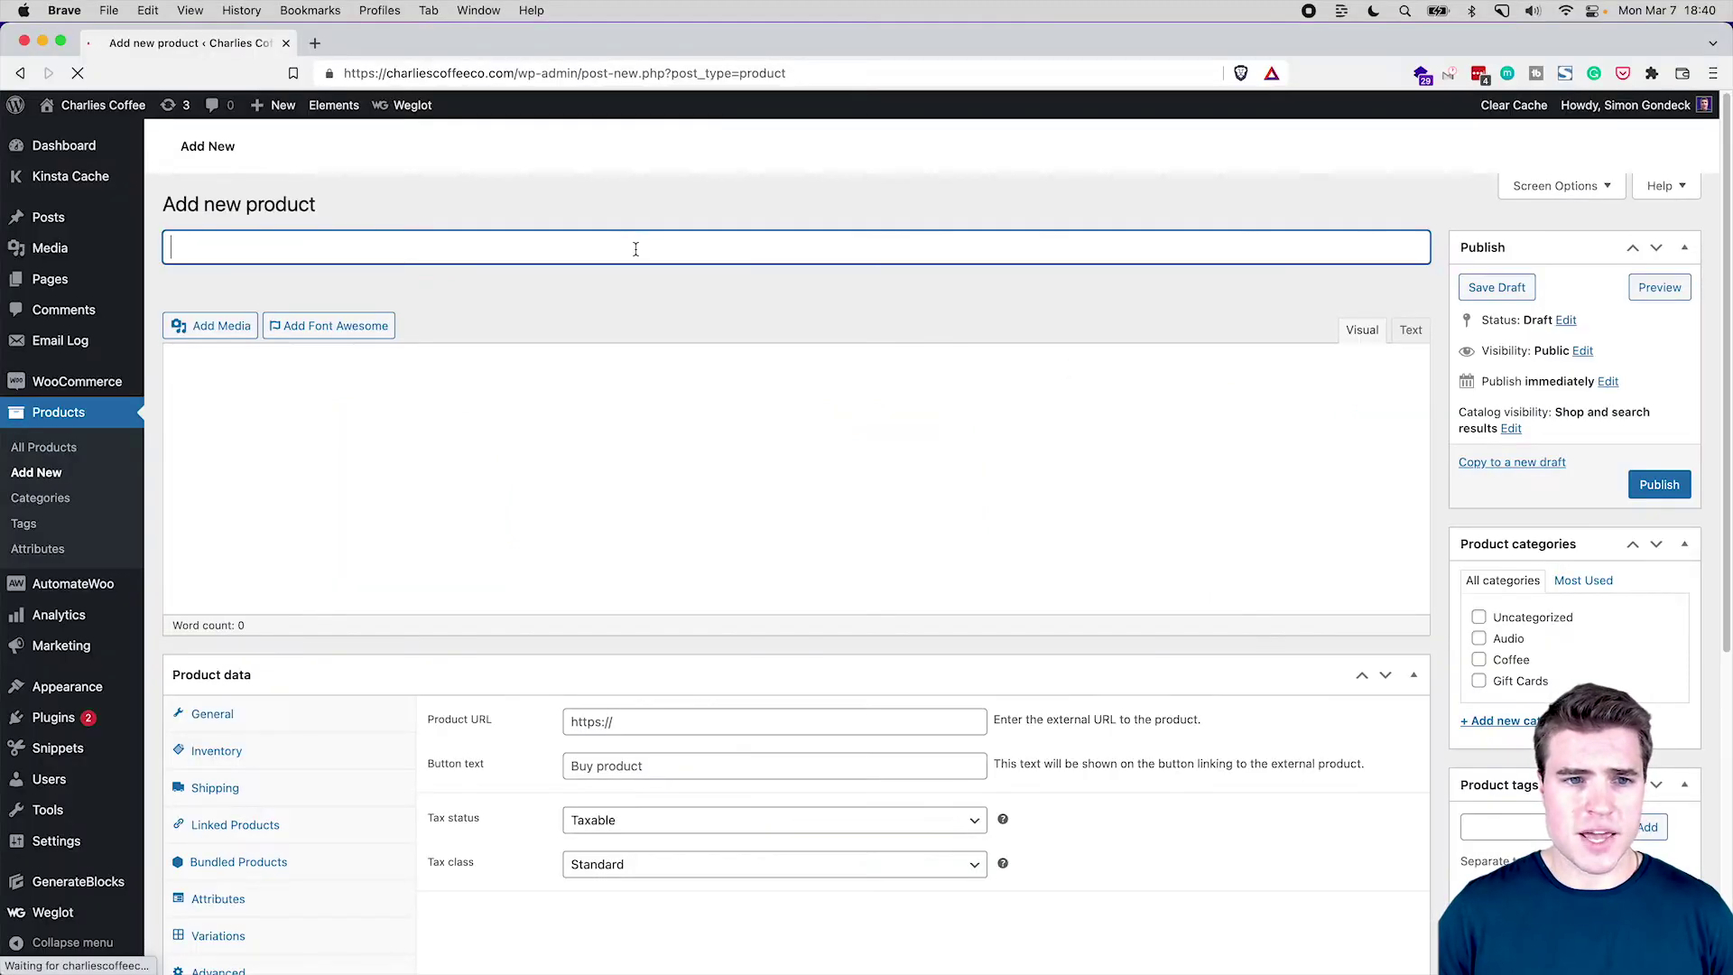
# Title the new product 'Sample Product' and put it in the Uncategorized category
pyautogui.write('Sample Pr')
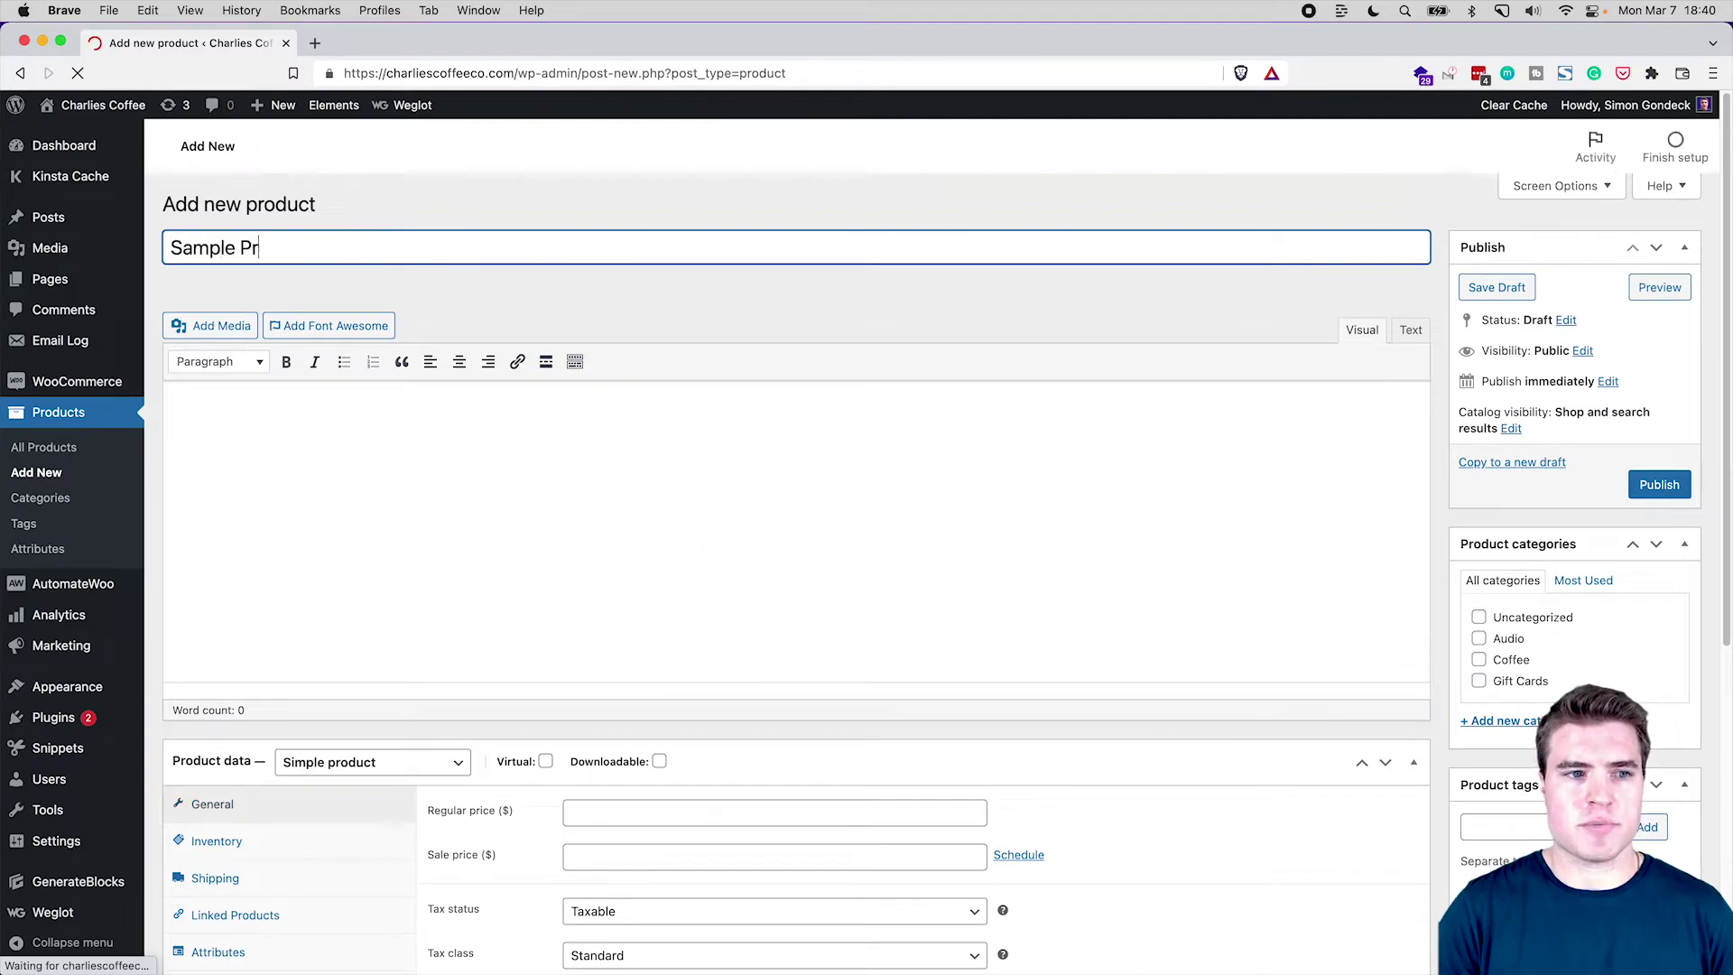
pyautogui.write('oduct')
pyautogui.scroll(-2, 722, 479)
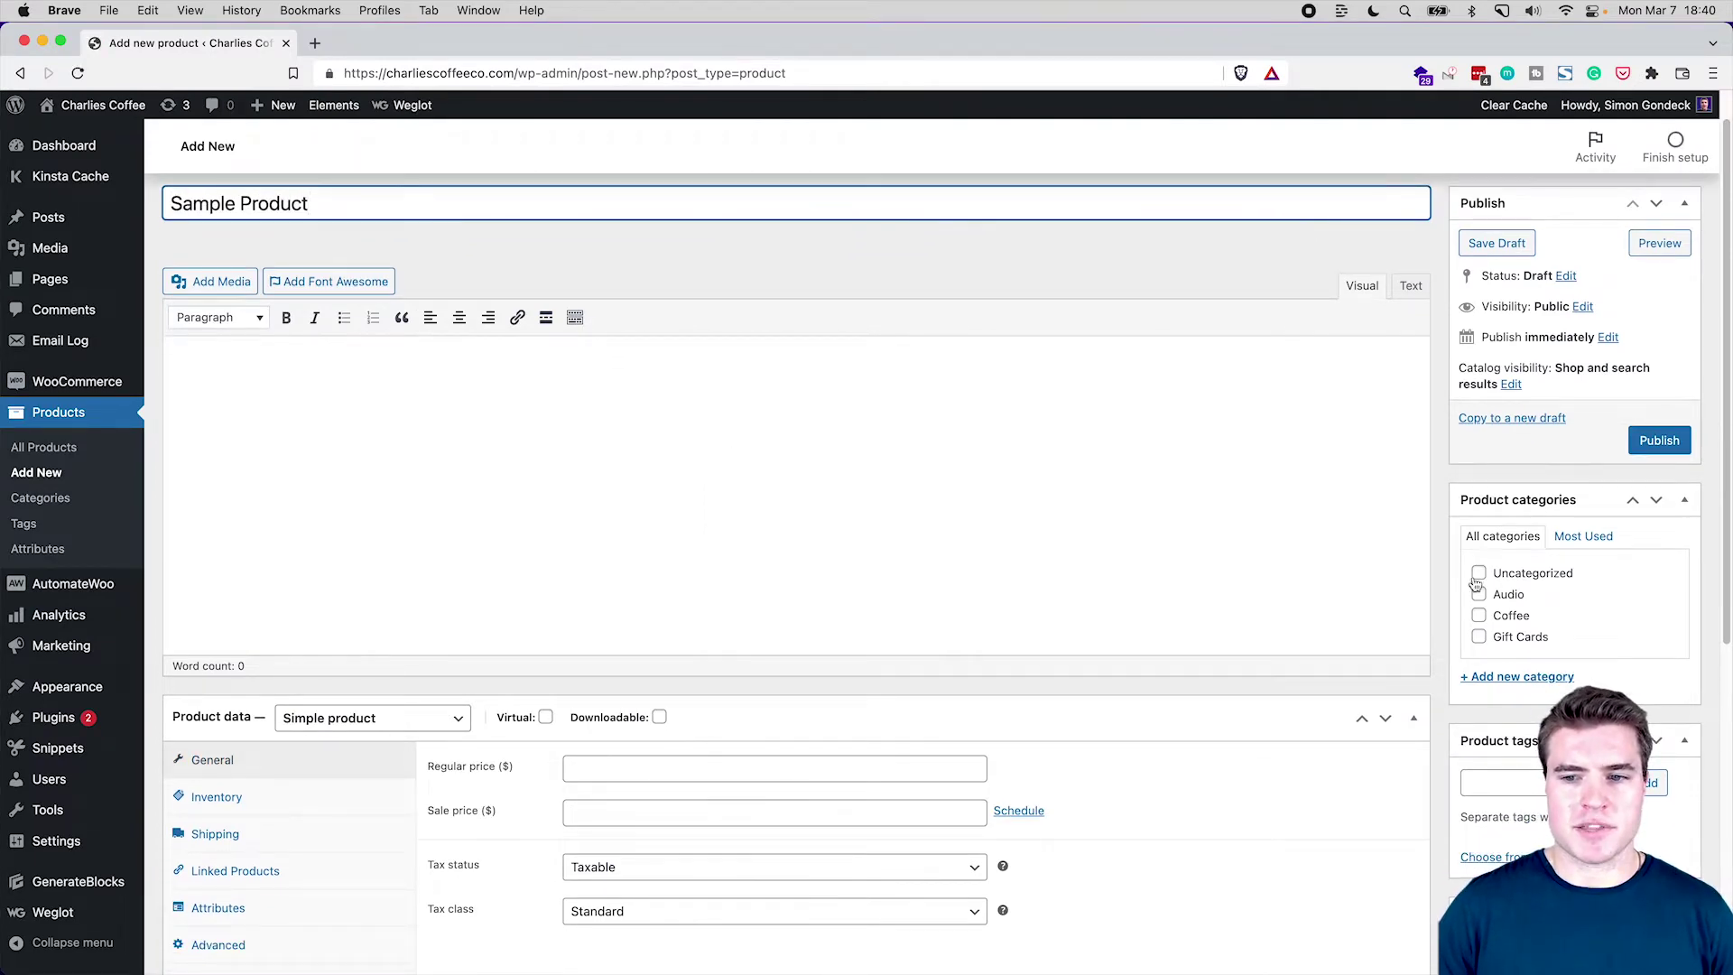
pyautogui.click(1478, 576)
pyautogui.scroll(-5, 808, 542)
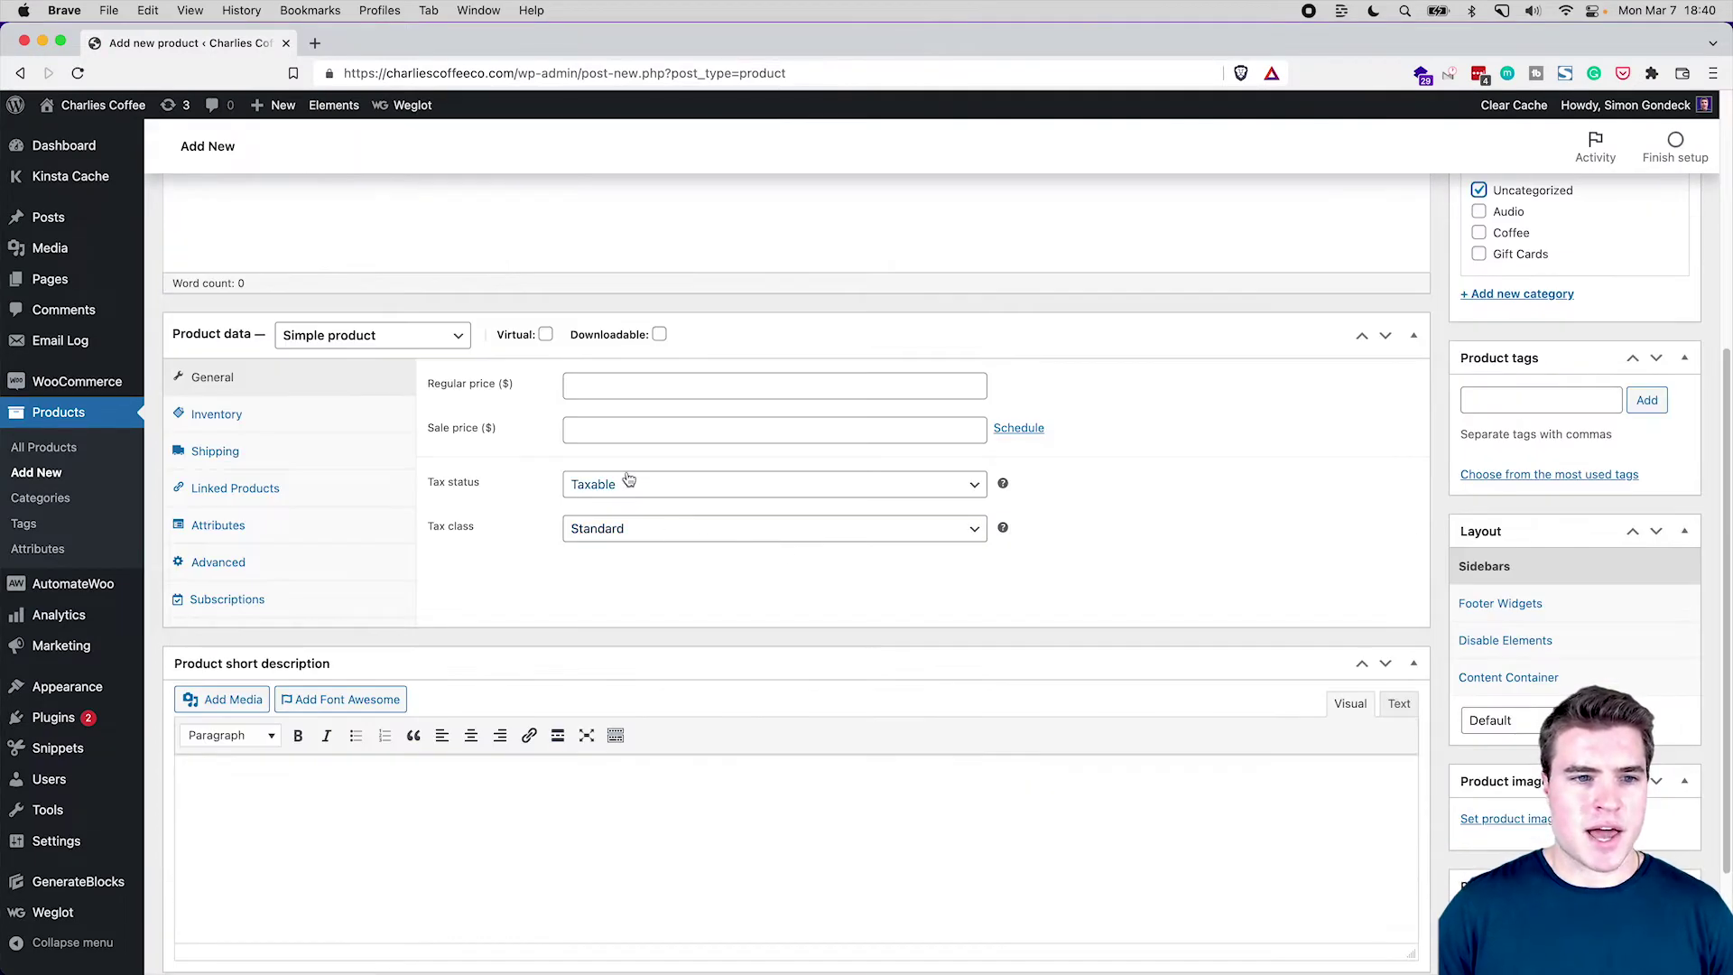
# Set the product type to Variable subscription with tax status None
pyautogui.click(430, 330)
pyautogui.click(424, 437)
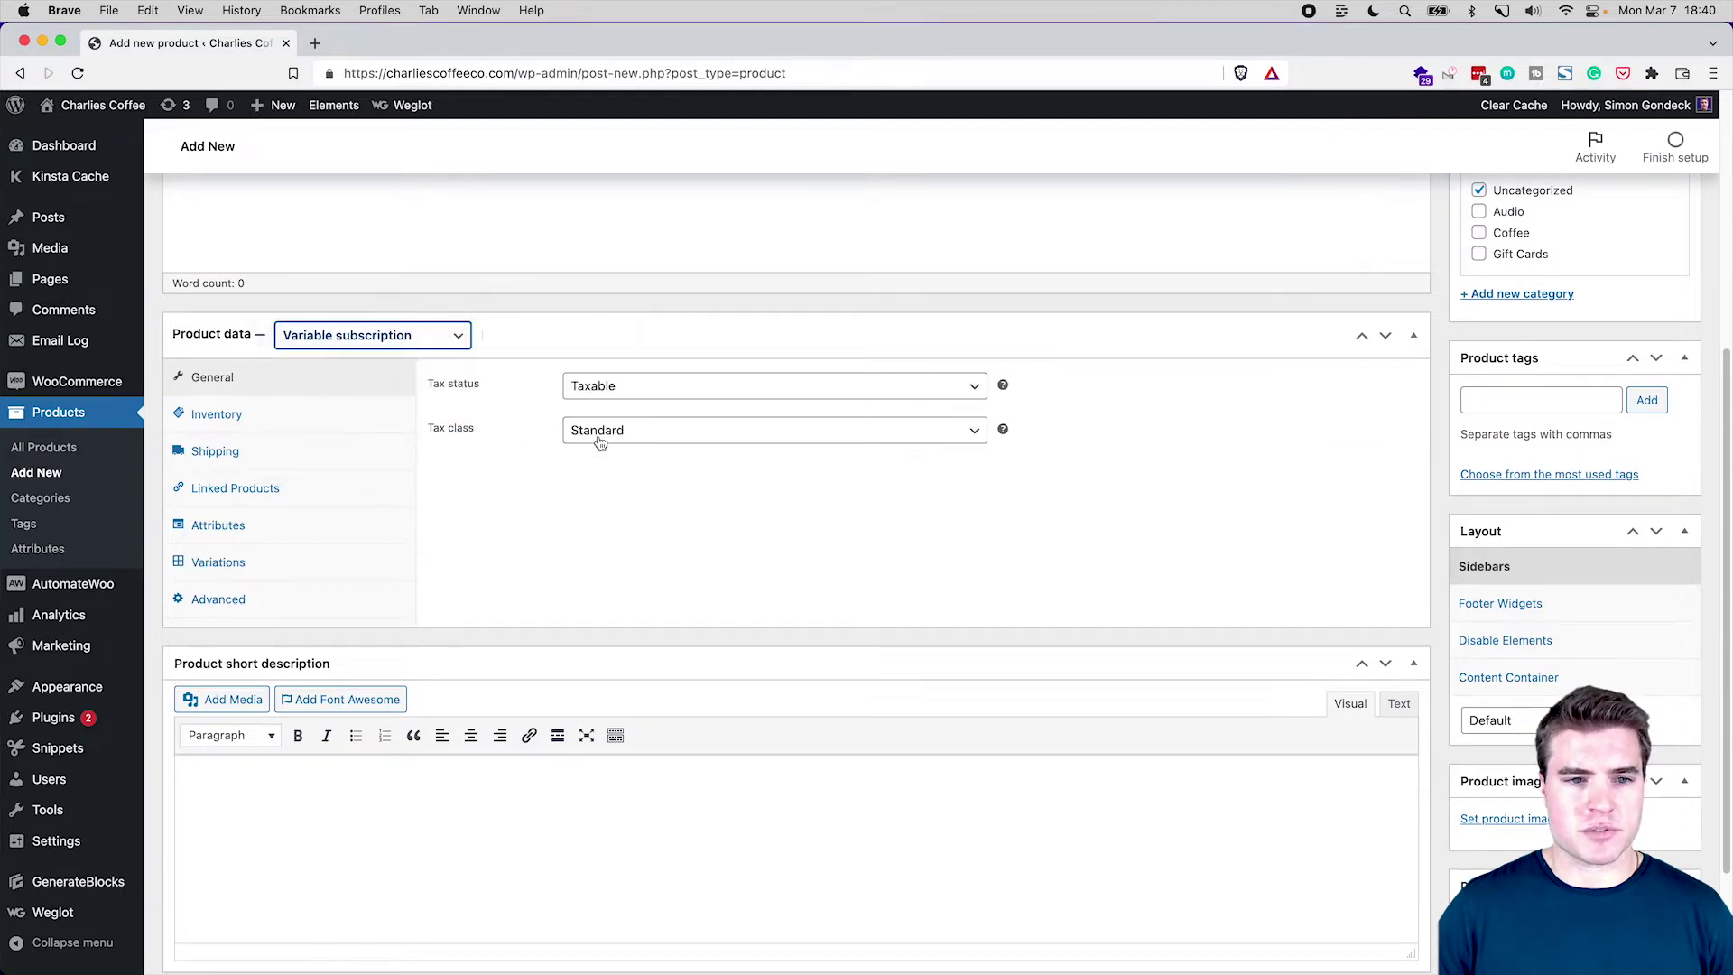
pyautogui.click(601, 386)
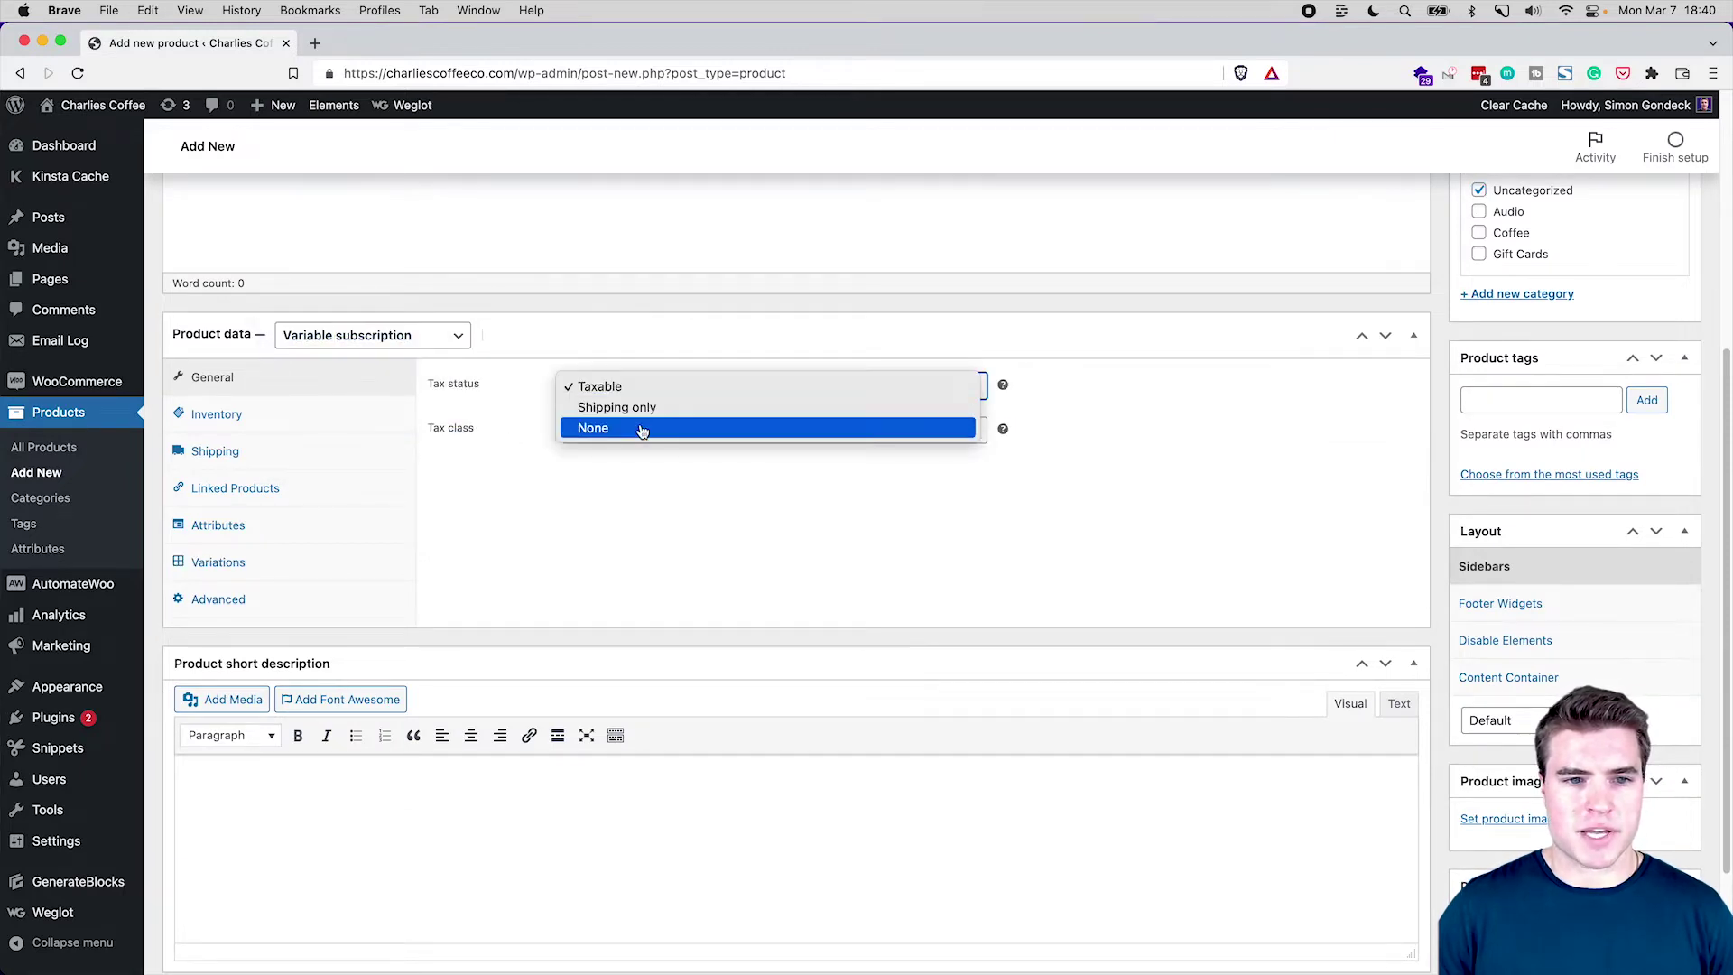
pyautogui.click(641, 431)
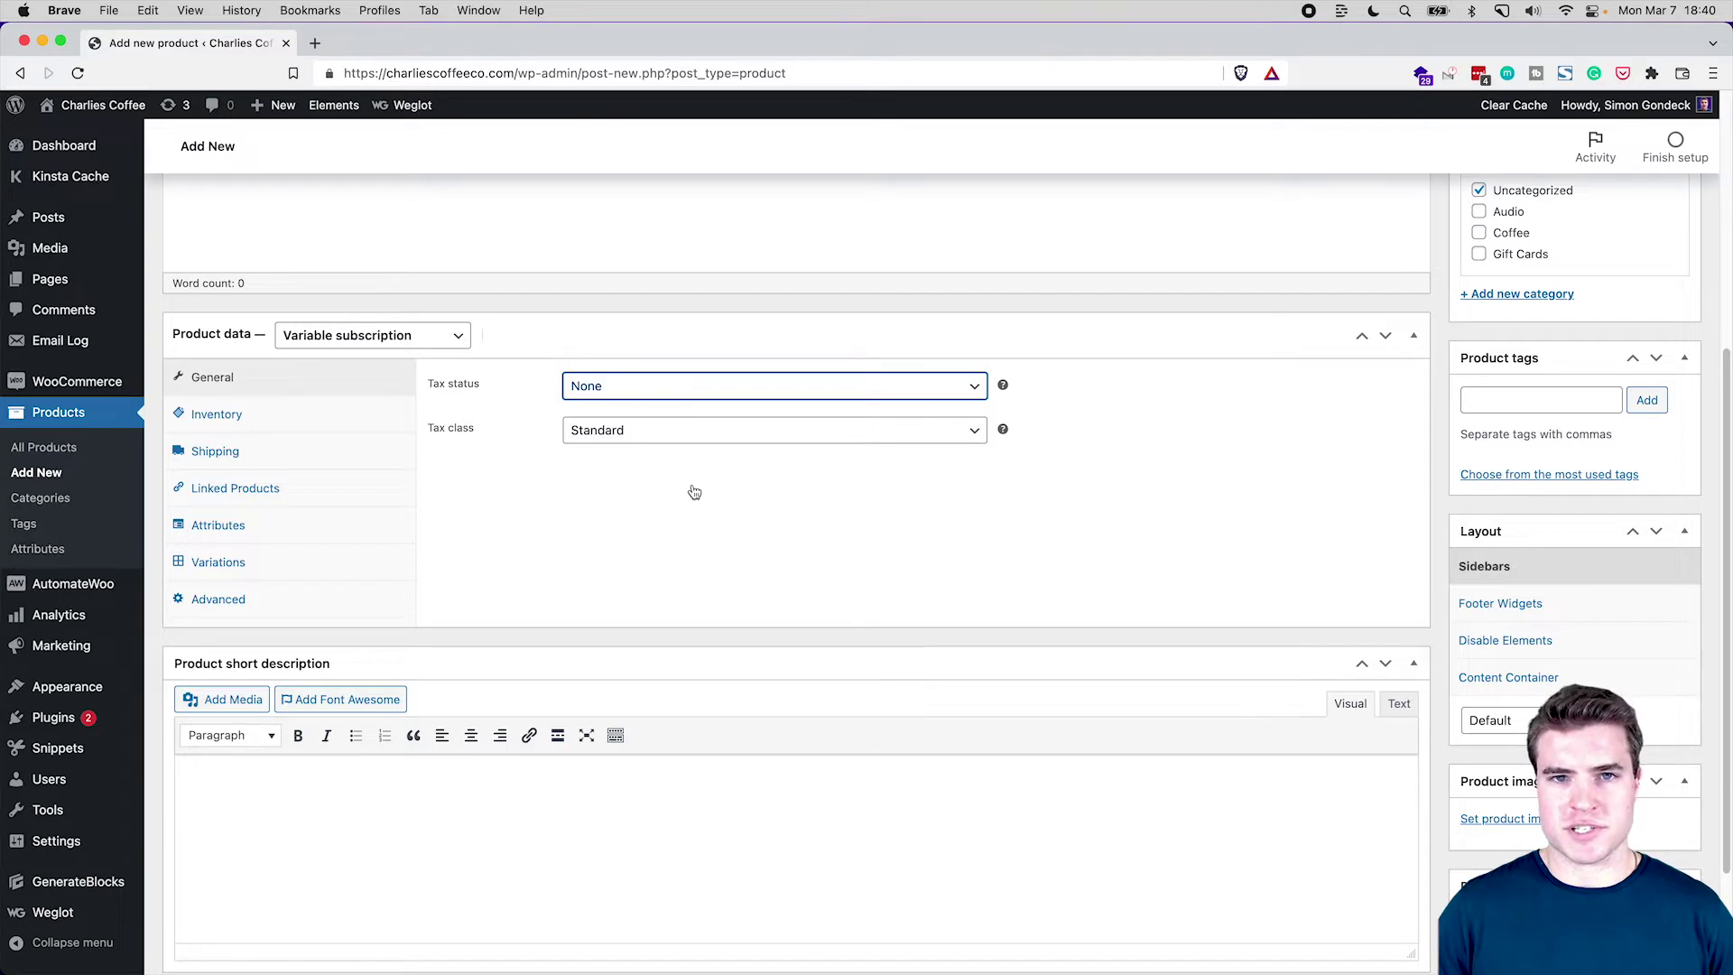
pyautogui.click(359, 520)
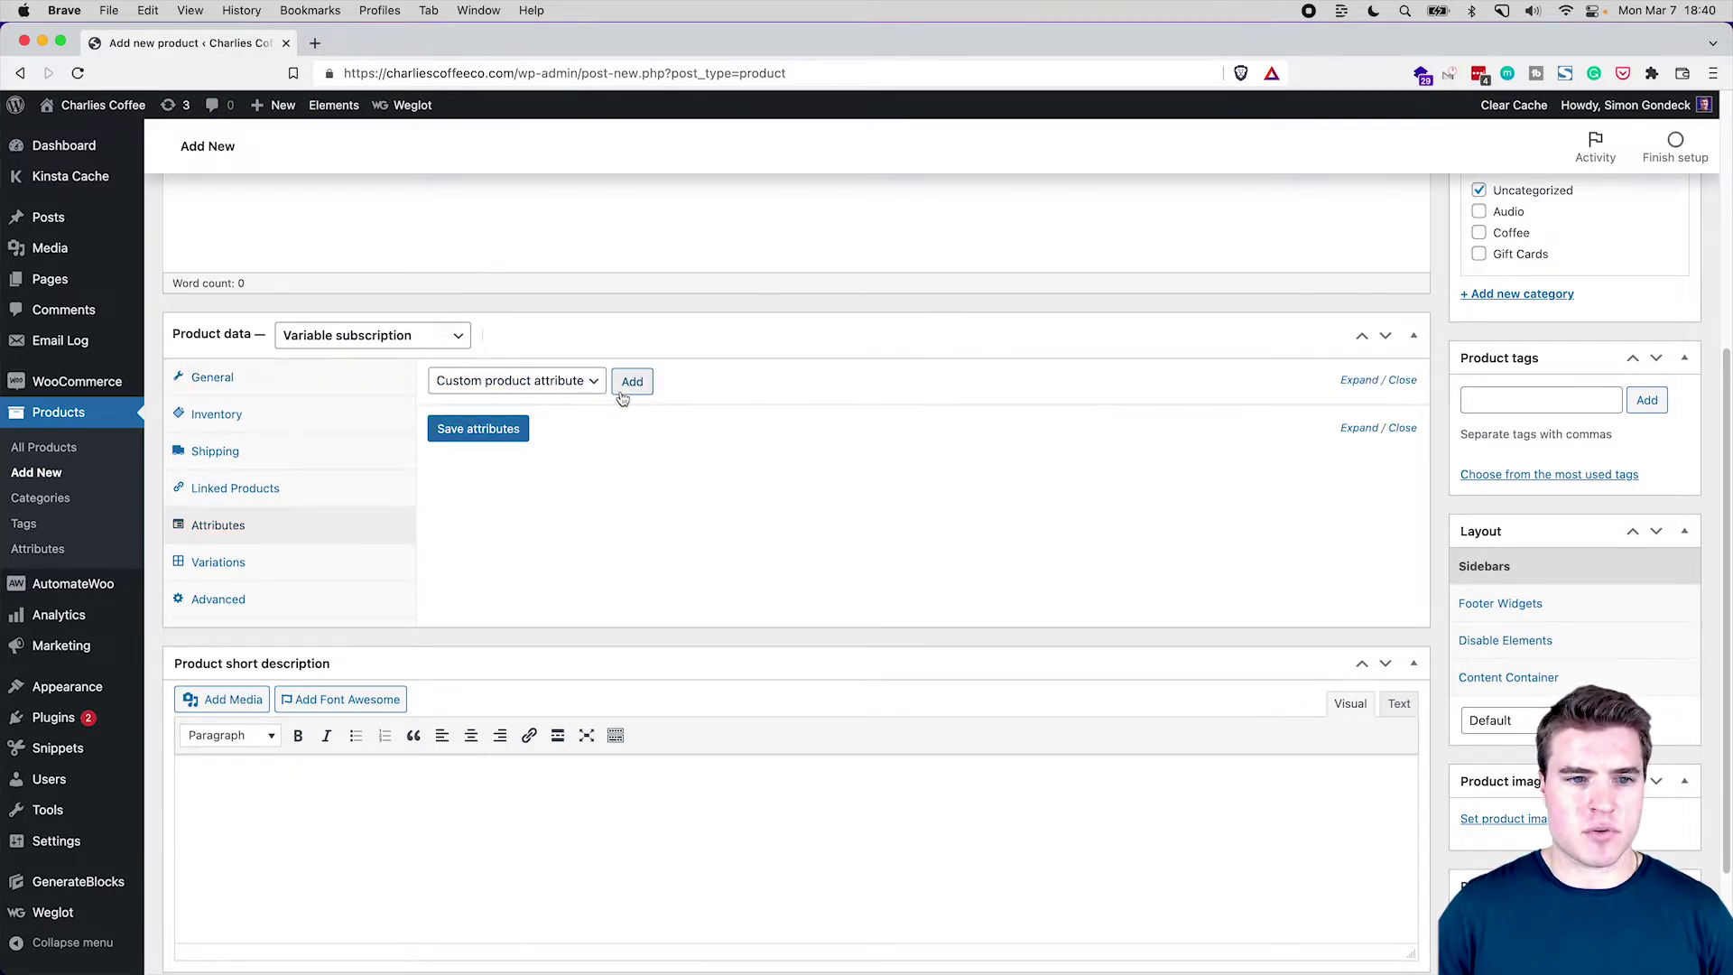
# Add and save a custom Type attribute with values Free | A | B, used for variations
pyautogui.click(625, 390)
pyautogui.click(560, 495)
pyautogui.write('Type')
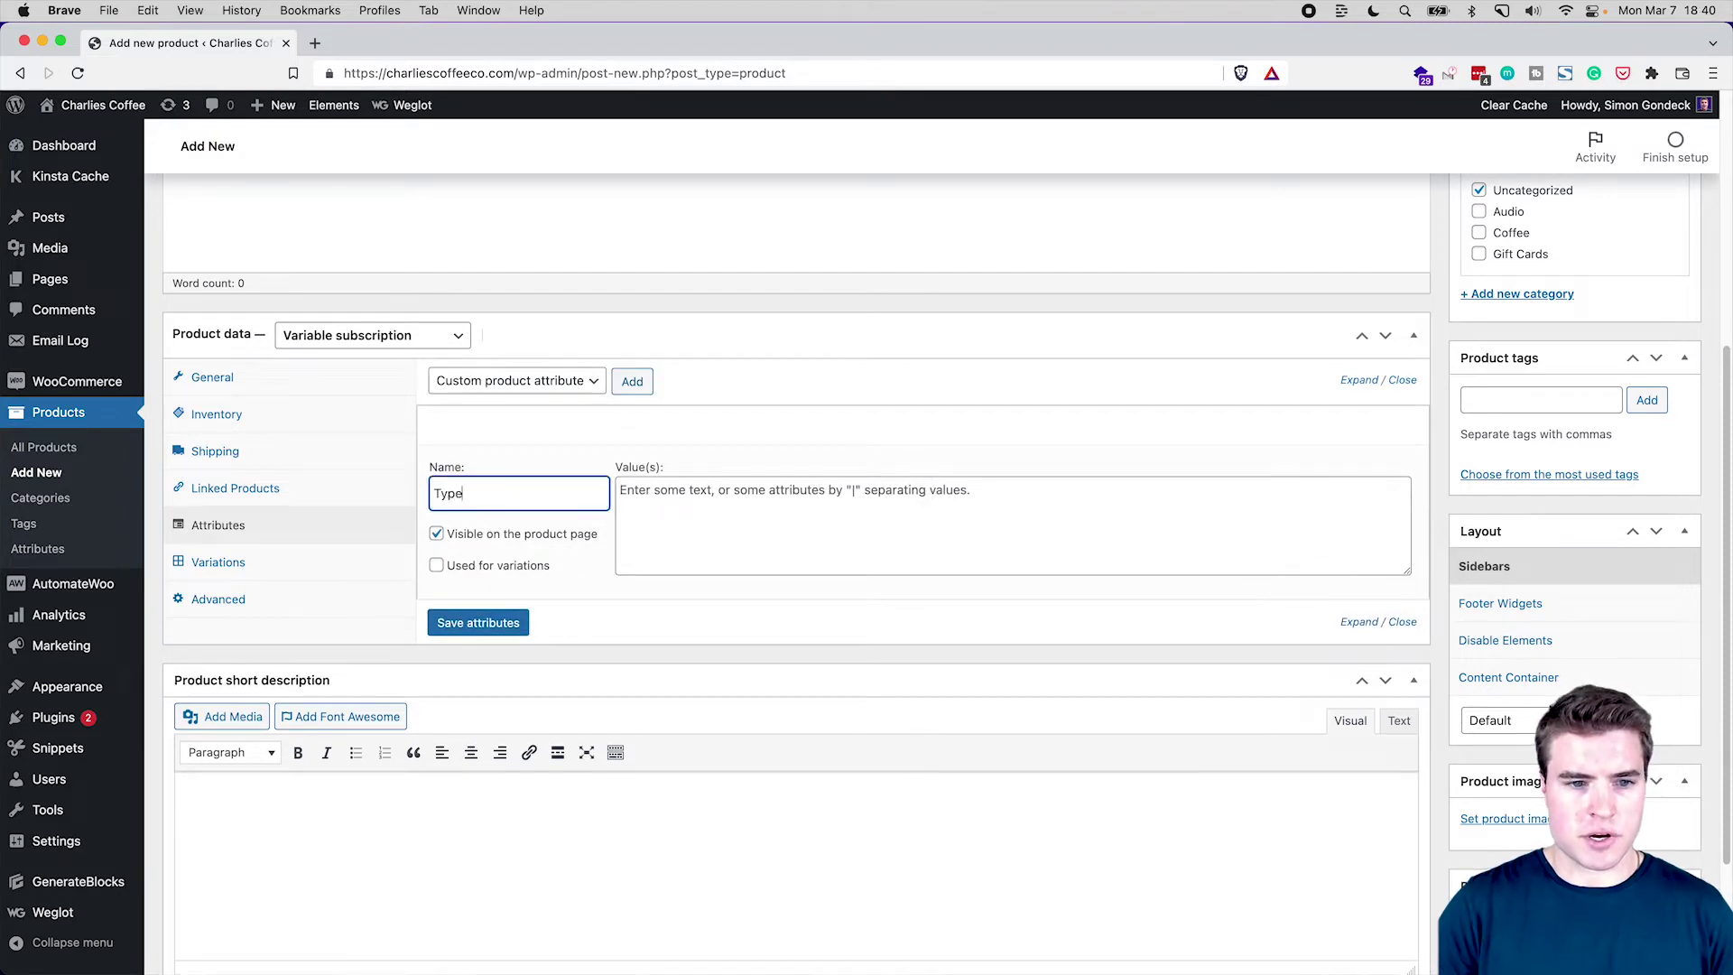
pyautogui.press('Tab')
pyautogui.write('A')
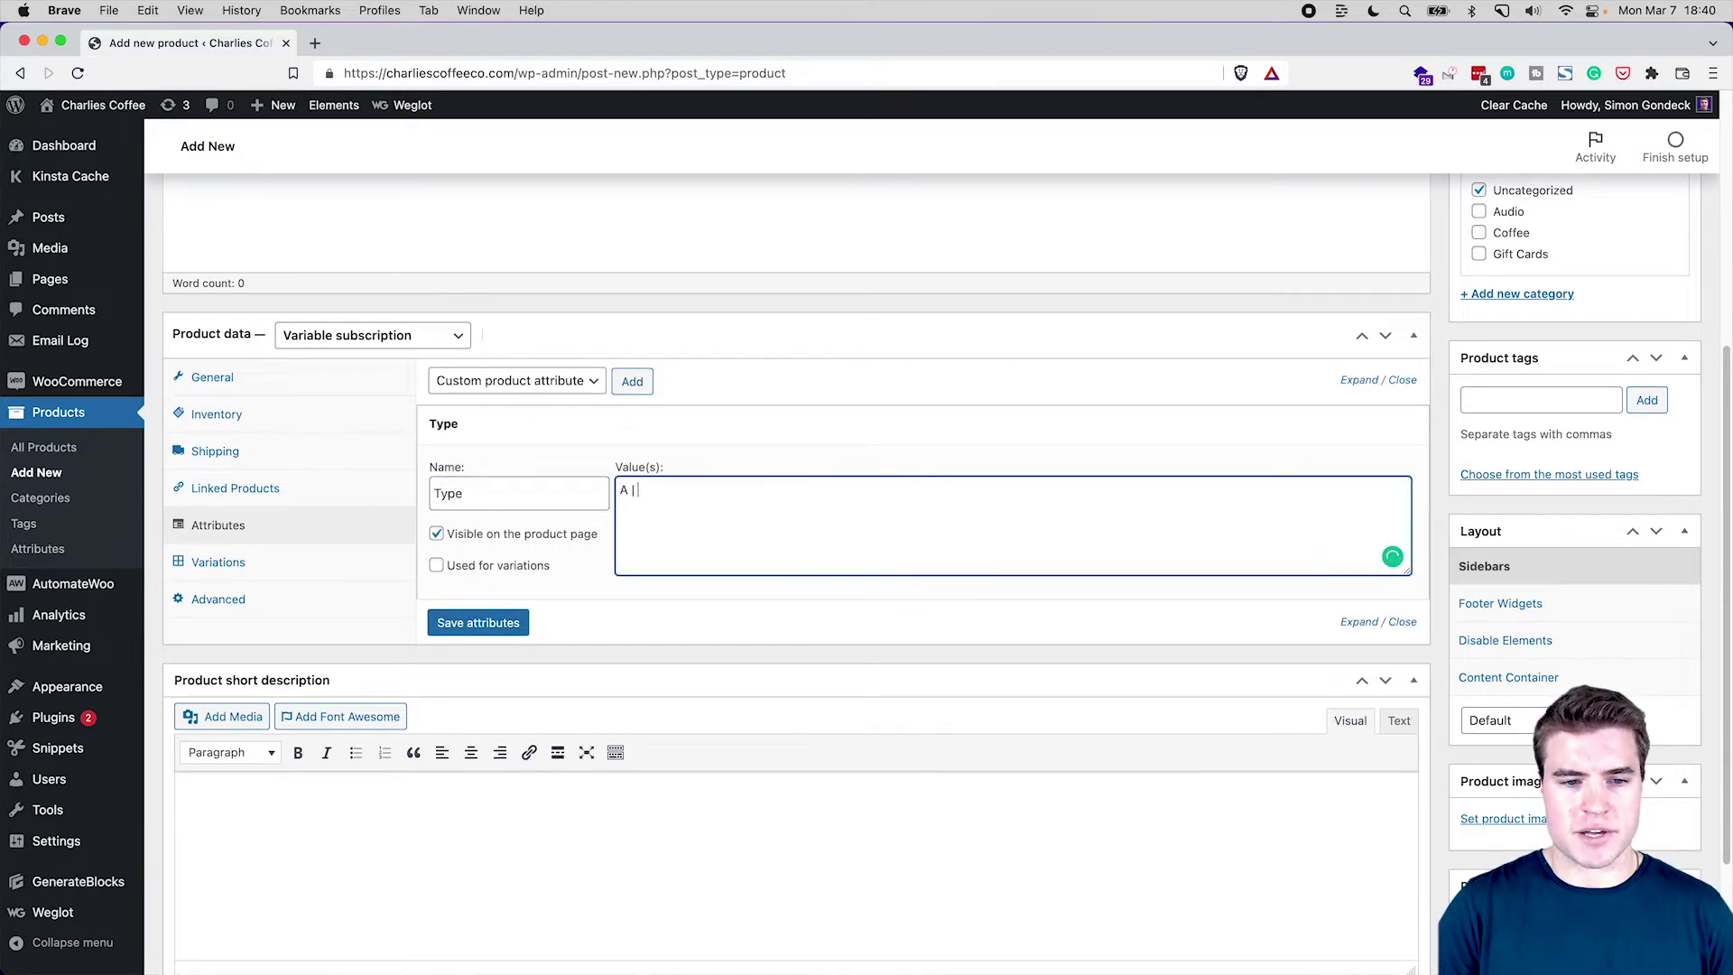
pyautogui.write(' | B |')
pyautogui.press('super+a')
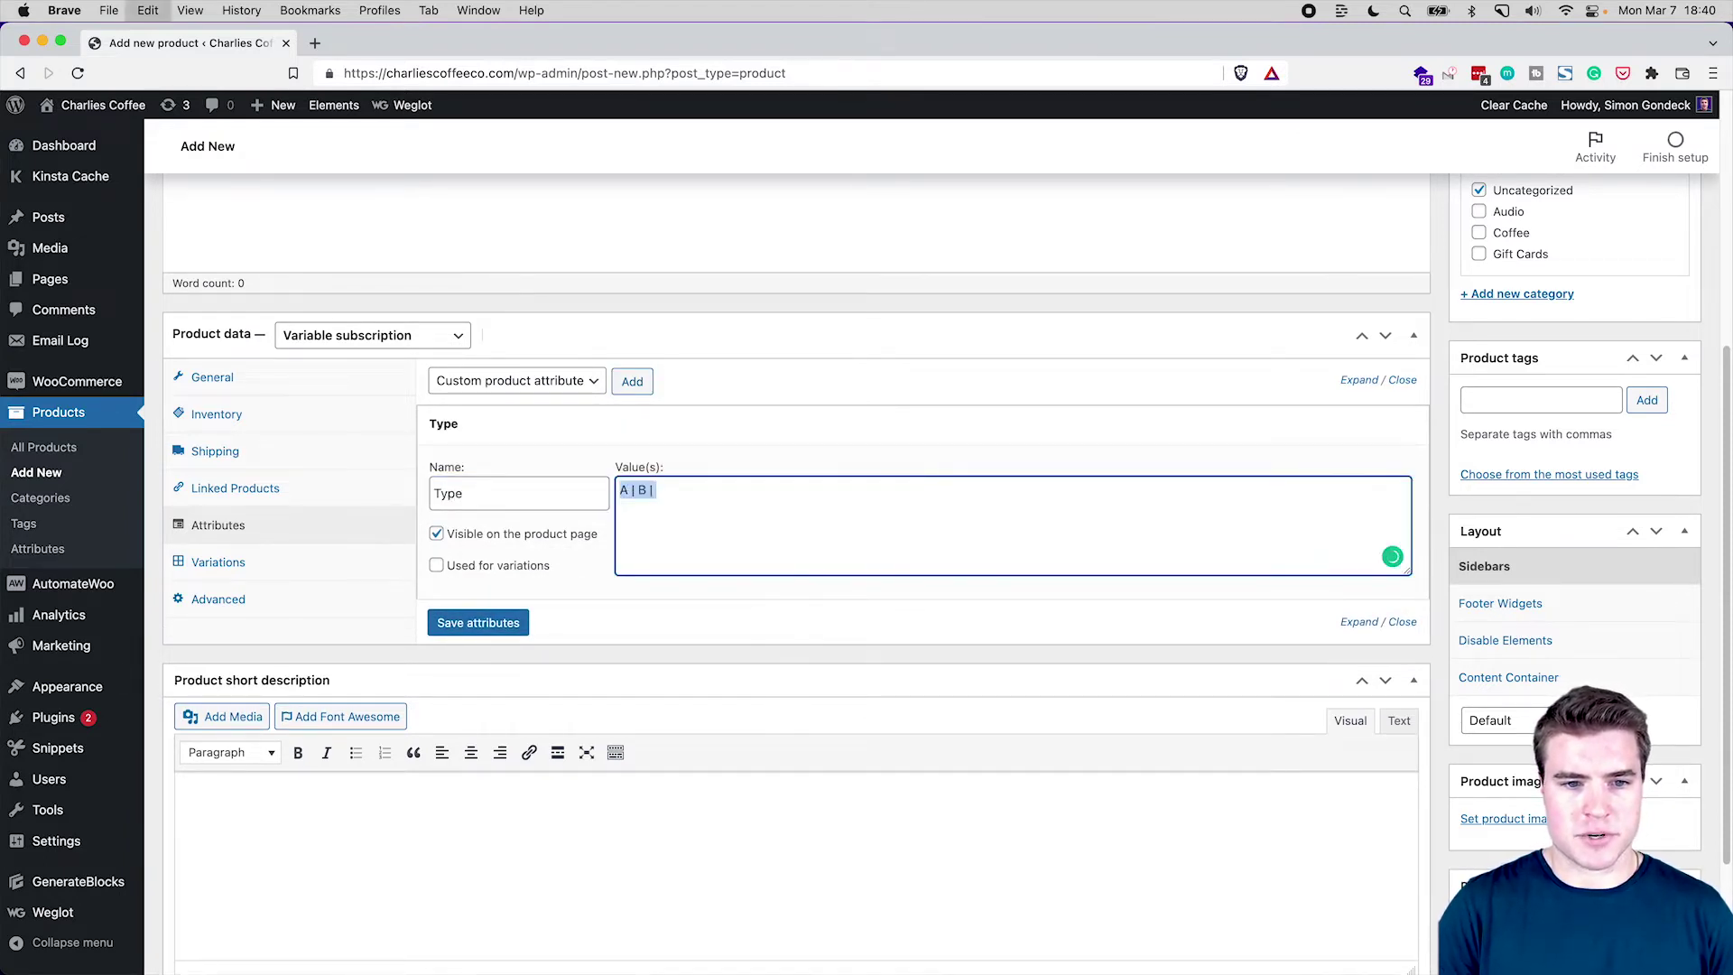
pyautogui.write('Free |')
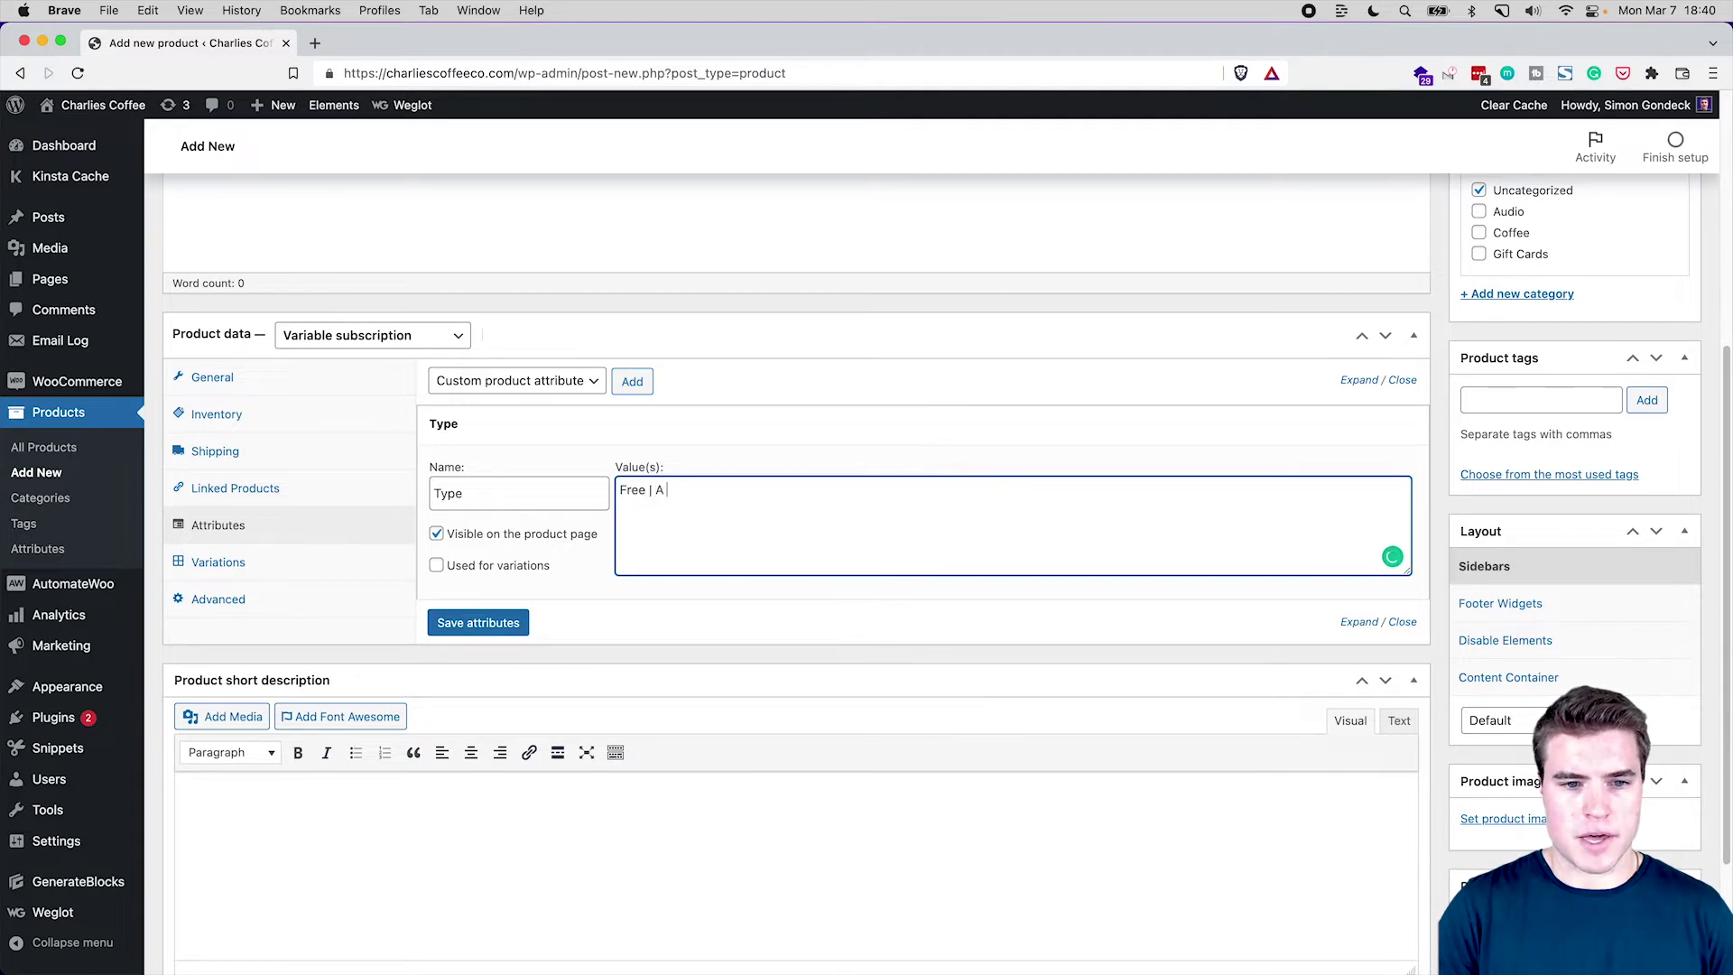
pyautogui.click(436, 566)
pyautogui.click(476, 621)
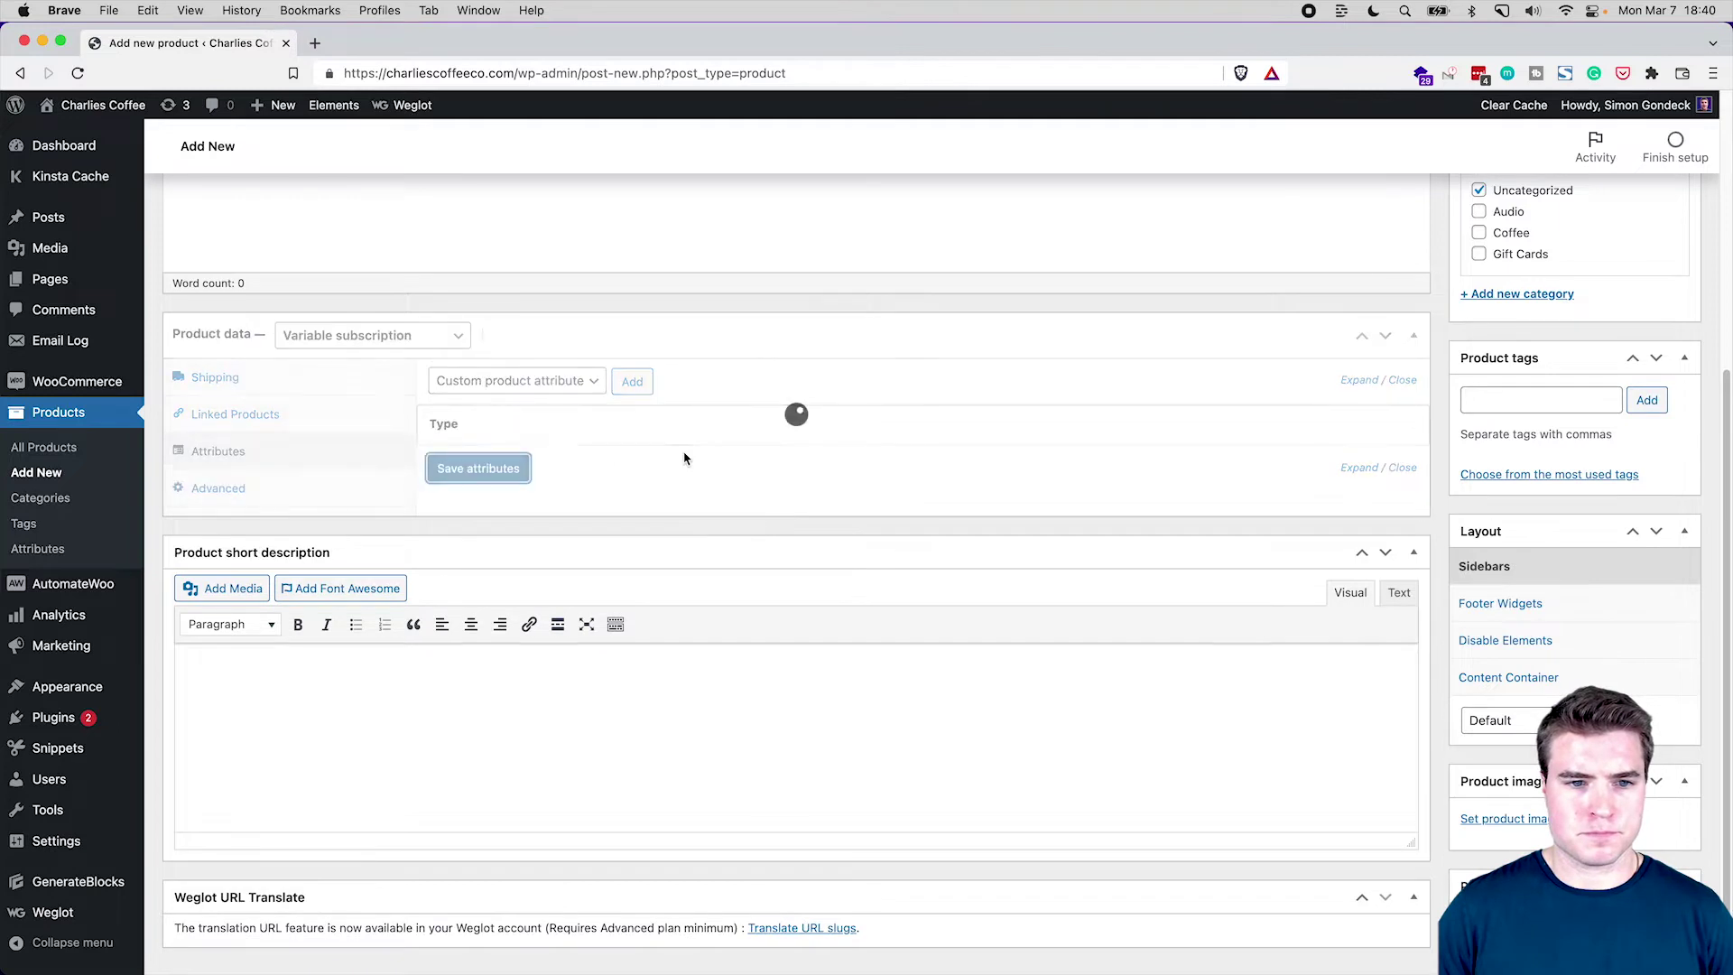
# Create the Free, A and B variations from all attributes
pyautogui.click(381, 523)
pyautogui.click(696, 383)
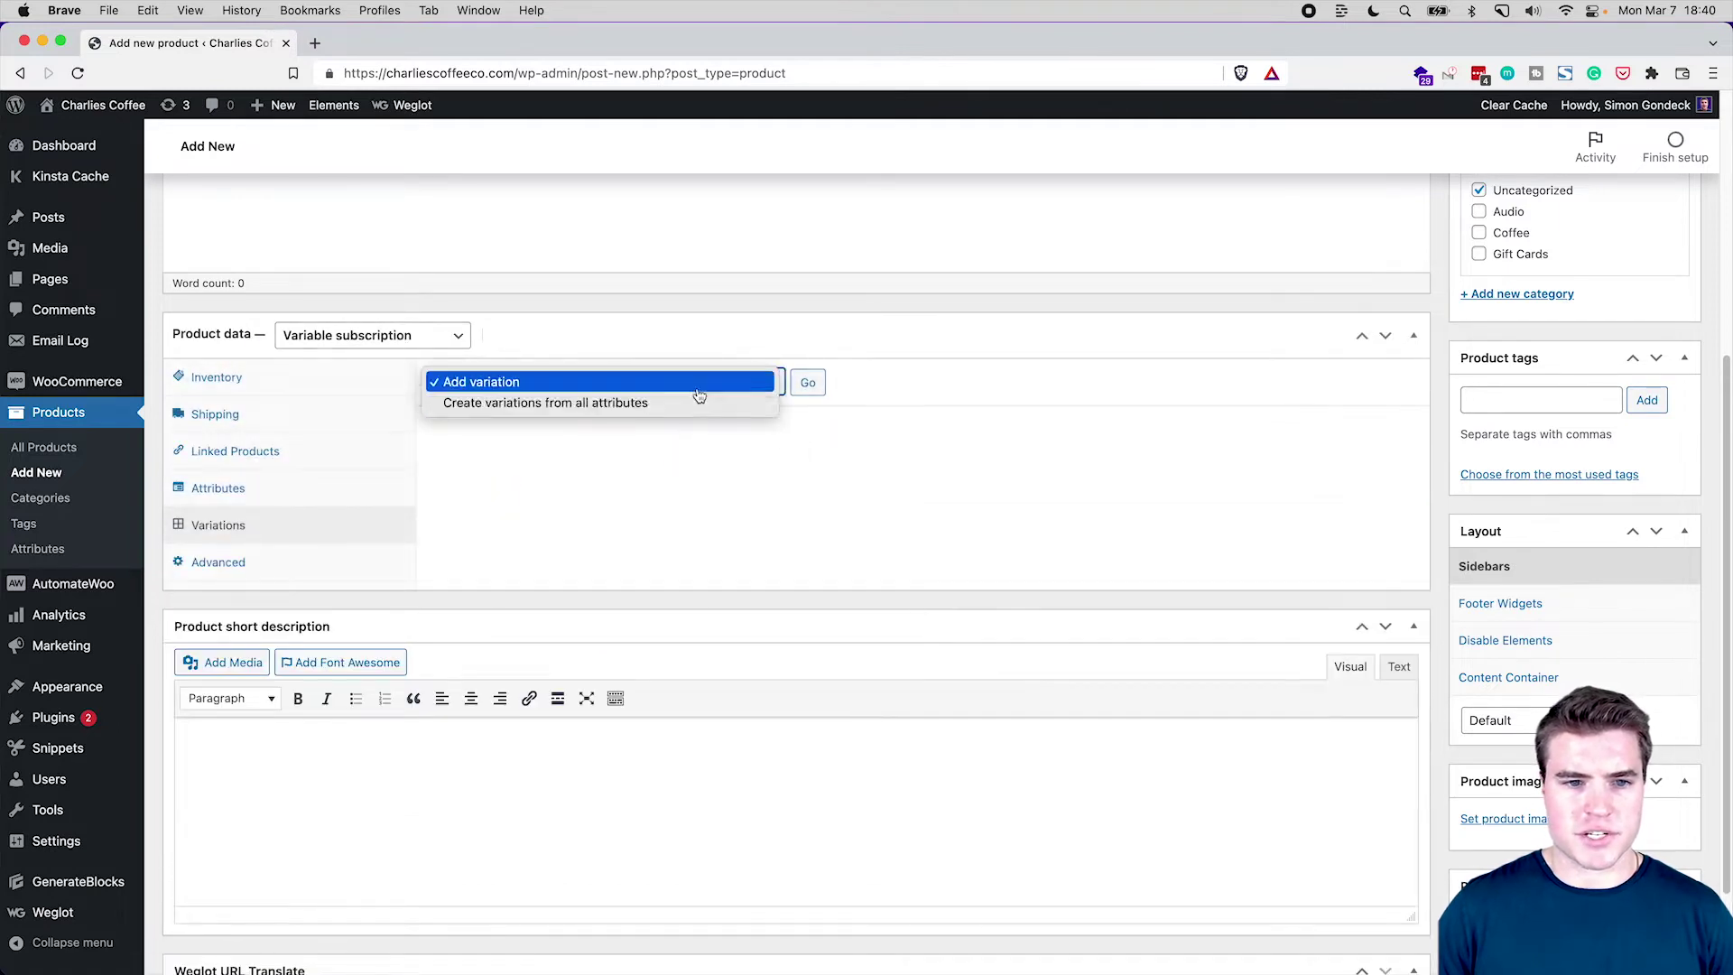
pyautogui.click(542, 398)
pyautogui.click(806, 383)
pyautogui.press('Return')
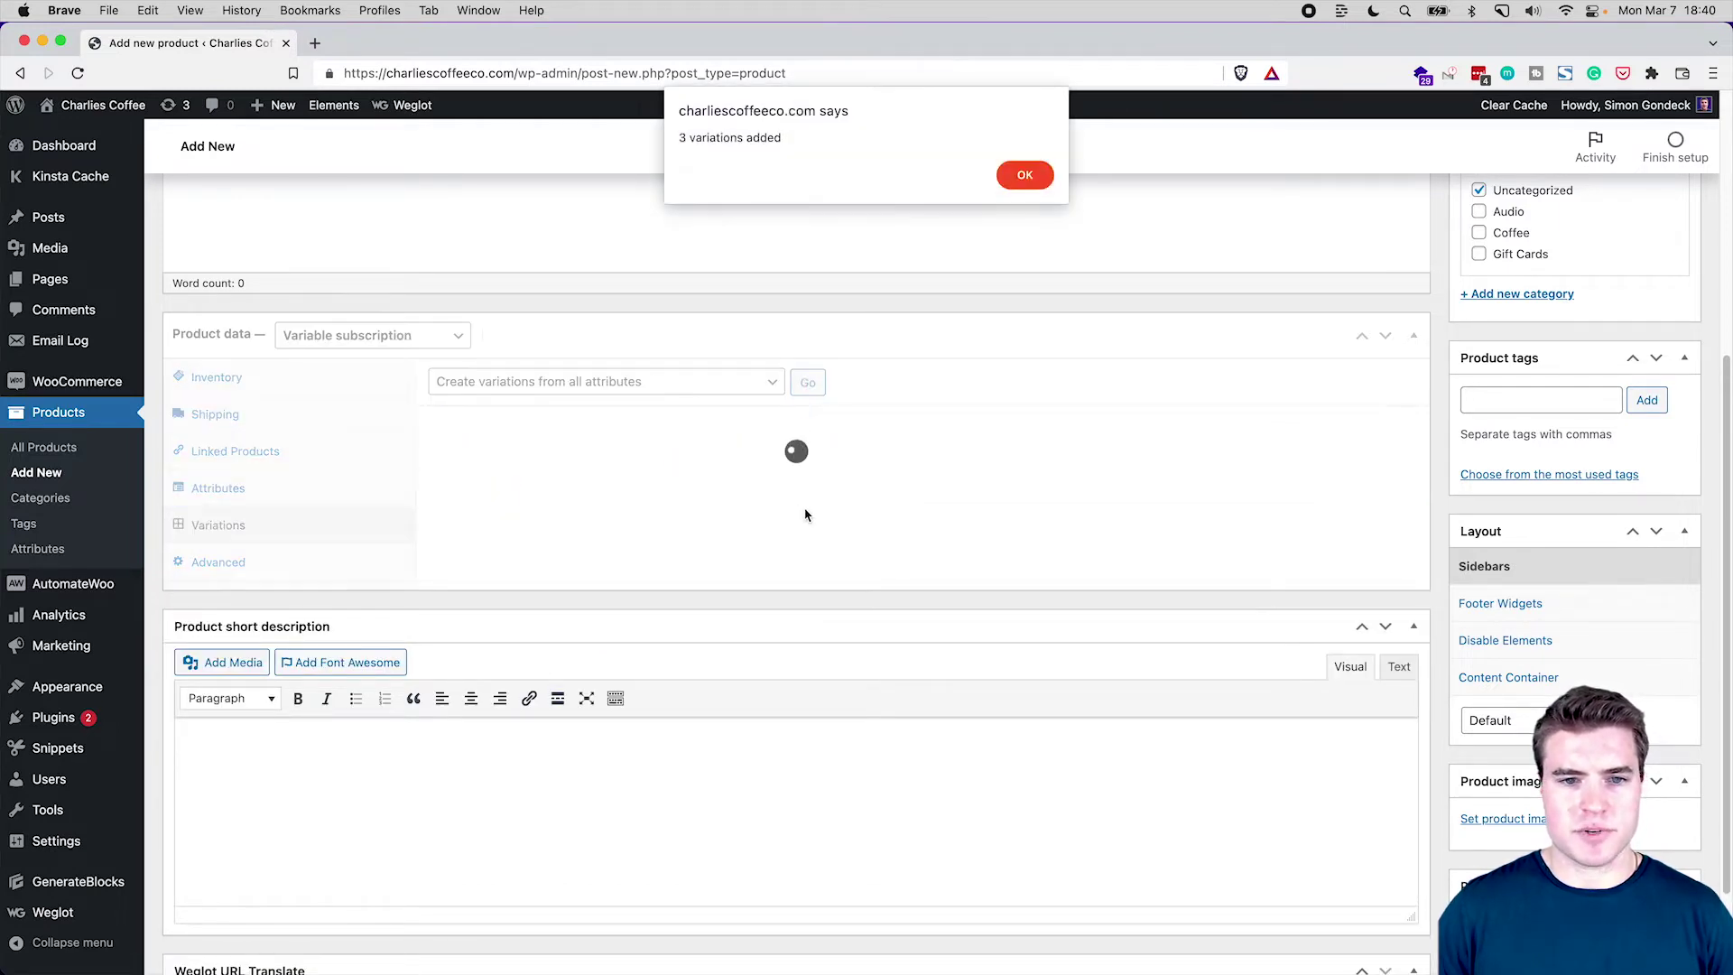
pyautogui.press('Return')
pyautogui.click(810, 542)
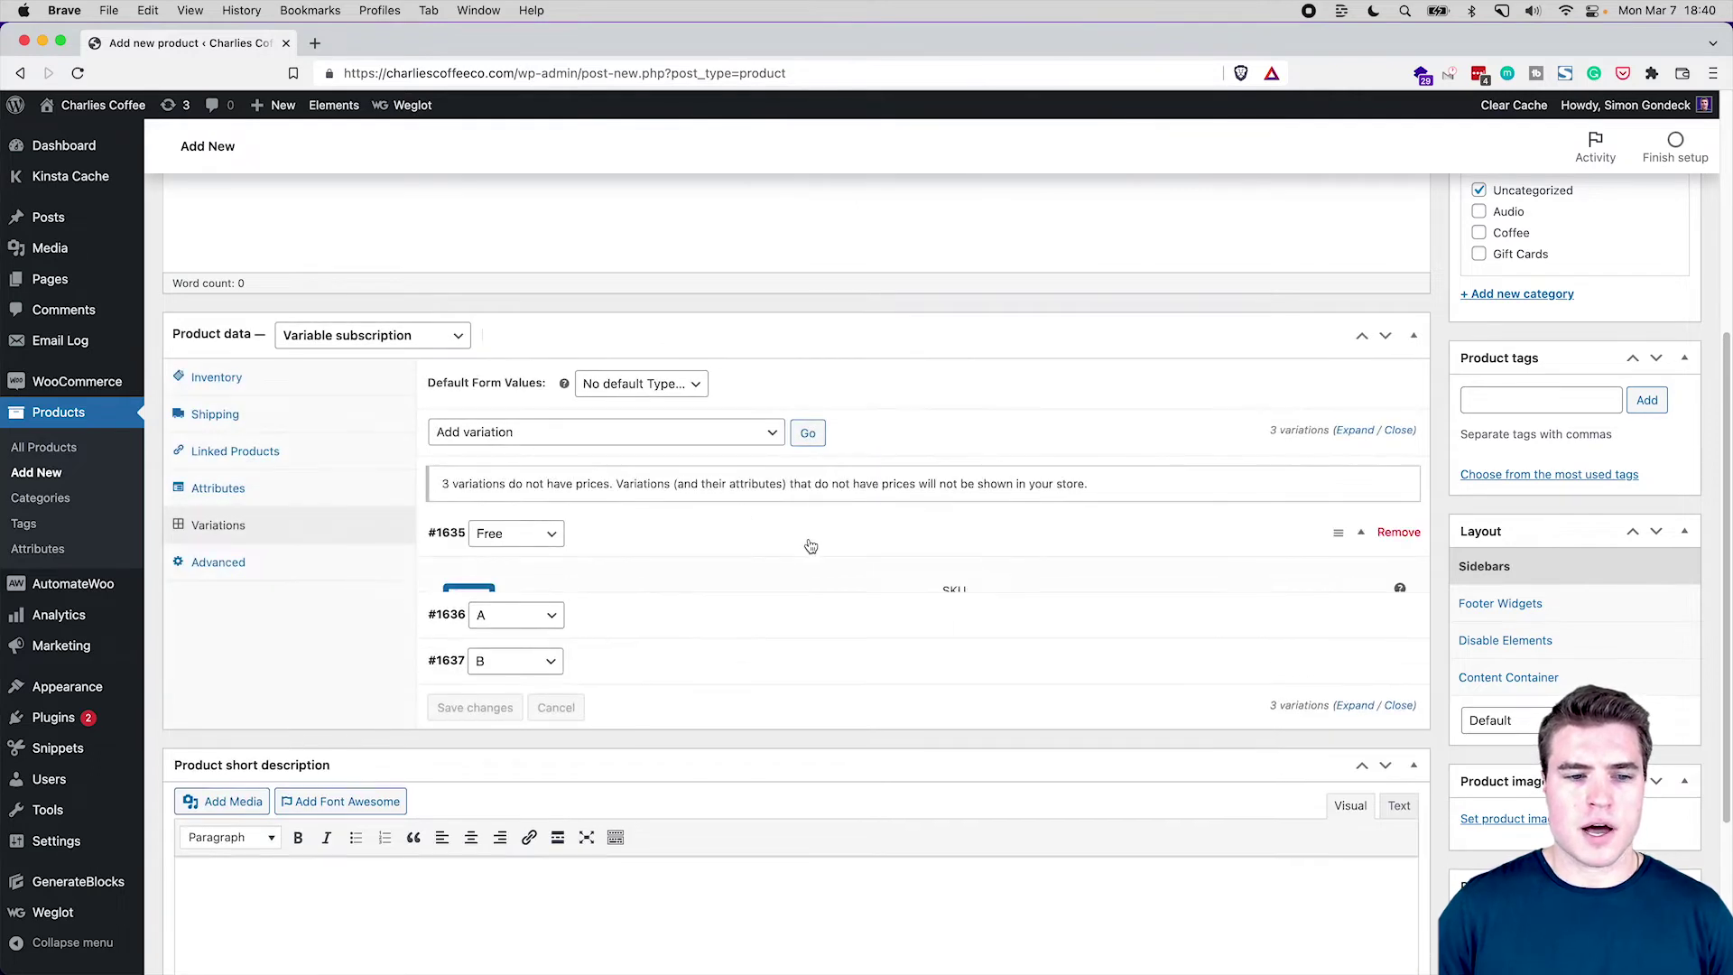
pyautogui.scroll(-1, 810, 546)
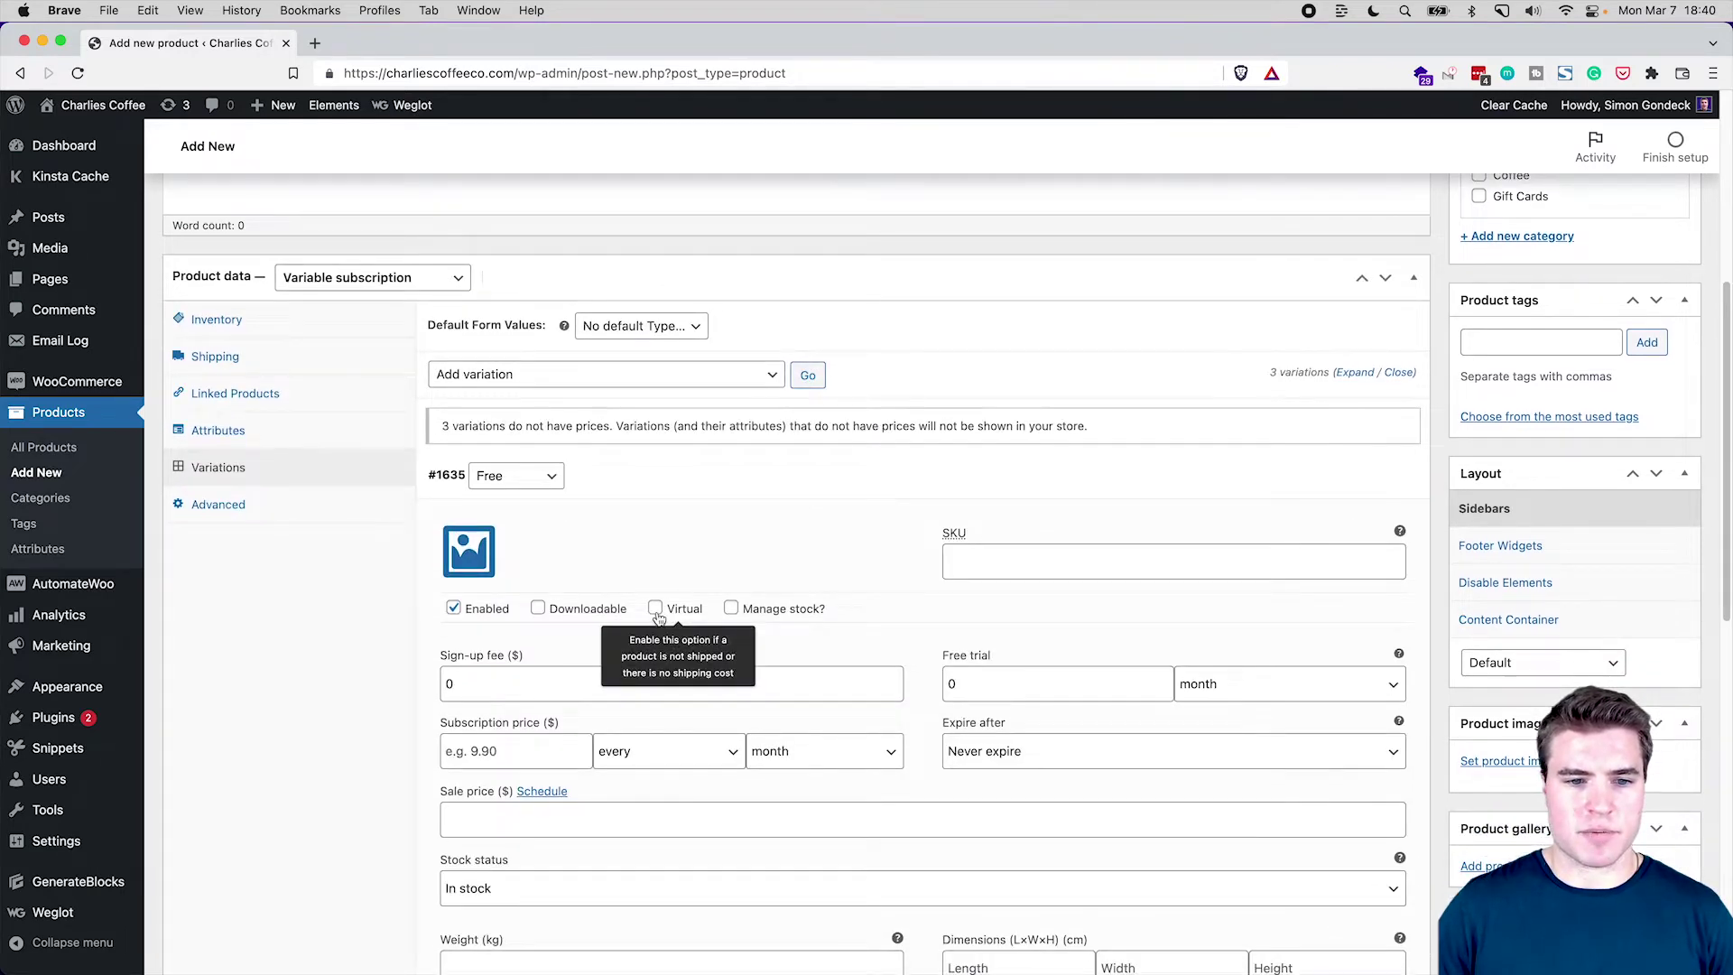
# Mark the Free and A variations virtual and give A a 200 monthly subscription price
pyautogui.click(656, 608)
pyautogui.scroll(-1, 693, 514)
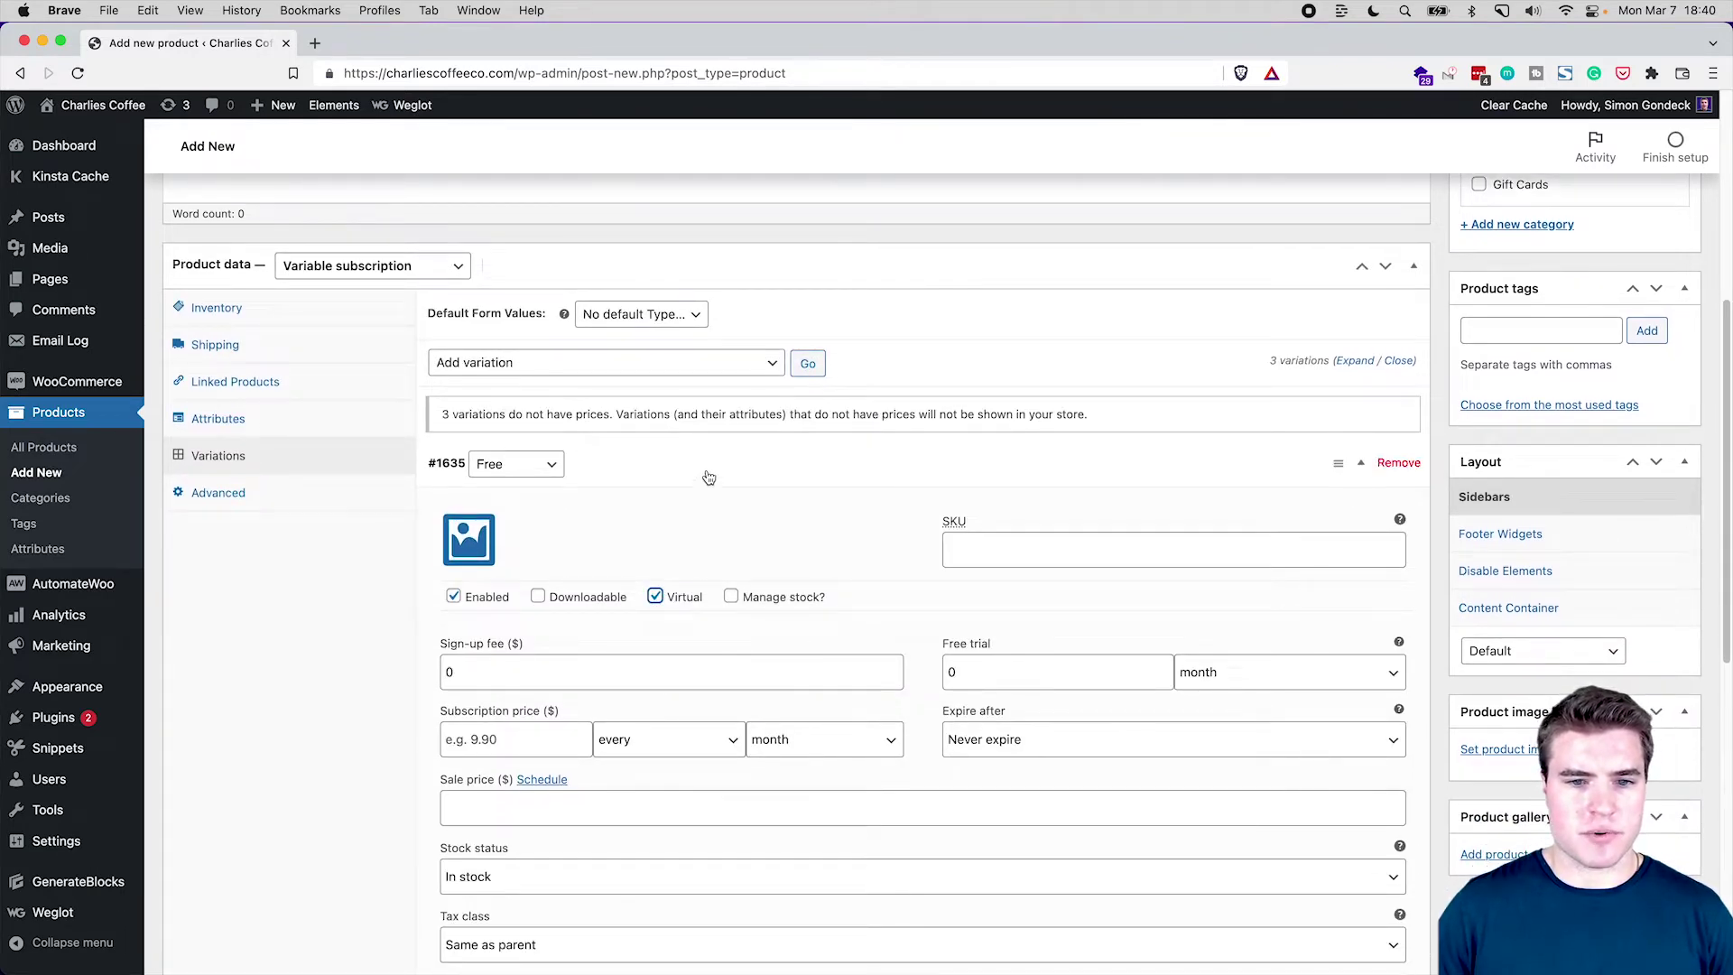
pyautogui.click(709, 477)
pyautogui.click(705, 509)
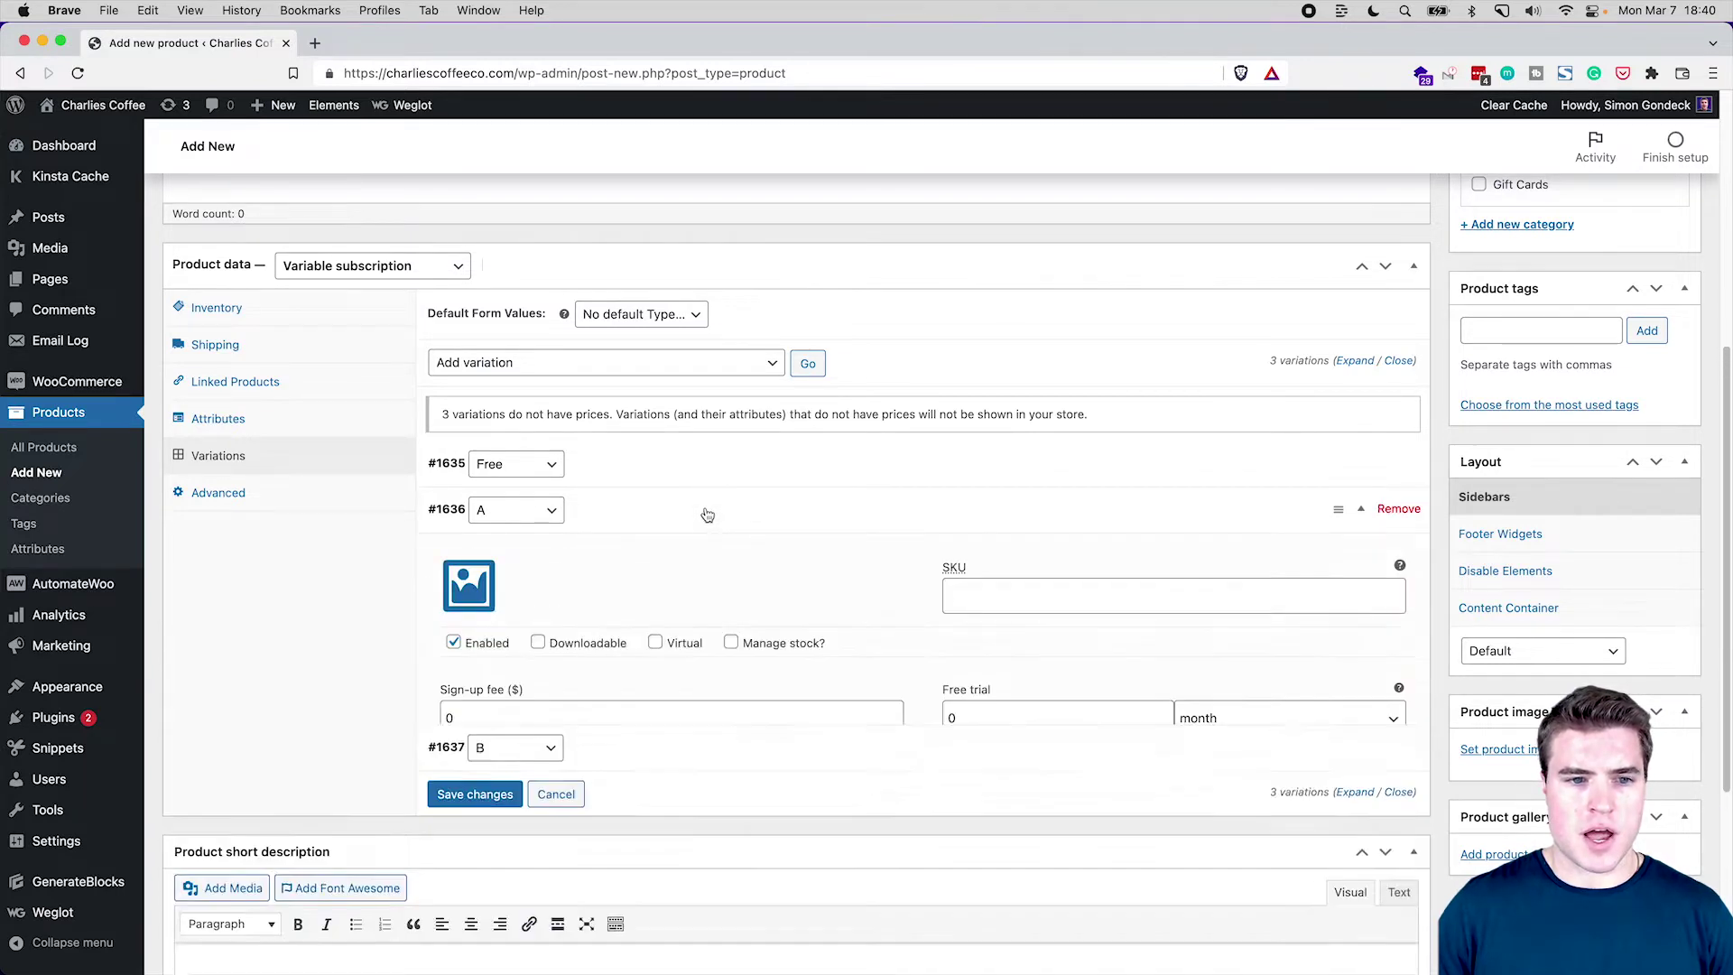
pyautogui.scroll(-1, 705, 511)
pyautogui.click(656, 620)
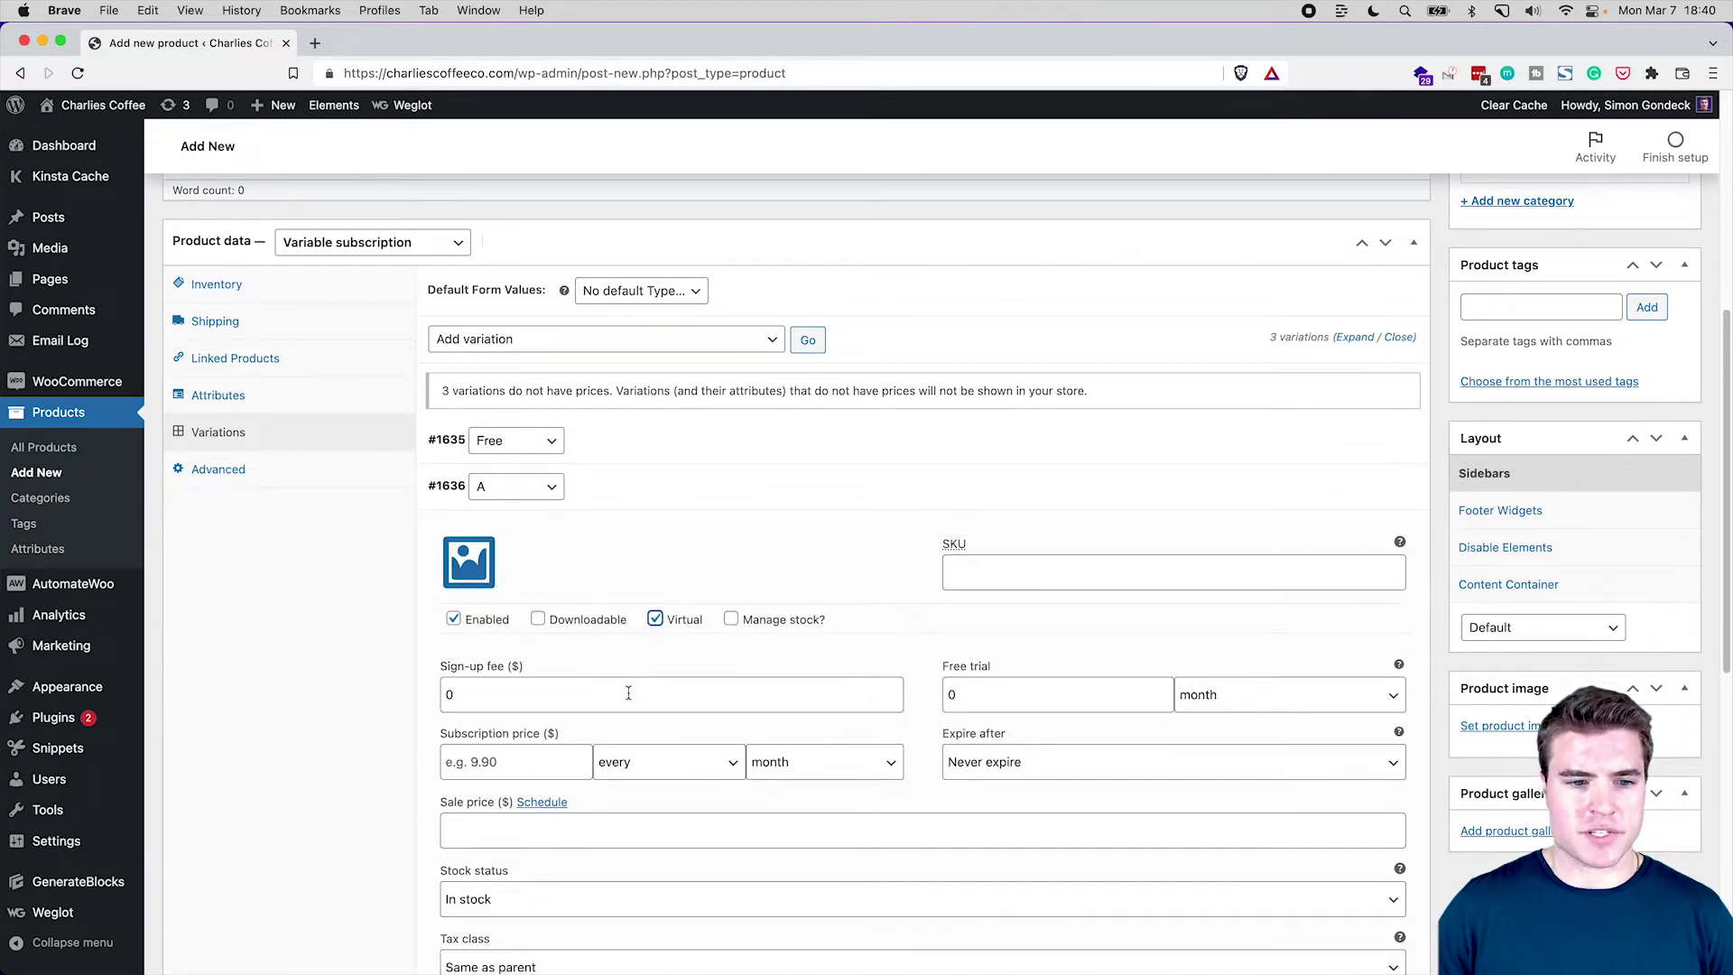
pyautogui.click(548, 774)
pyautogui.write('200')
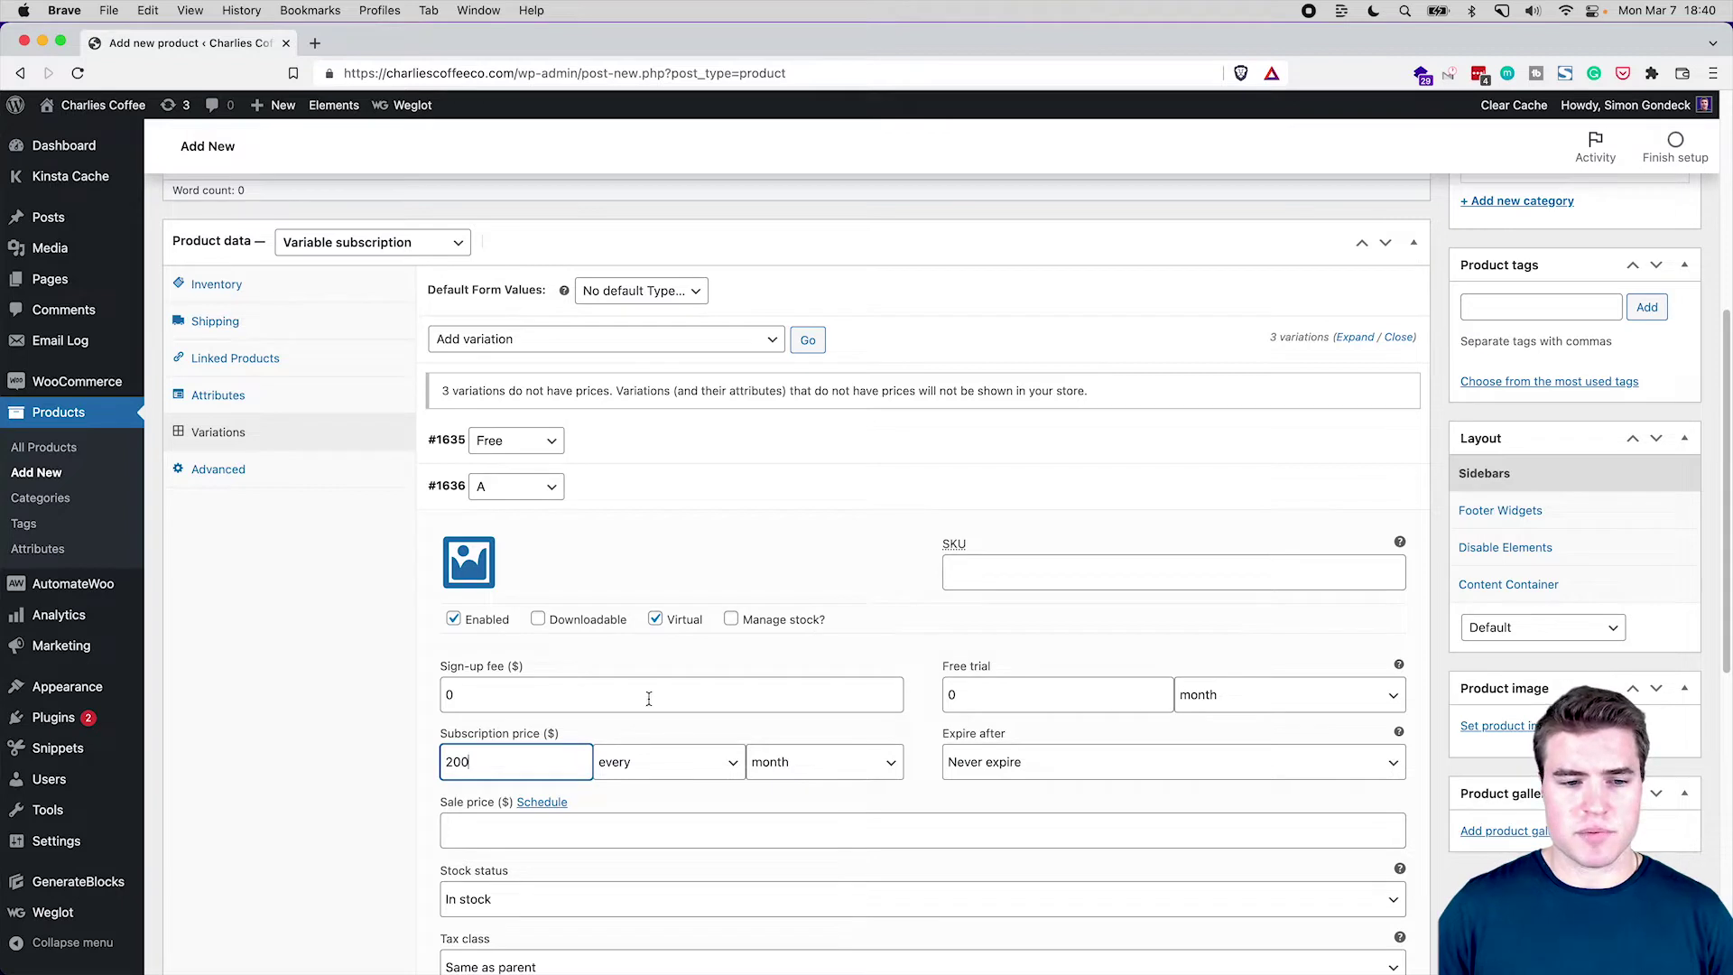
pyautogui.scroll(-1, 648, 700)
pyautogui.click(664, 482)
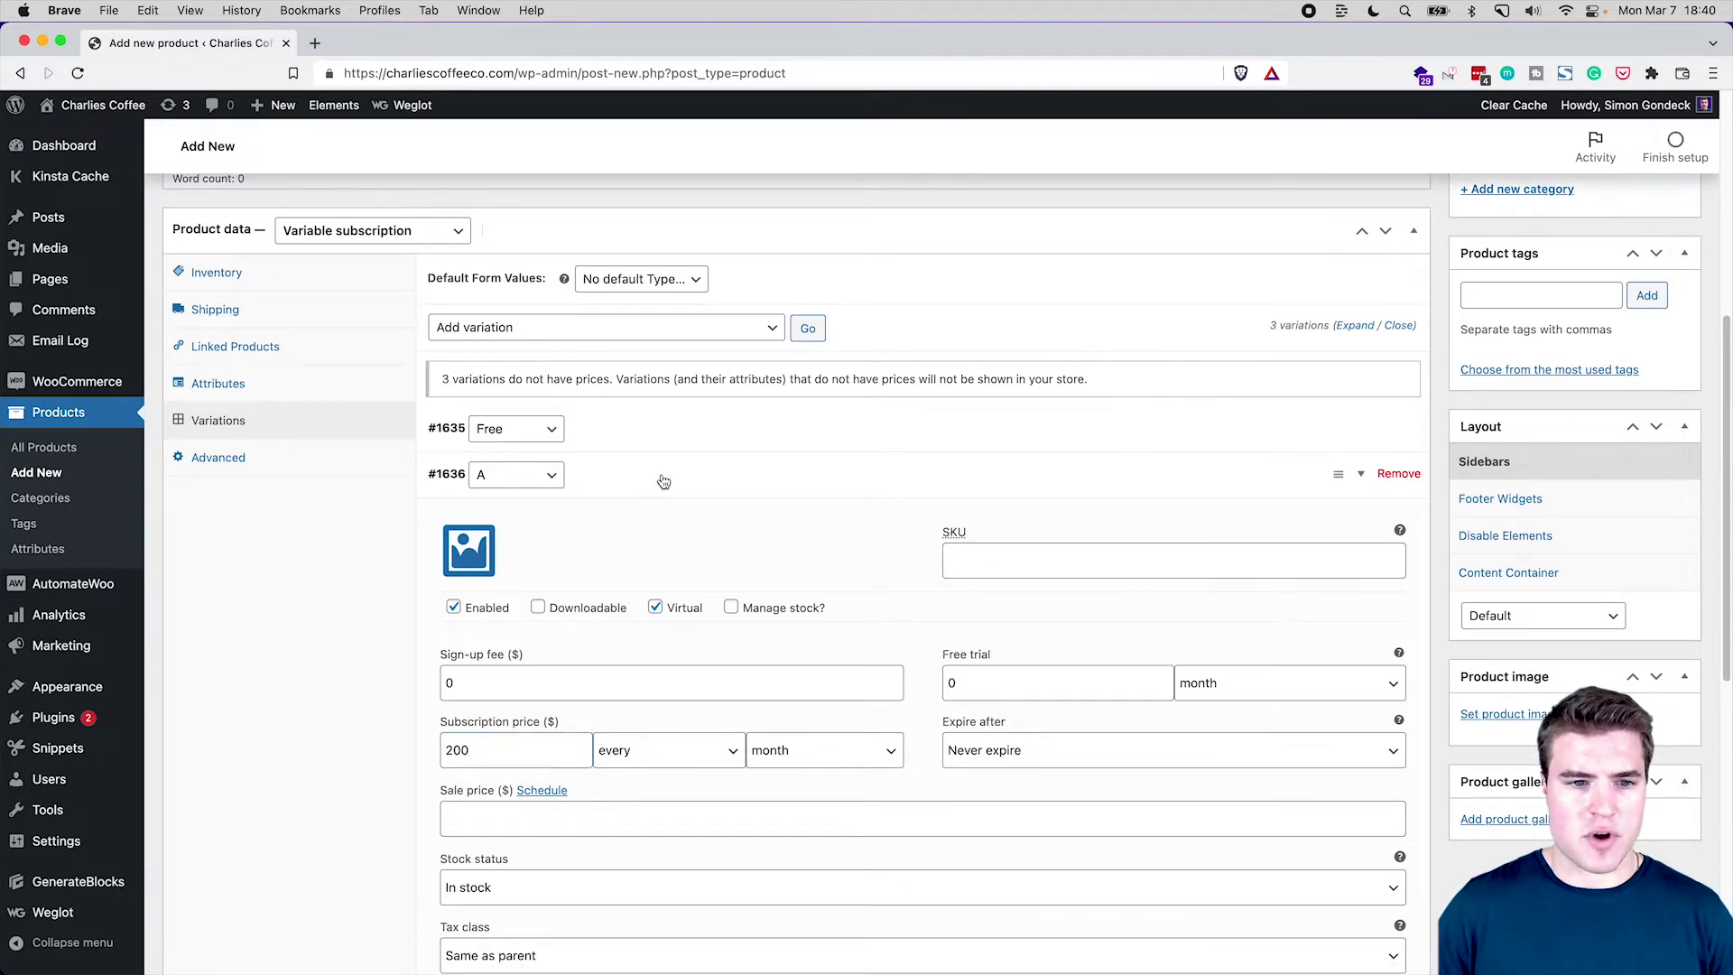
# Mark variation B virtual and start entering its subscription price
pyautogui.click(666, 526)
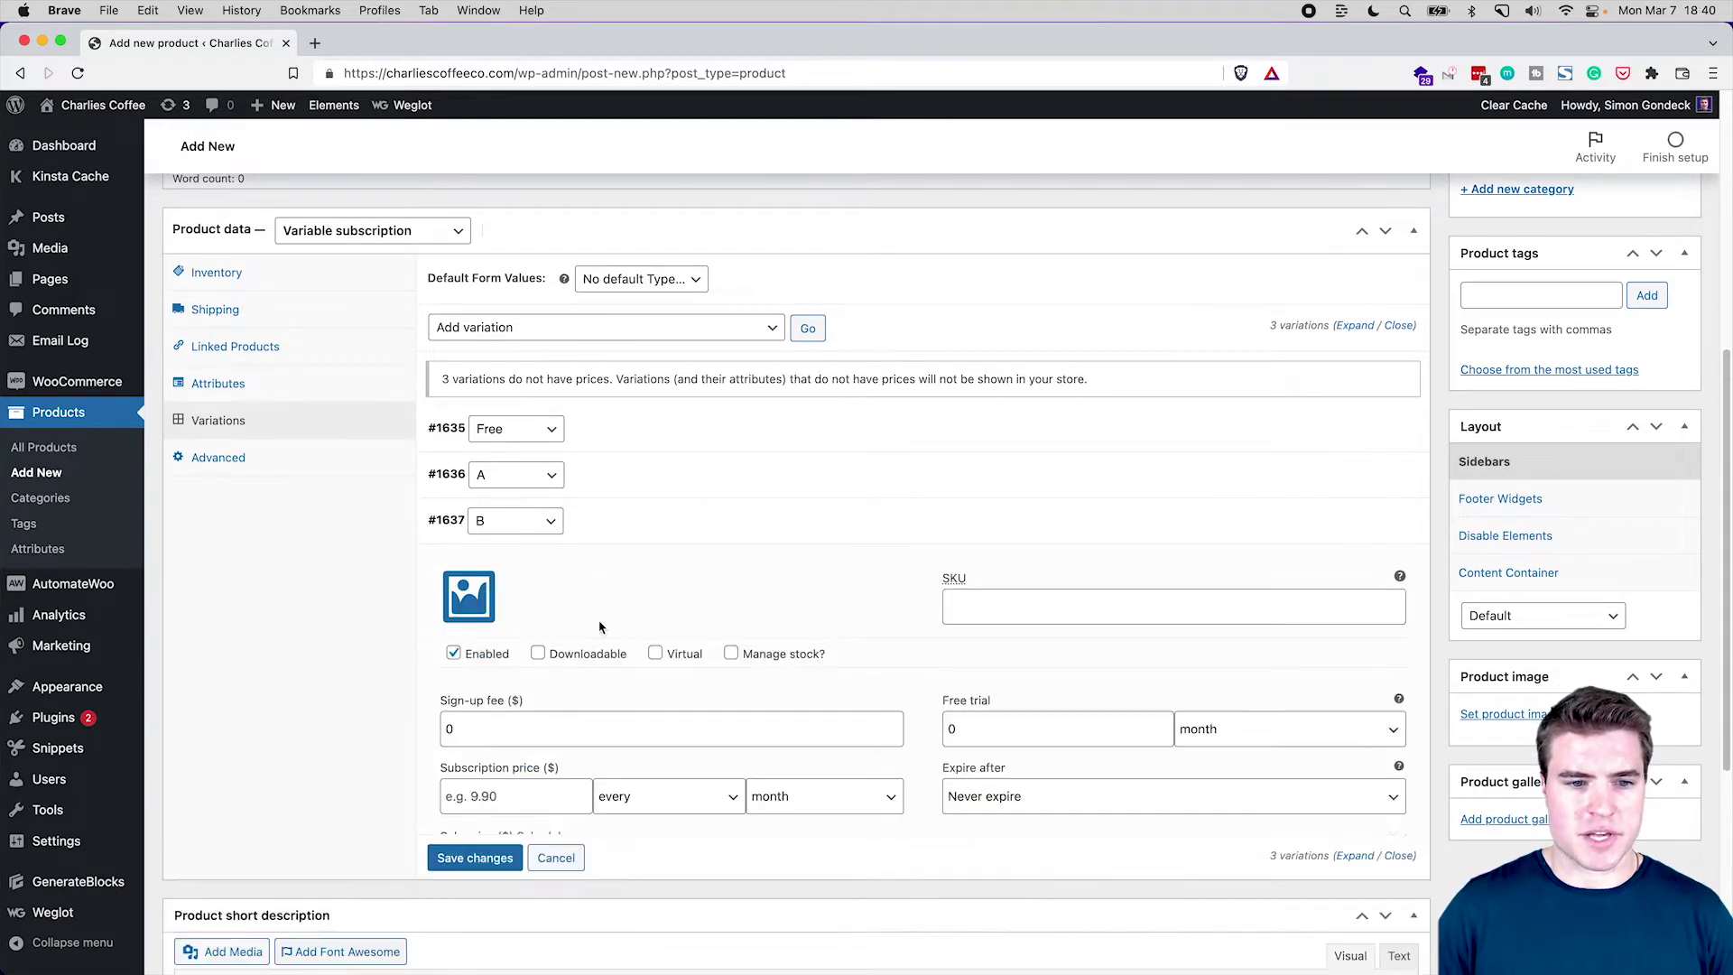
pyautogui.click(656, 654)
pyautogui.scroll(-1, 632, 705)
pyautogui.click(535, 776)
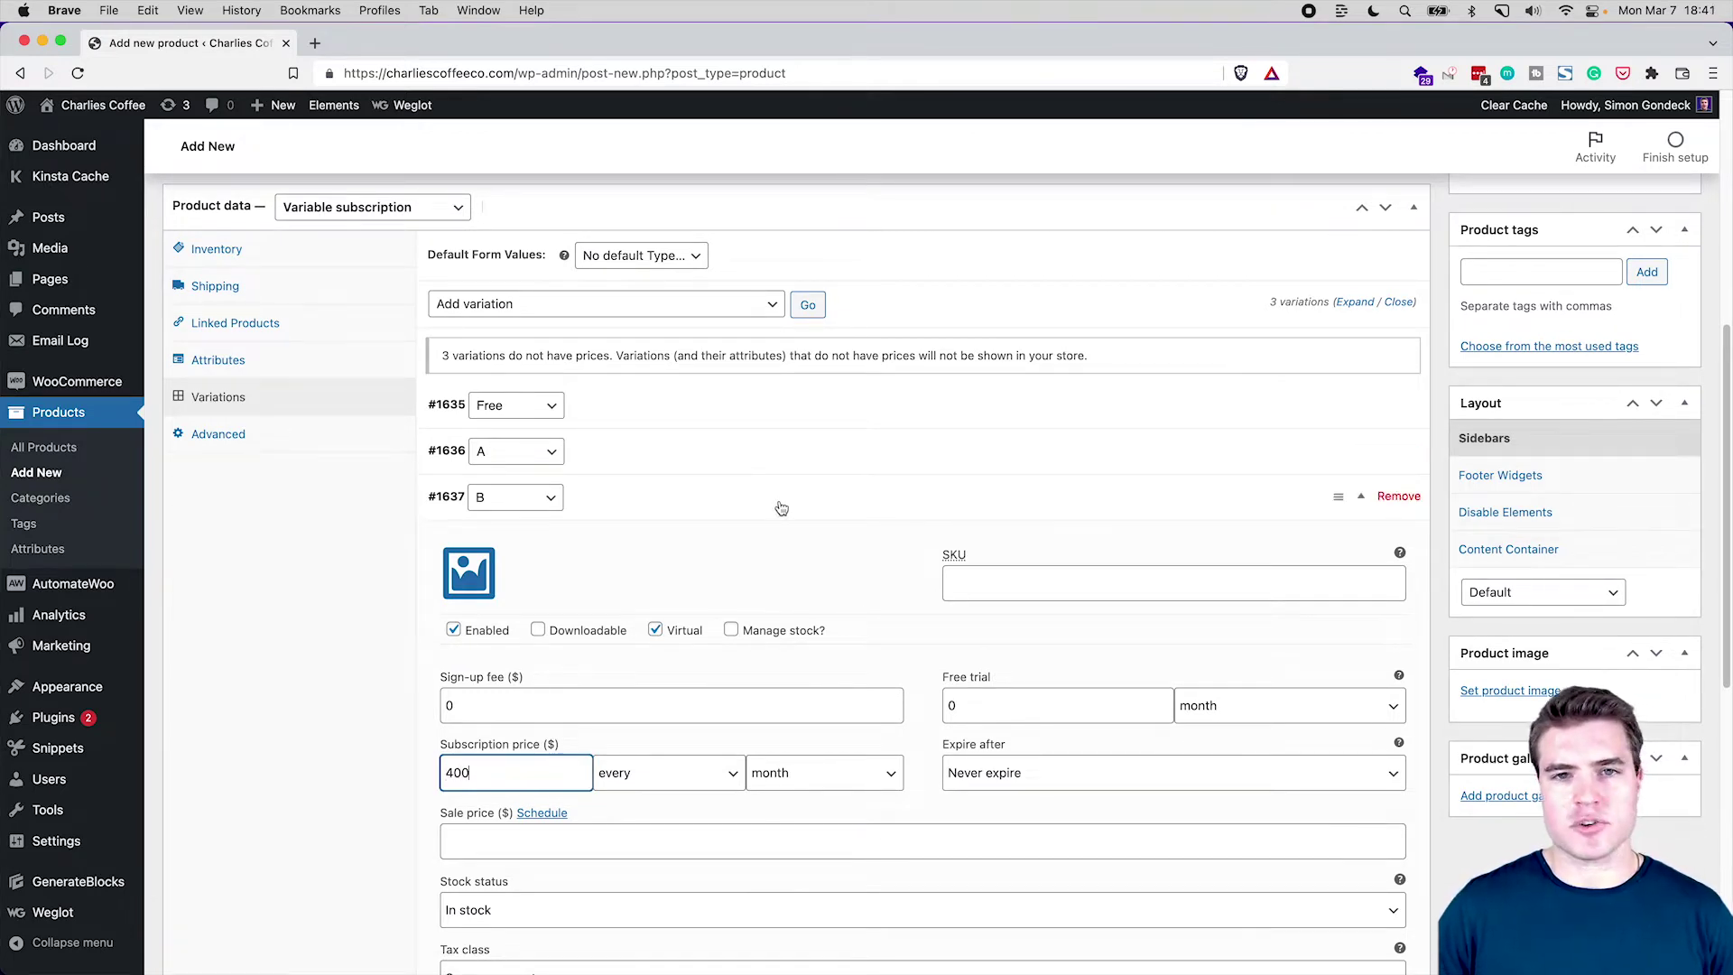
# Give variation B a 400 sign-up fee and a 1-month free trial
pyautogui.doubleClick(536, 715)
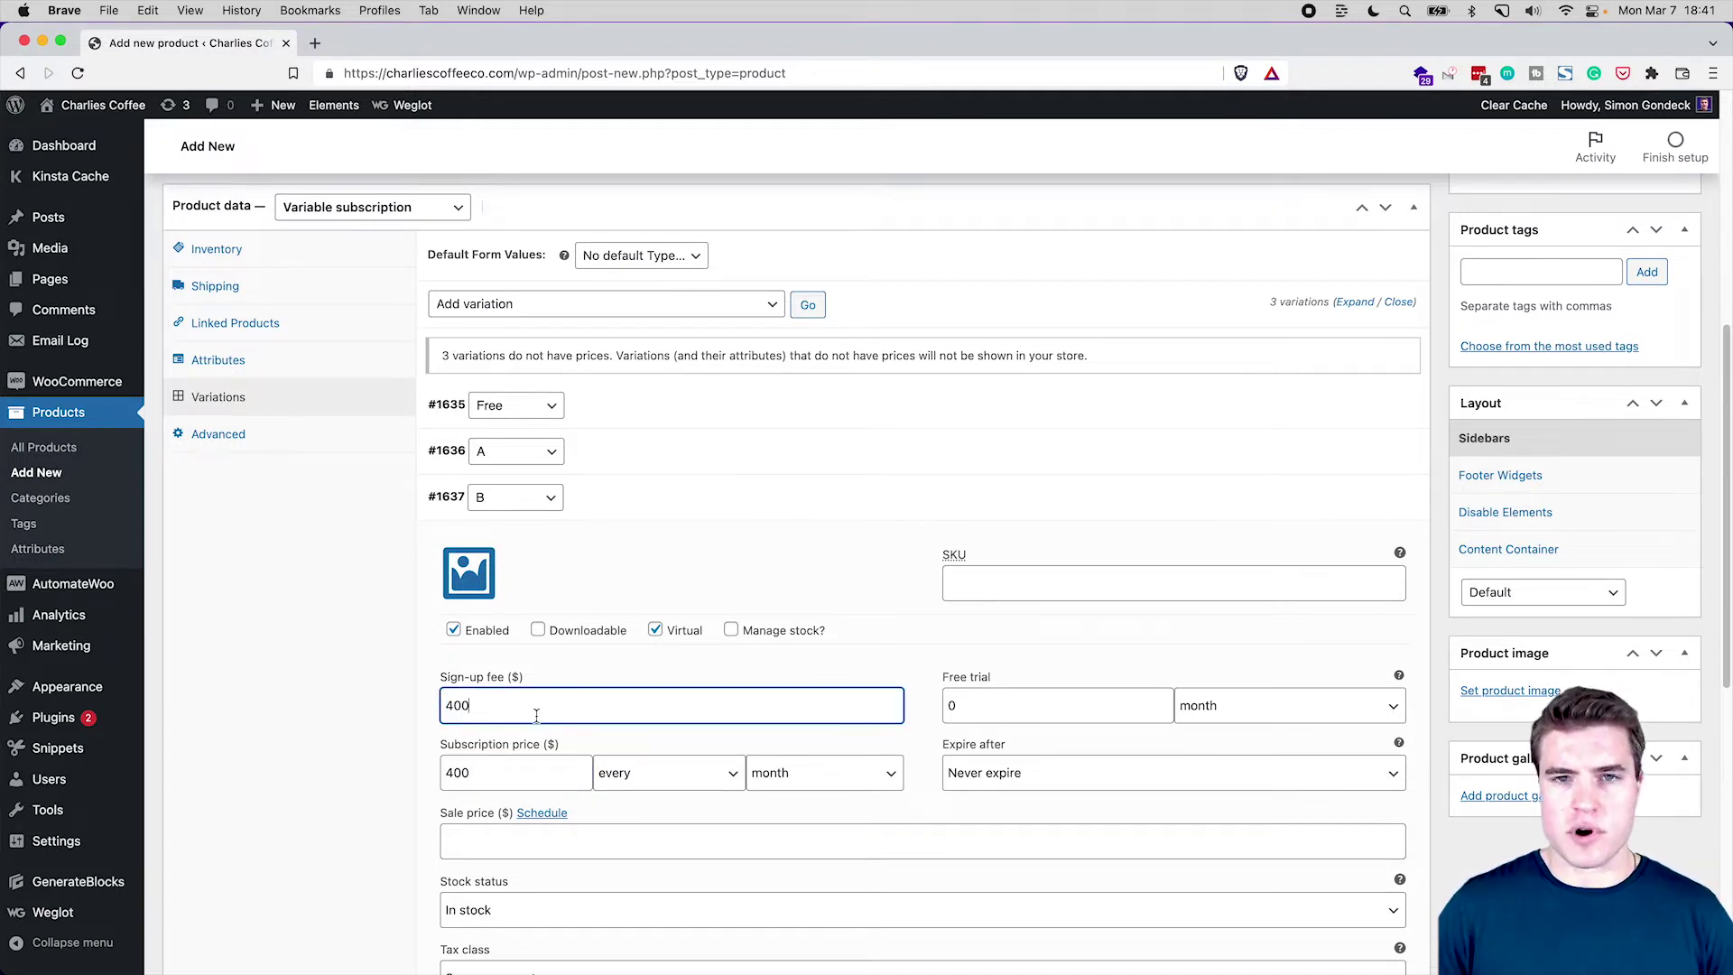
pyautogui.press('Tab')
pyautogui.write('1')
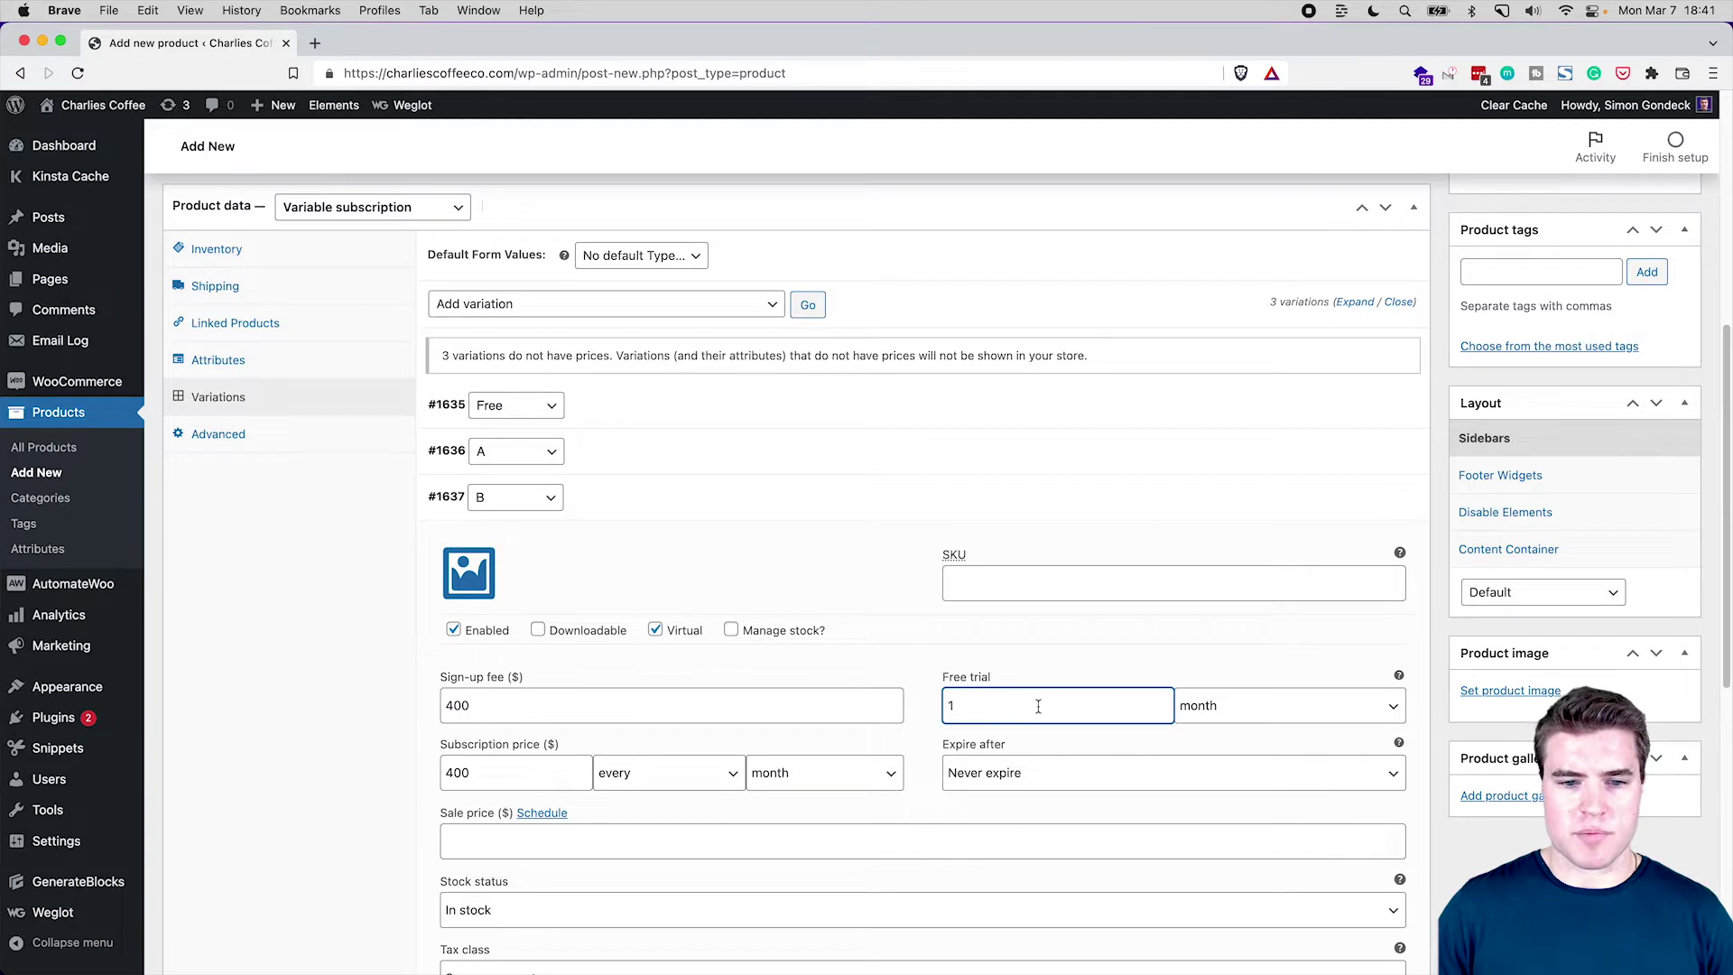
# Give variation A a 200 sign-up fee and 1-month free trial, then save the variations
pyautogui.click(714, 458)
pyautogui.doubleClick(603, 668)
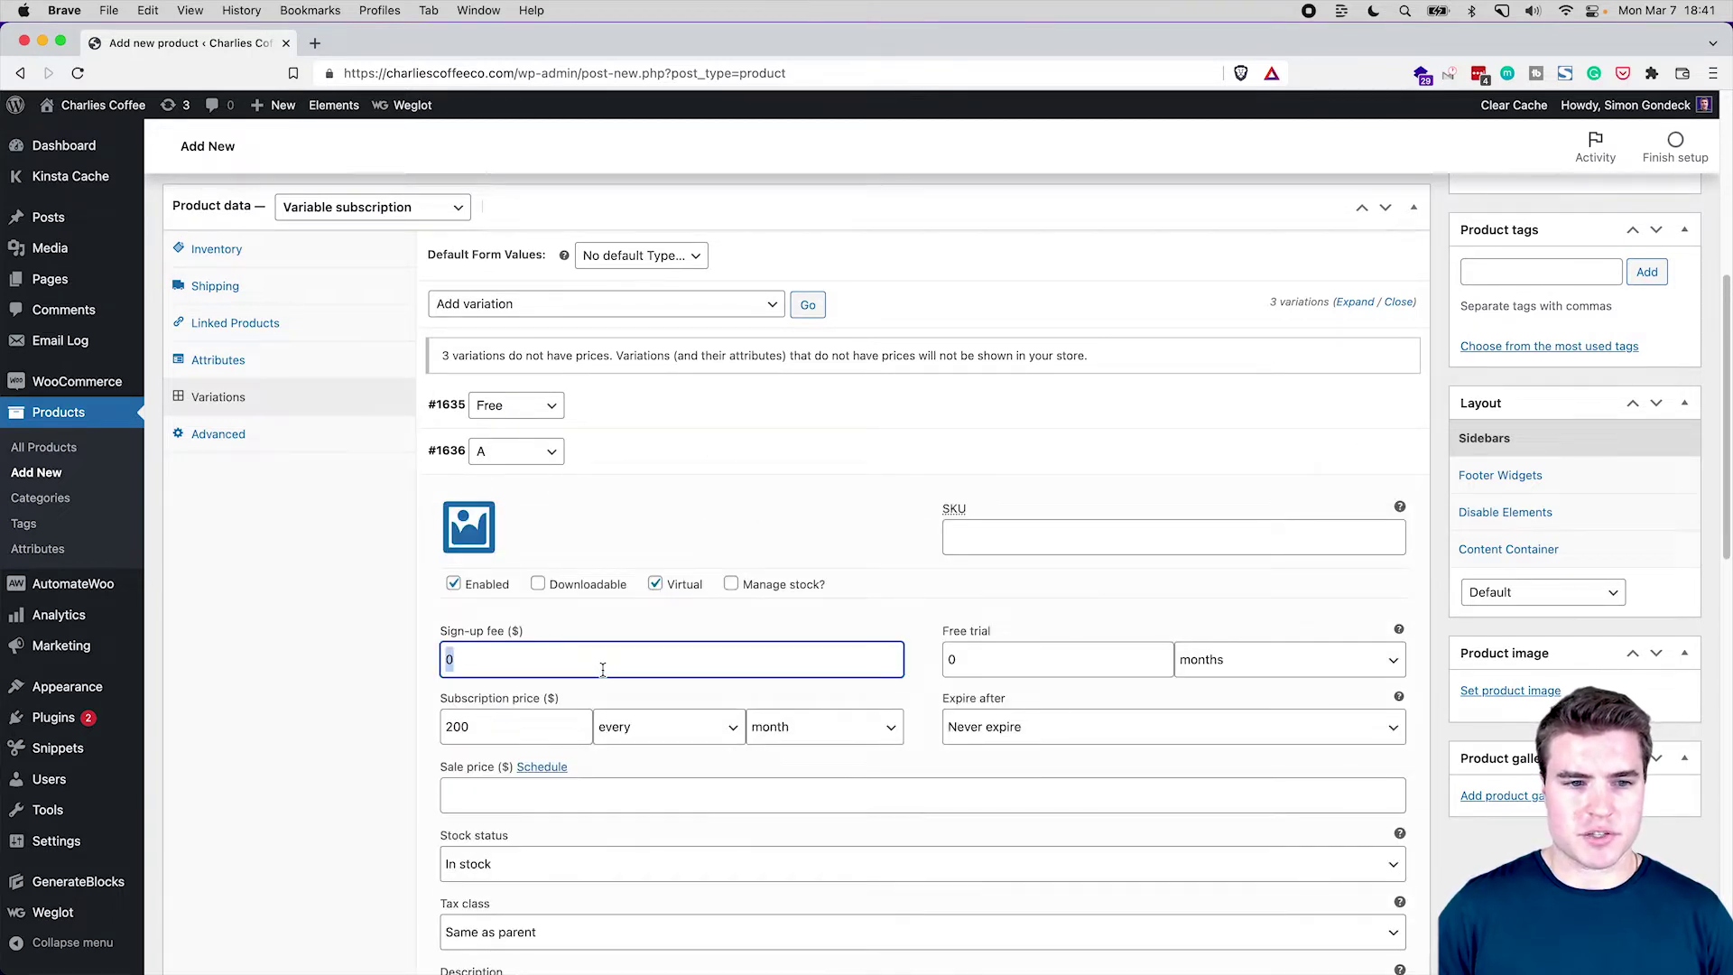
pyautogui.write('200')
pyautogui.doubleClick(976, 655)
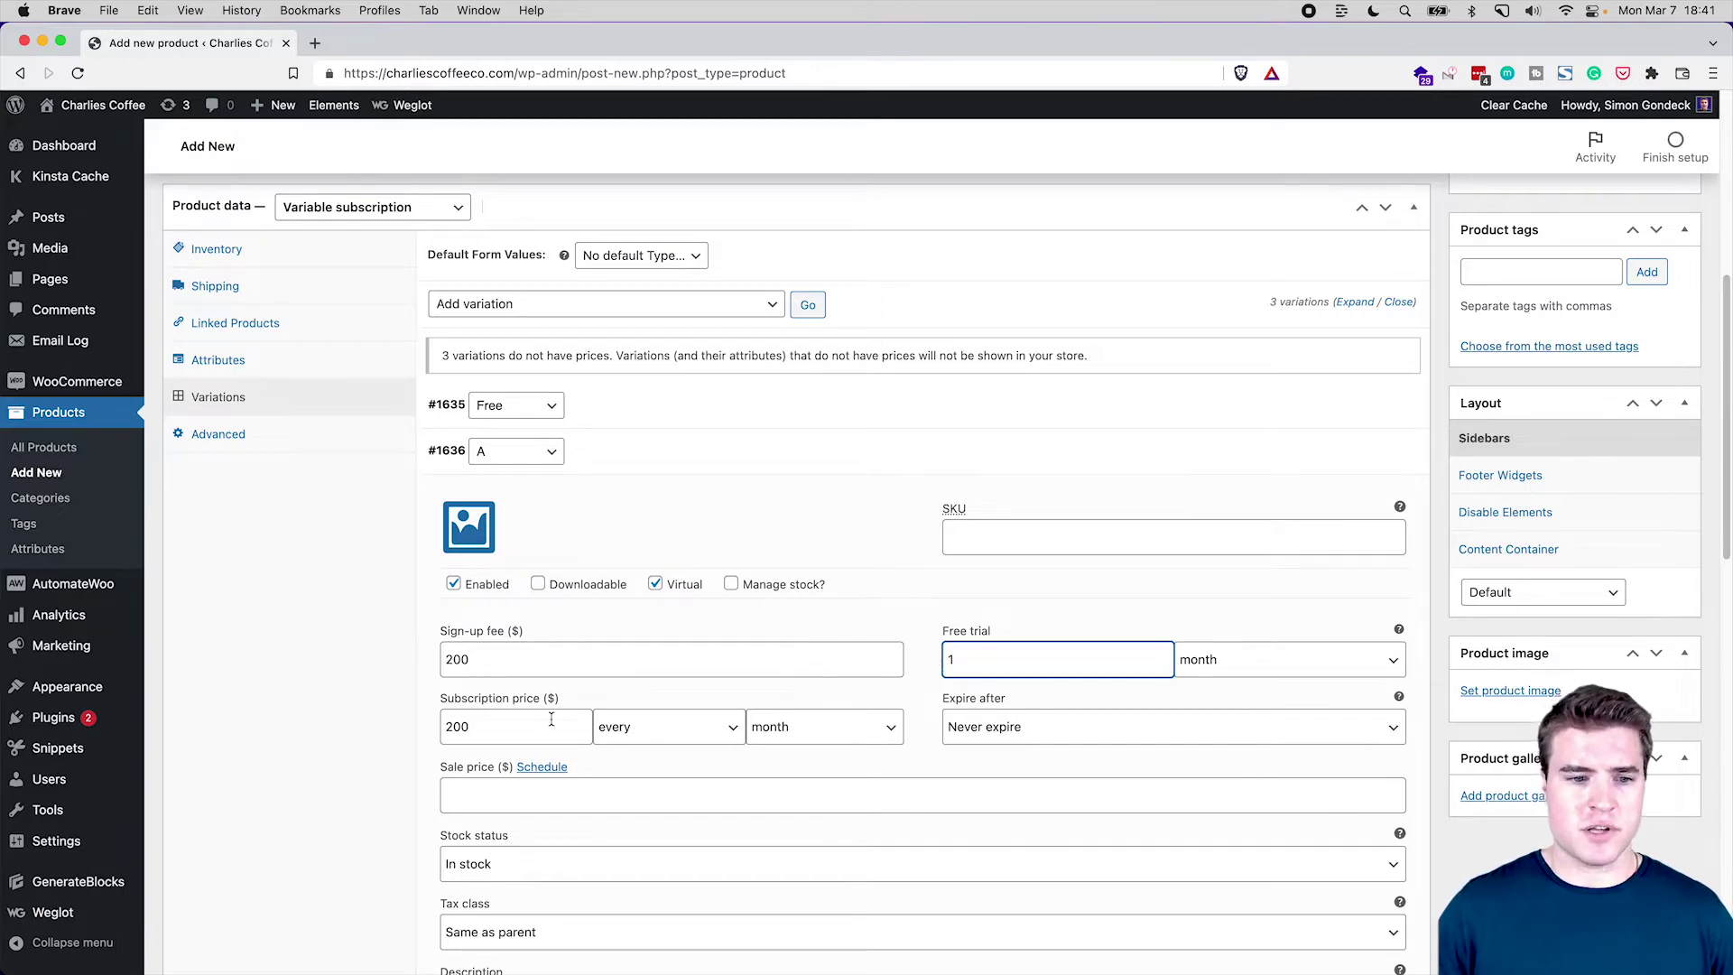
pyautogui.scroll(-10, 748, 704)
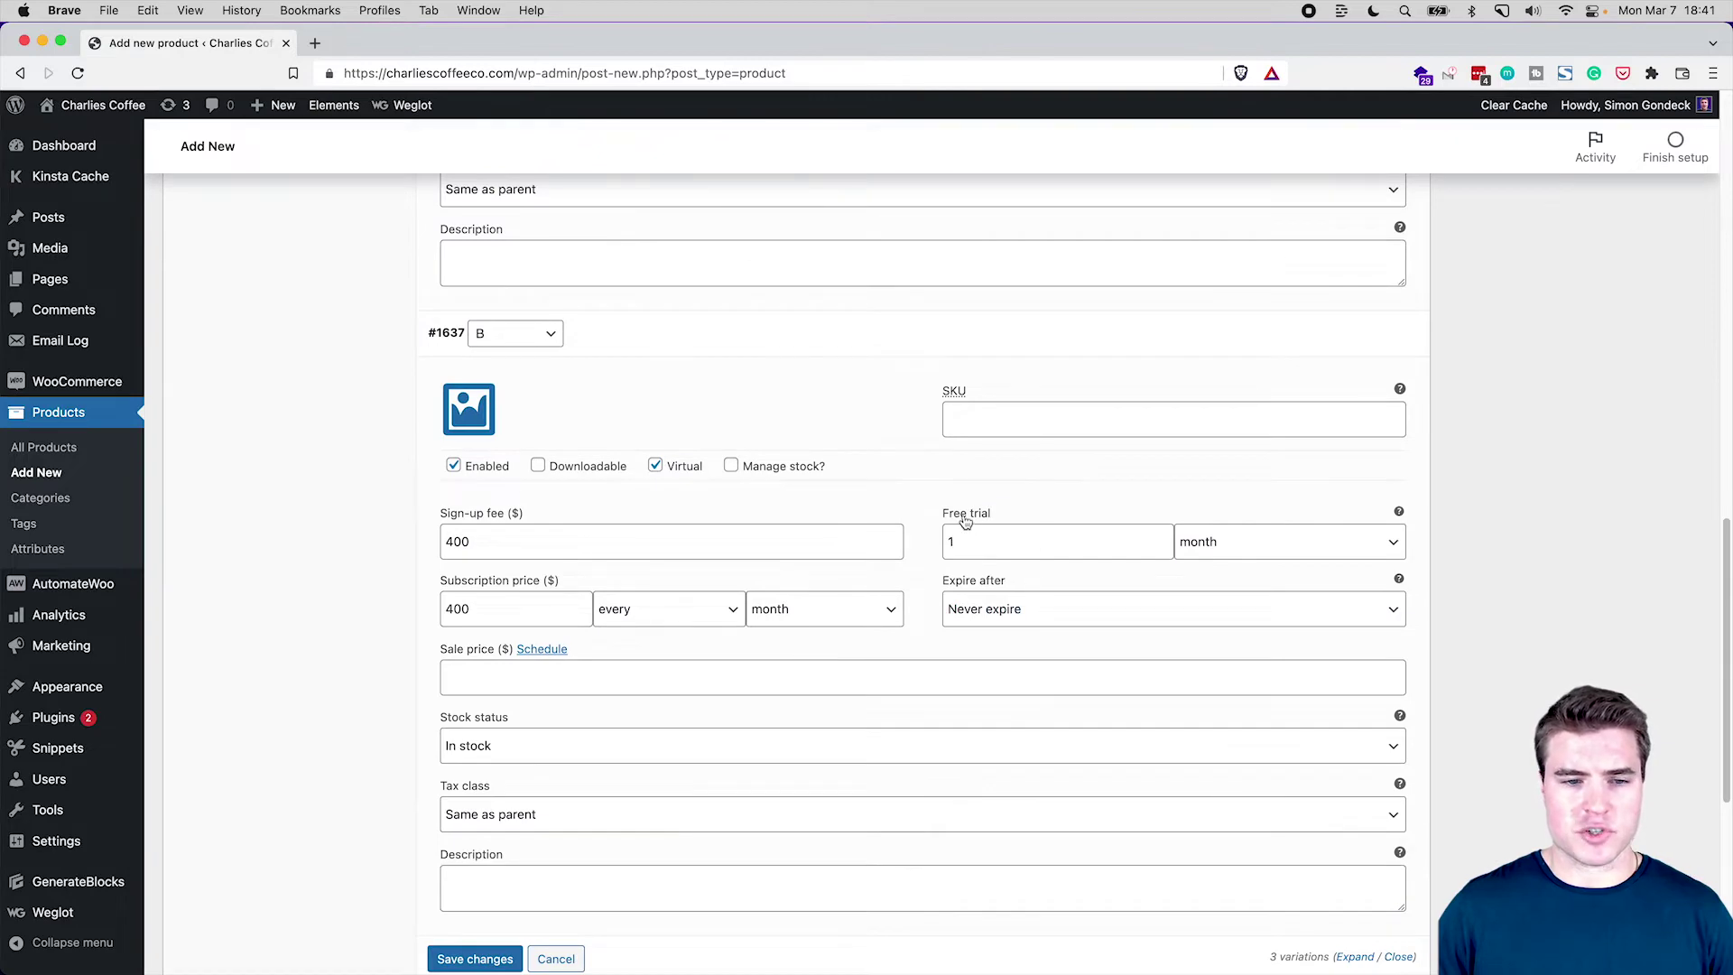
pyautogui.scroll(-3, 740, 550)
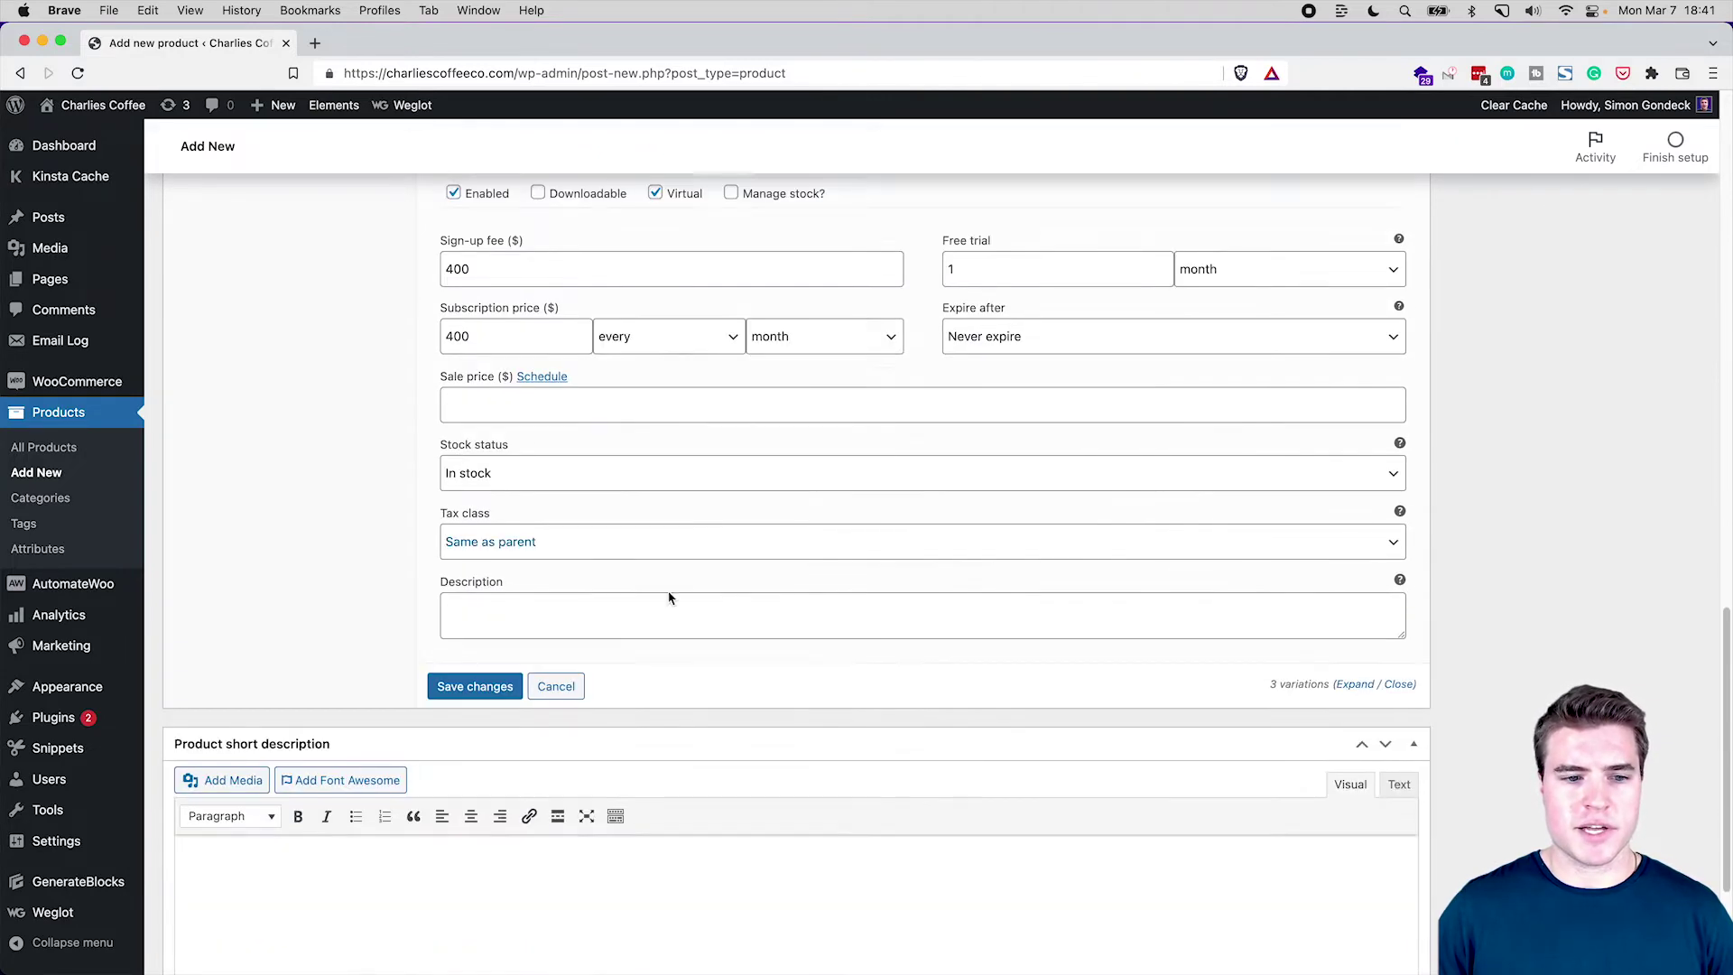
pyautogui.click(475, 685)
# Set the Free variation's subscription price to 0 and save the variation prices
pyautogui.scroll(3, 997, 626)
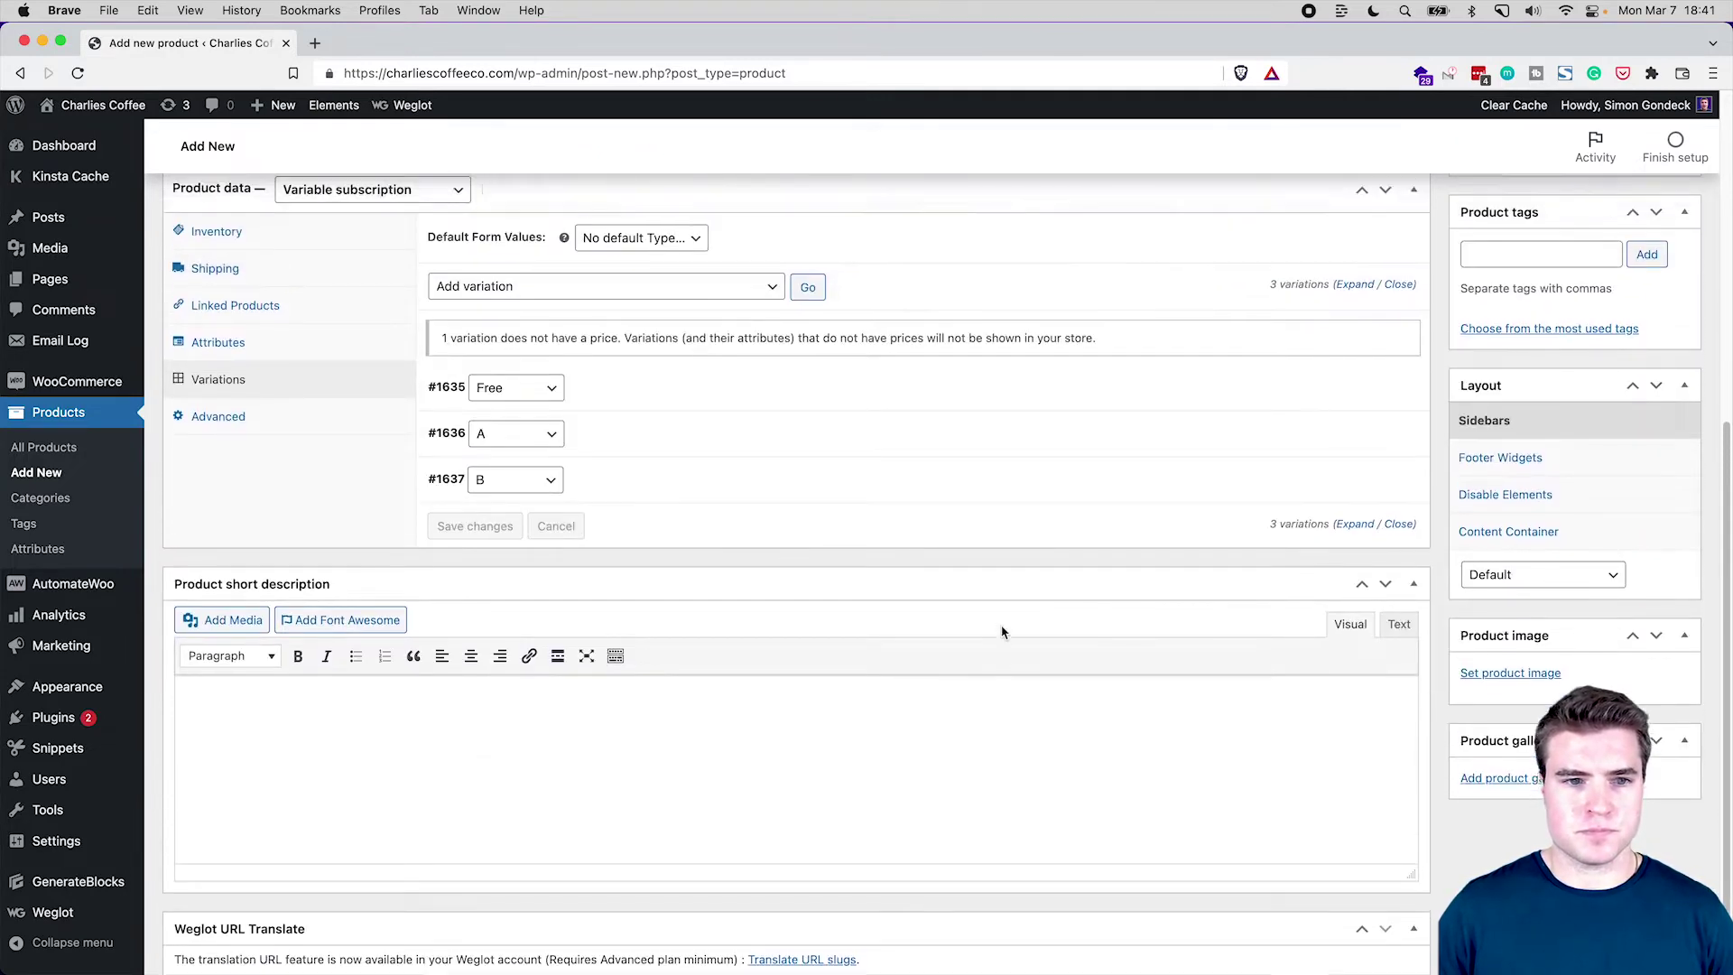
pyautogui.click(798, 422)
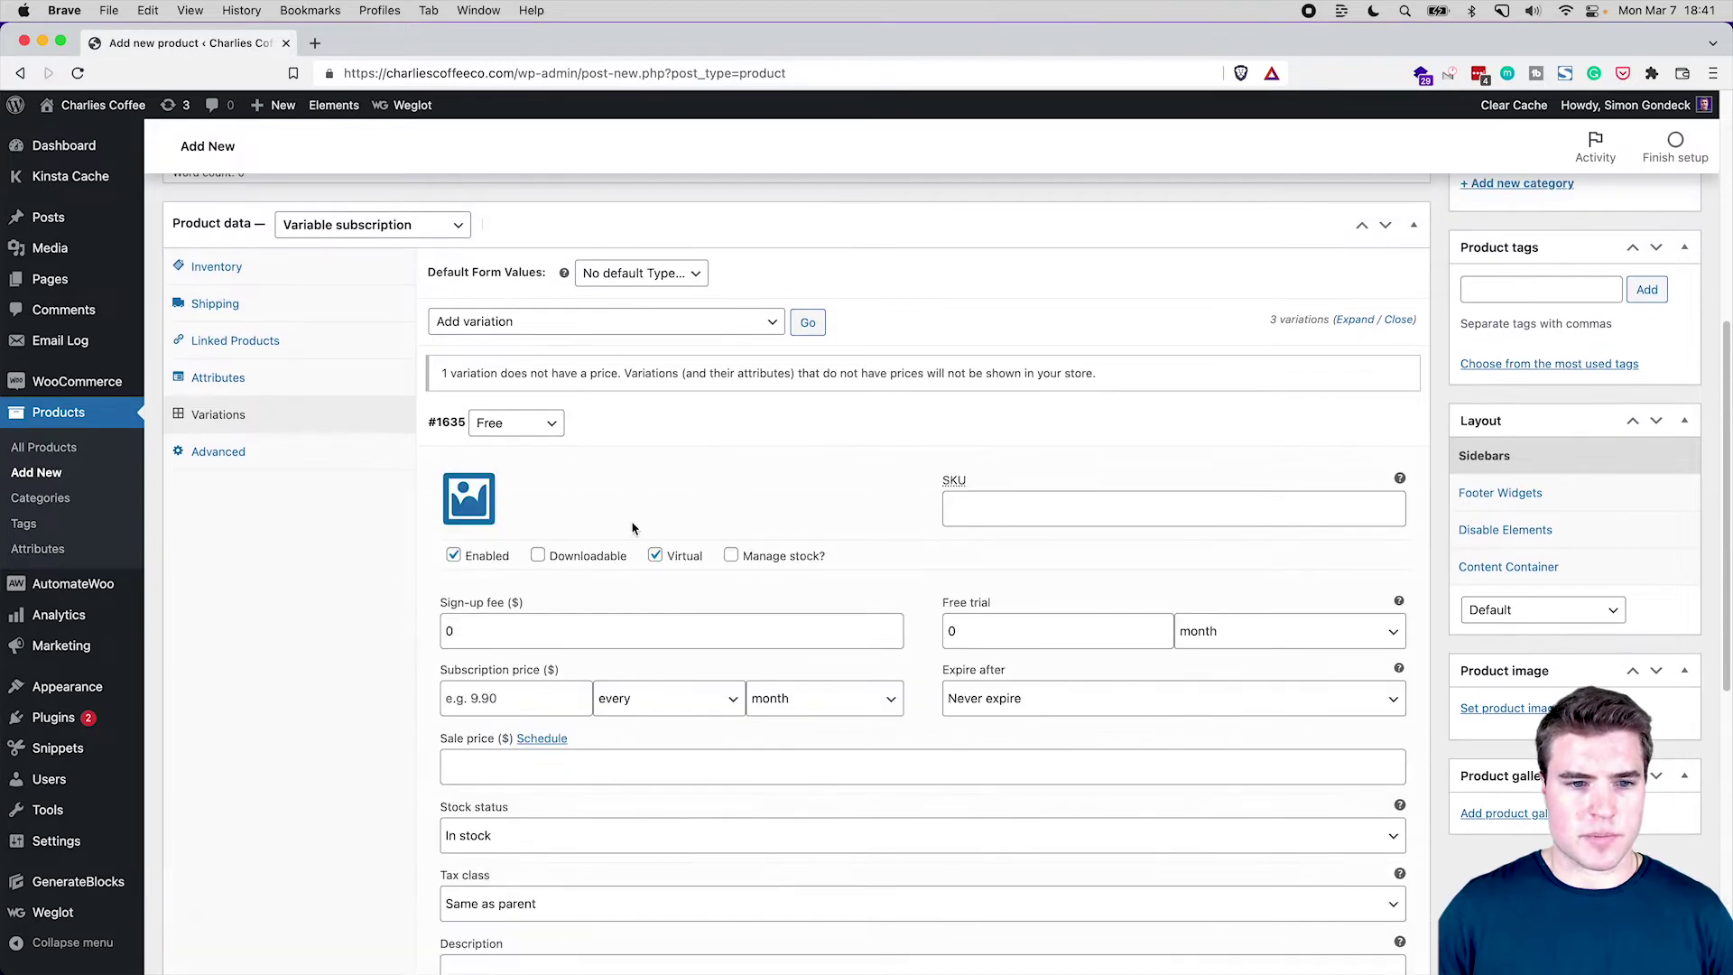
pyautogui.click(534, 710)
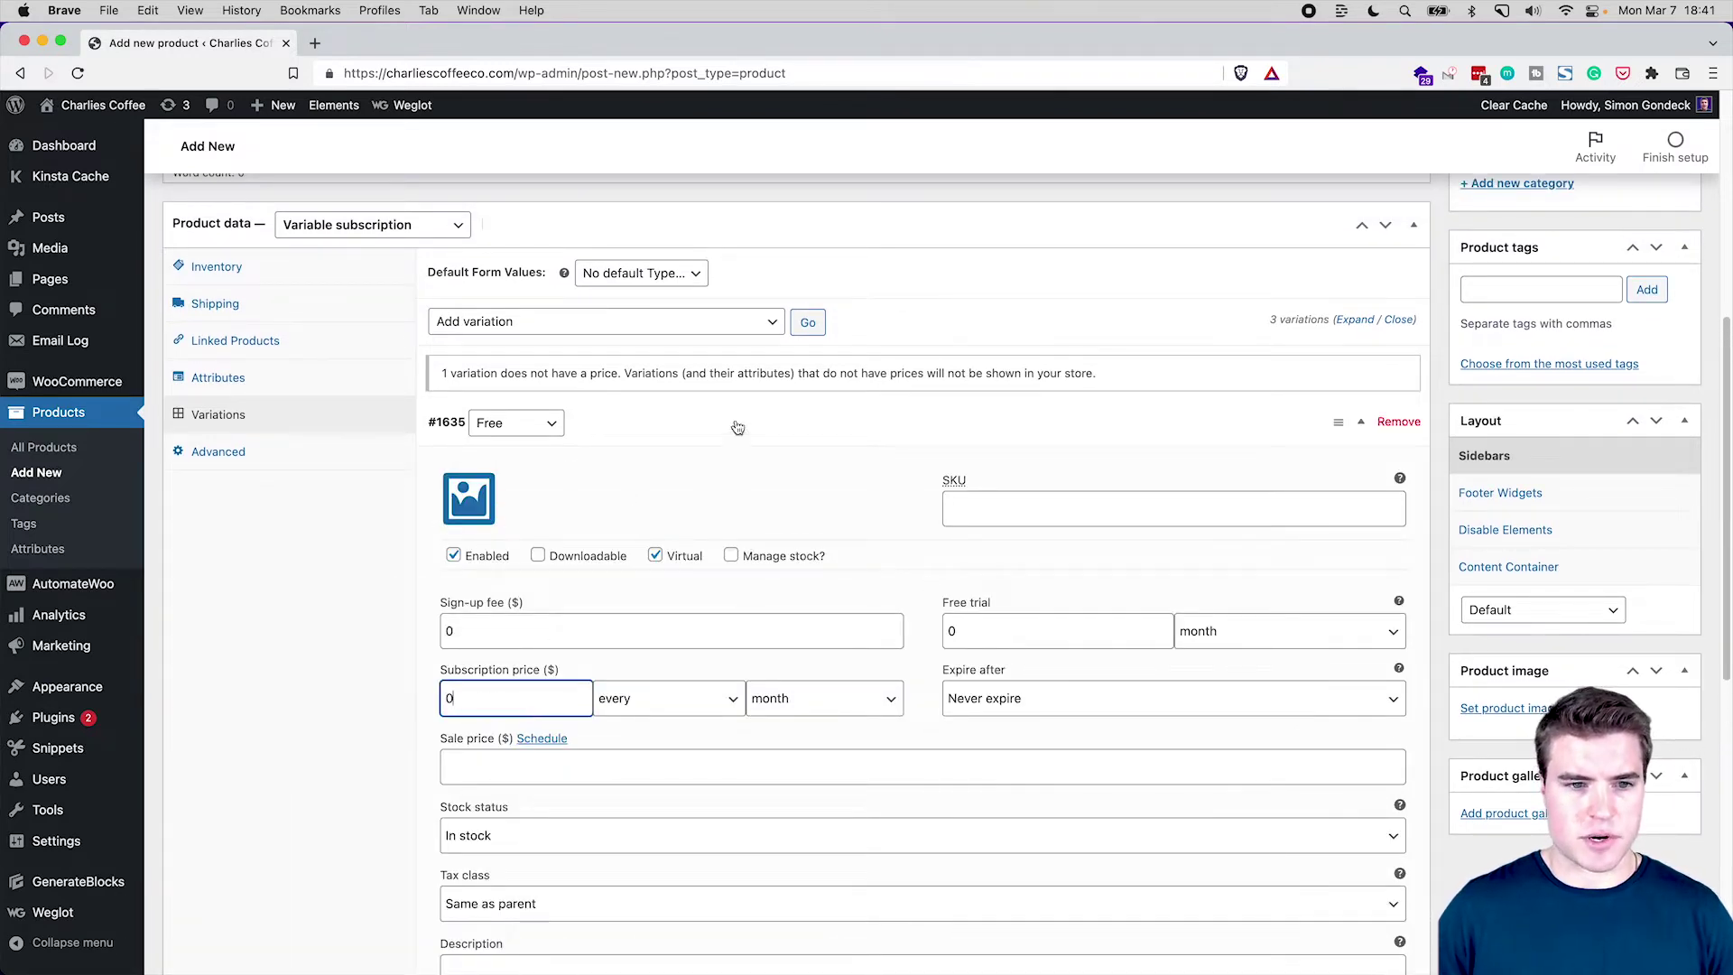
pyautogui.click(786, 422)
pyautogui.click(461, 563)
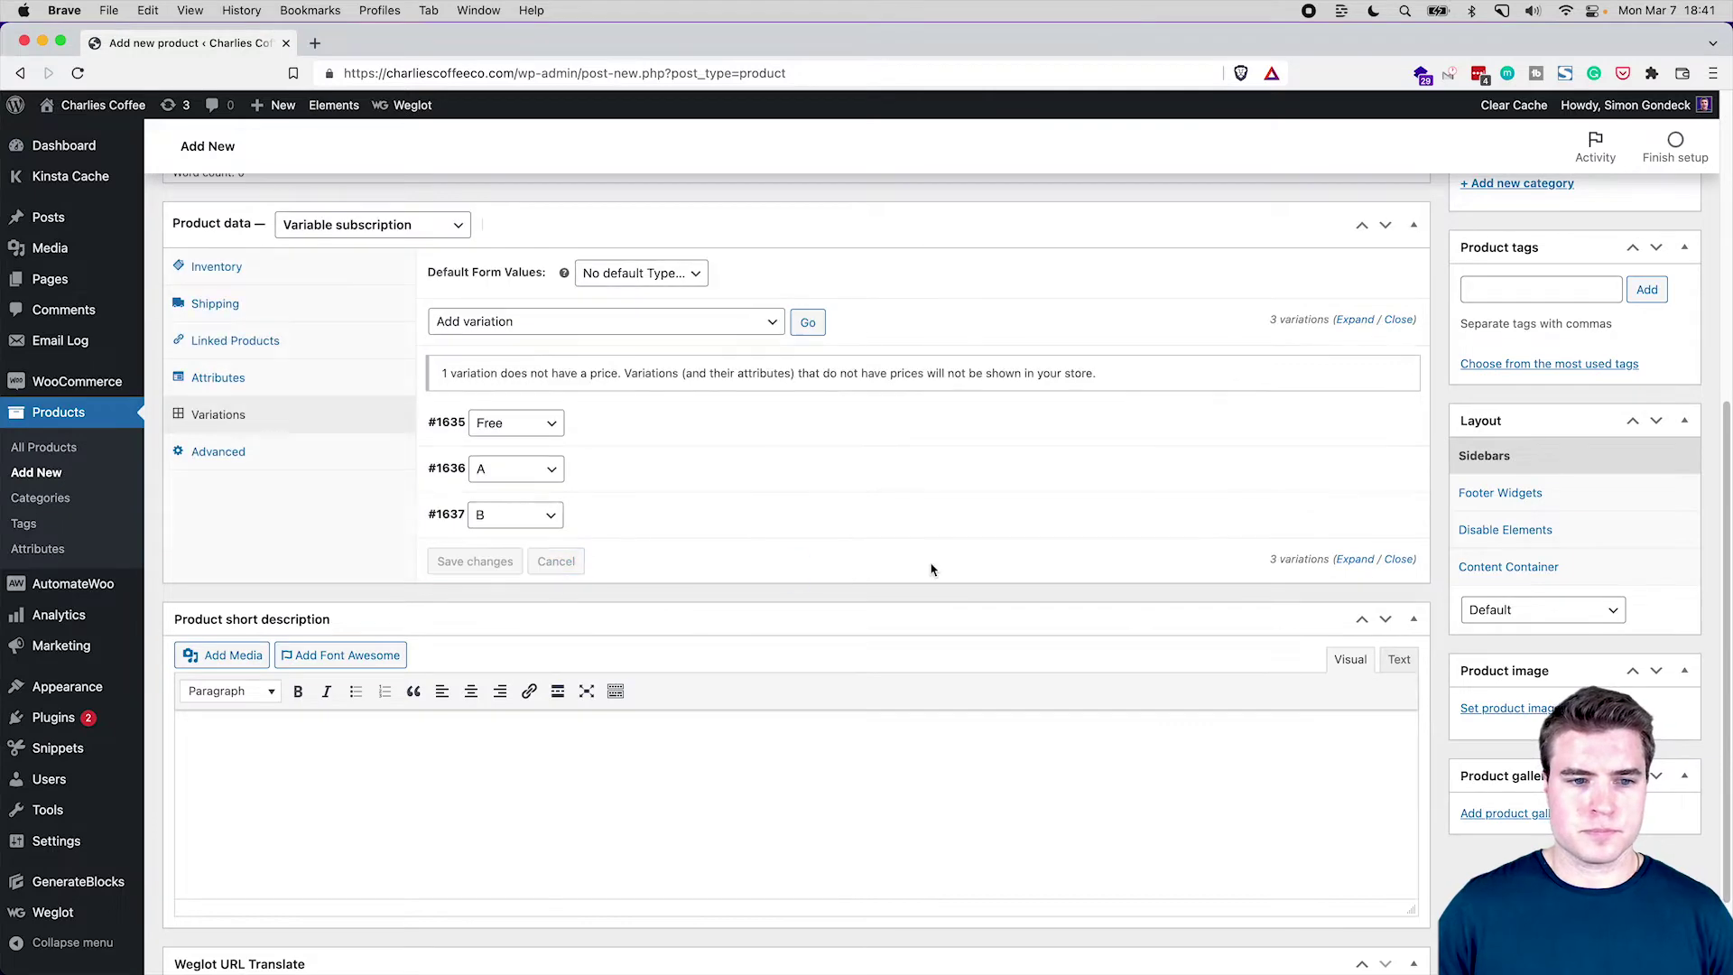
# Publish Sample Product and view its /product/sample-product/ page in a new tab
pyautogui.scroll(6, 905, 562)
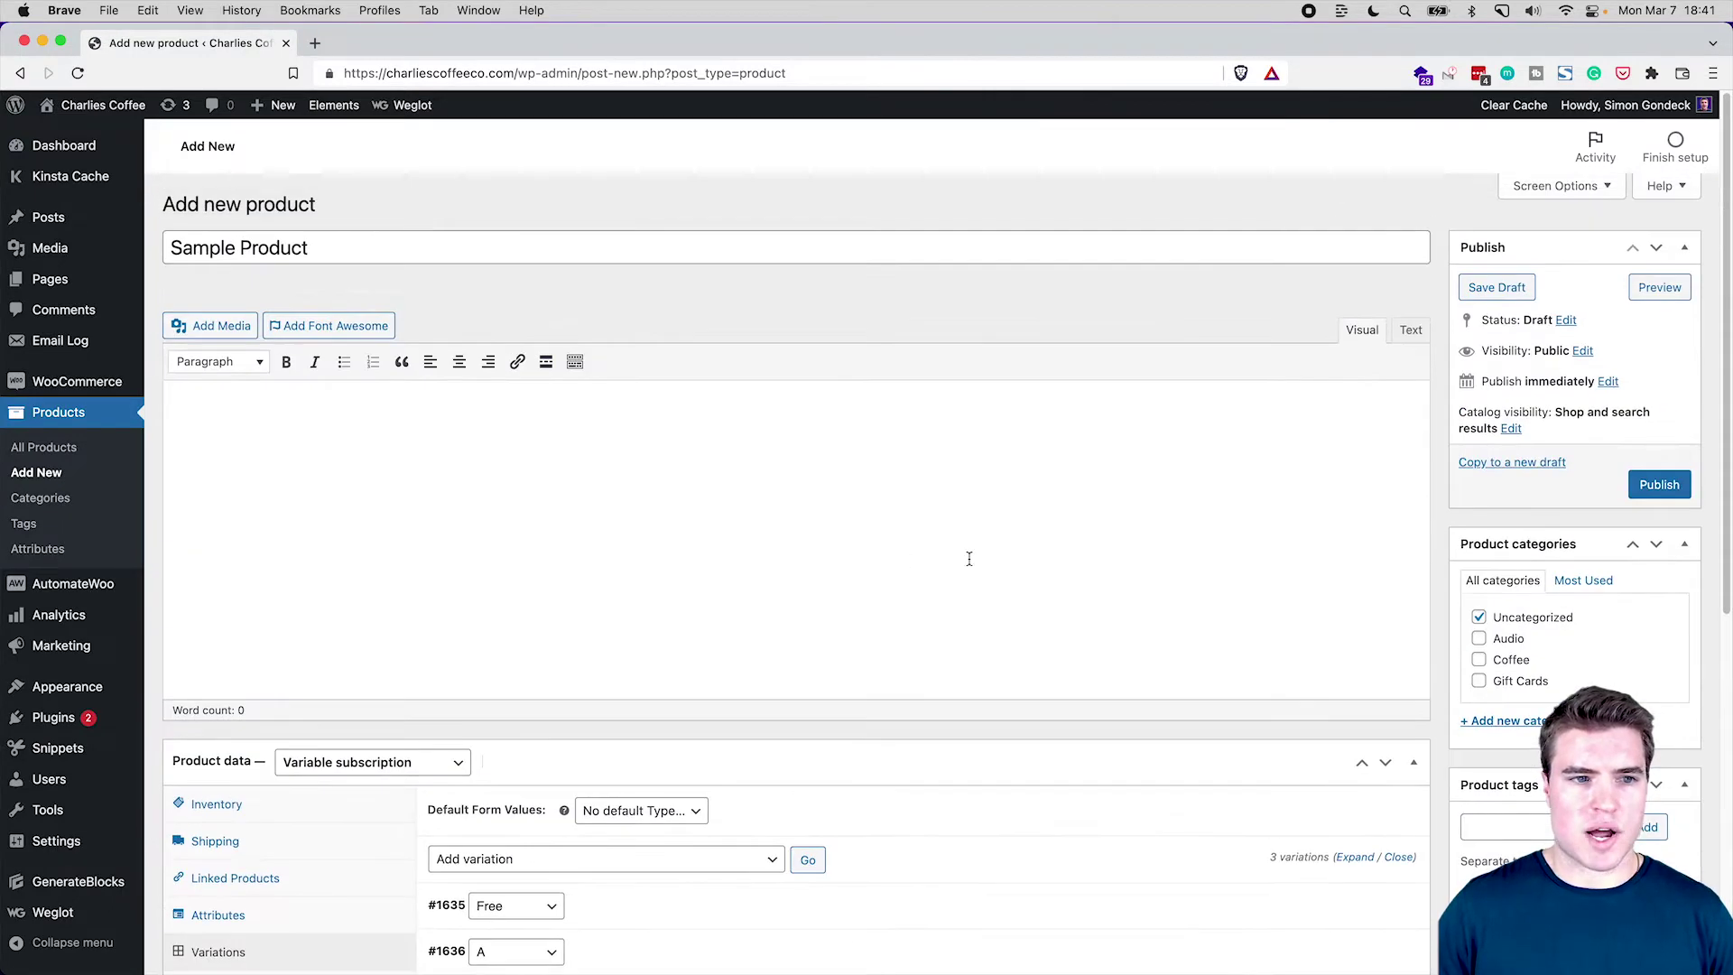
pyautogui.click(1684, 488)
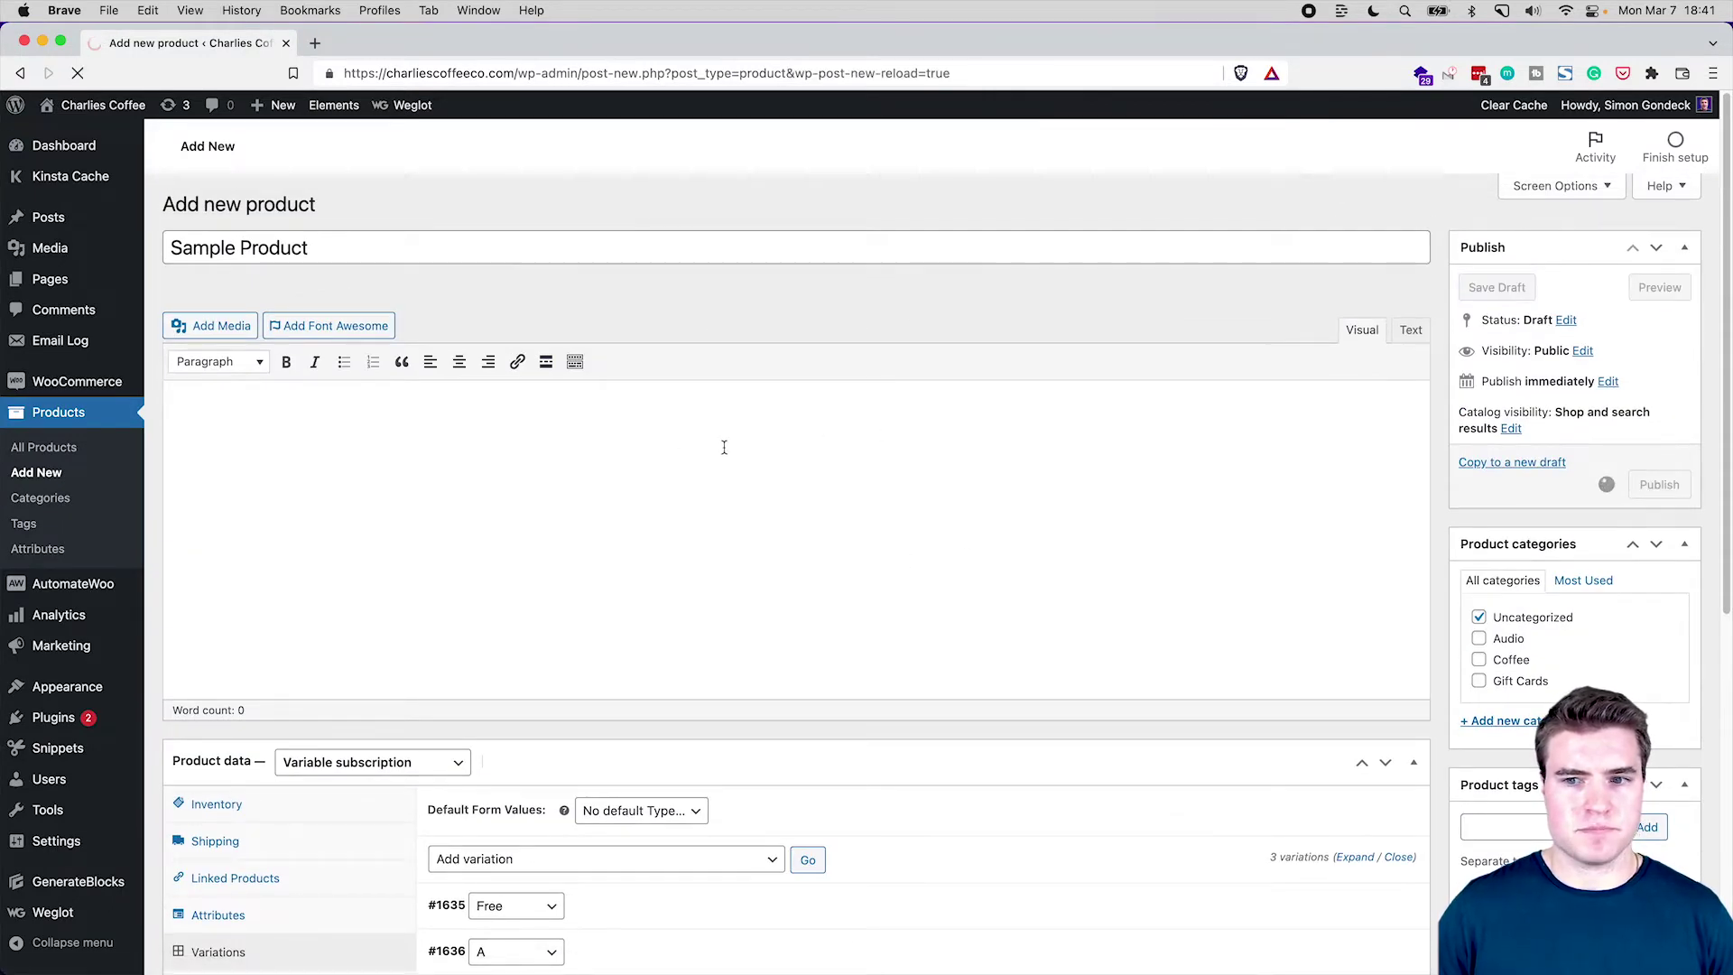
pyautogui.keyDown('super'); pyautogui.click(488, 345); pyautogui.keyUp('super')
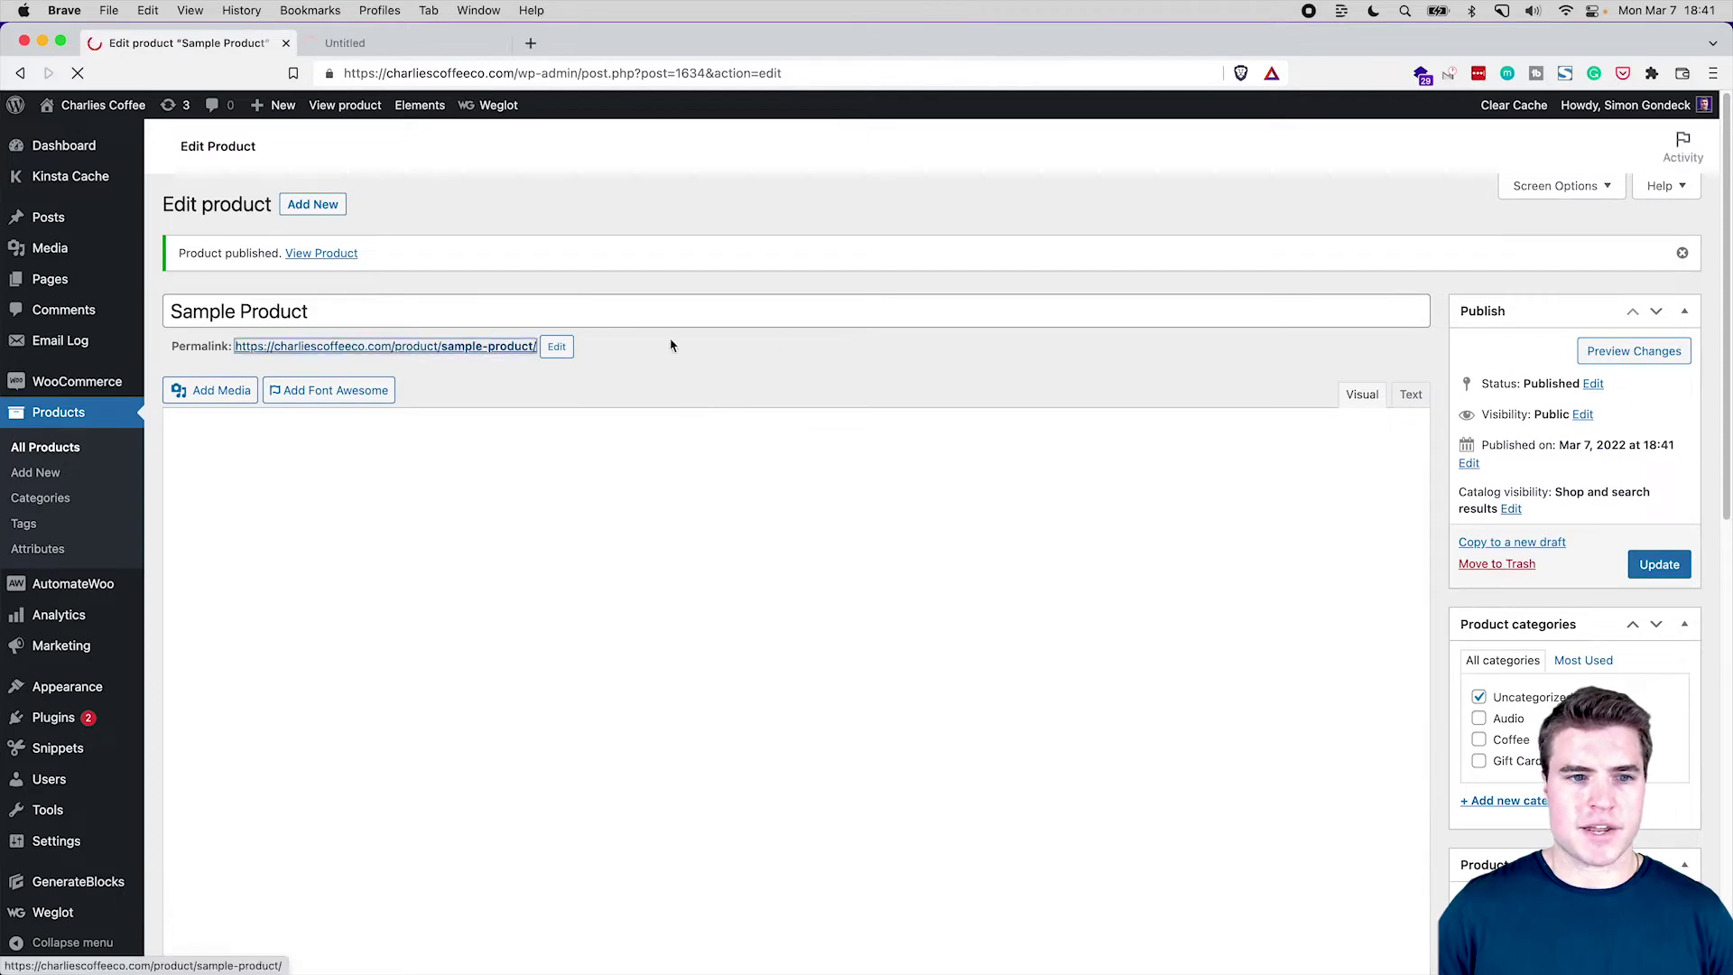
pyautogui.hotkey('ctrl', 'Tab')
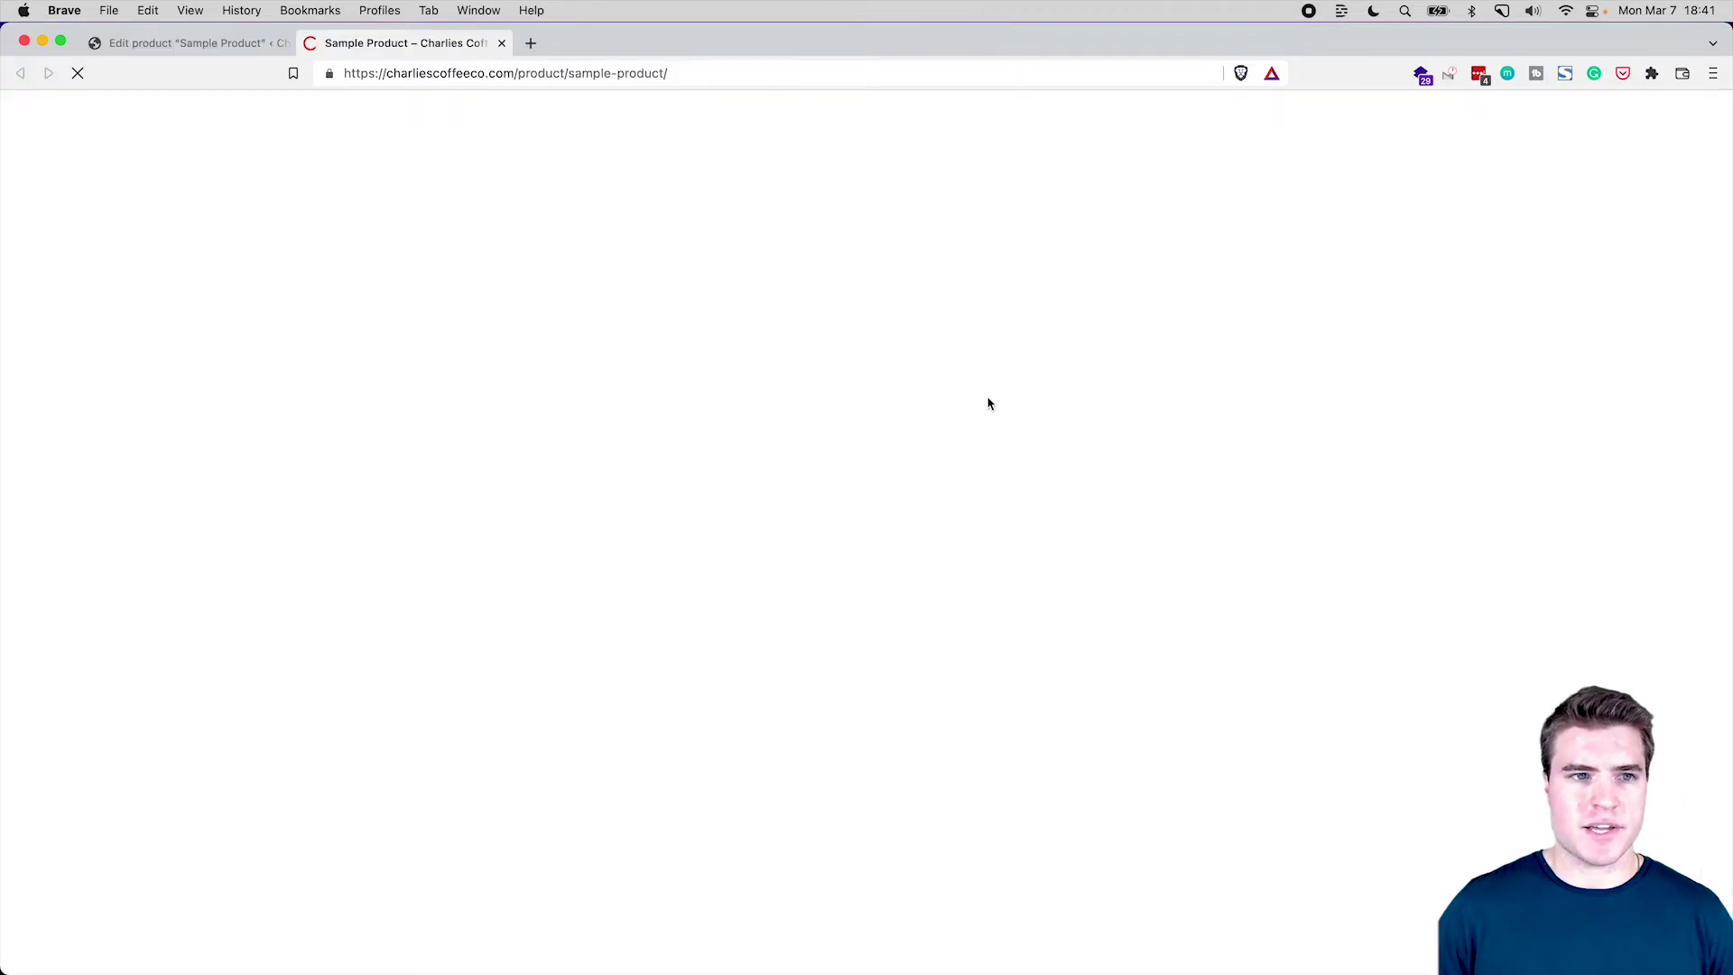
# Choose Type A on the product page and highlight its $200.00 / month price with $200.00 sign-up fee
pyautogui.click(1074, 432)
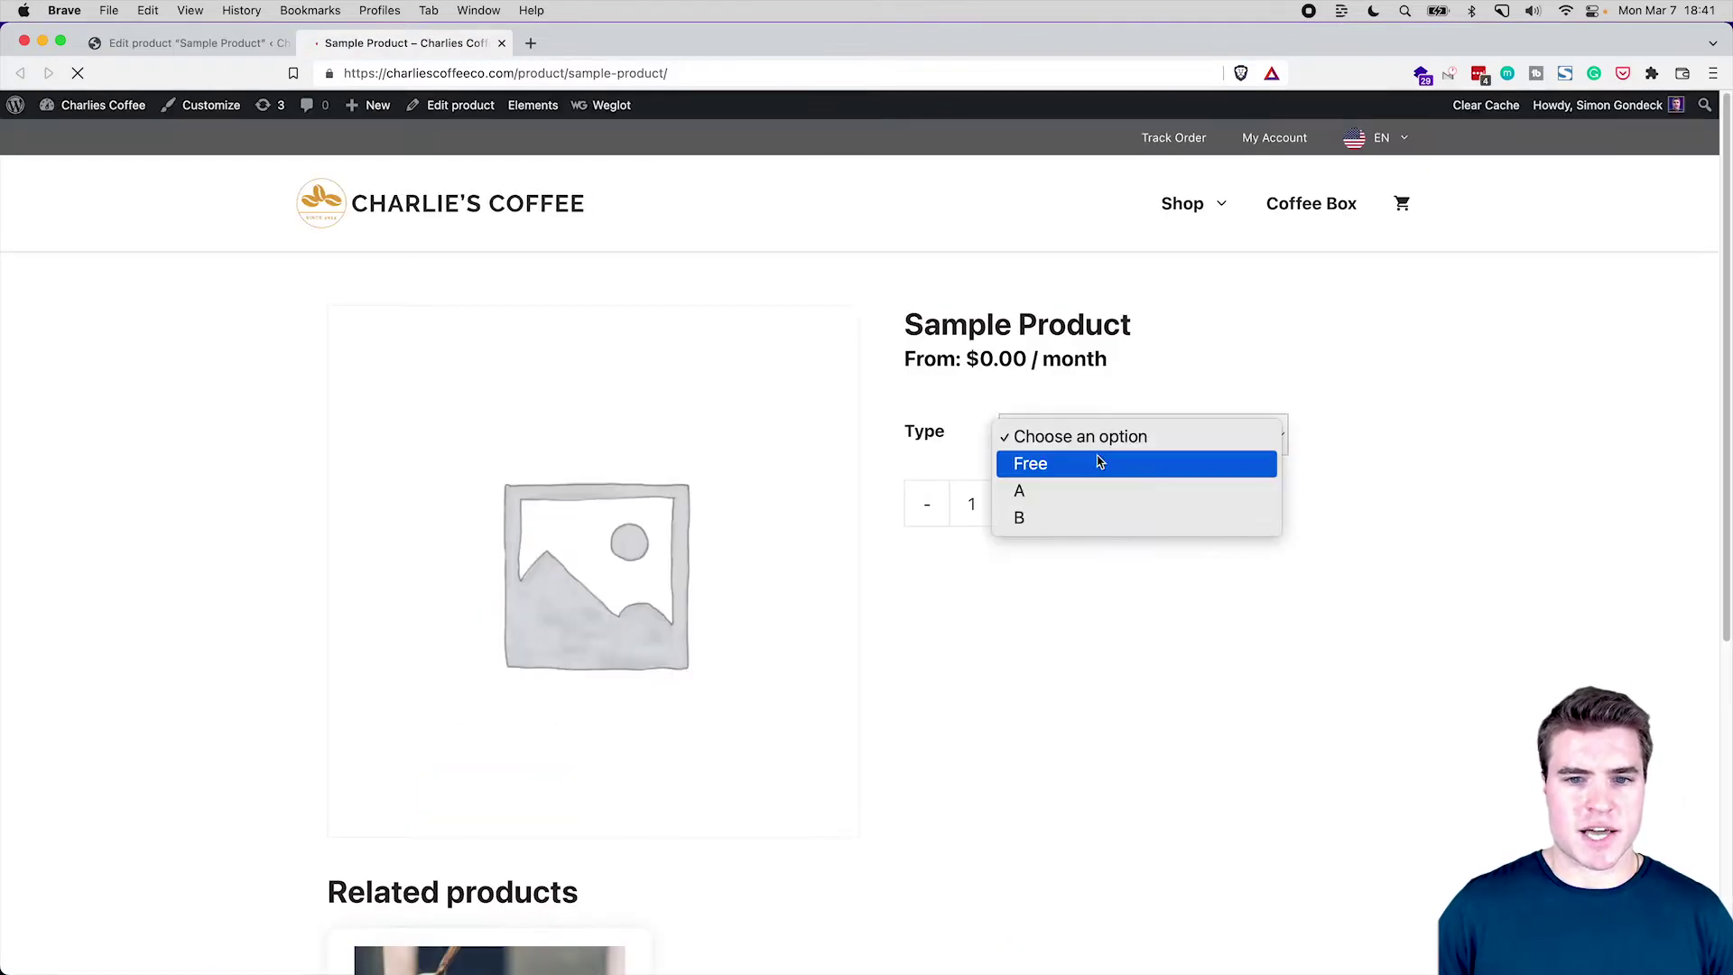
pyautogui.click(1256, 490)
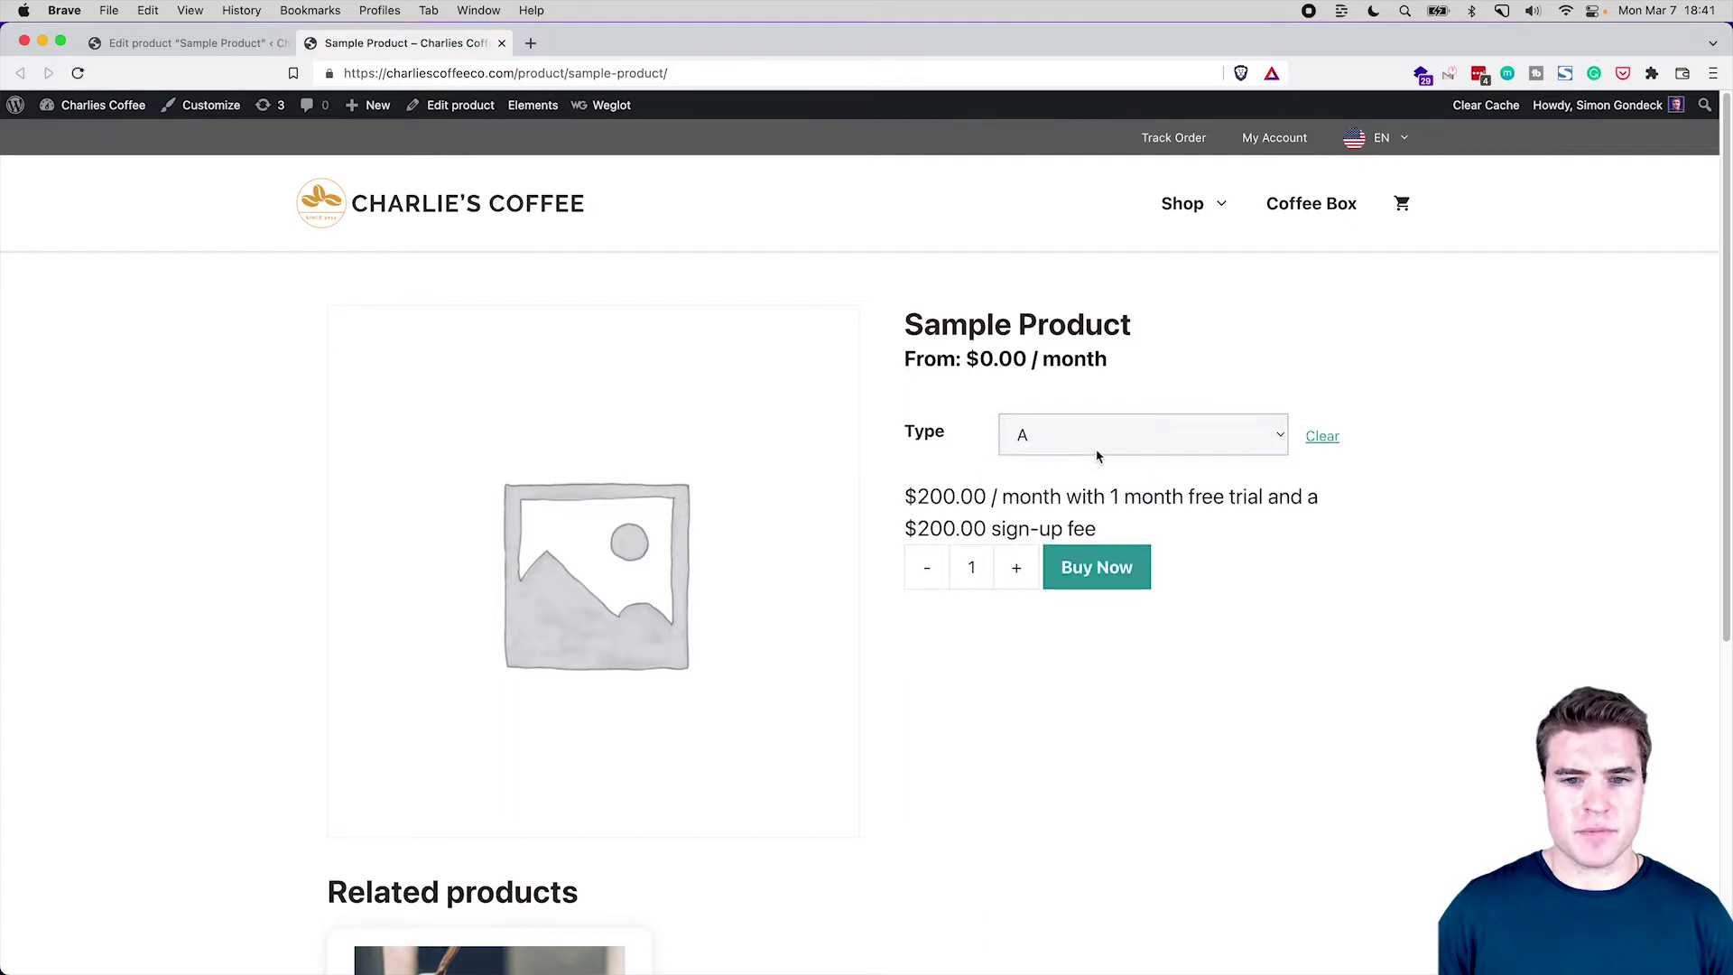
pyautogui.moveTo(1108, 533); pyautogui.dragTo(901, 512)
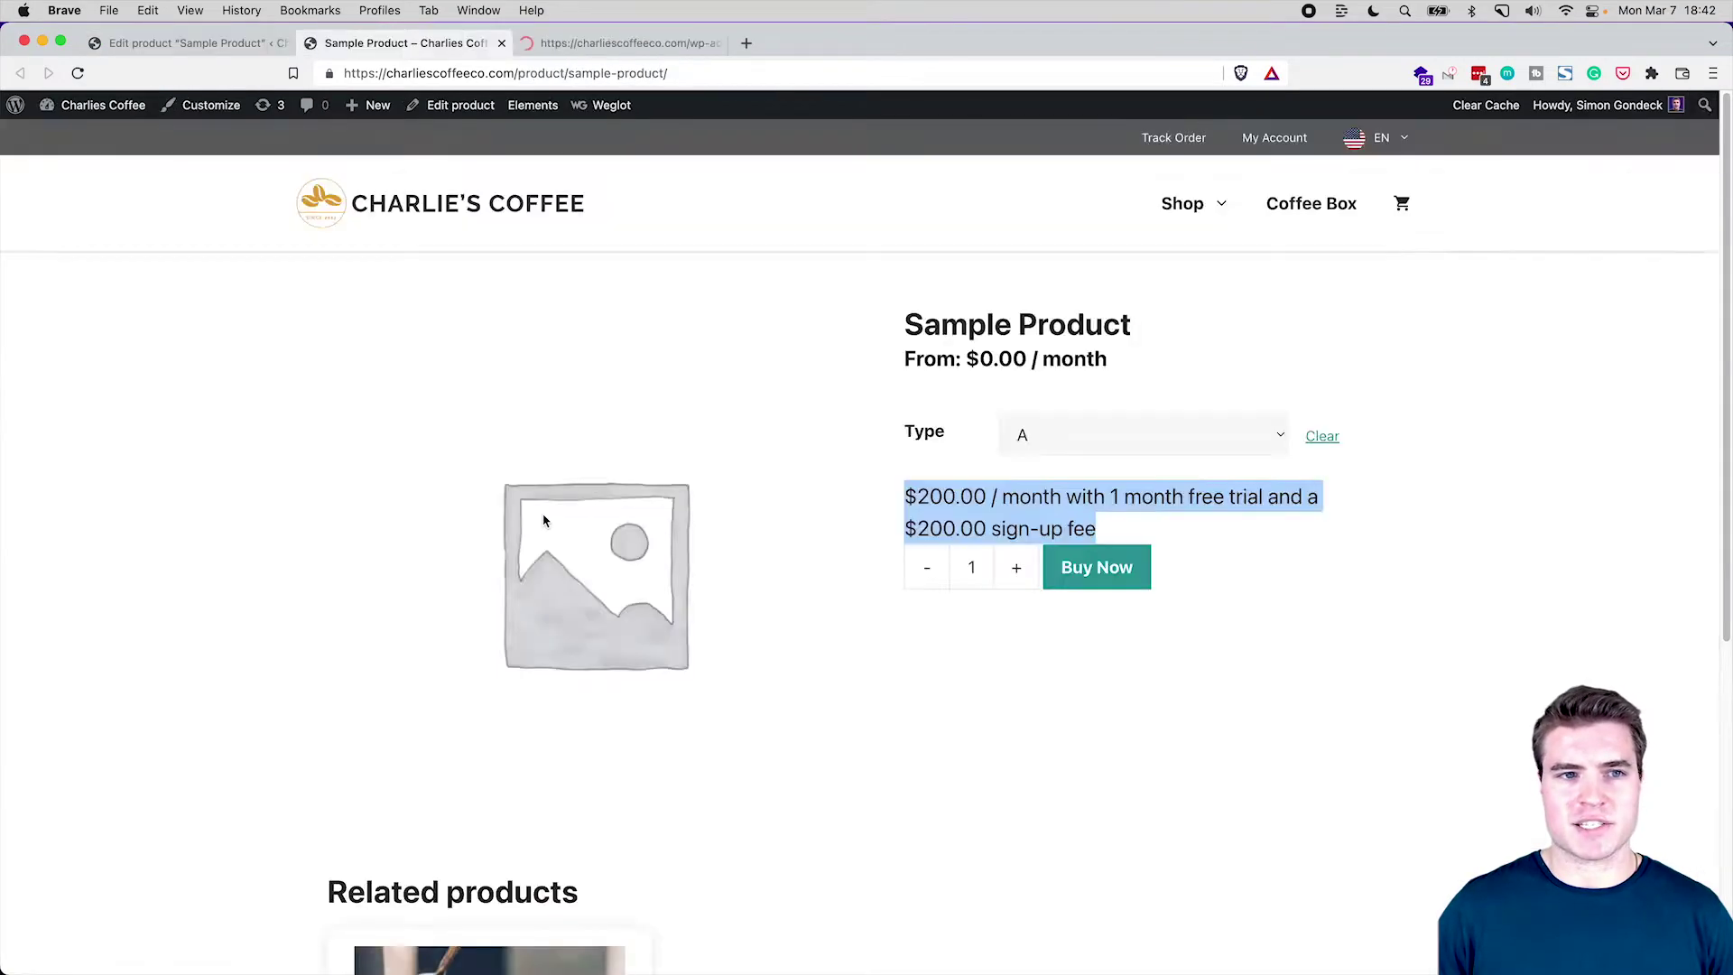
pyautogui.hotkey('ctrl', 'Tab')
# Activate the WooCommerce Subscriptions - Custom Price String plugin, then return to the product editor
pyautogui.scroll(-20, 632, 526)
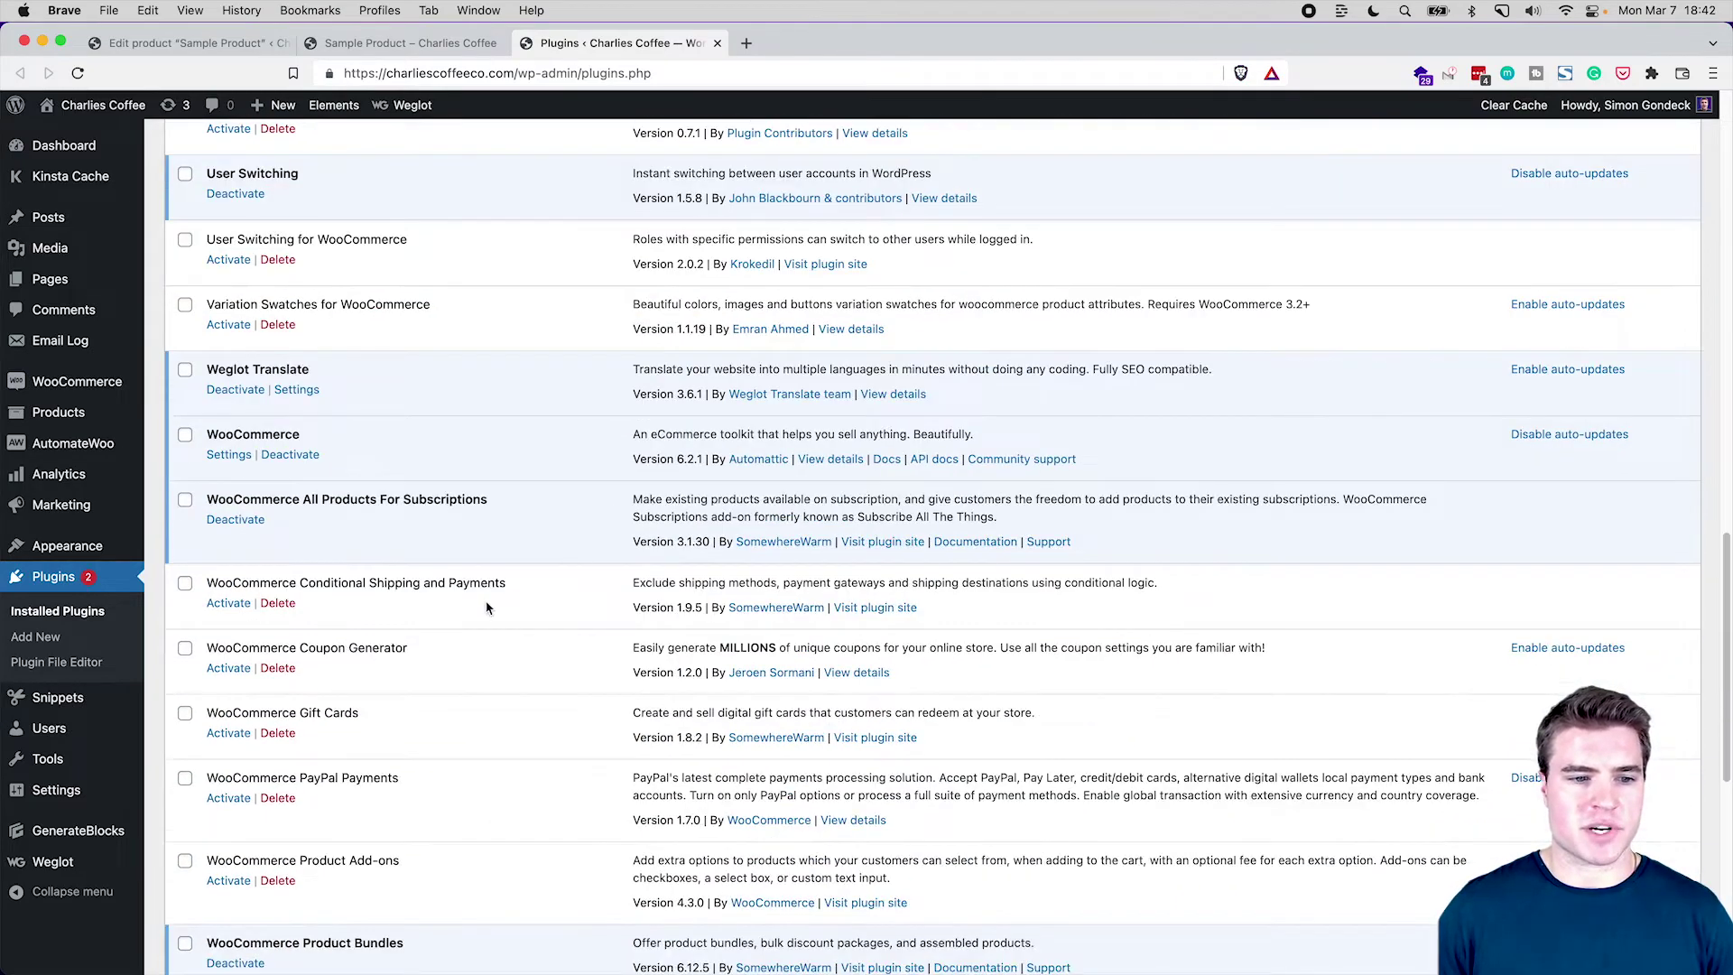
pyautogui.scroll(-6, 486, 607)
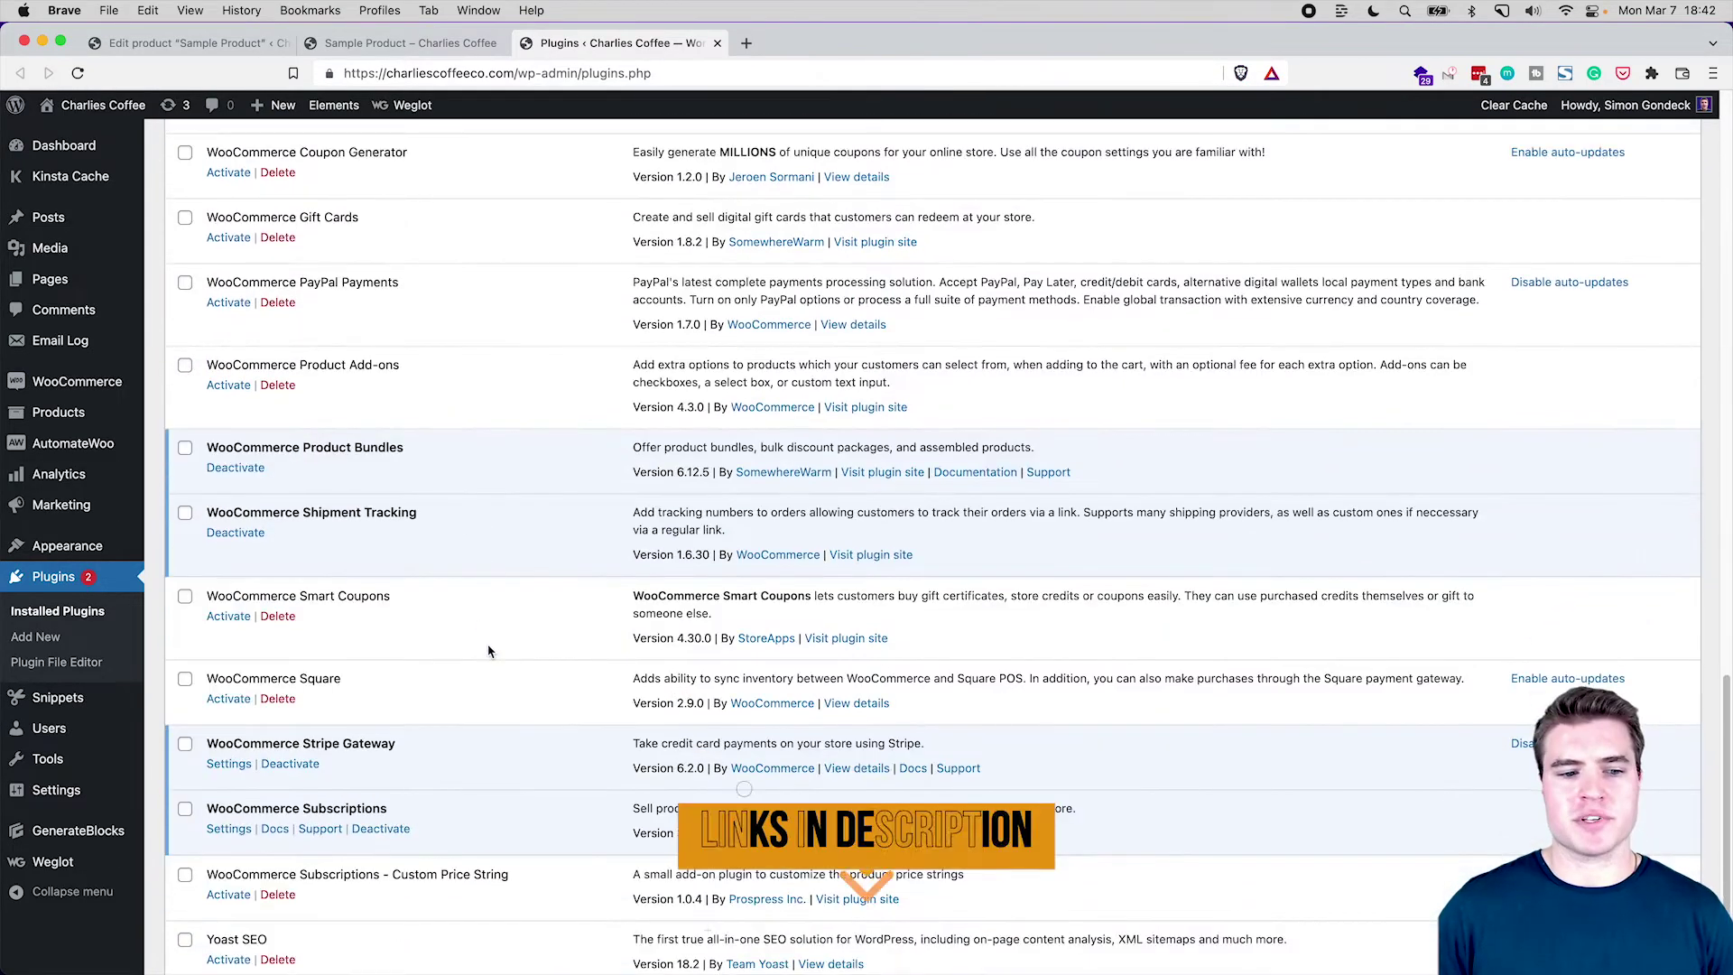
pyautogui.scroll(-2, 451, 658)
pyautogui.click(229, 846)
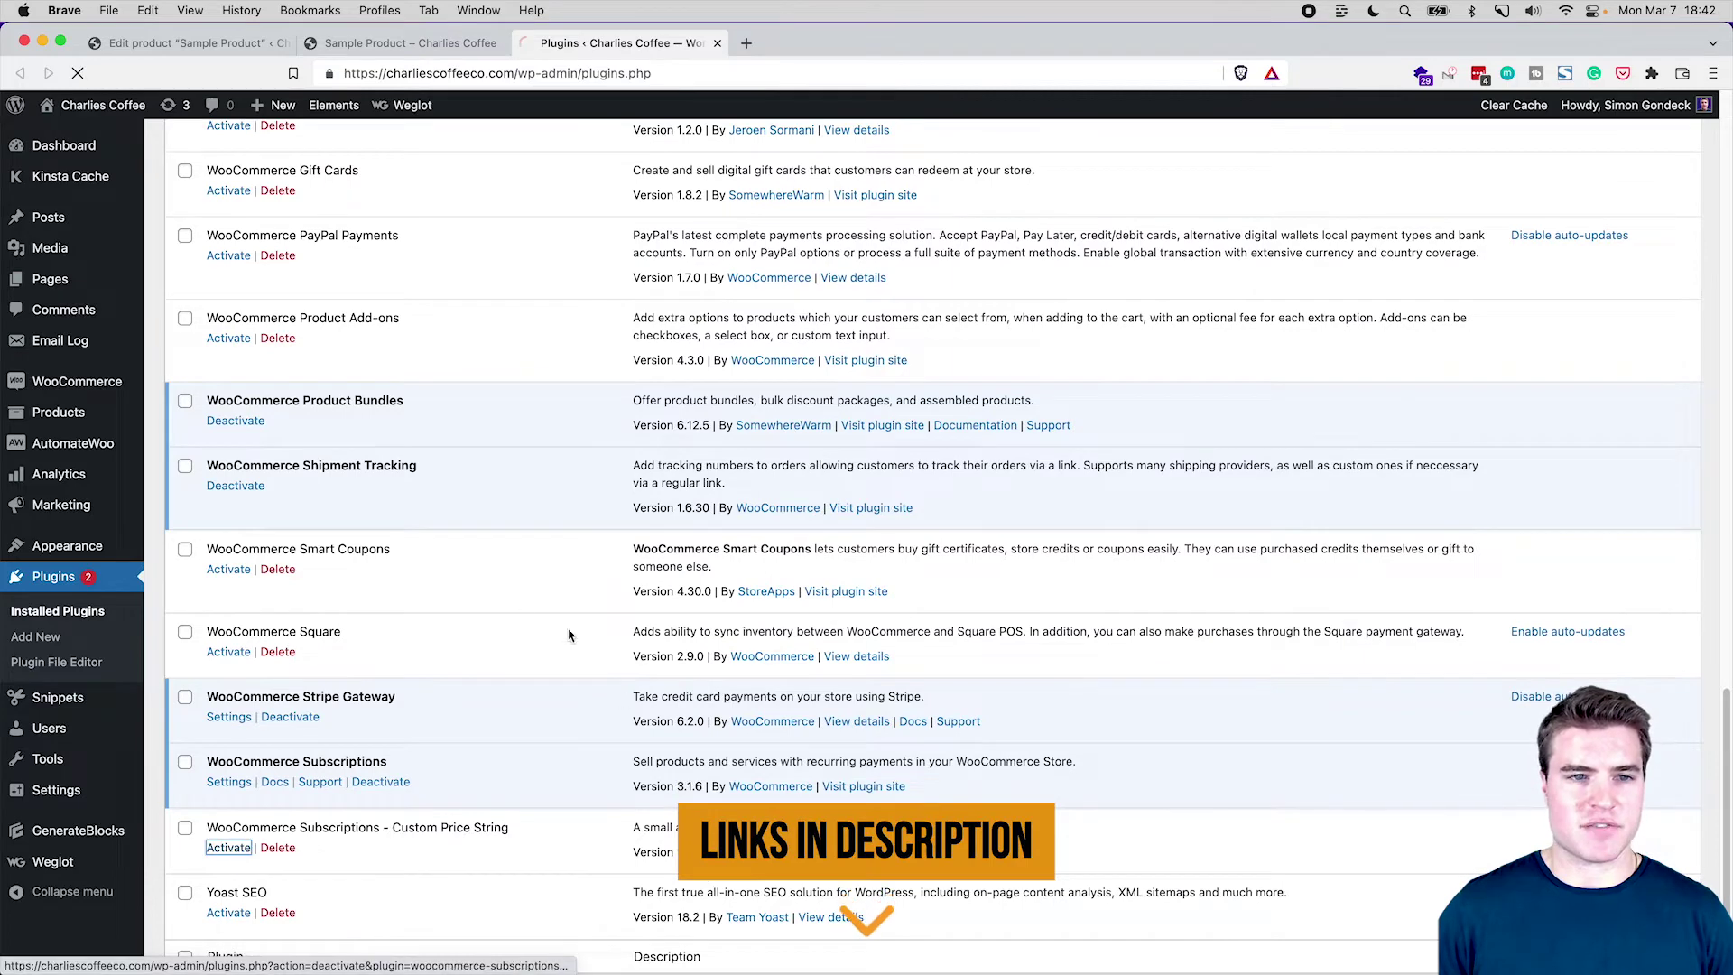
pyautogui.press('super+1')
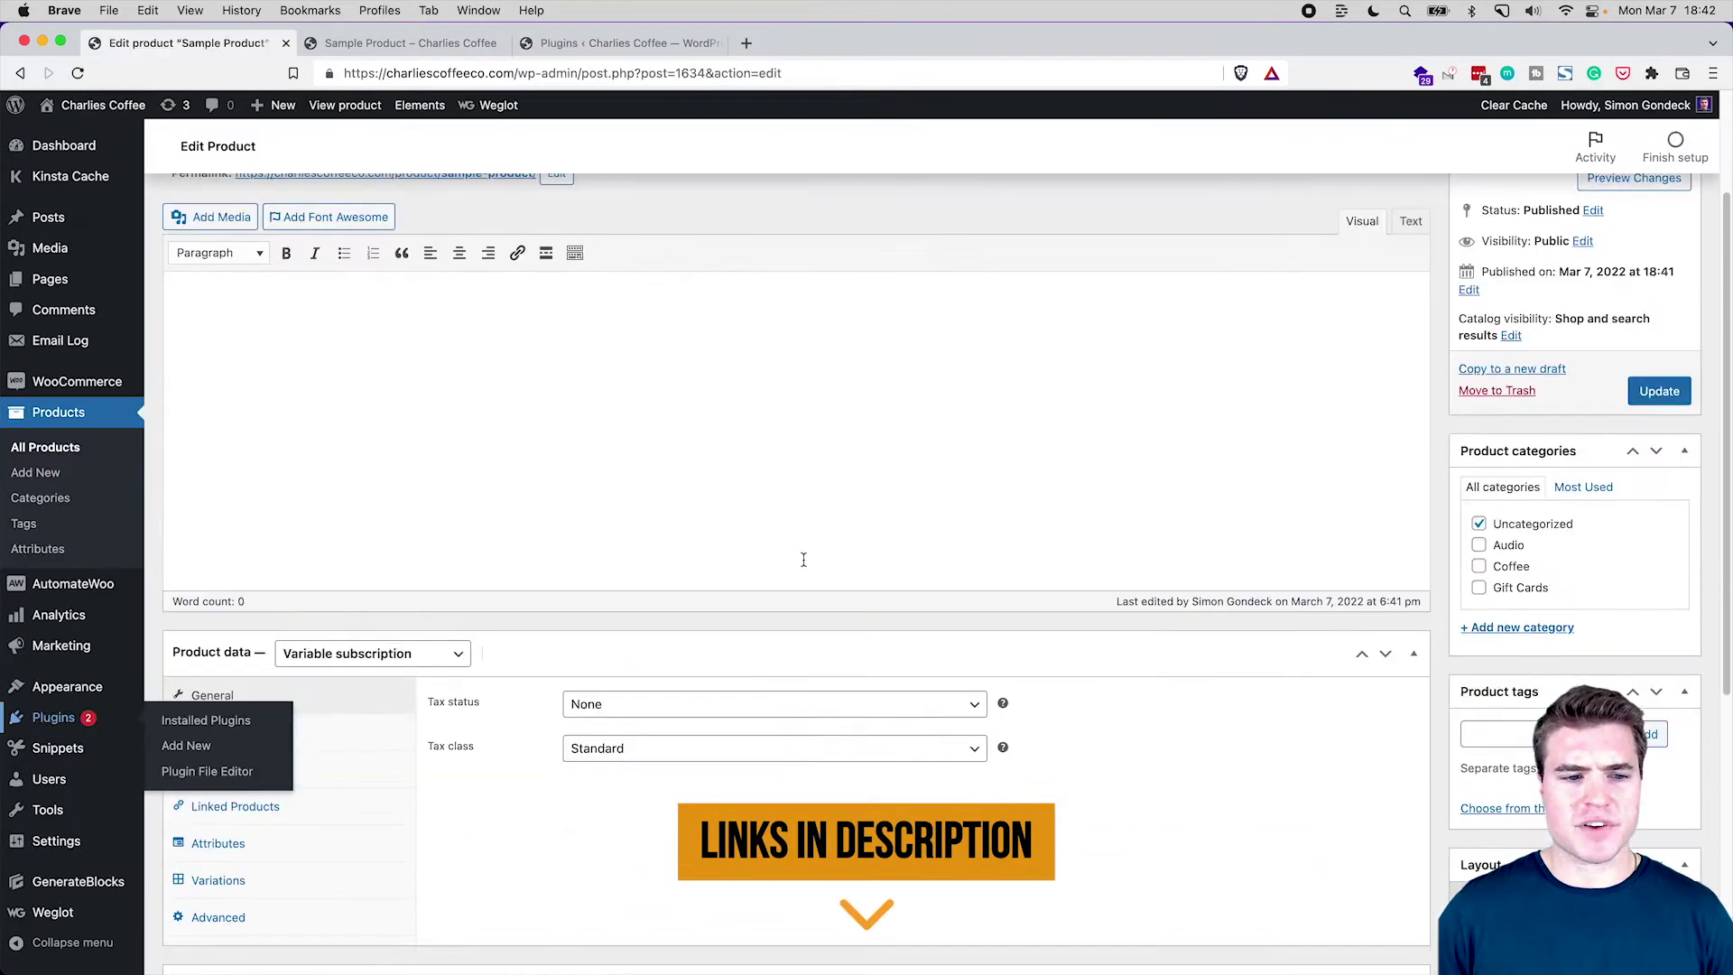
# Set variation A's custom price string to $200/month
pyautogui.scroll(-5, 803, 560)
pyautogui.click(217, 657)
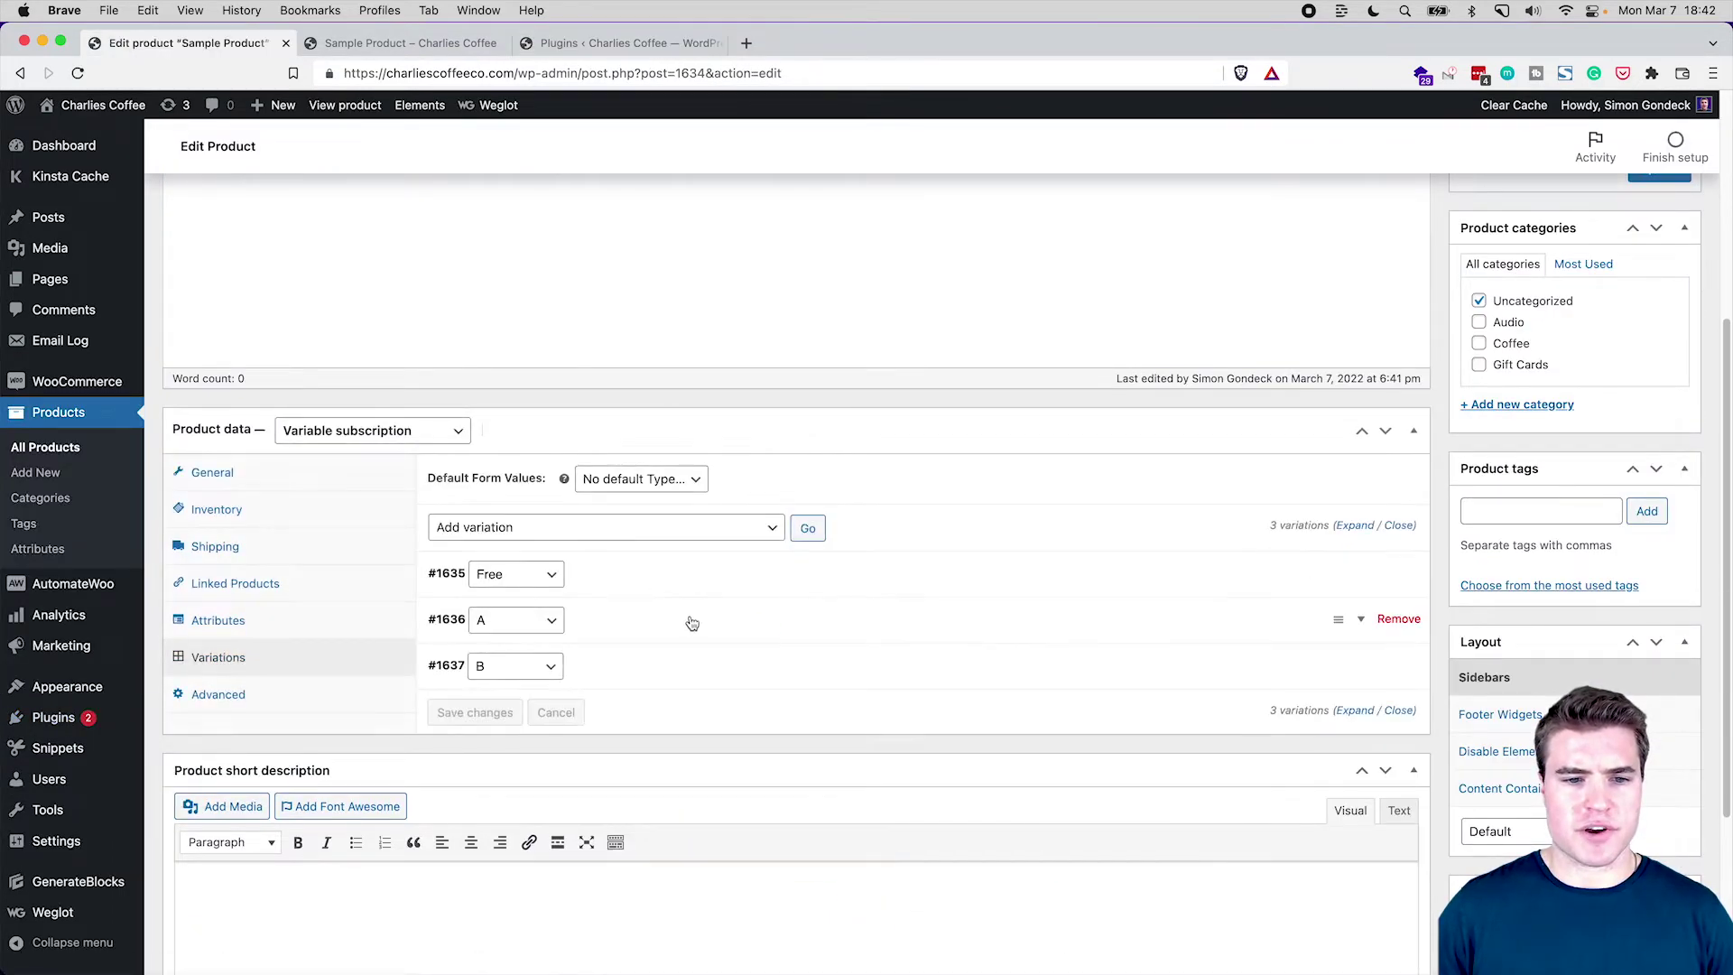
pyautogui.click(690, 622)
pyautogui.scroll(-8, 668, 722)
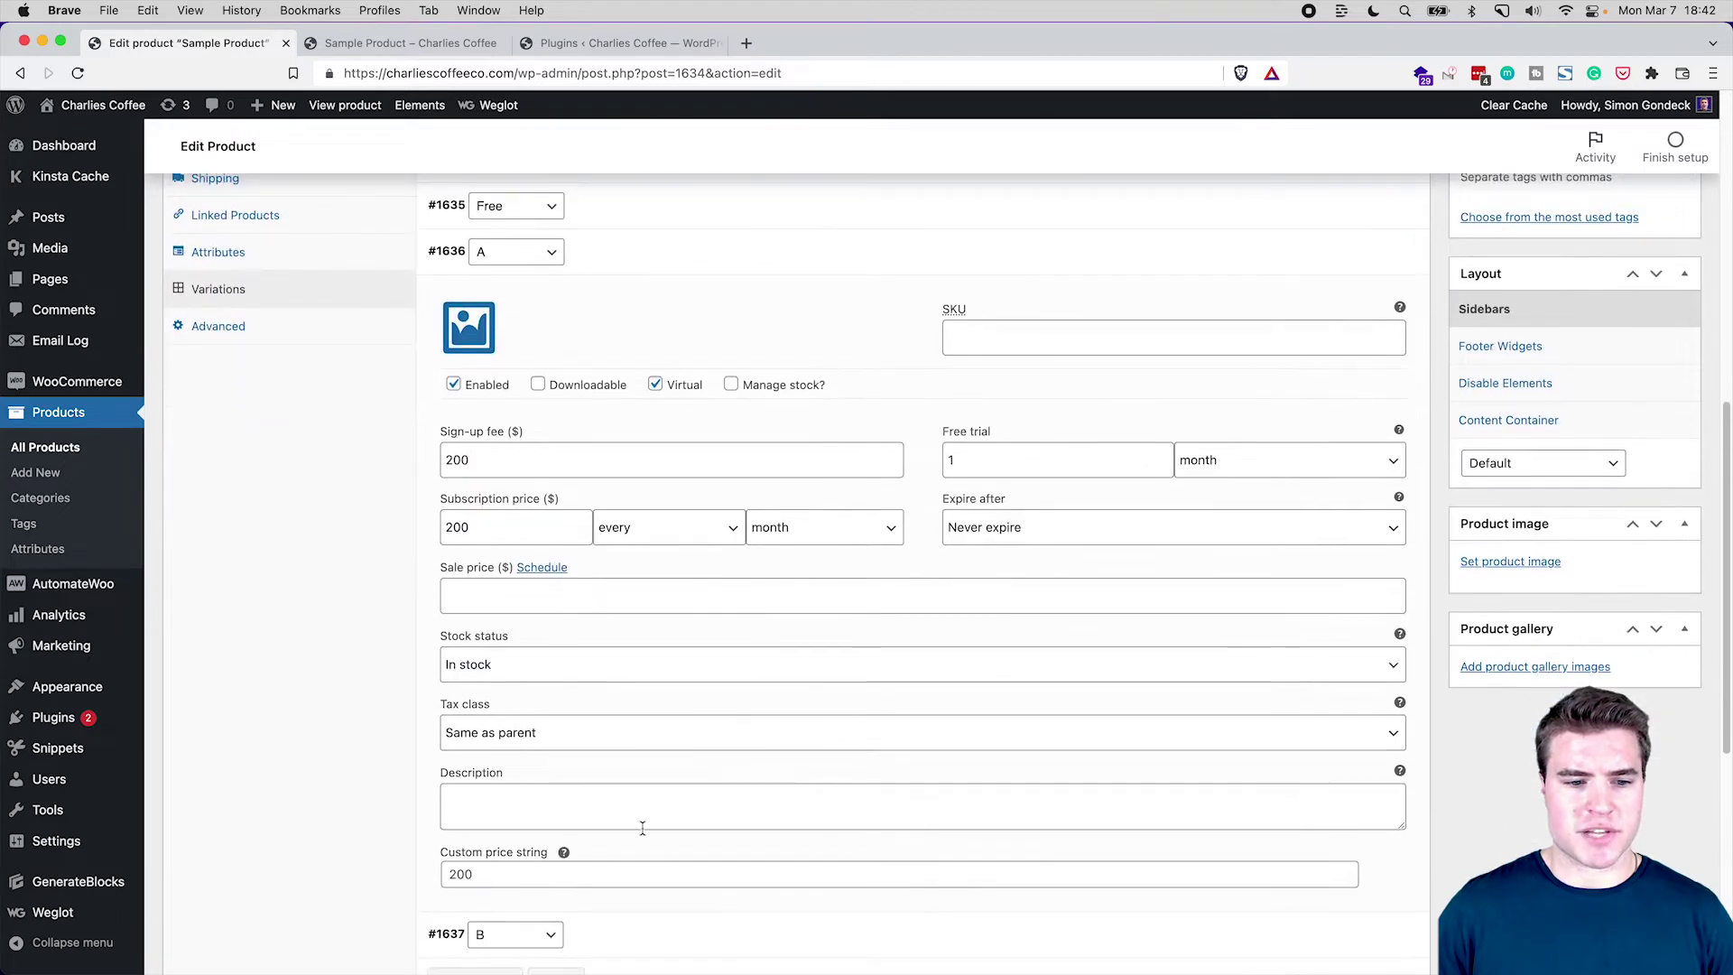
pyautogui.moveTo(564, 853)
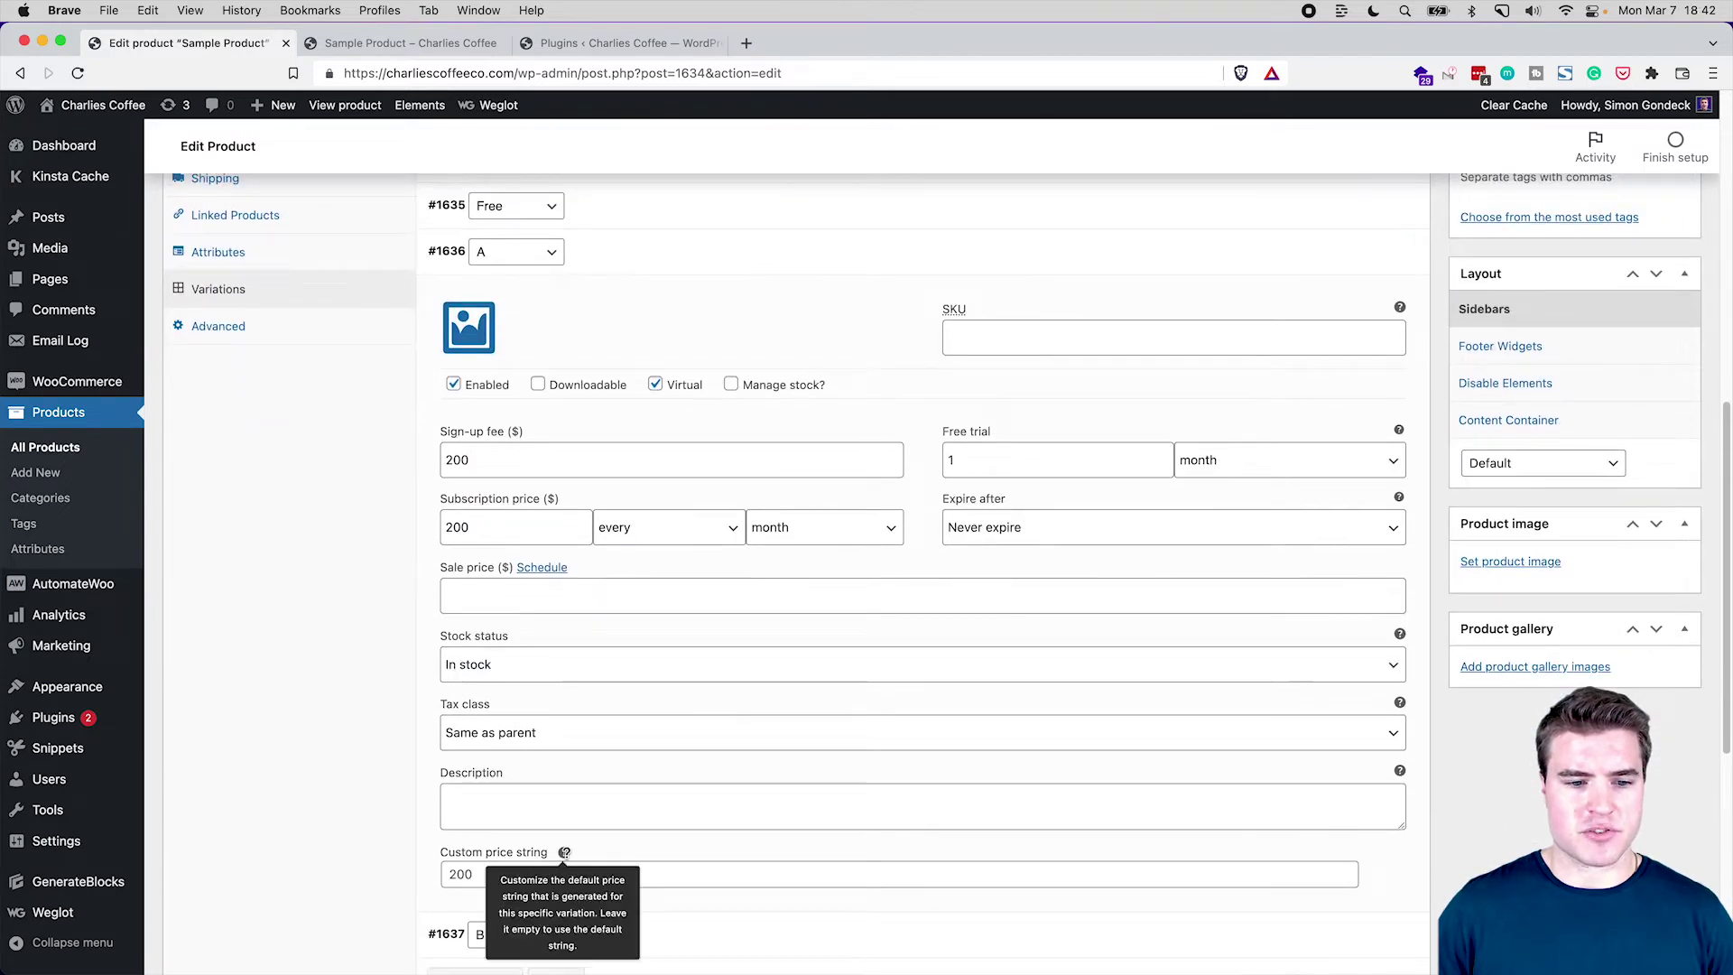
pyautogui.click(708, 876)
pyautogui.write('200/month')
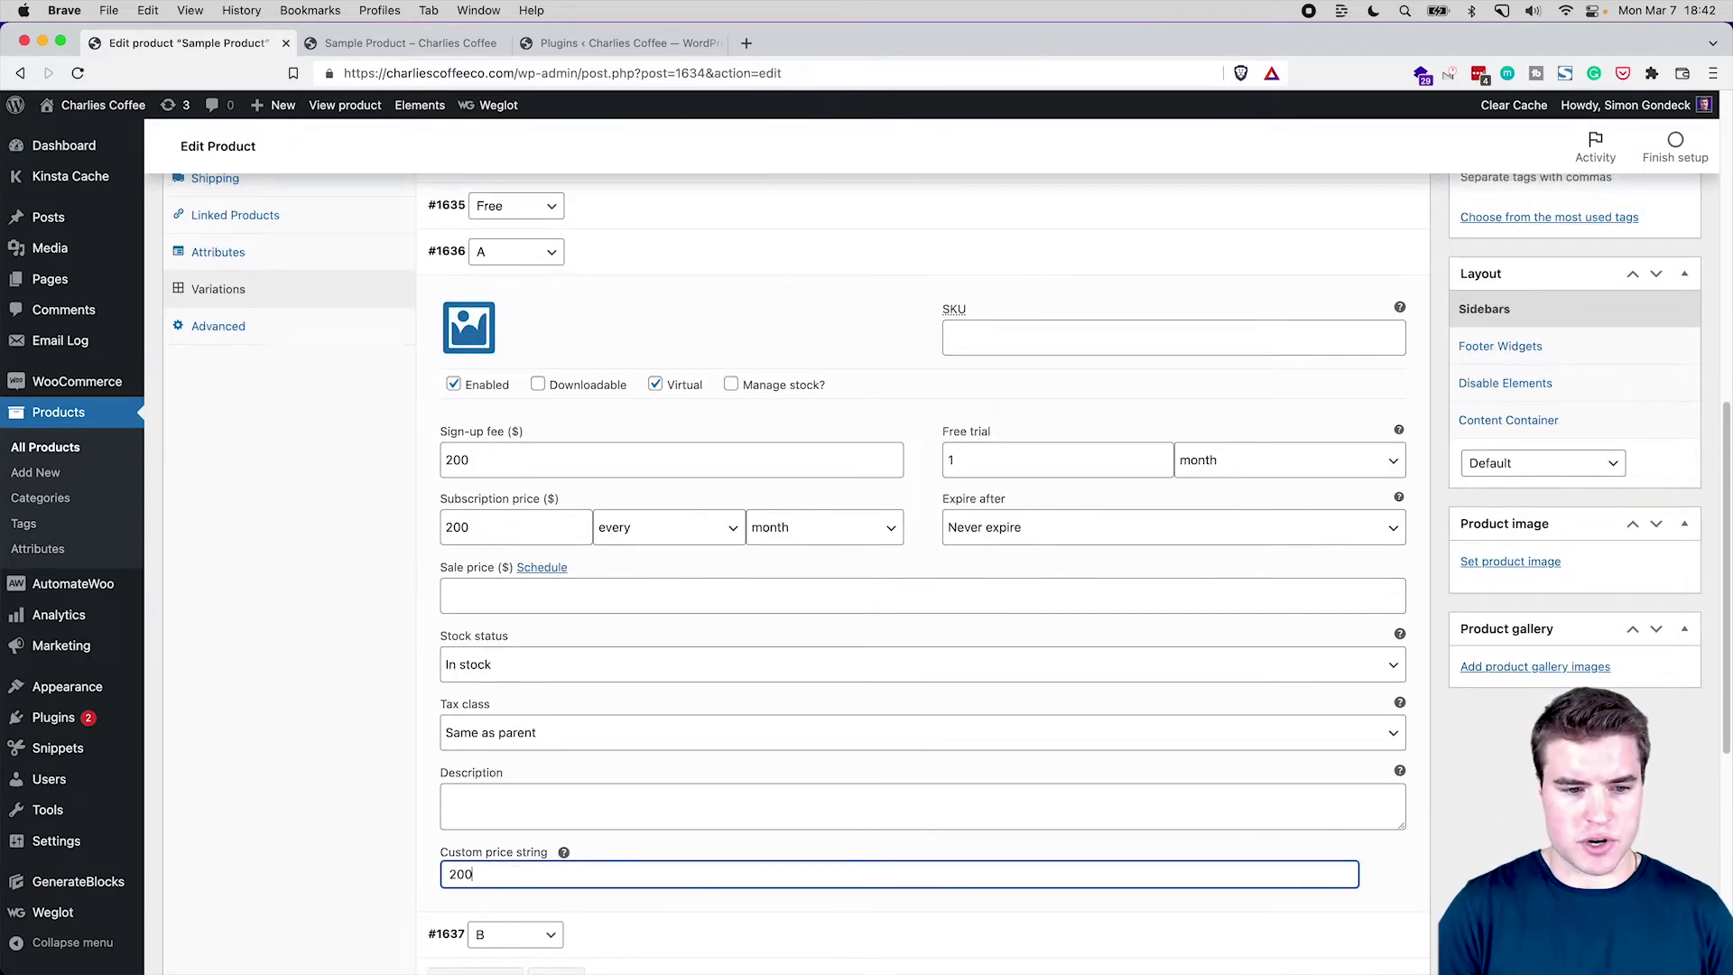
pyautogui.click(450, 873)
pyautogui.write('$')
pyautogui.scroll(3, 1228, 517)
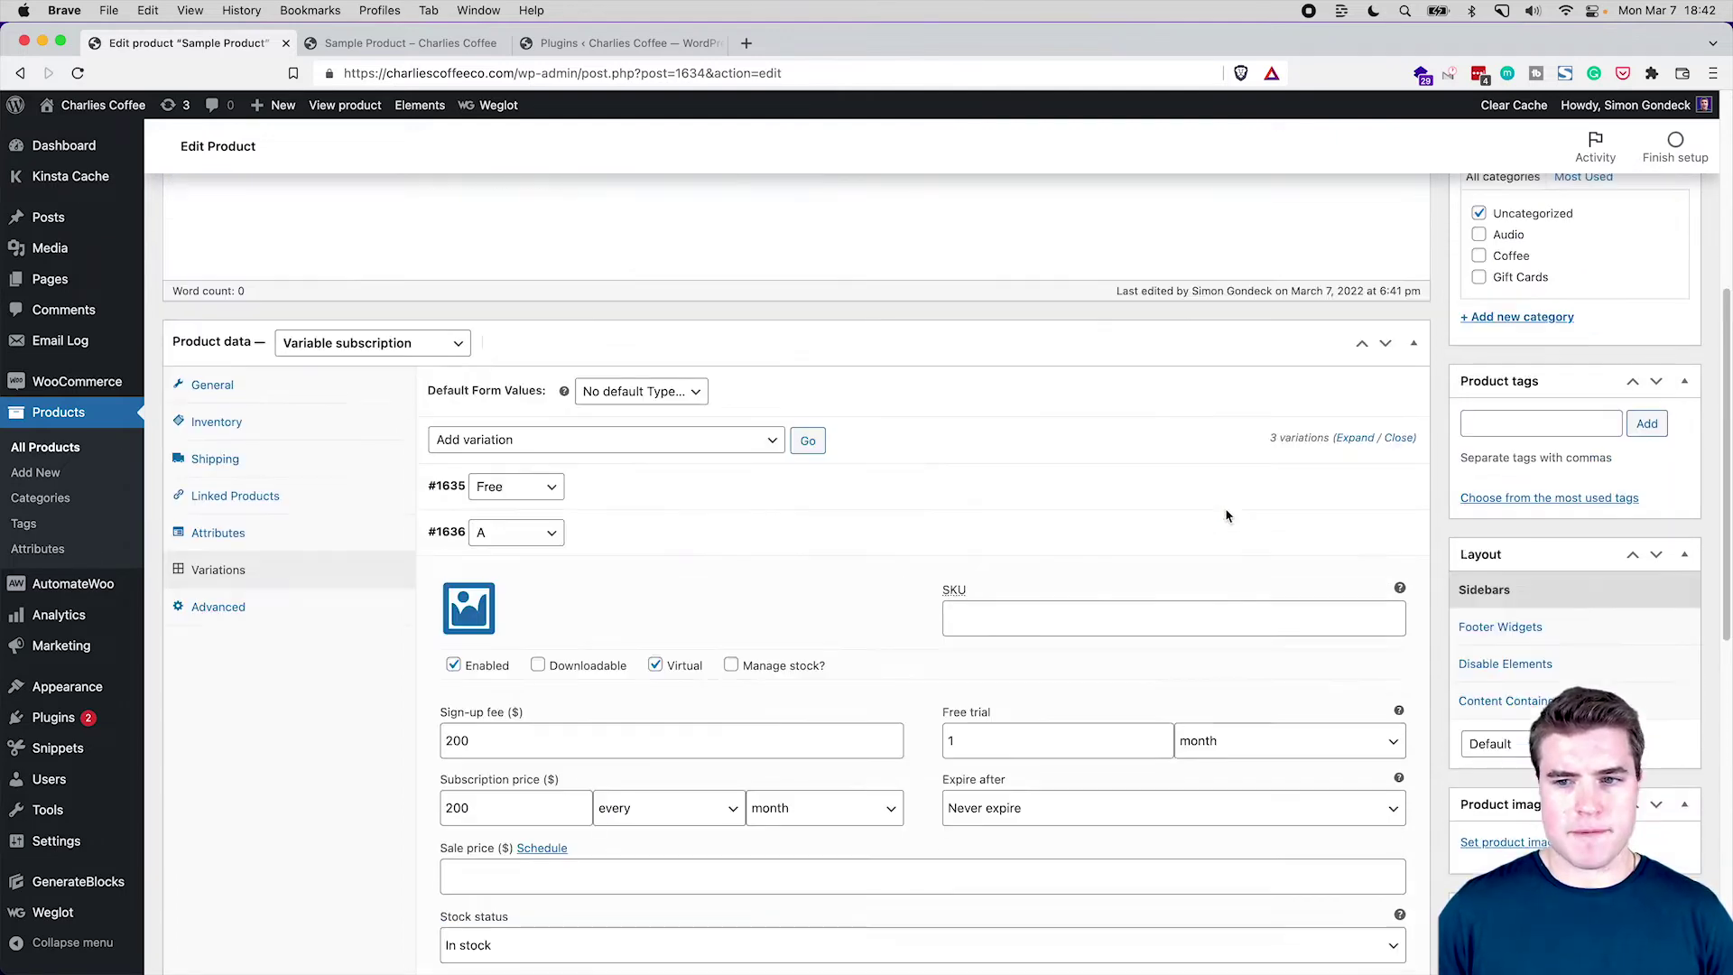
pyautogui.scroll(-7, 1228, 516)
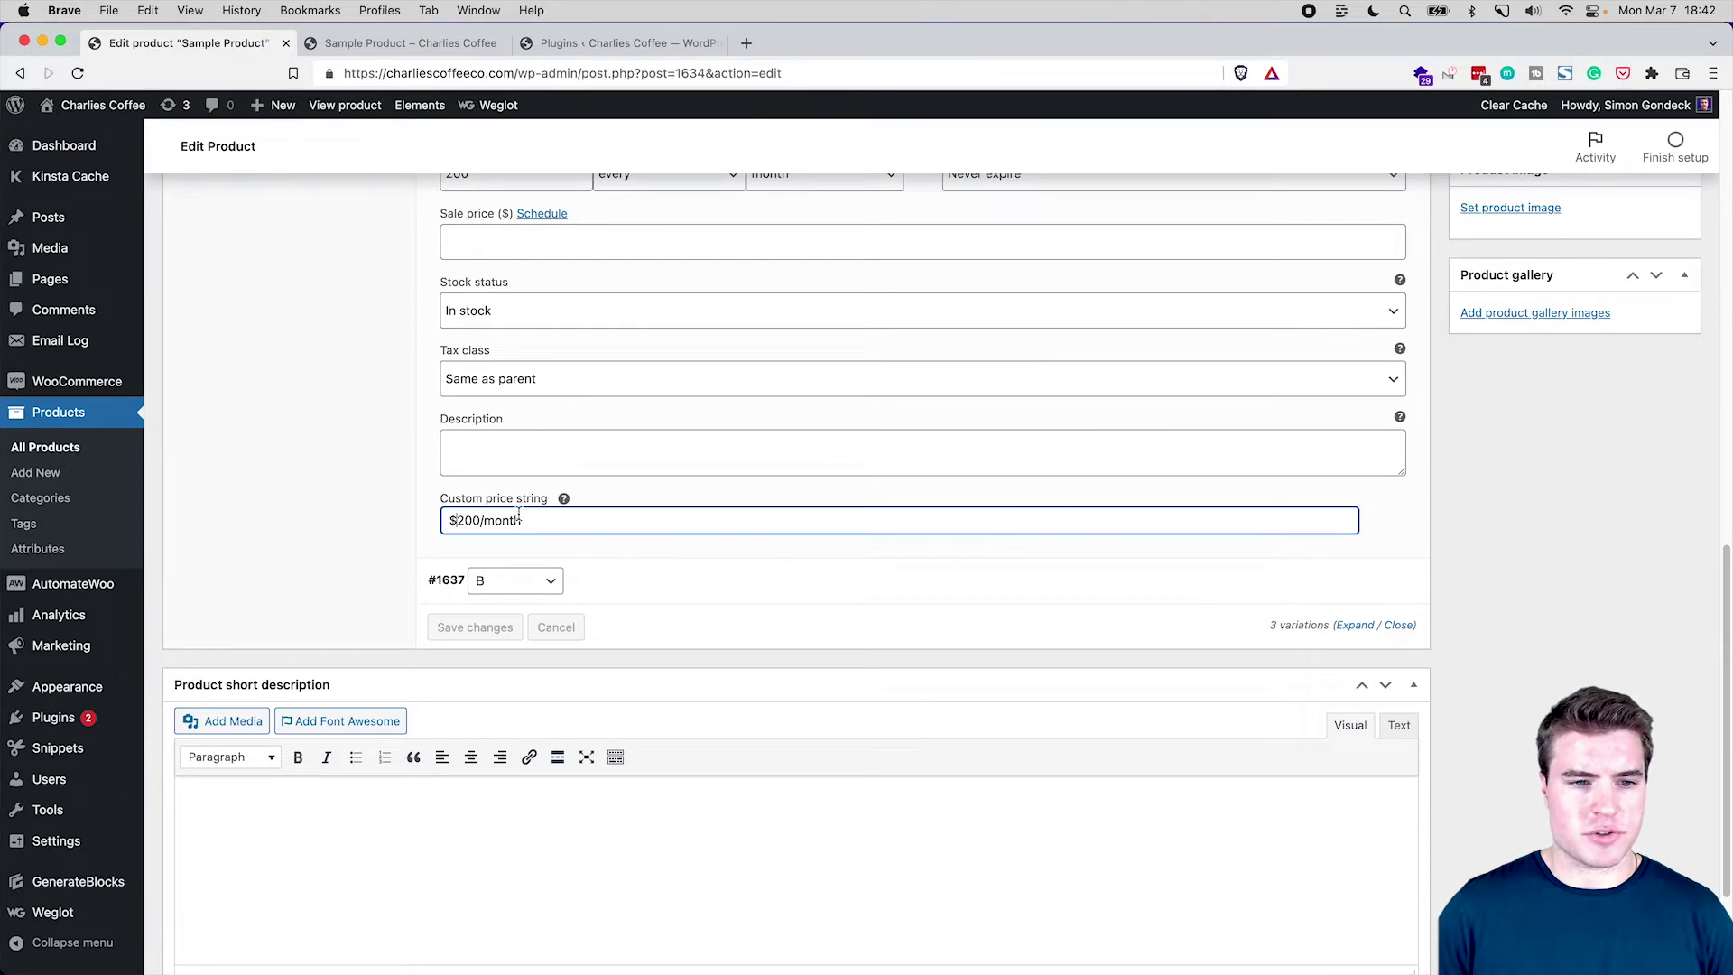
# Set variation B's custom price string to $400/month and save the variations
pyautogui.click(607, 580)
pyautogui.scroll(-4, 599, 611)
pyautogui.click(522, 822)
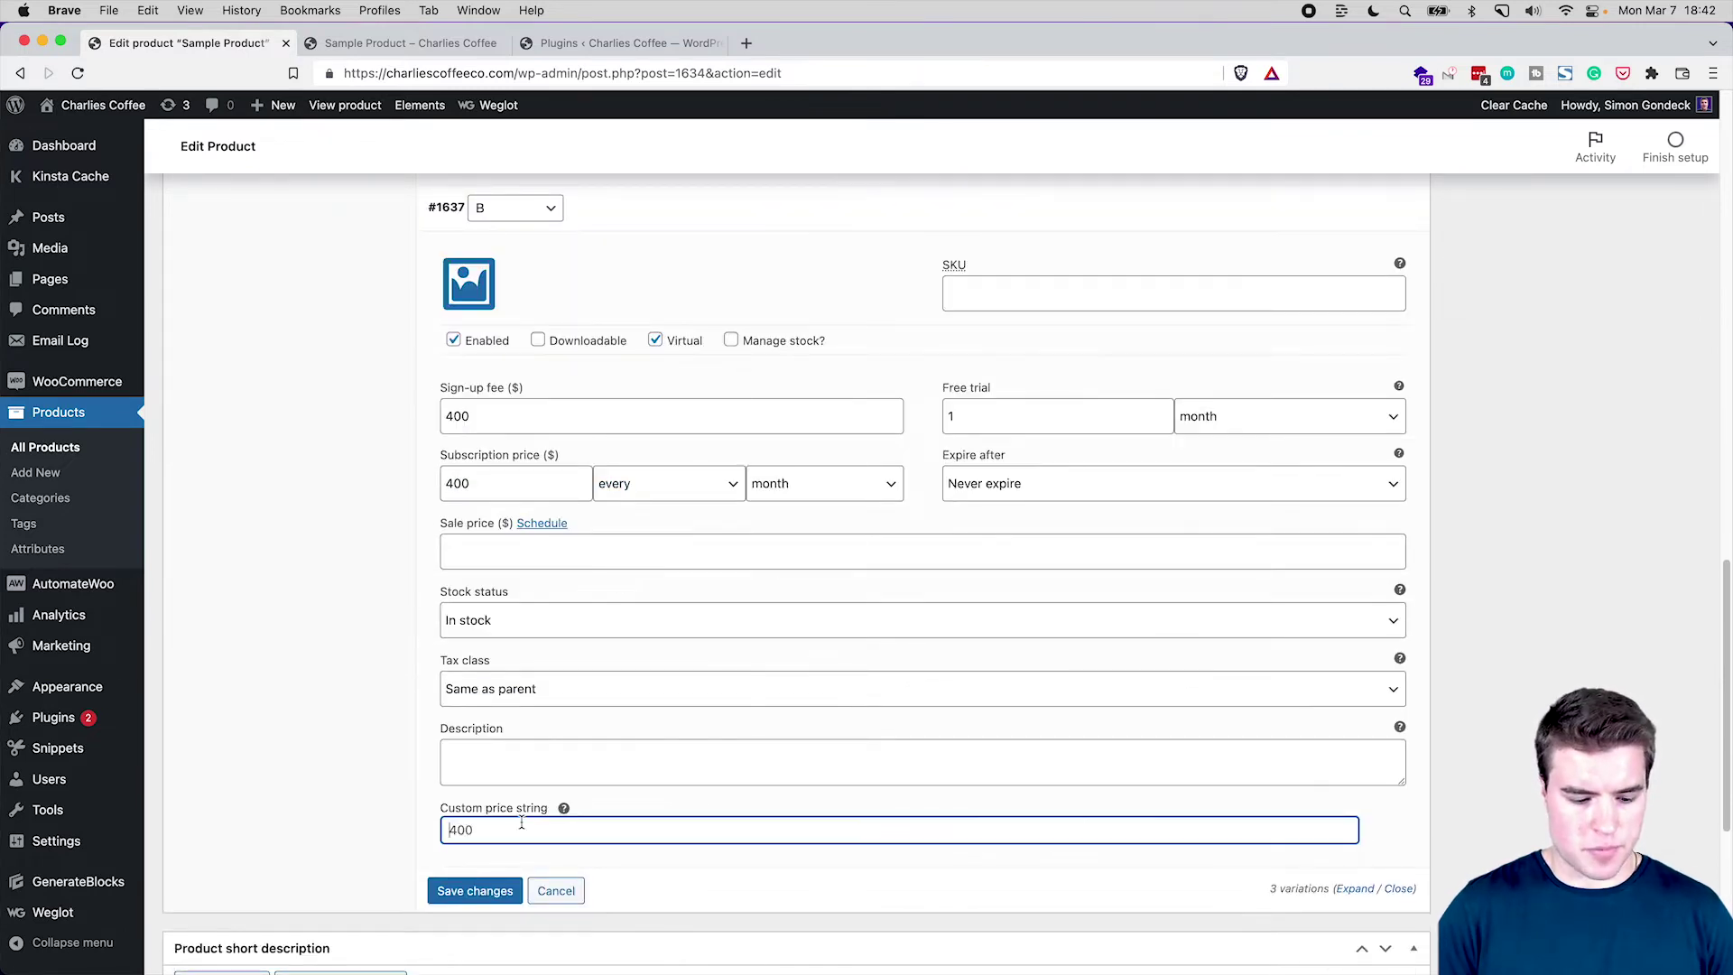
pyautogui.write('$400/m')
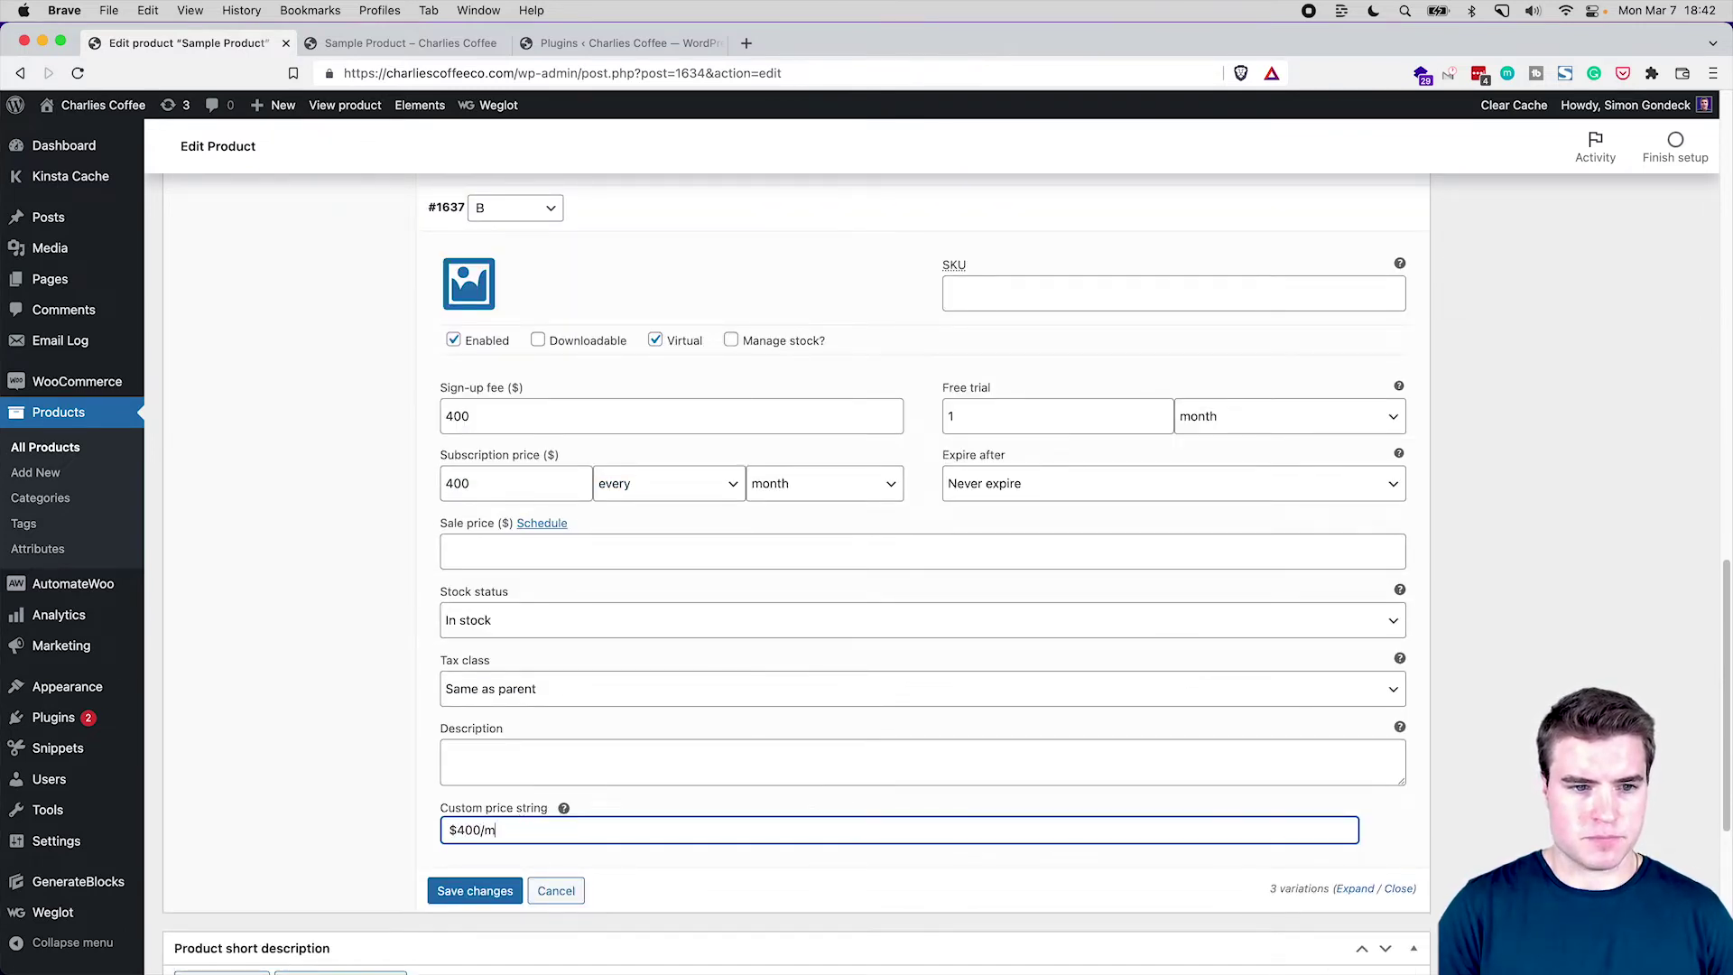
pyautogui.write('onth')
pyautogui.click(475, 891)
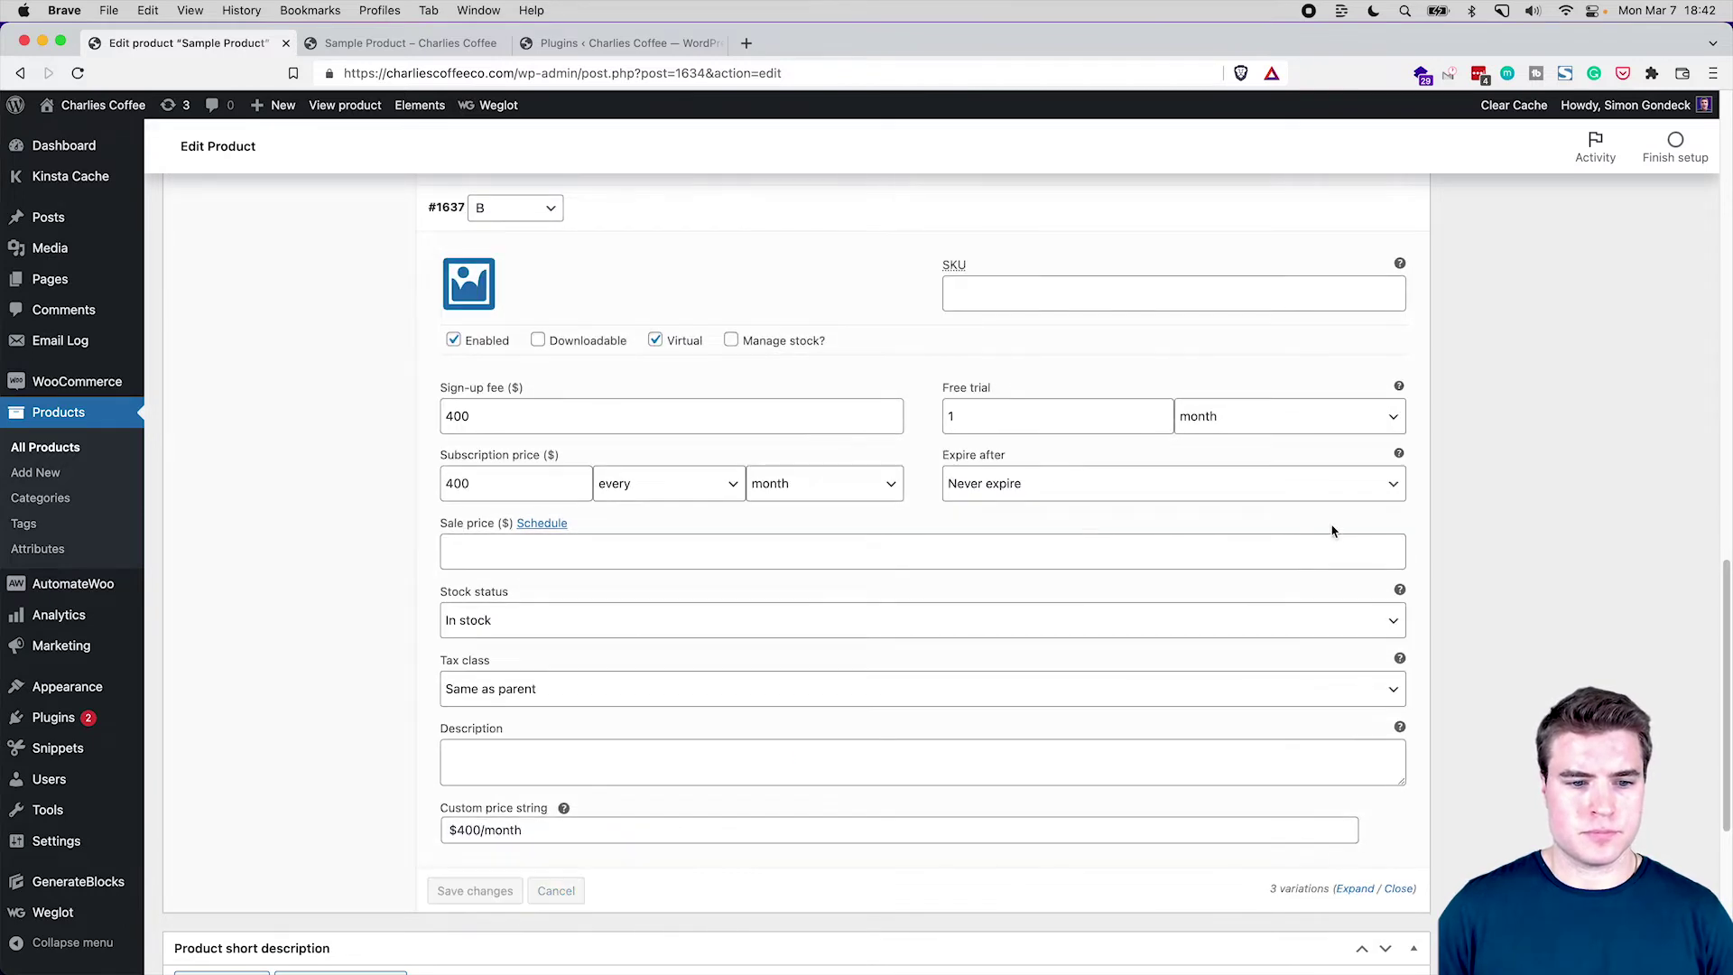
pyautogui.scroll(15, 1083, 515)
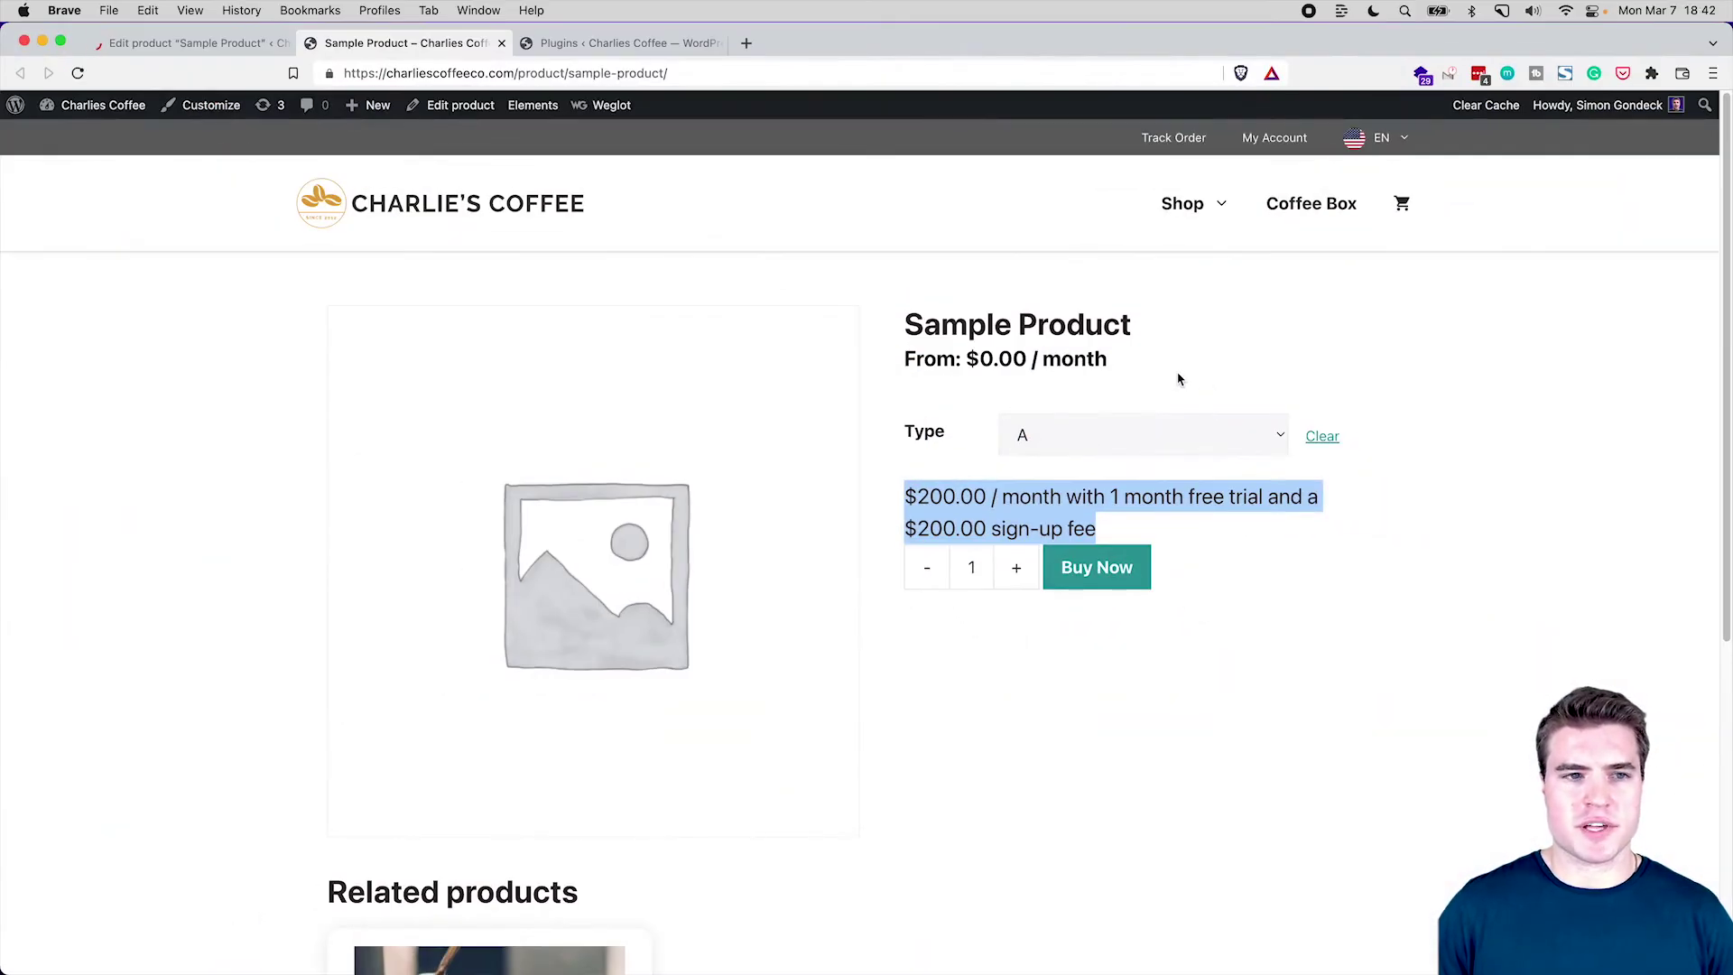
# Reload the product page and add Sample Product Type A at $200/month to the cart
pyautogui.press('super+r')
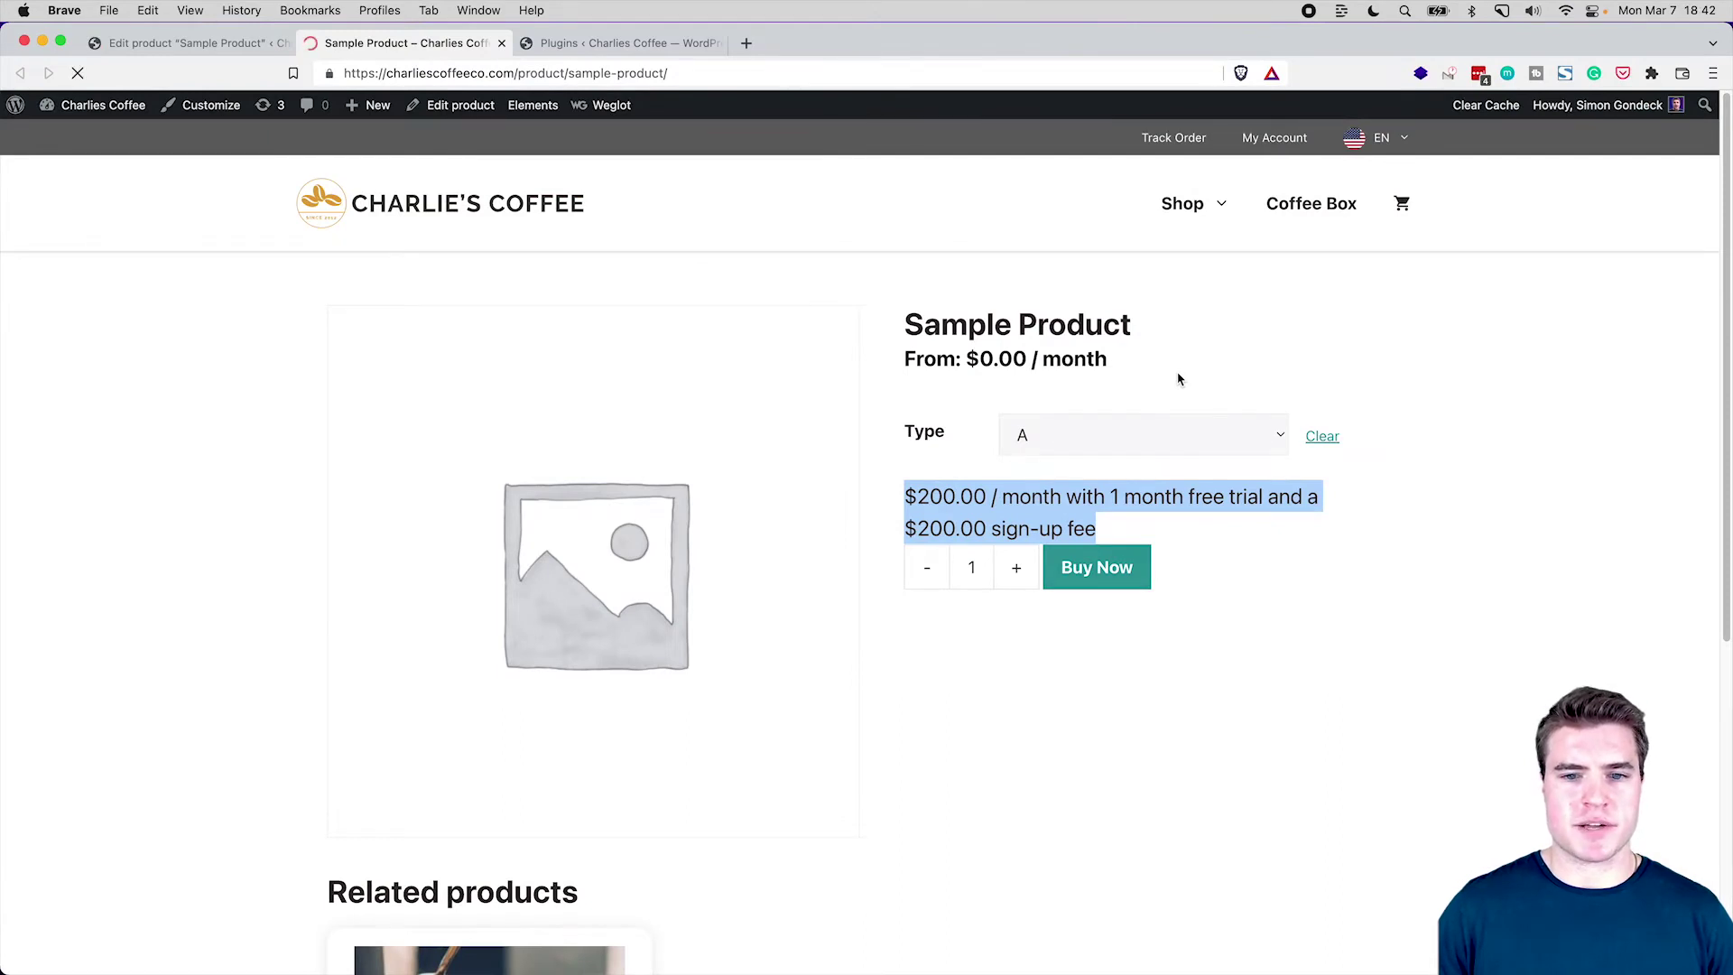
pyautogui.click(1159, 445)
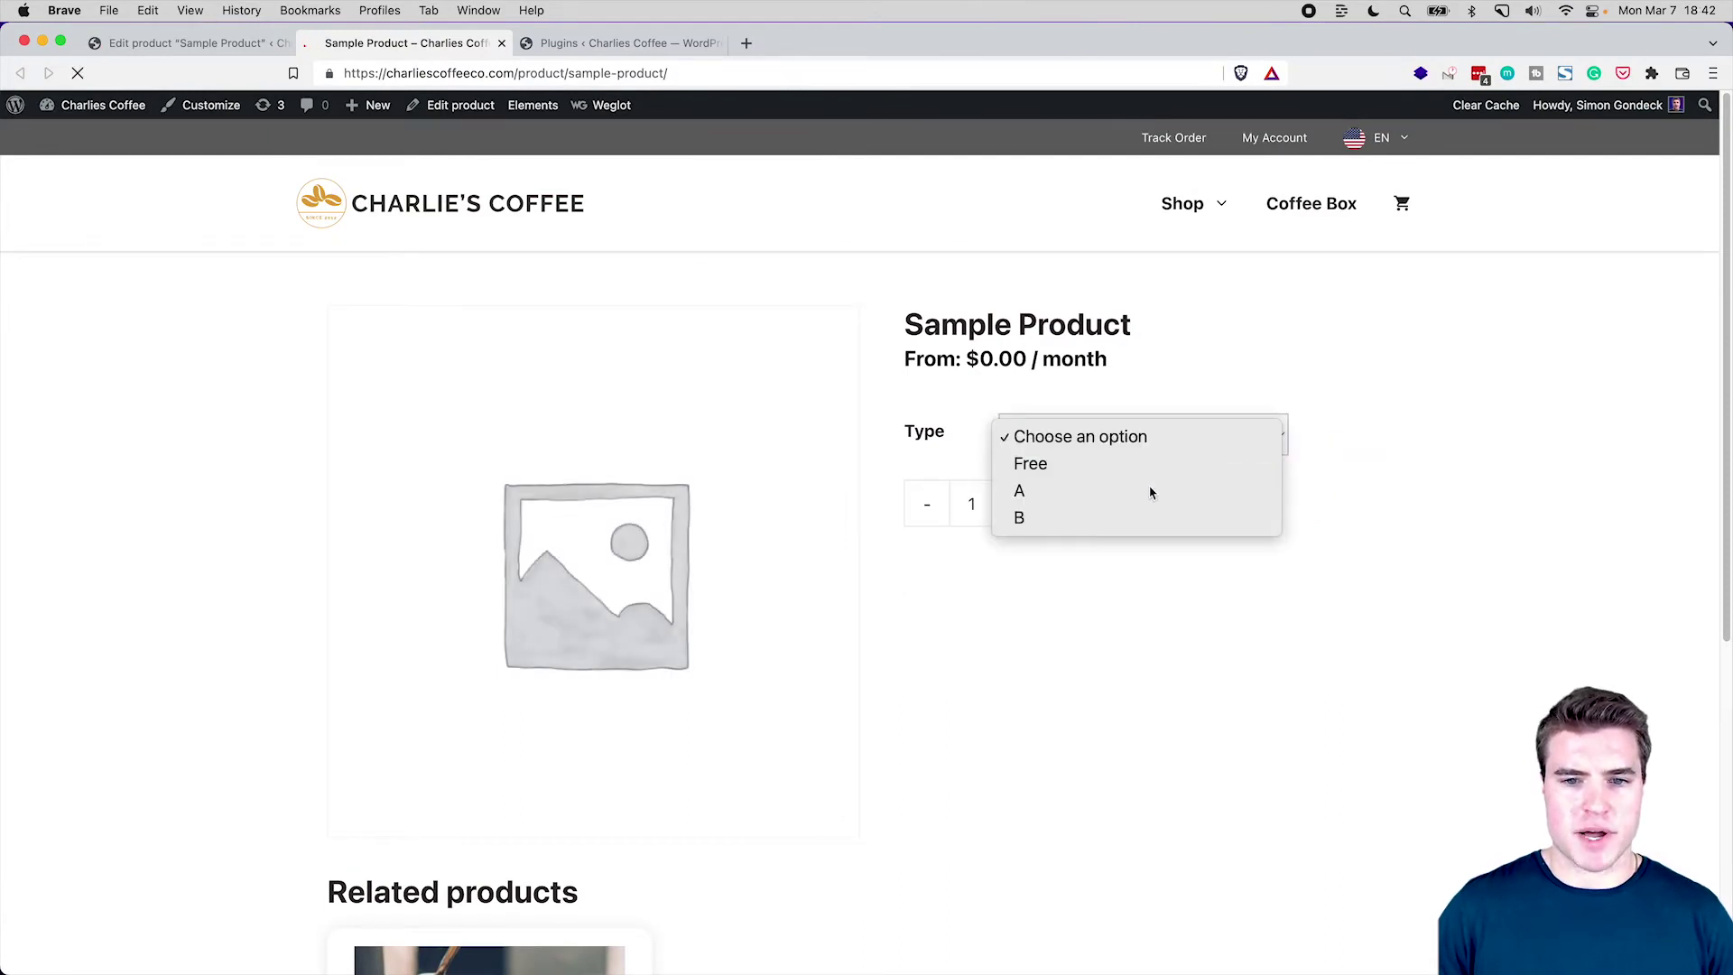
pyautogui.click(1151, 491)
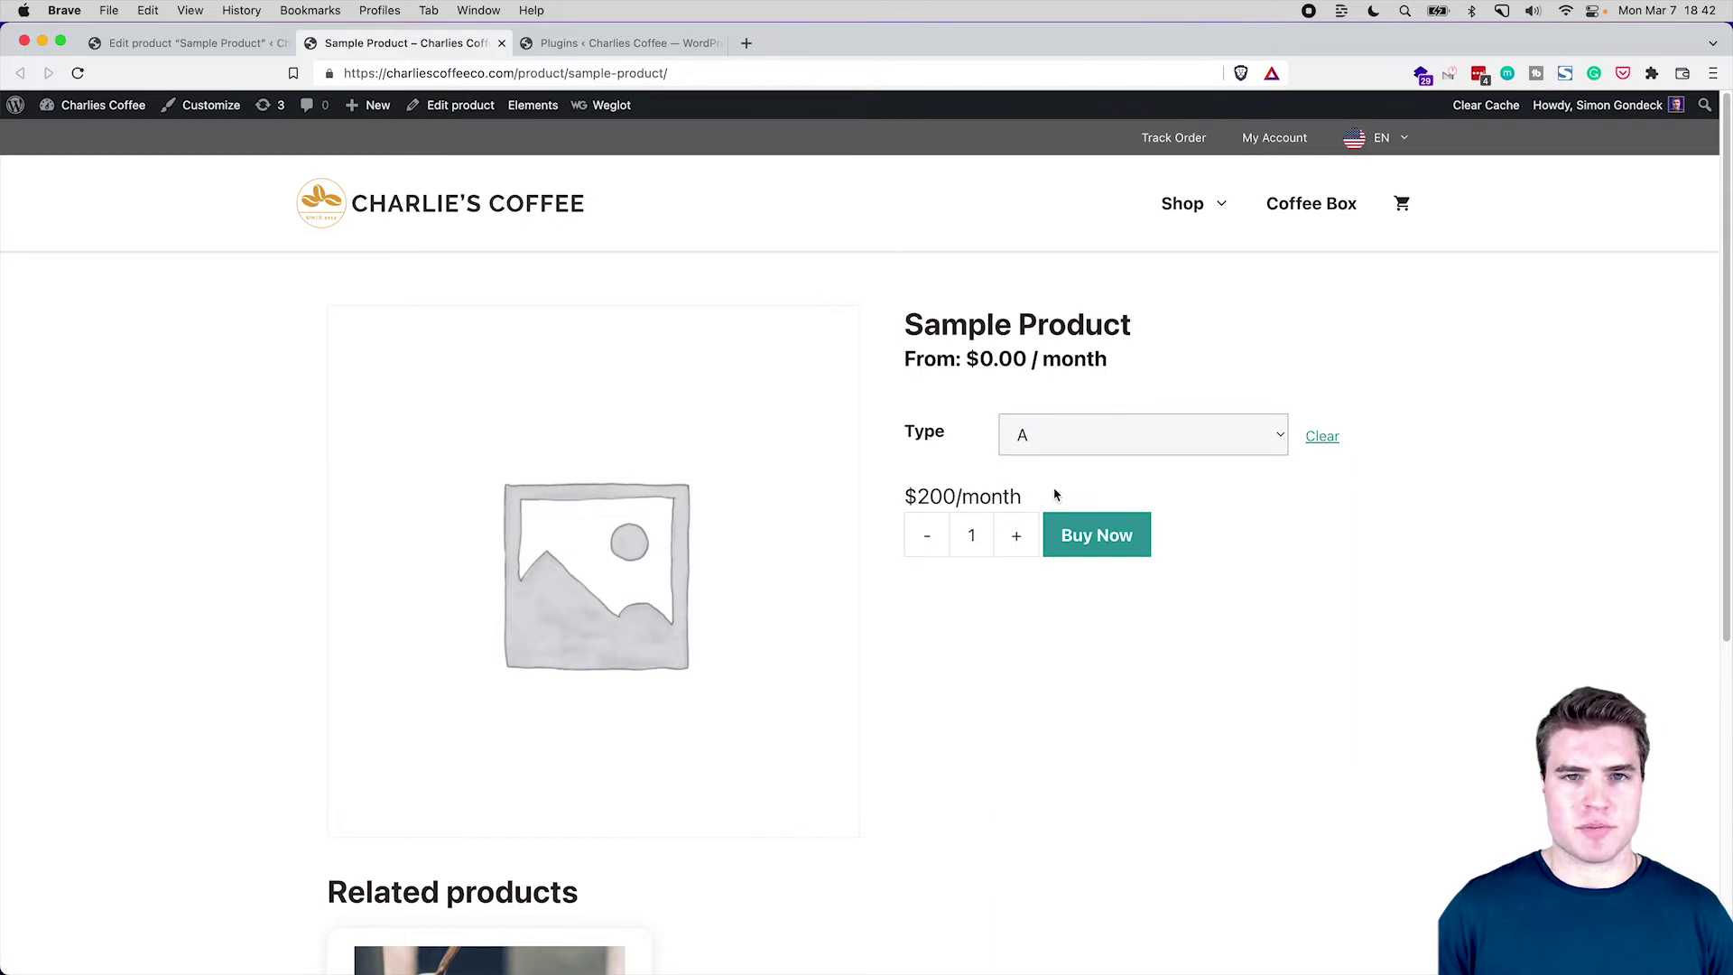
pyautogui.click(1091, 540)
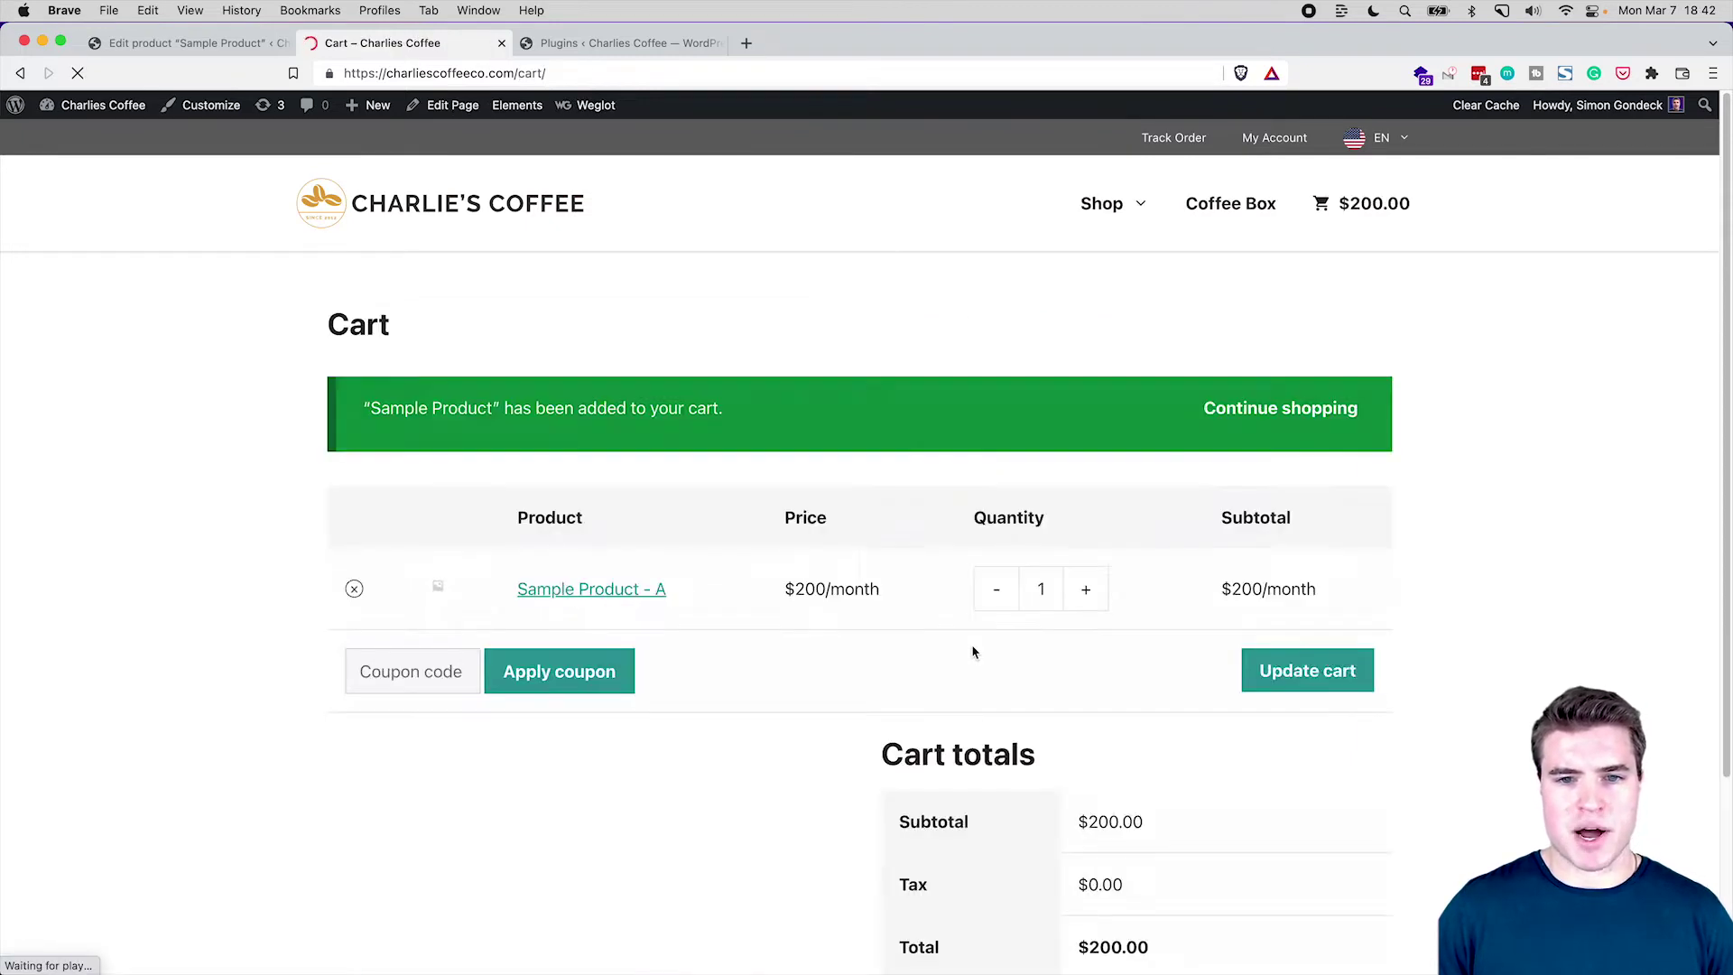
pyautogui.scroll(-2, 973, 651)
pyautogui.scroll(-1, 996, 693)
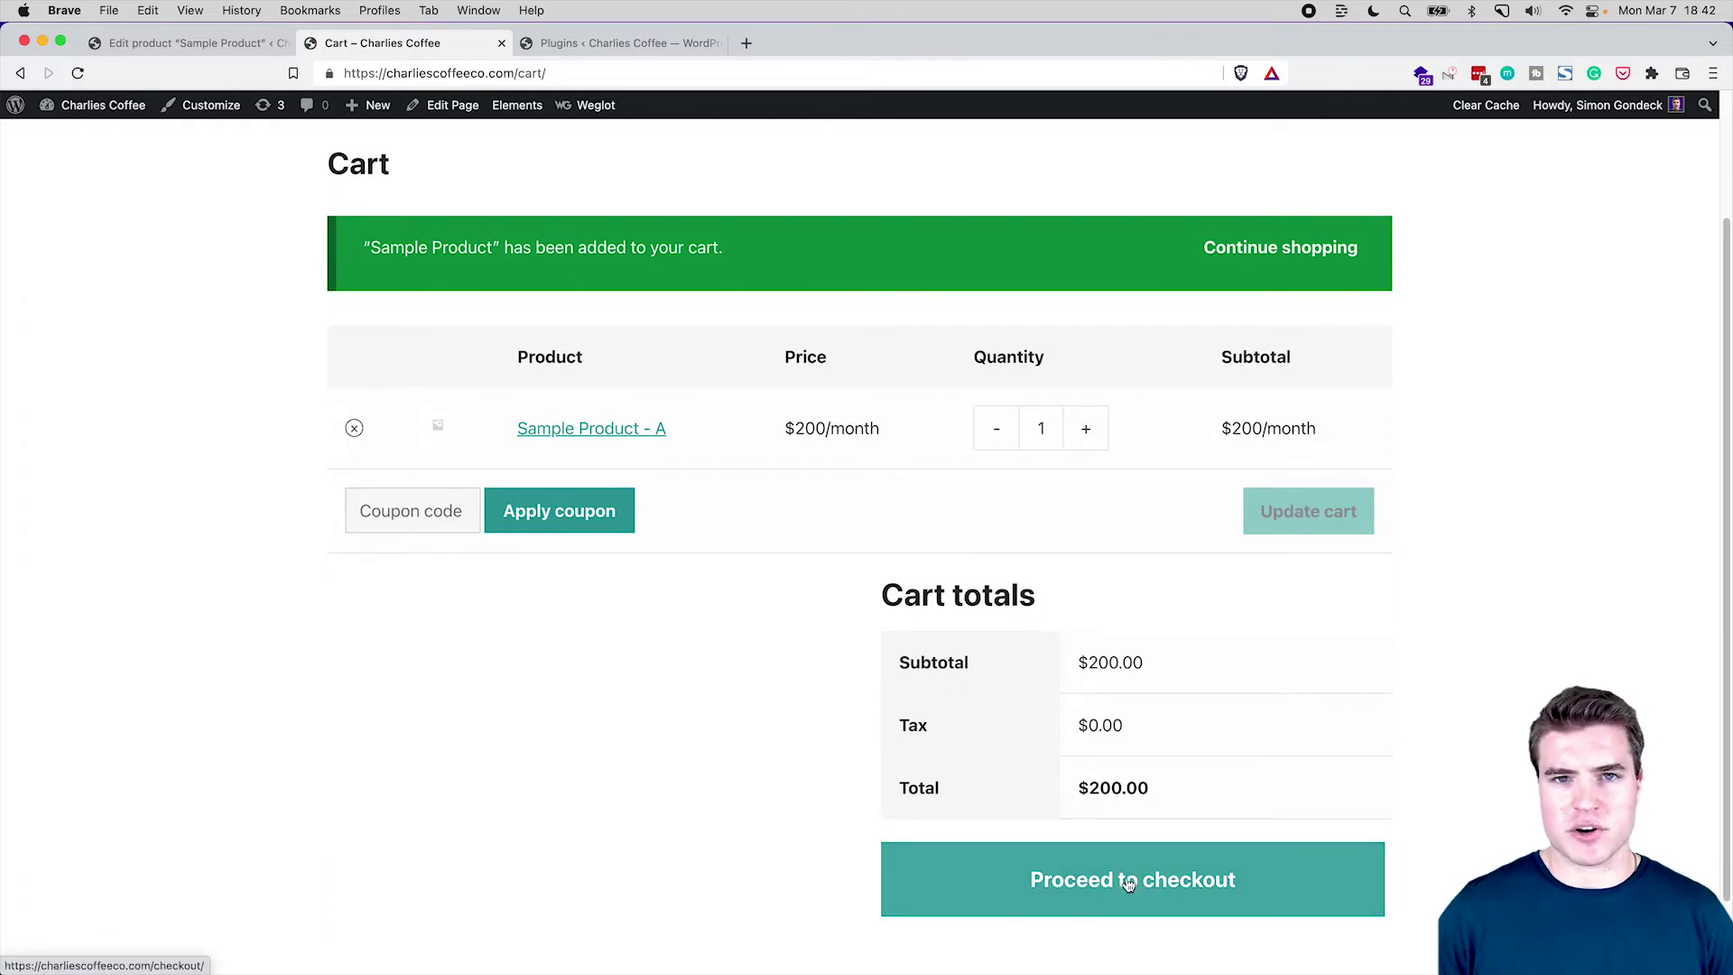
pyautogui.hotkey('ctrl', 'shift', 'Tab')
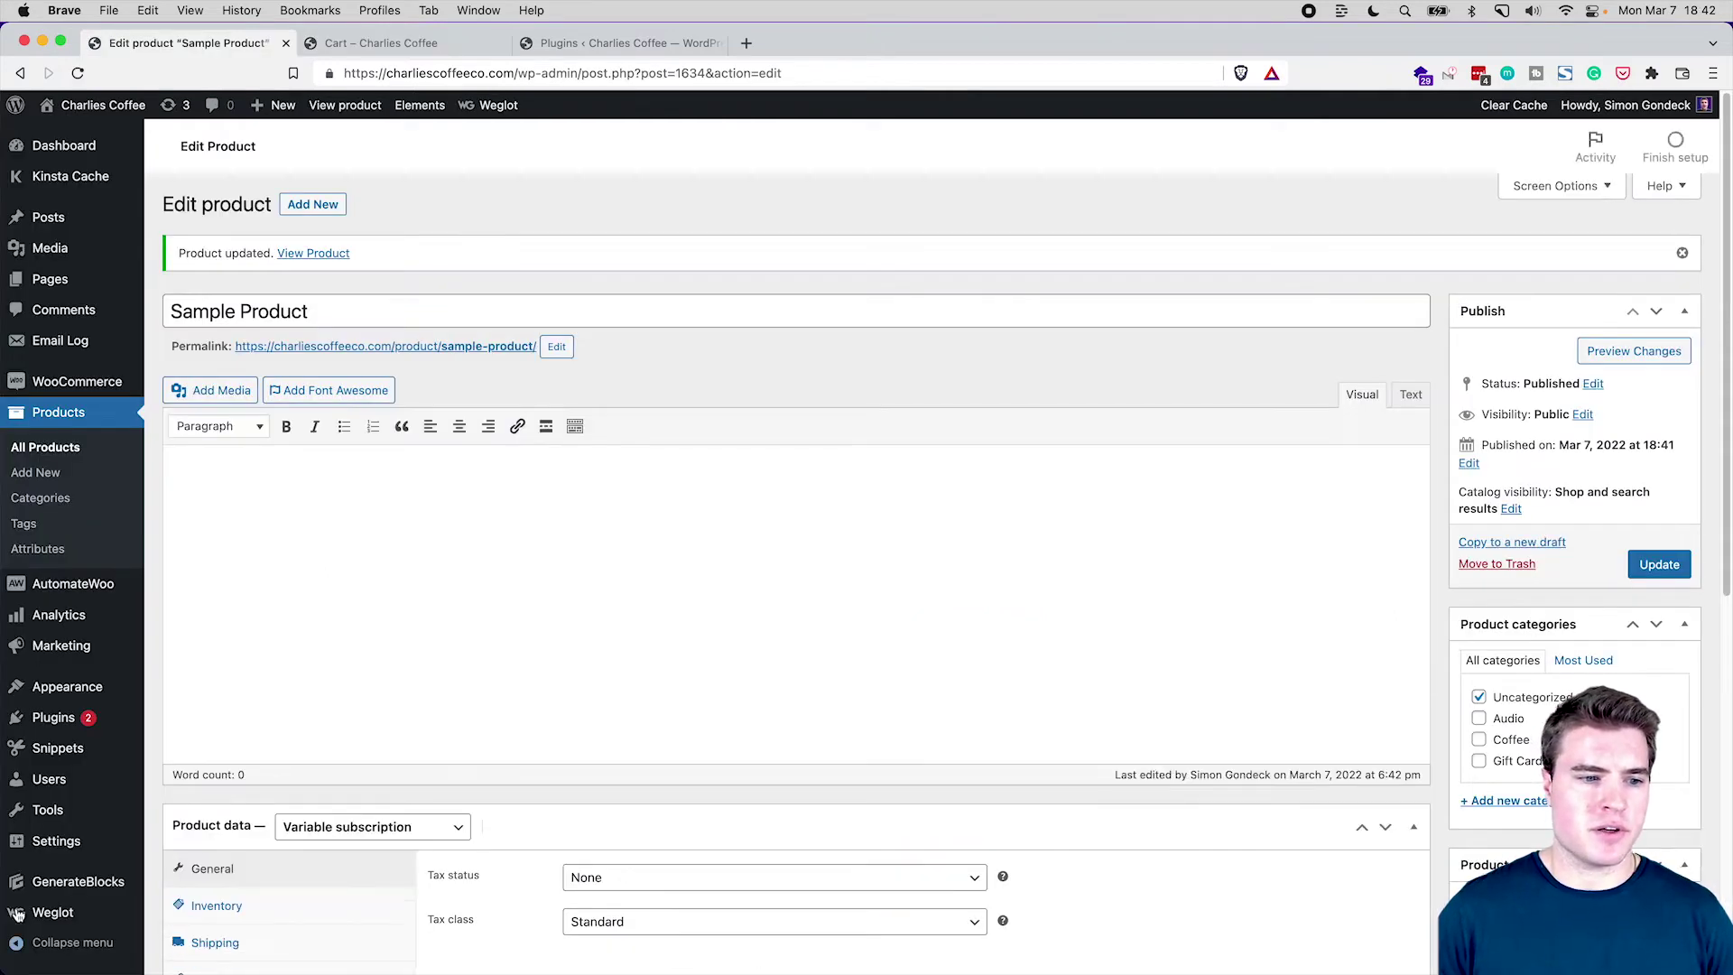
# Deactivate the 'Hide Recurring Totals from Cart/Checkout page with WCS' snippet and reload the cart
pyautogui.click(43, 755)
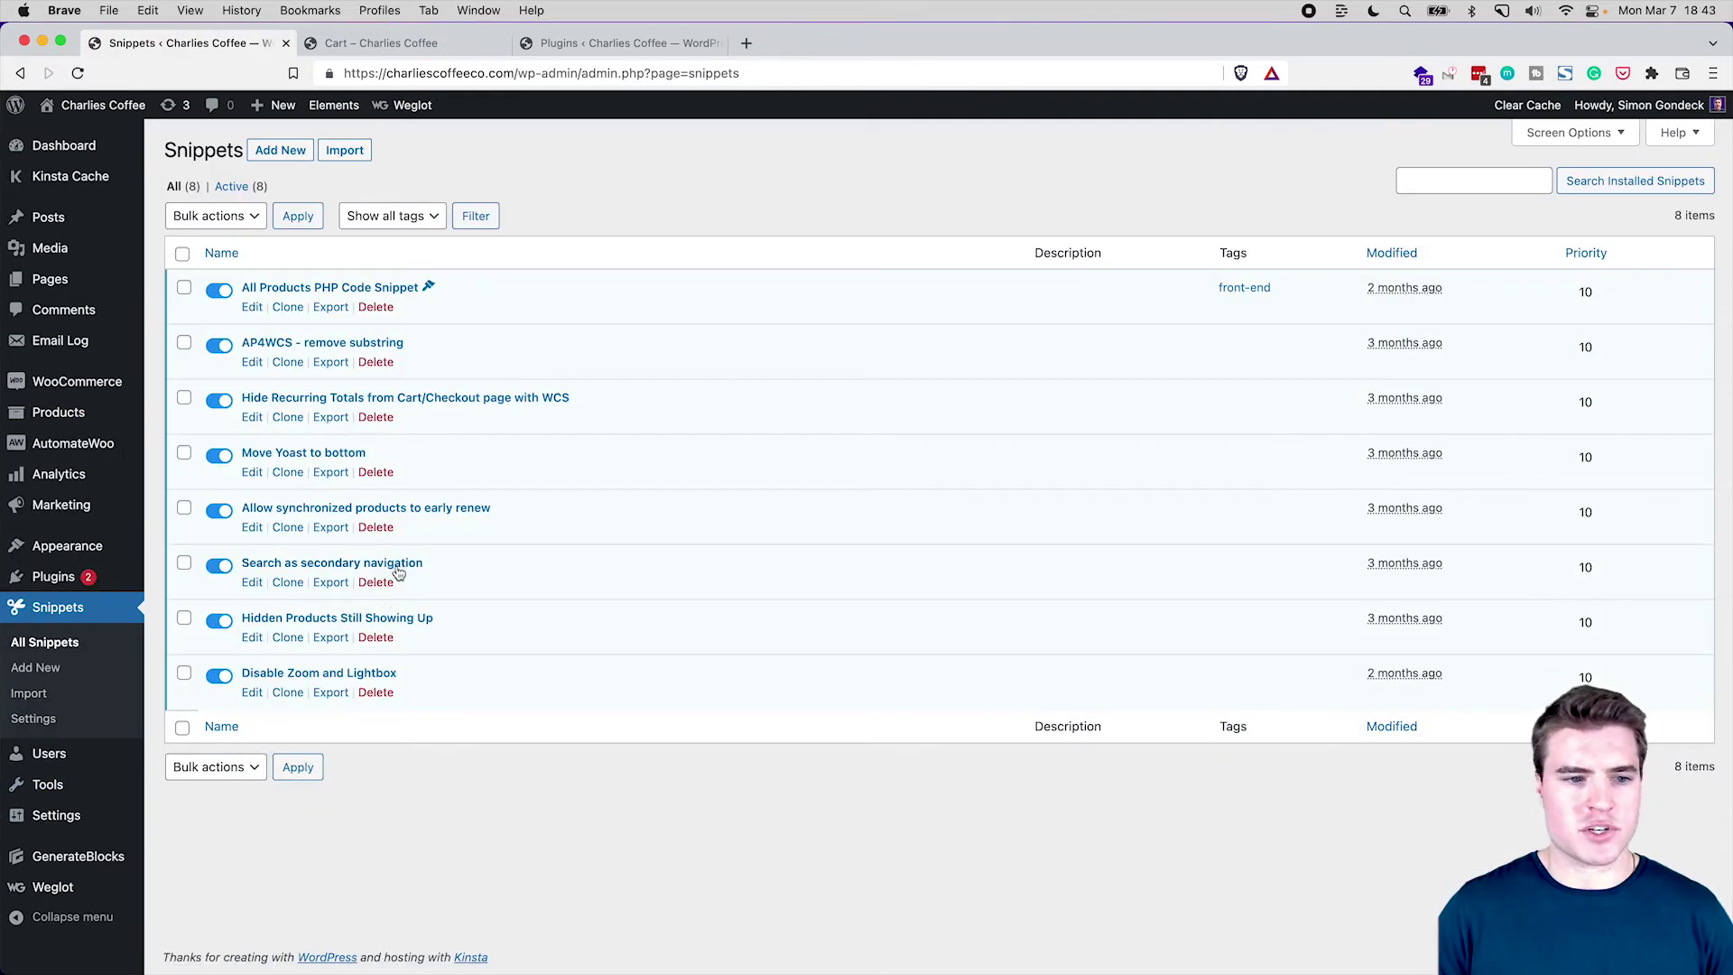
pyautogui.click(219, 400)
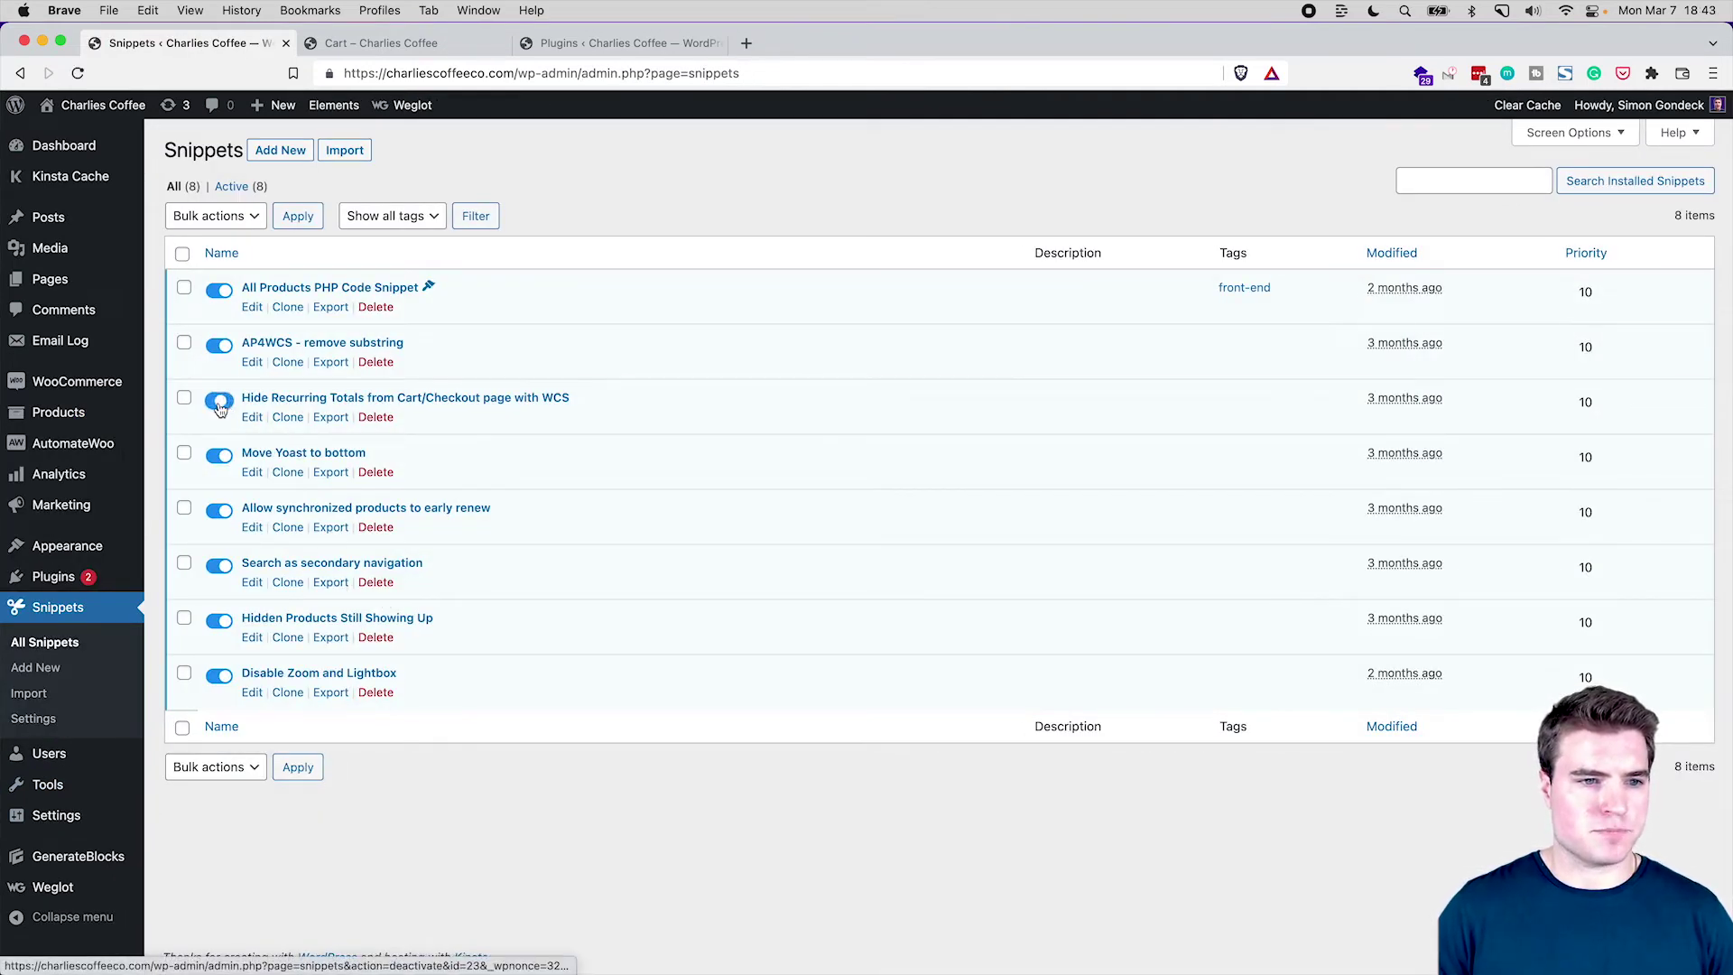
pyautogui.hotkey('ctrl', 'Tab')
pyautogui.press('super+r')
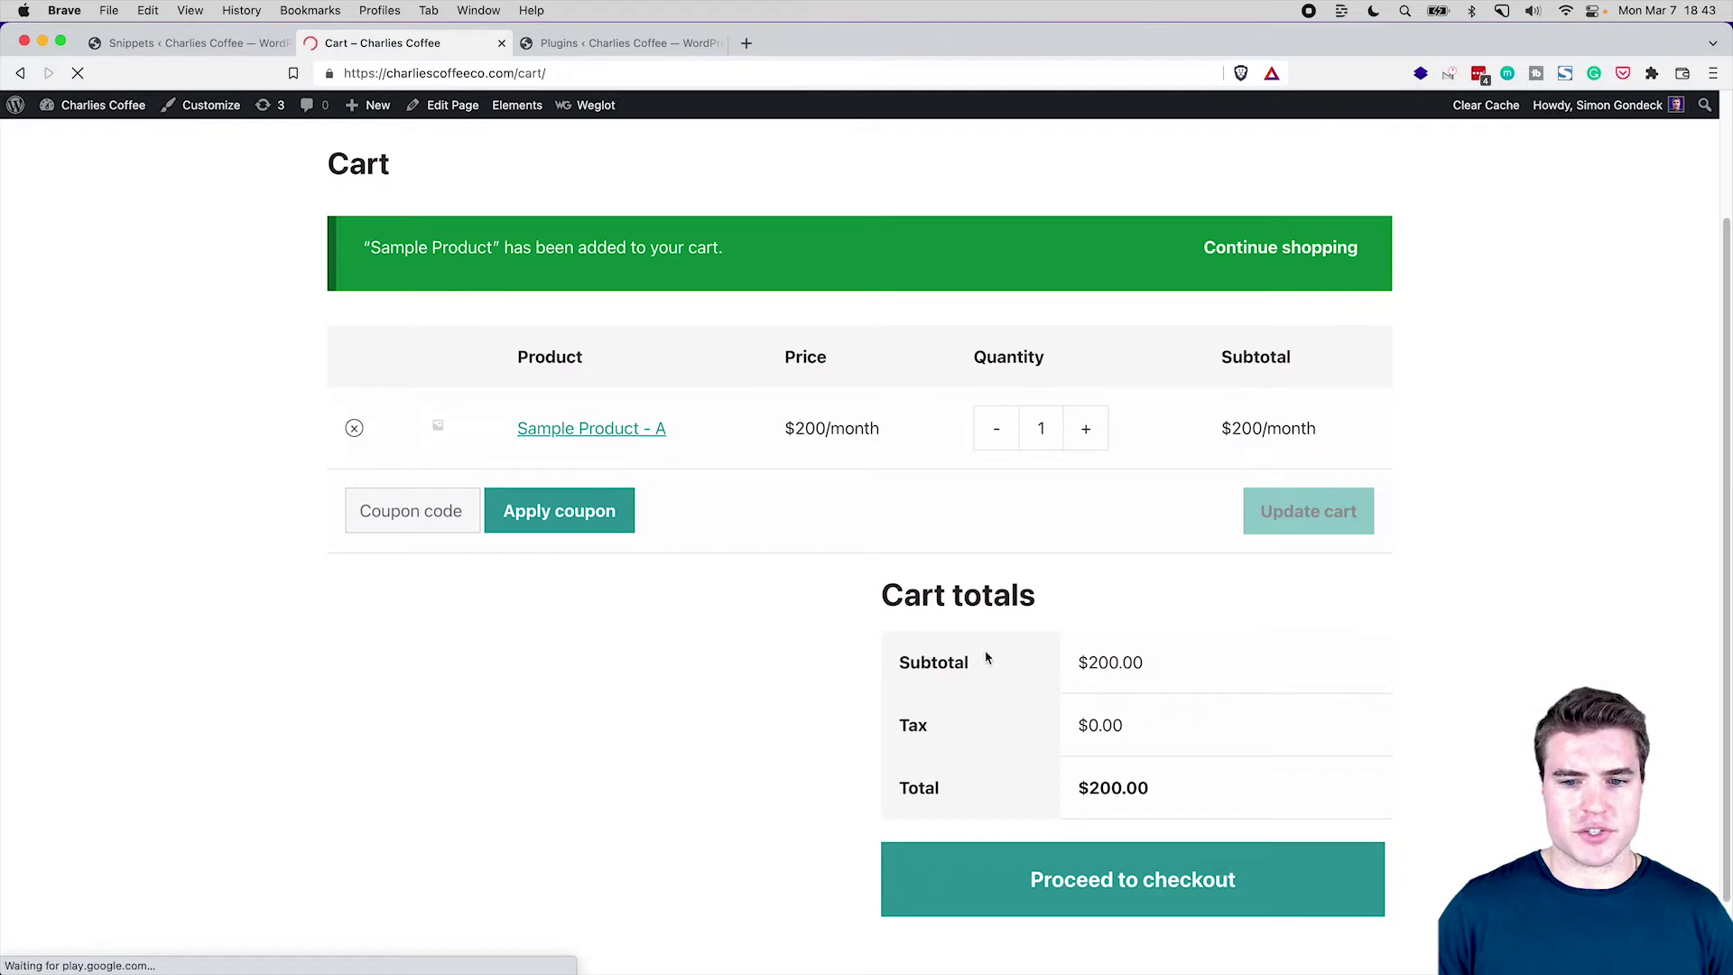
# Check the cart's recurring totals and first renewal date, then proceed to checkout
pyautogui.scroll(-3, 1065, 656)
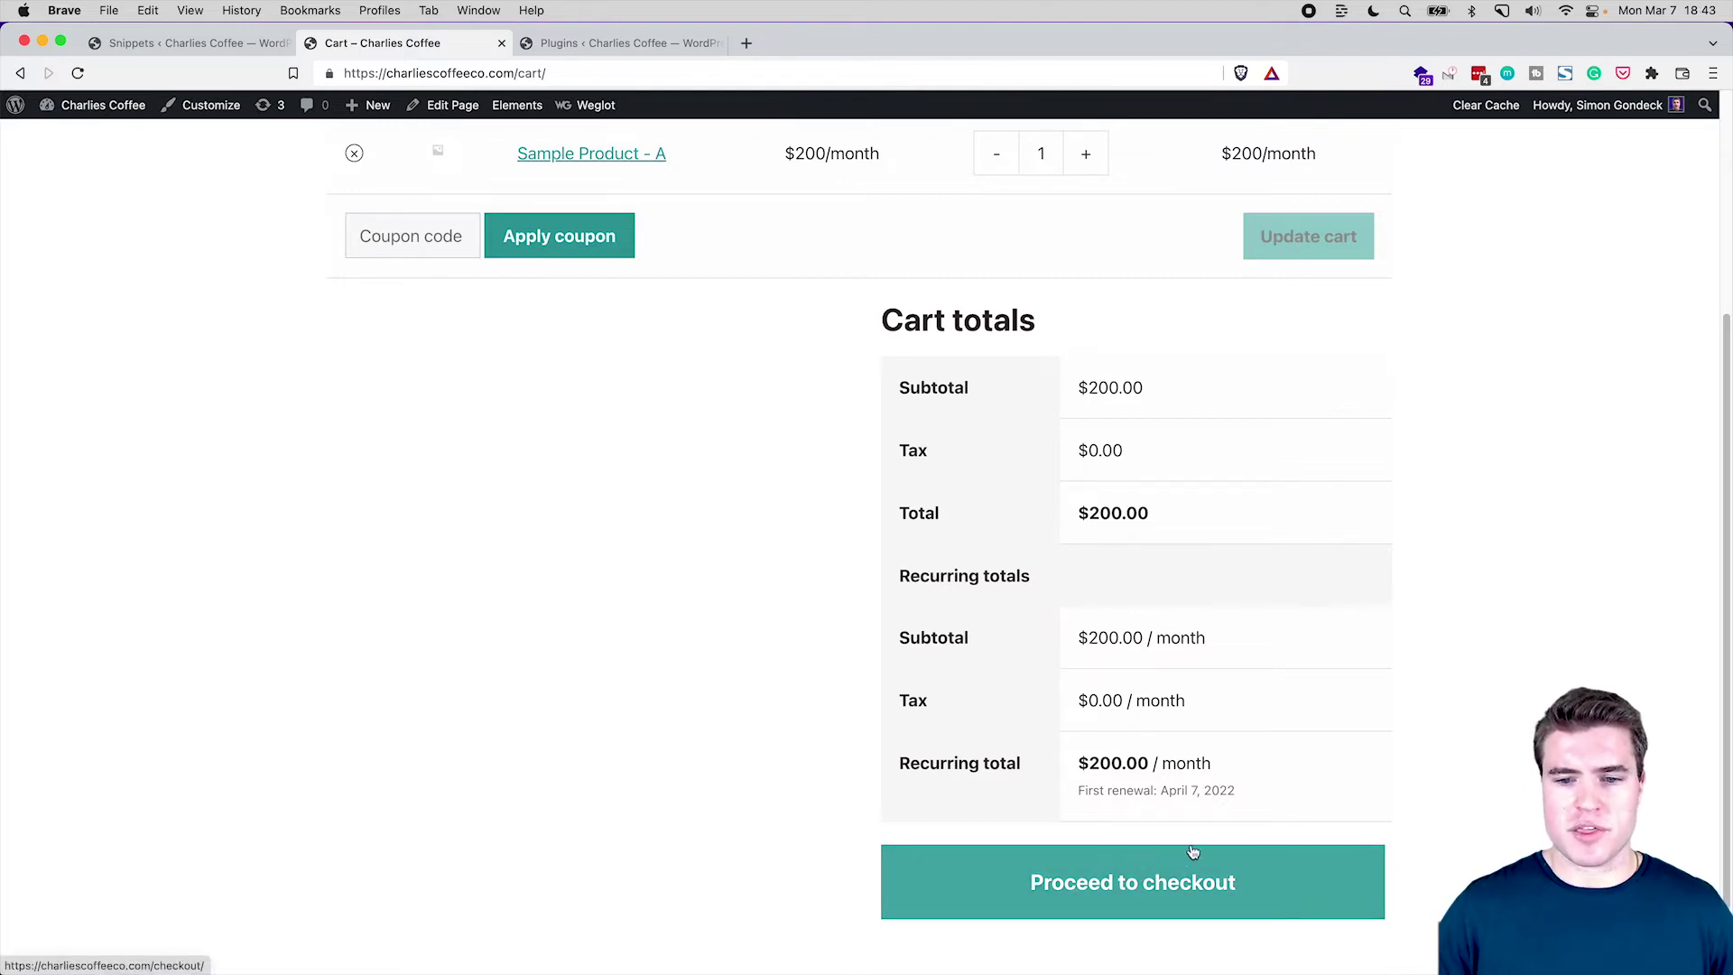
pyautogui.moveTo(1236, 791); pyautogui.dragTo(1076, 794)
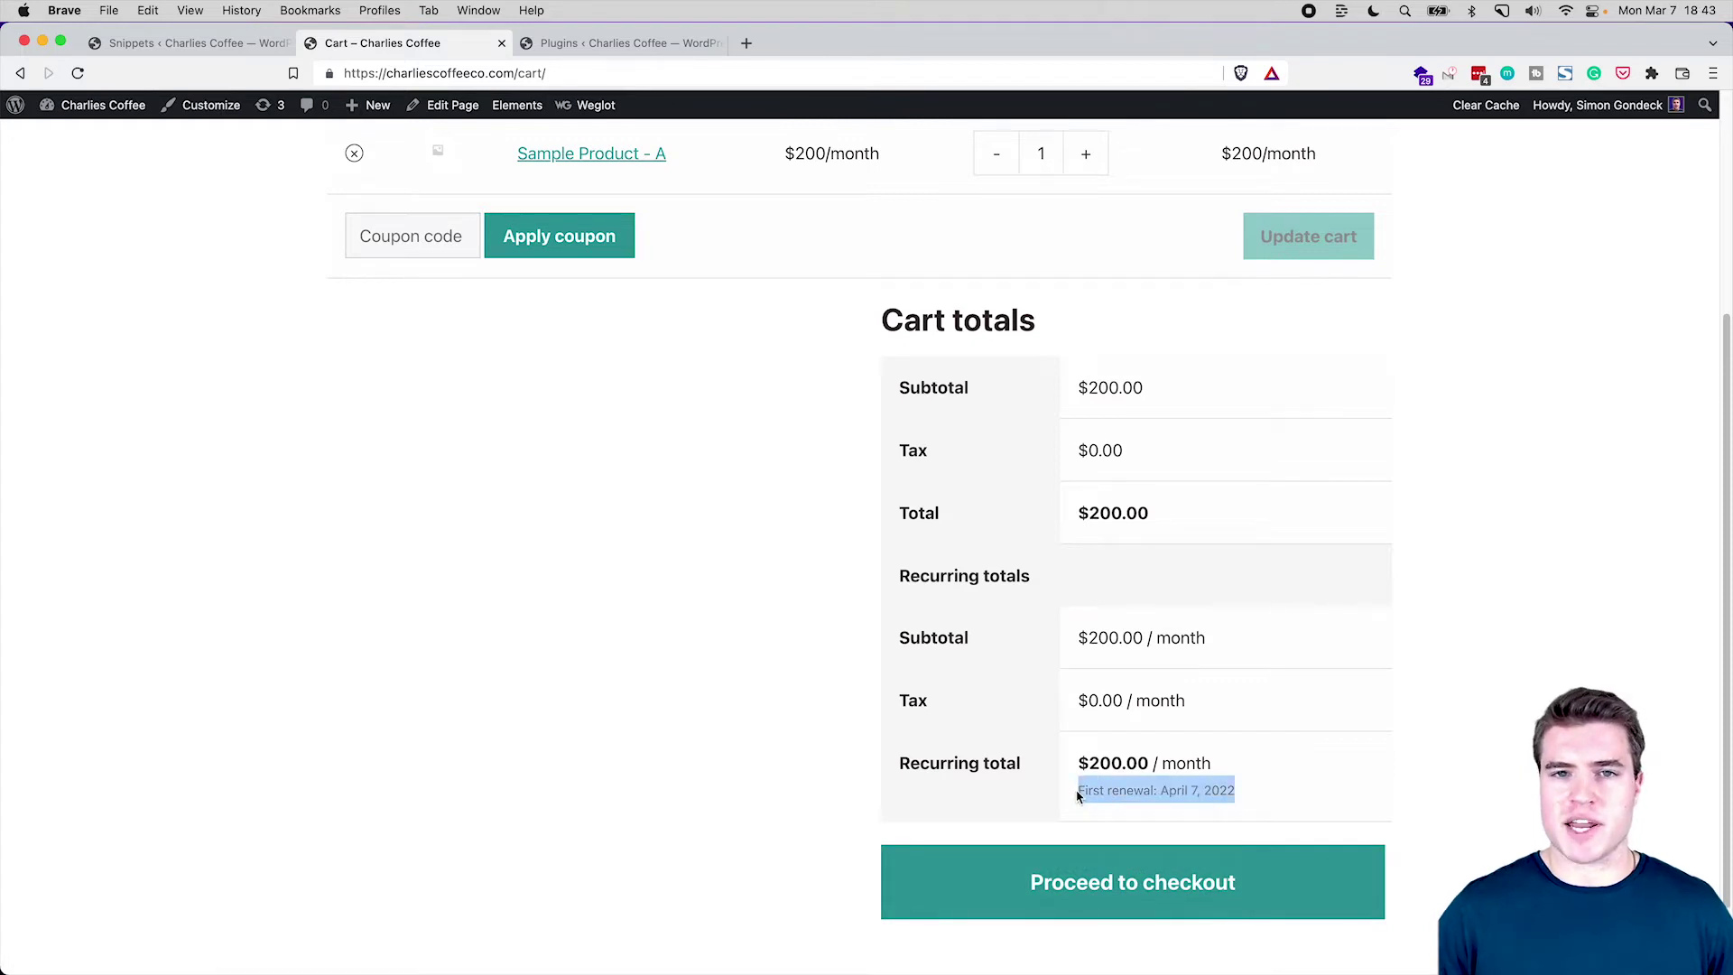
pyautogui.click(1090, 874)
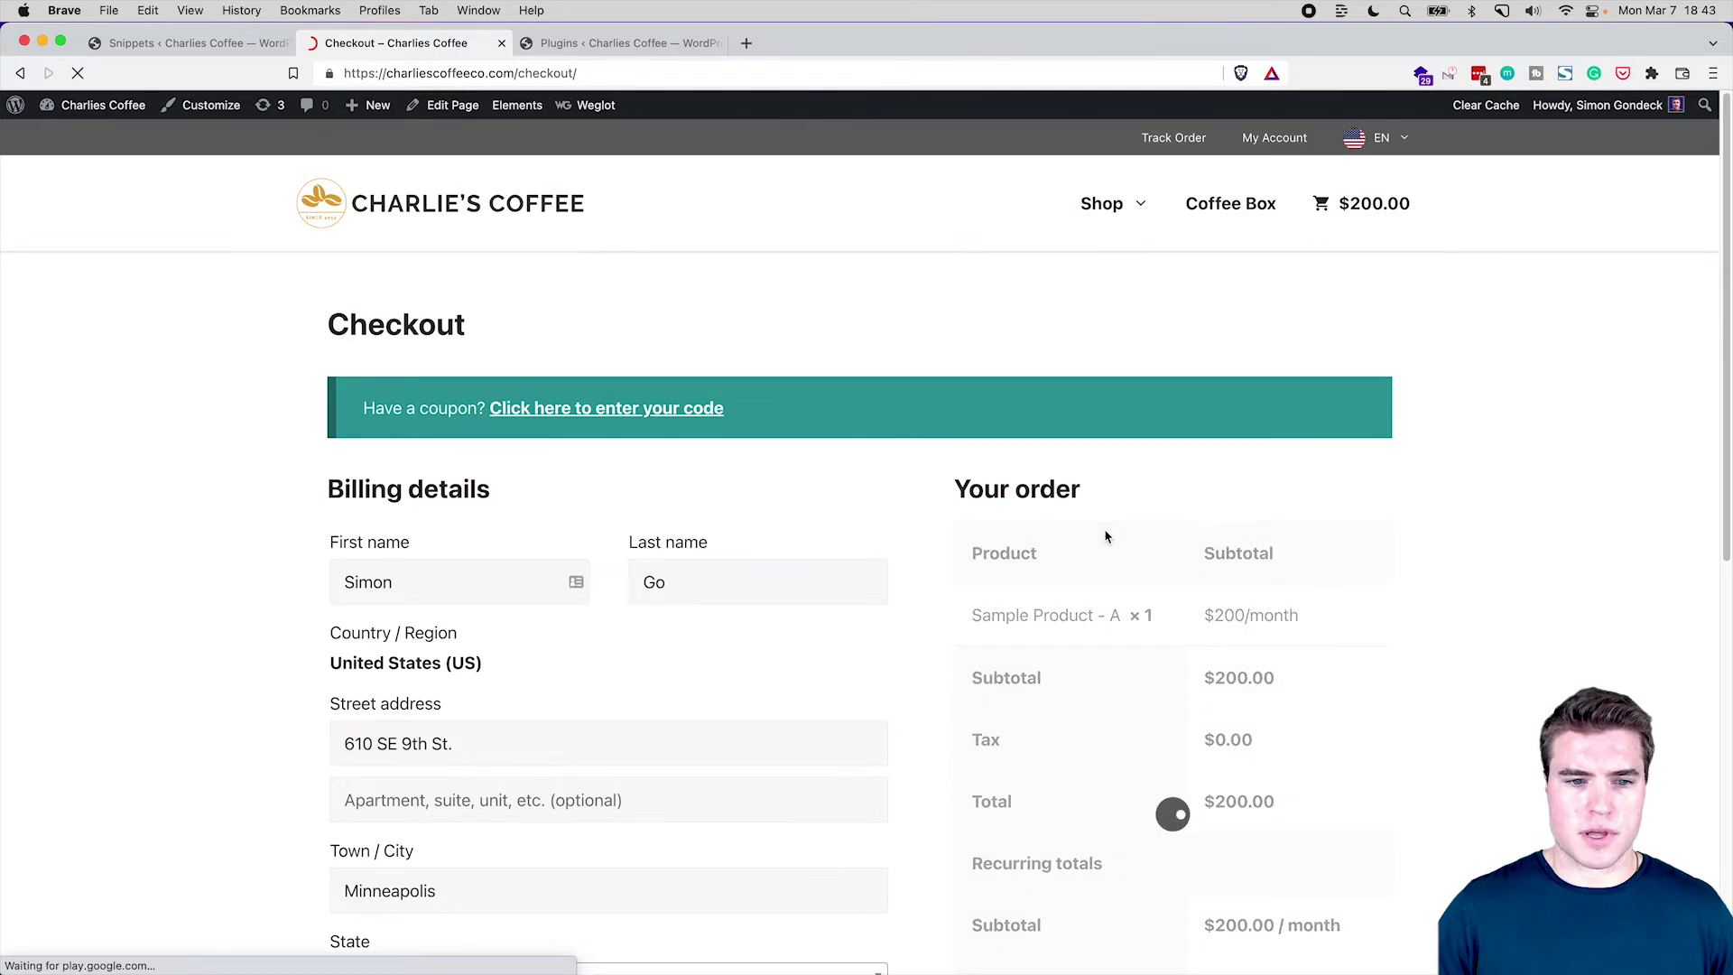
# Place the Sample Product - A order using the saved Visa card
pyautogui.scroll(-10, 1106, 538)
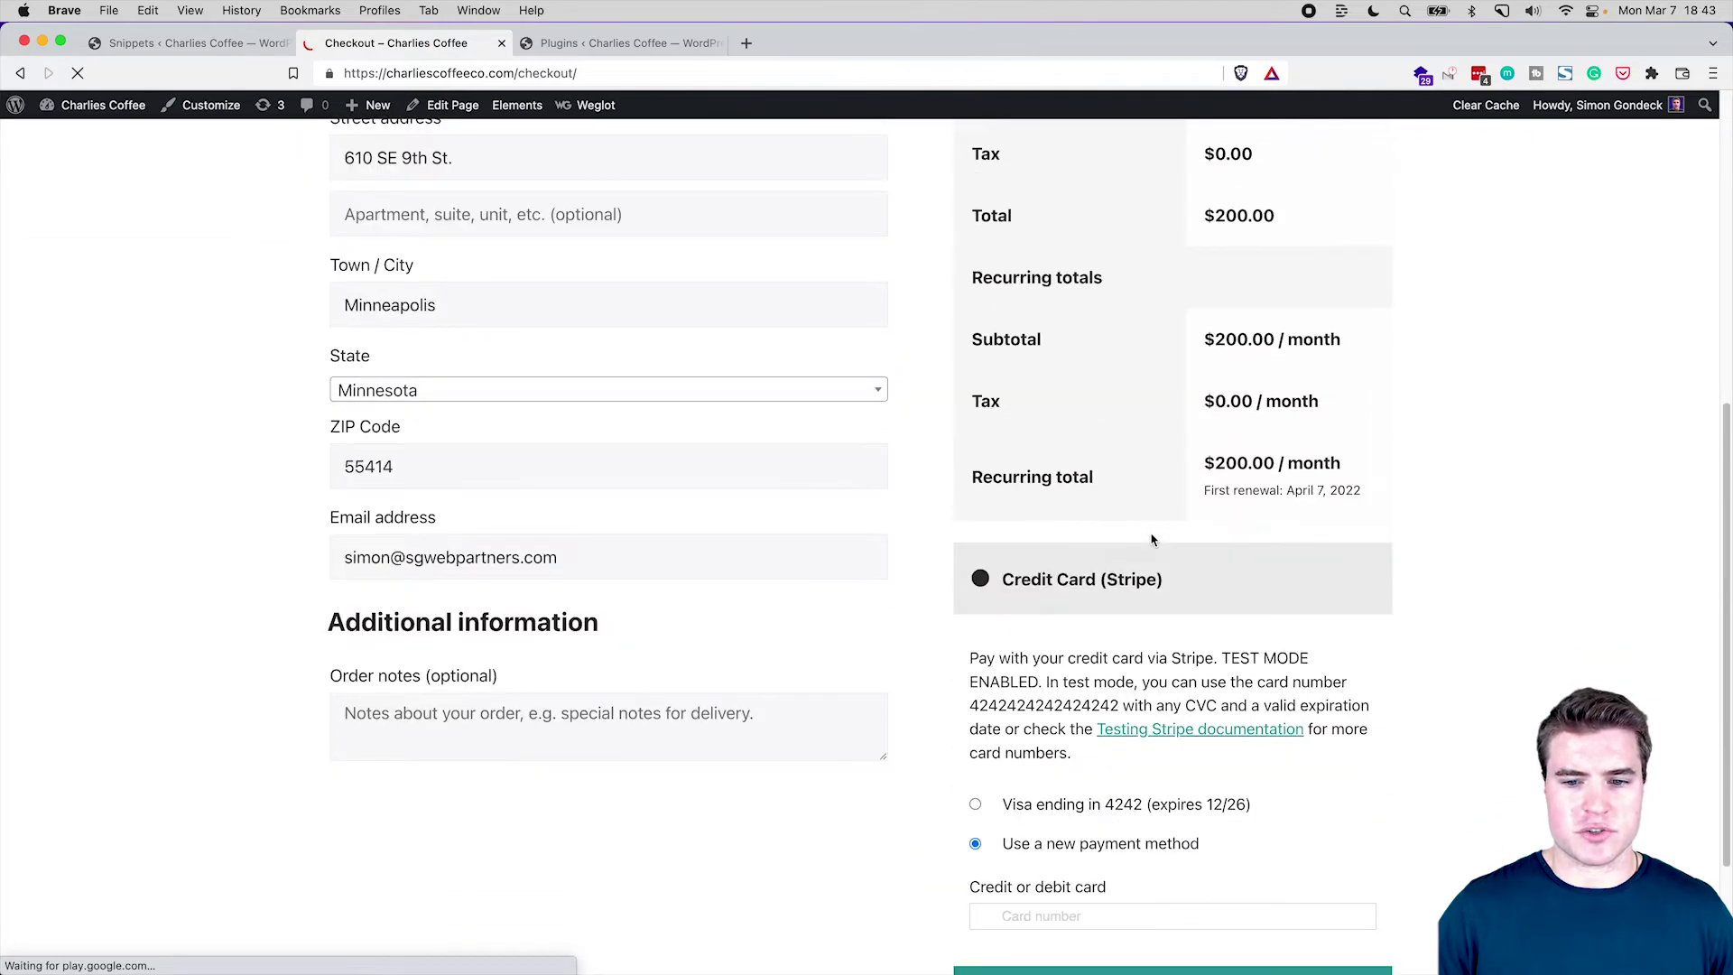
pyautogui.click(1101, 807)
pyautogui.scroll(-2, 1096, 812)
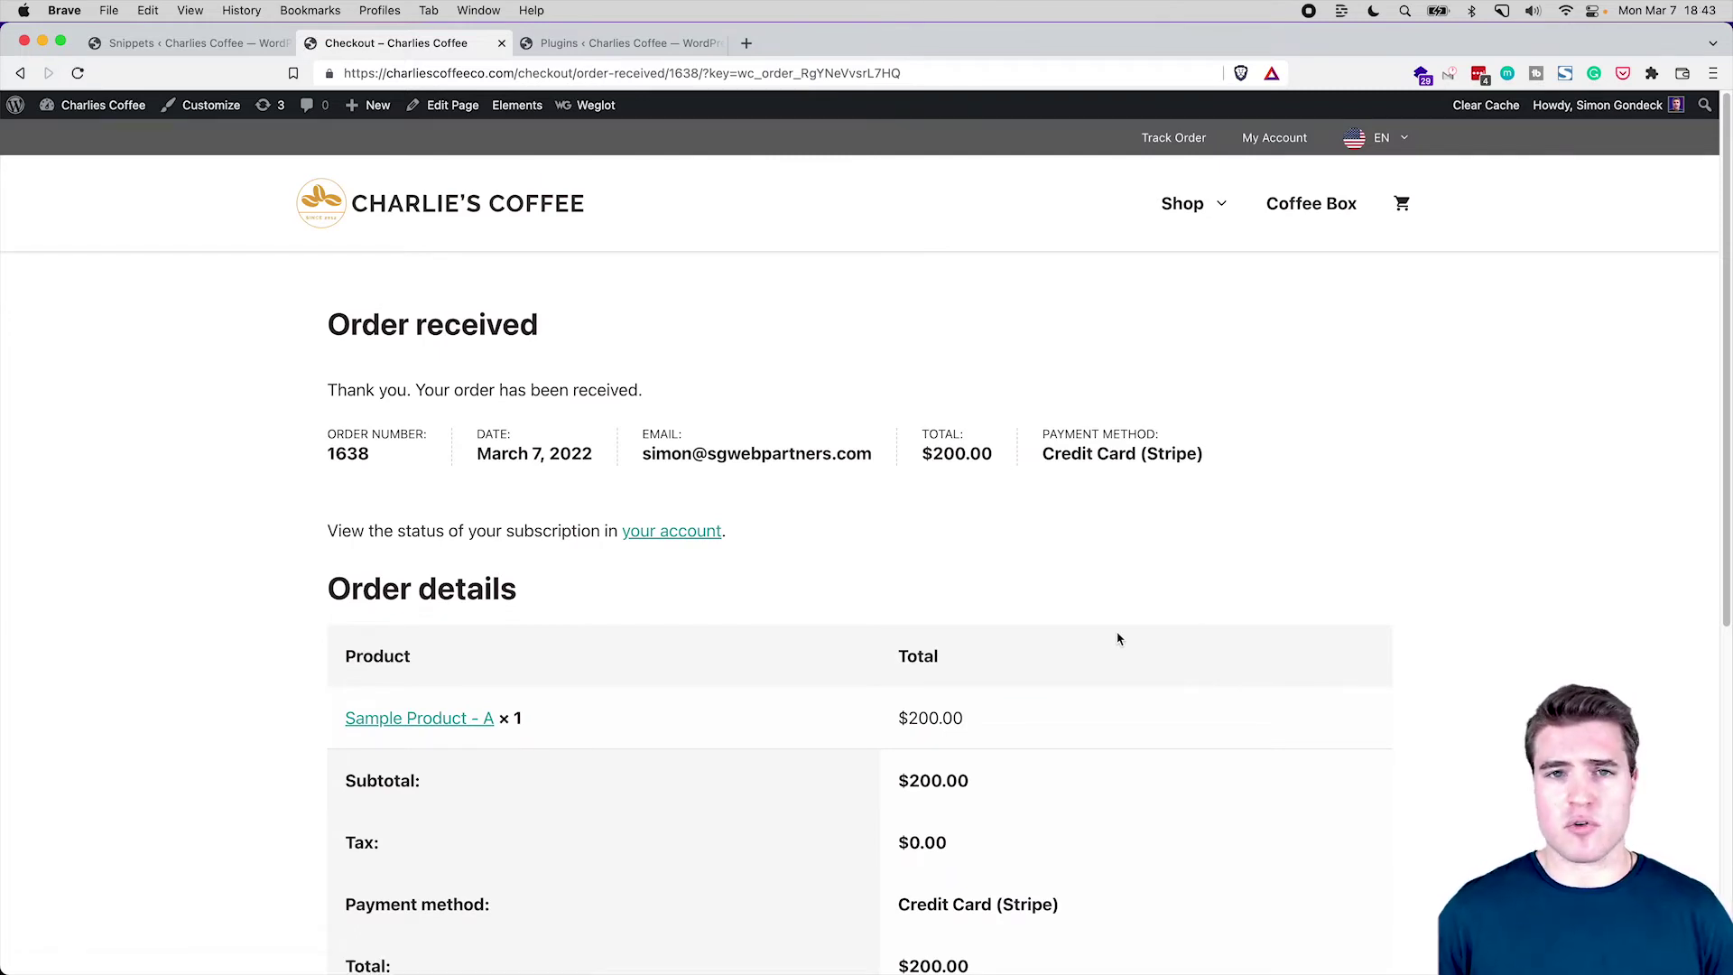
# View the new $200.00/month subscription under My Account, then return to the admin tab
pyautogui.click(1274, 137)
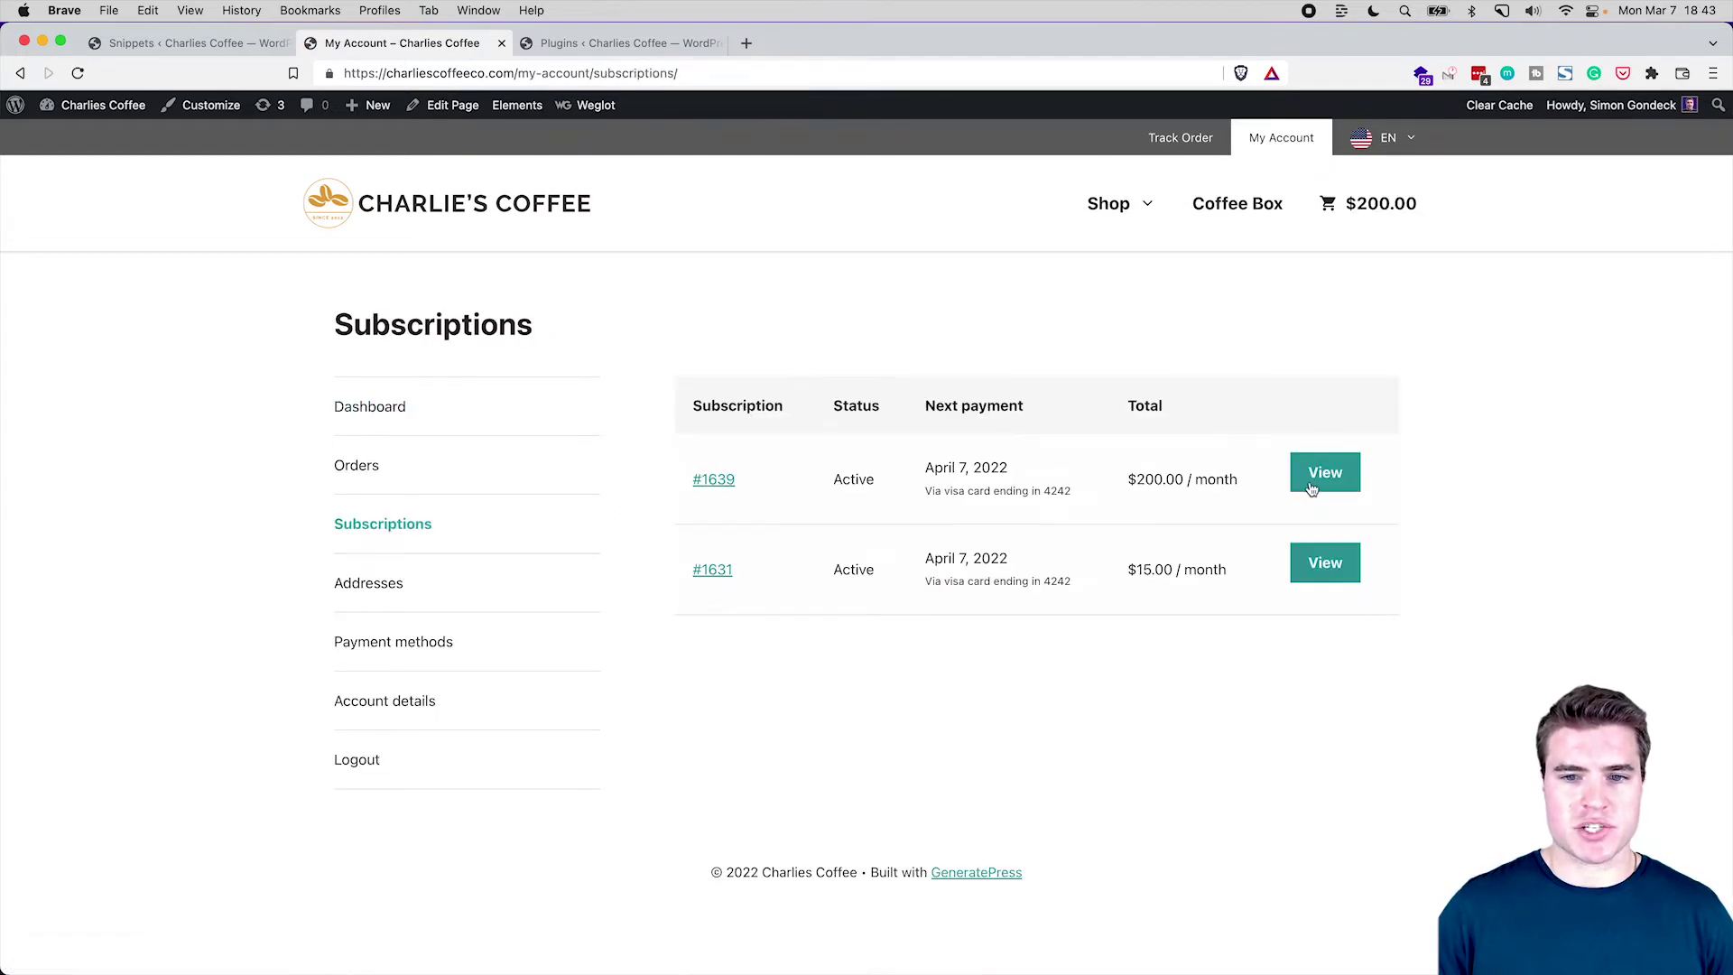
pyautogui.click(1087, 464)
pyautogui.scroll(-3, 1141, 495)
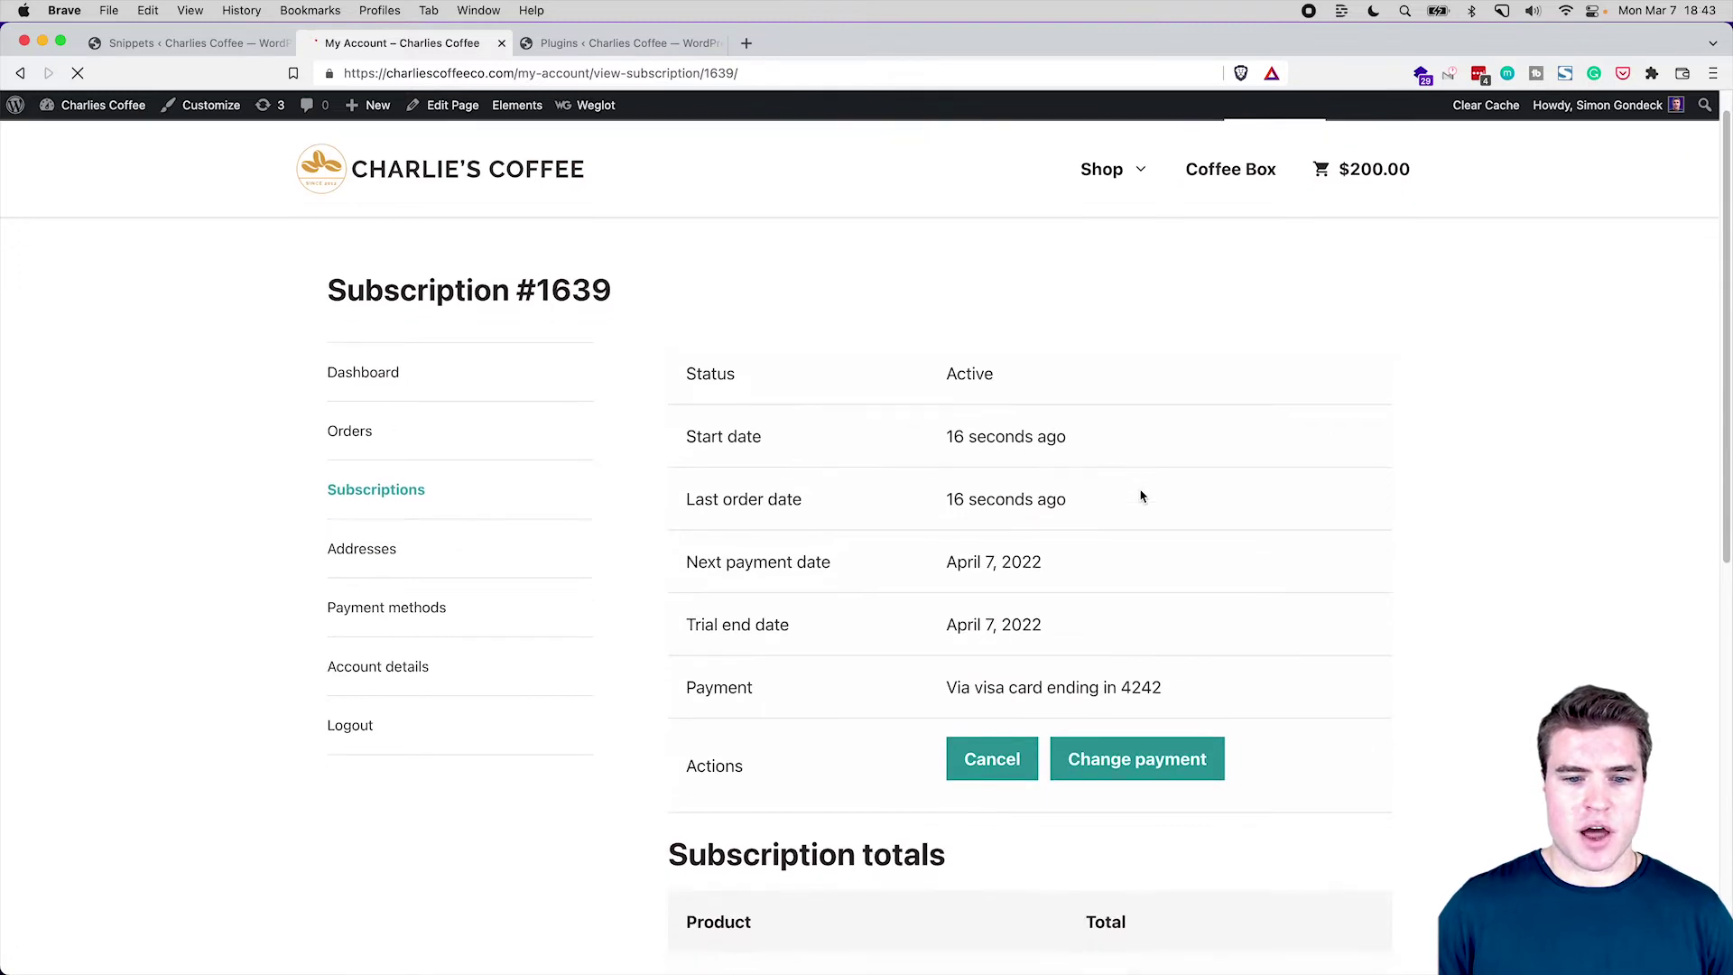
pyautogui.scroll(-3, 1141, 496)
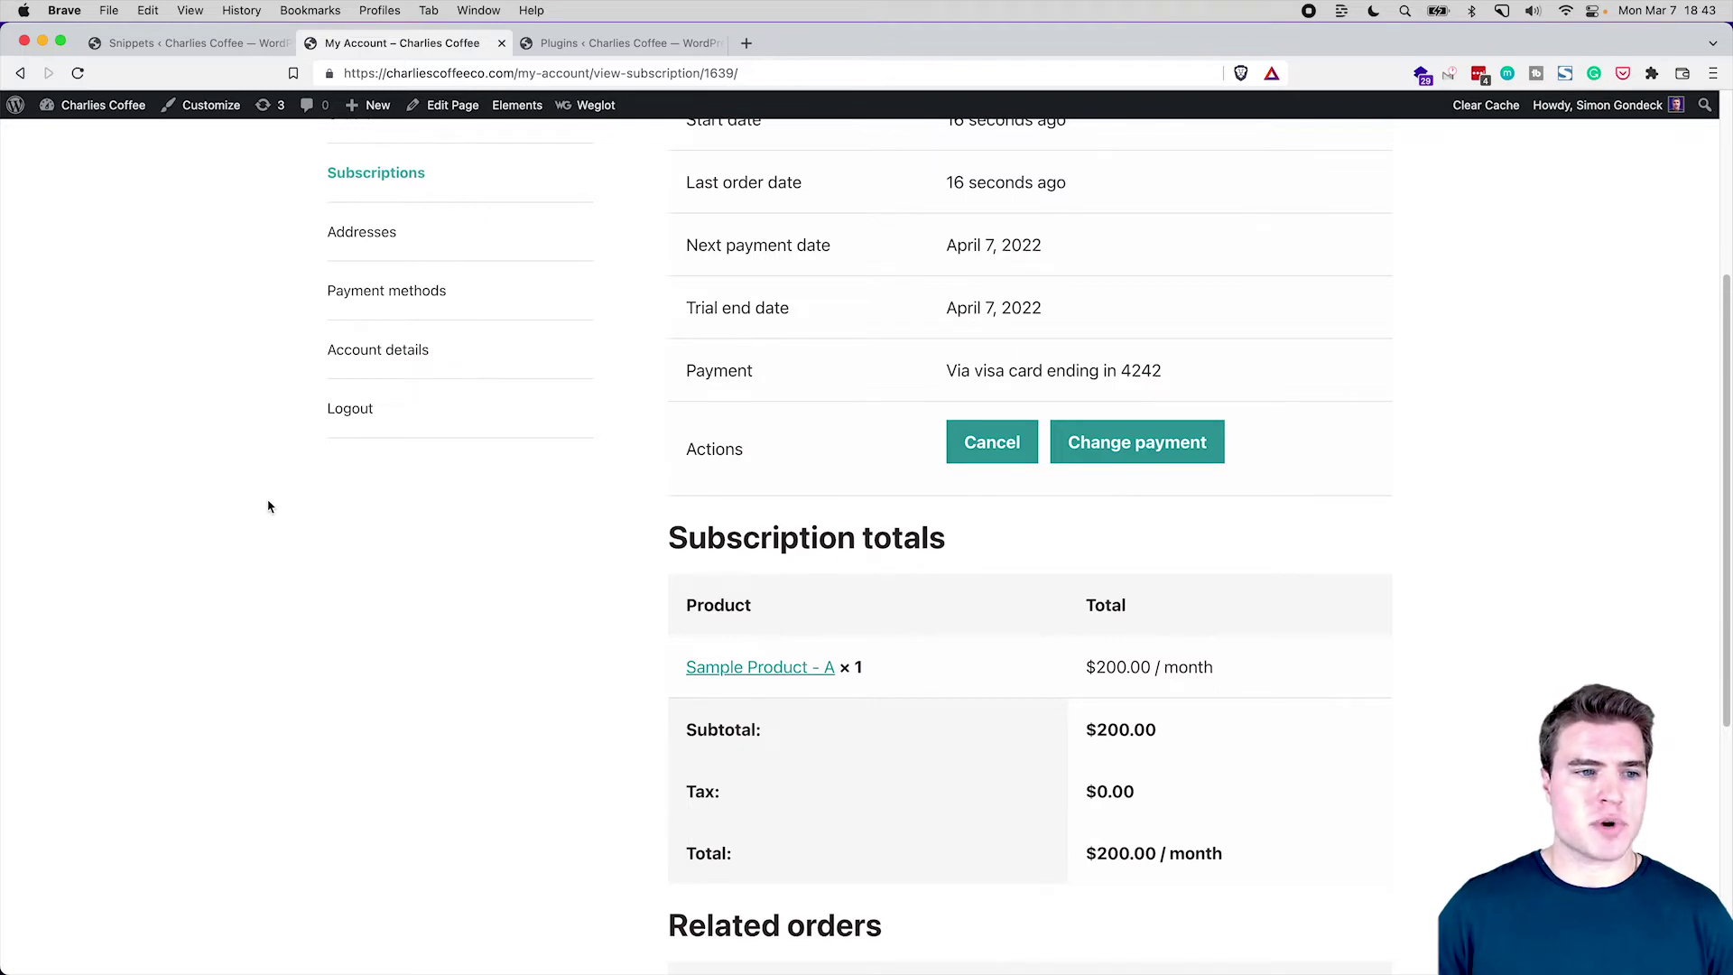
pyautogui.click(176, 45)
# Open the Subscriptions tab of the WooCommerce settings
pyautogui.moveTo(117, 384)
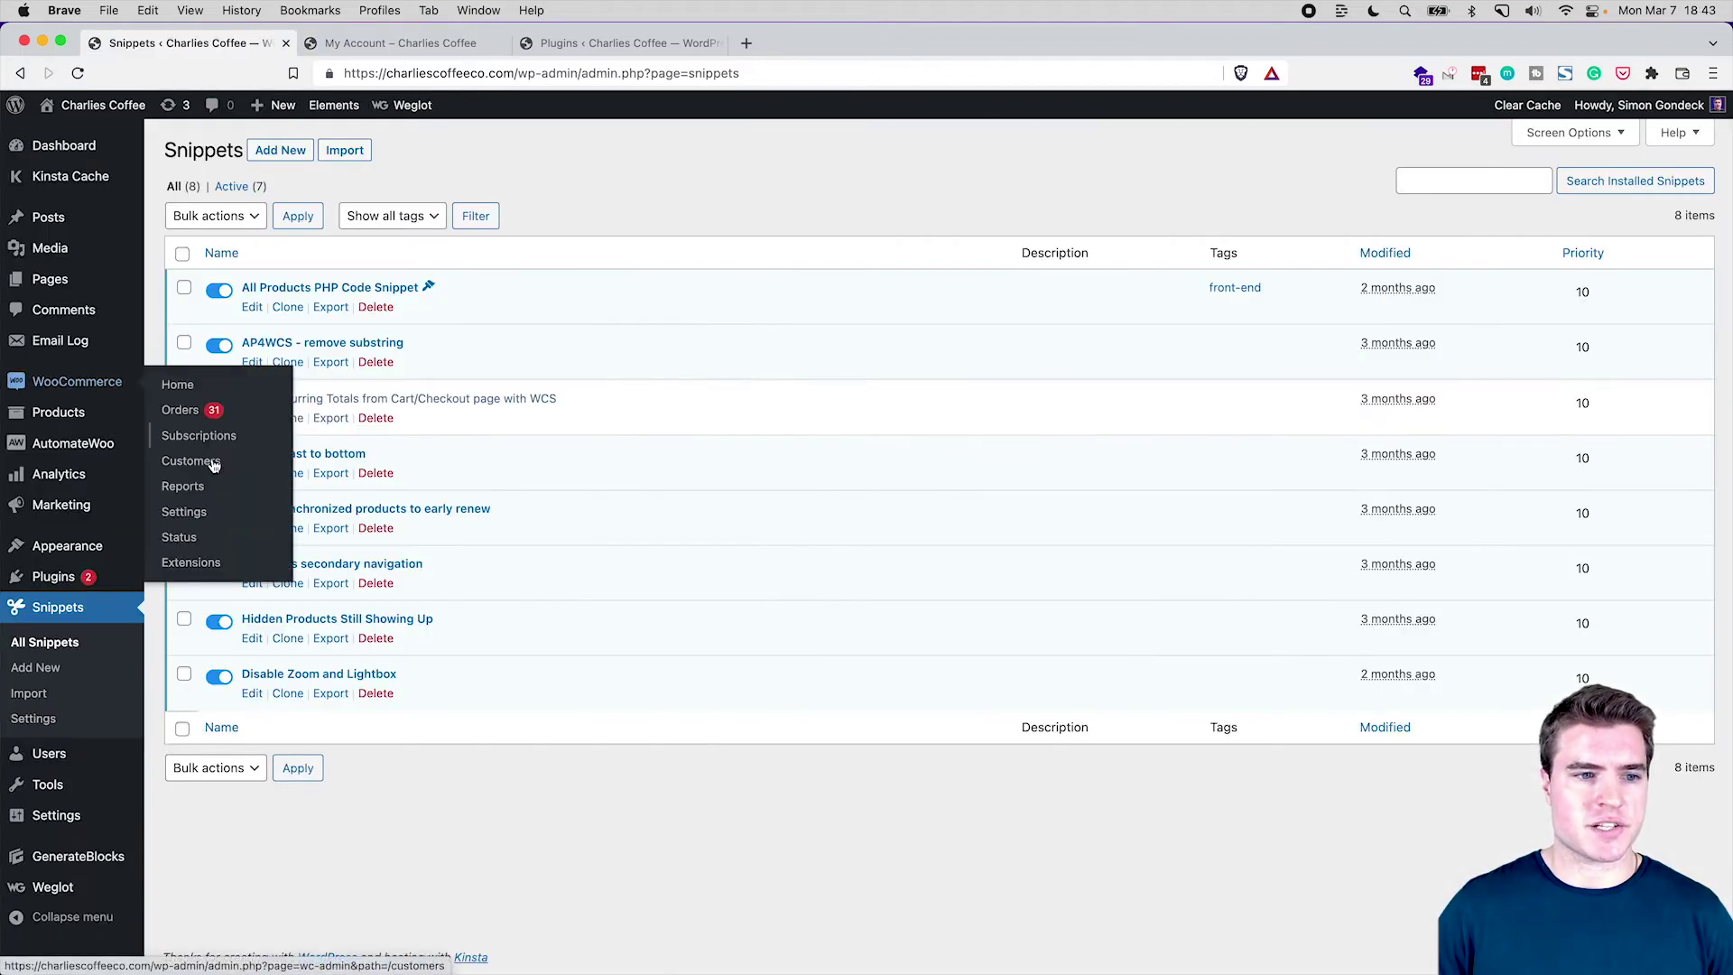
pyautogui.click(222, 509)
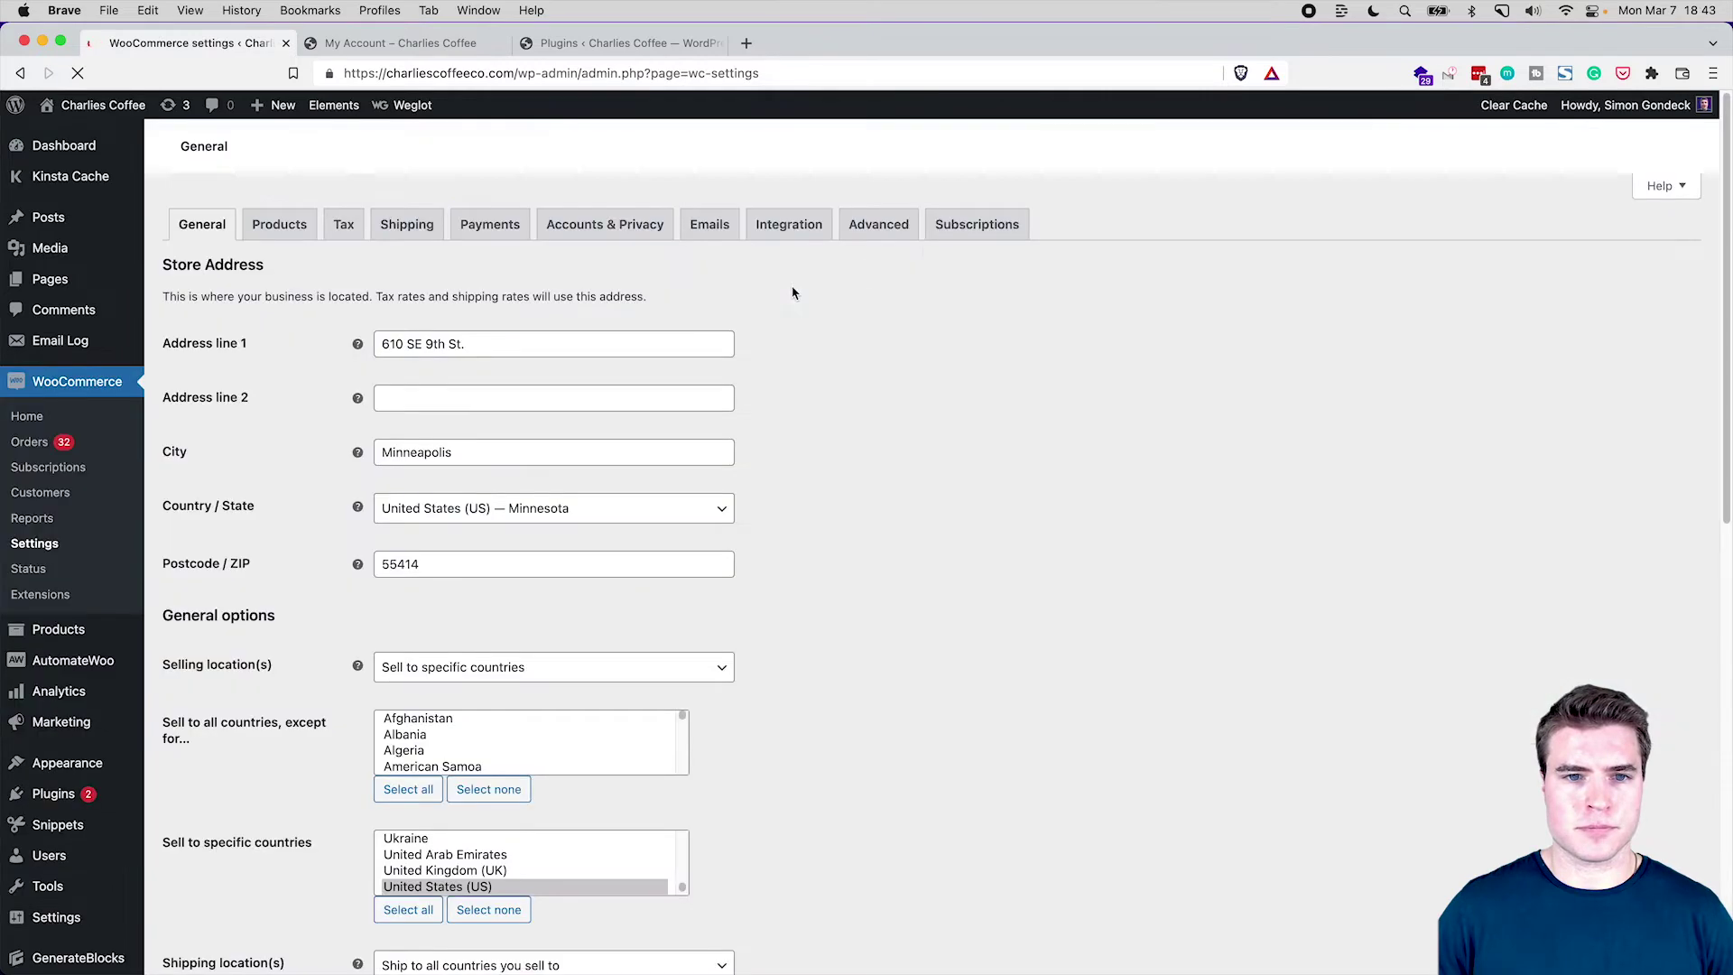
pyautogui.click(978, 225)
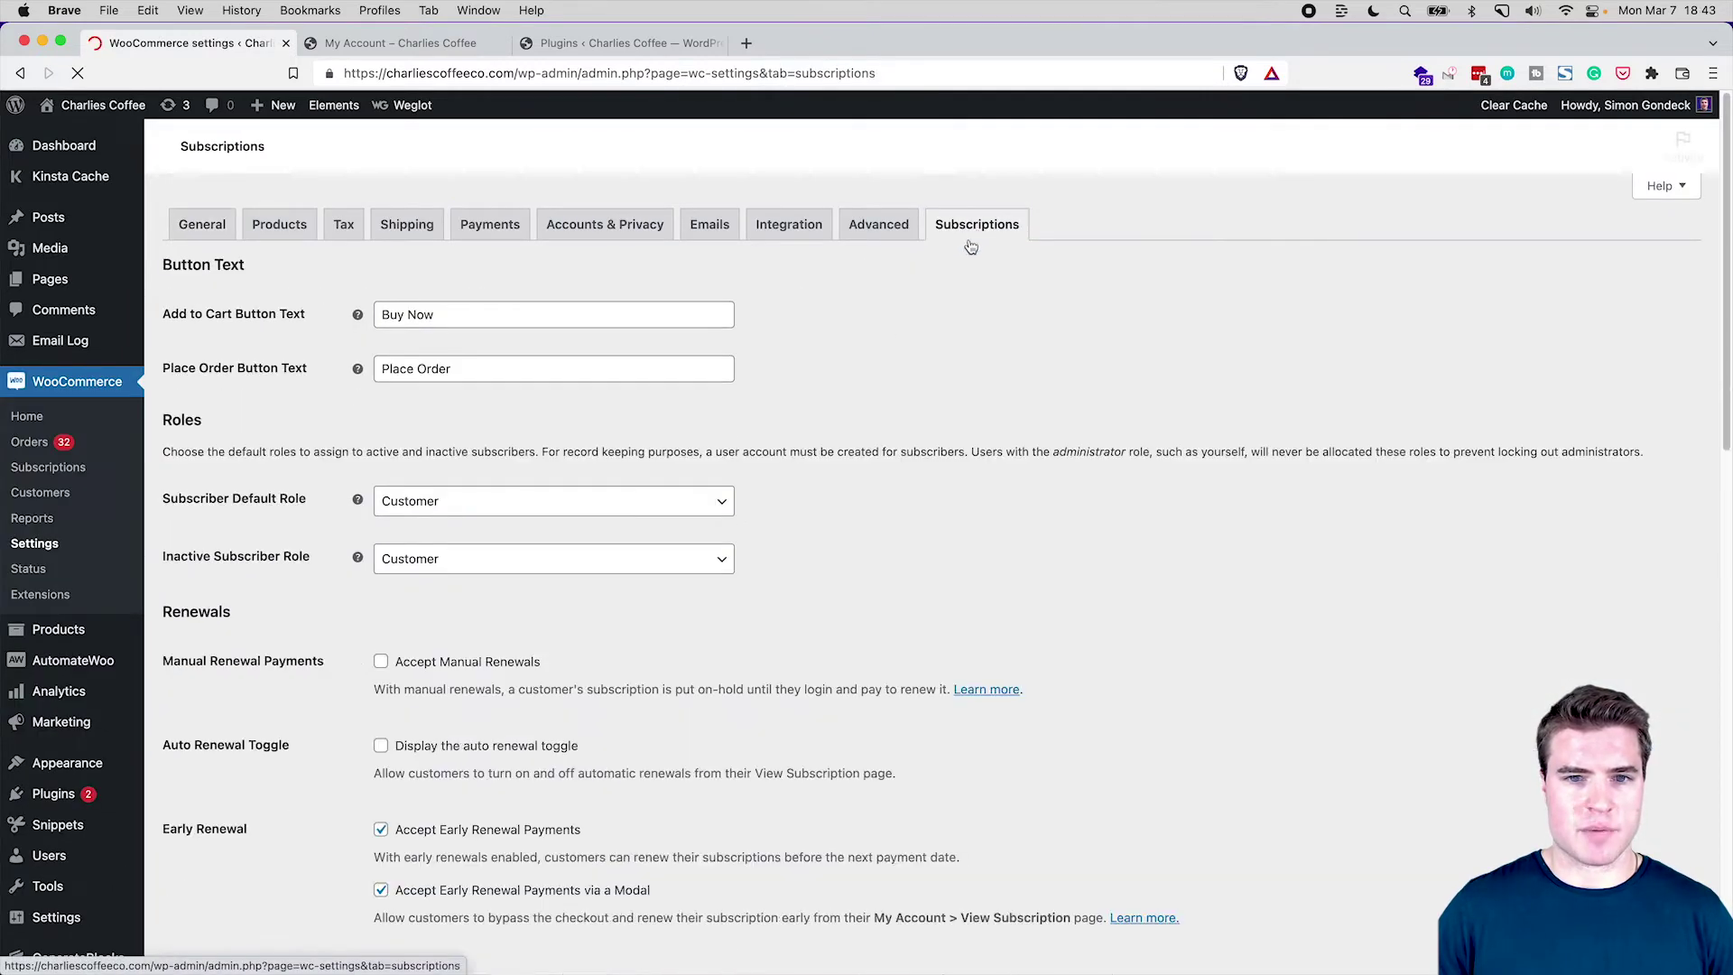
pyautogui.scroll(-5, 932, 500)
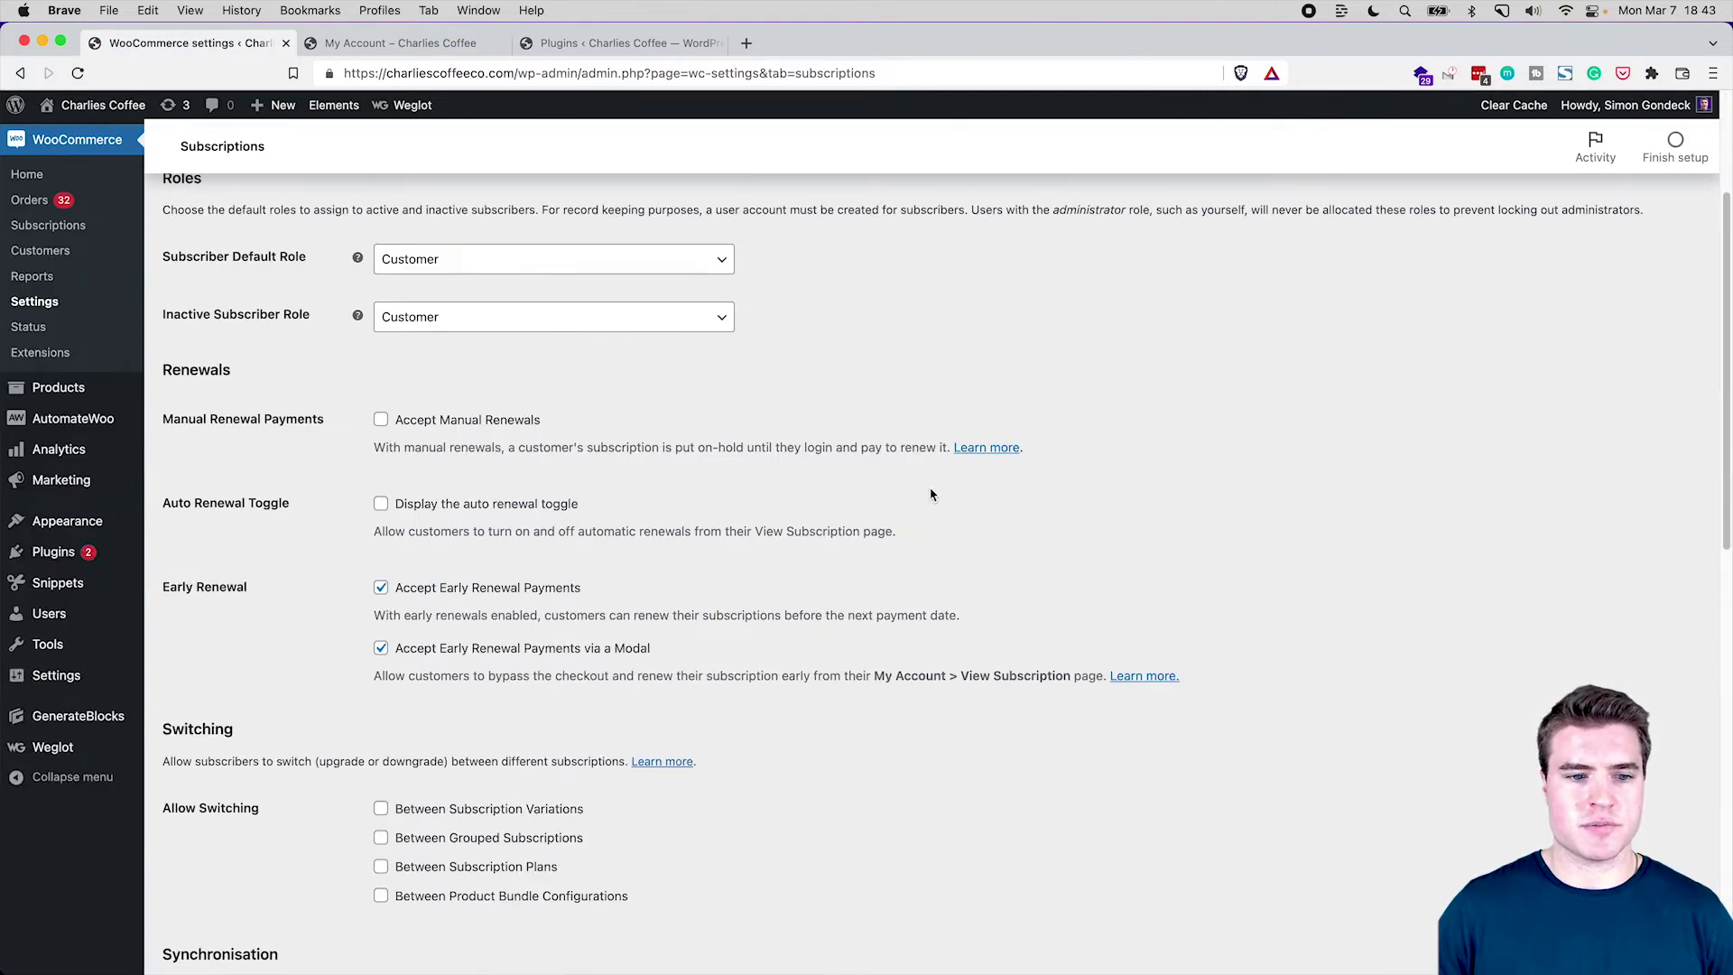
pyautogui.scroll(-3, 931, 500)
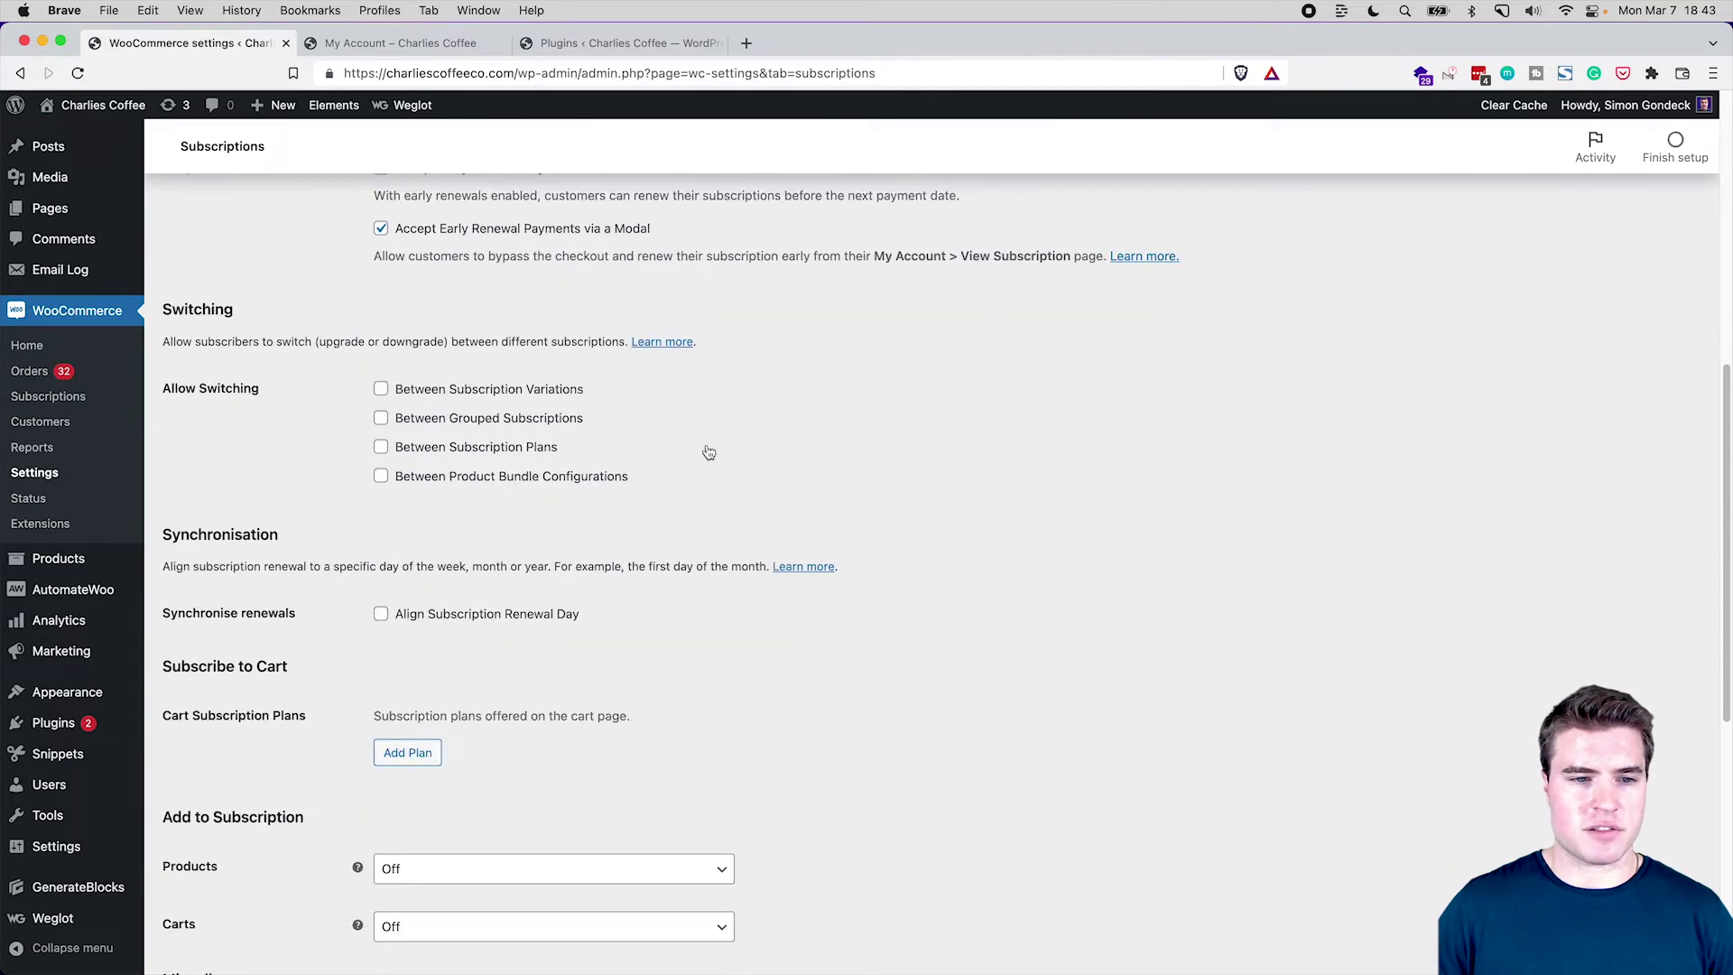
# Allow switching between variations, grouped products, plans and bundles; keep proration Never and full sign-up fee
pyautogui.click(515, 389)
pyautogui.click(503, 418)
pyautogui.click(492, 447)
pyautogui.click(485, 476)
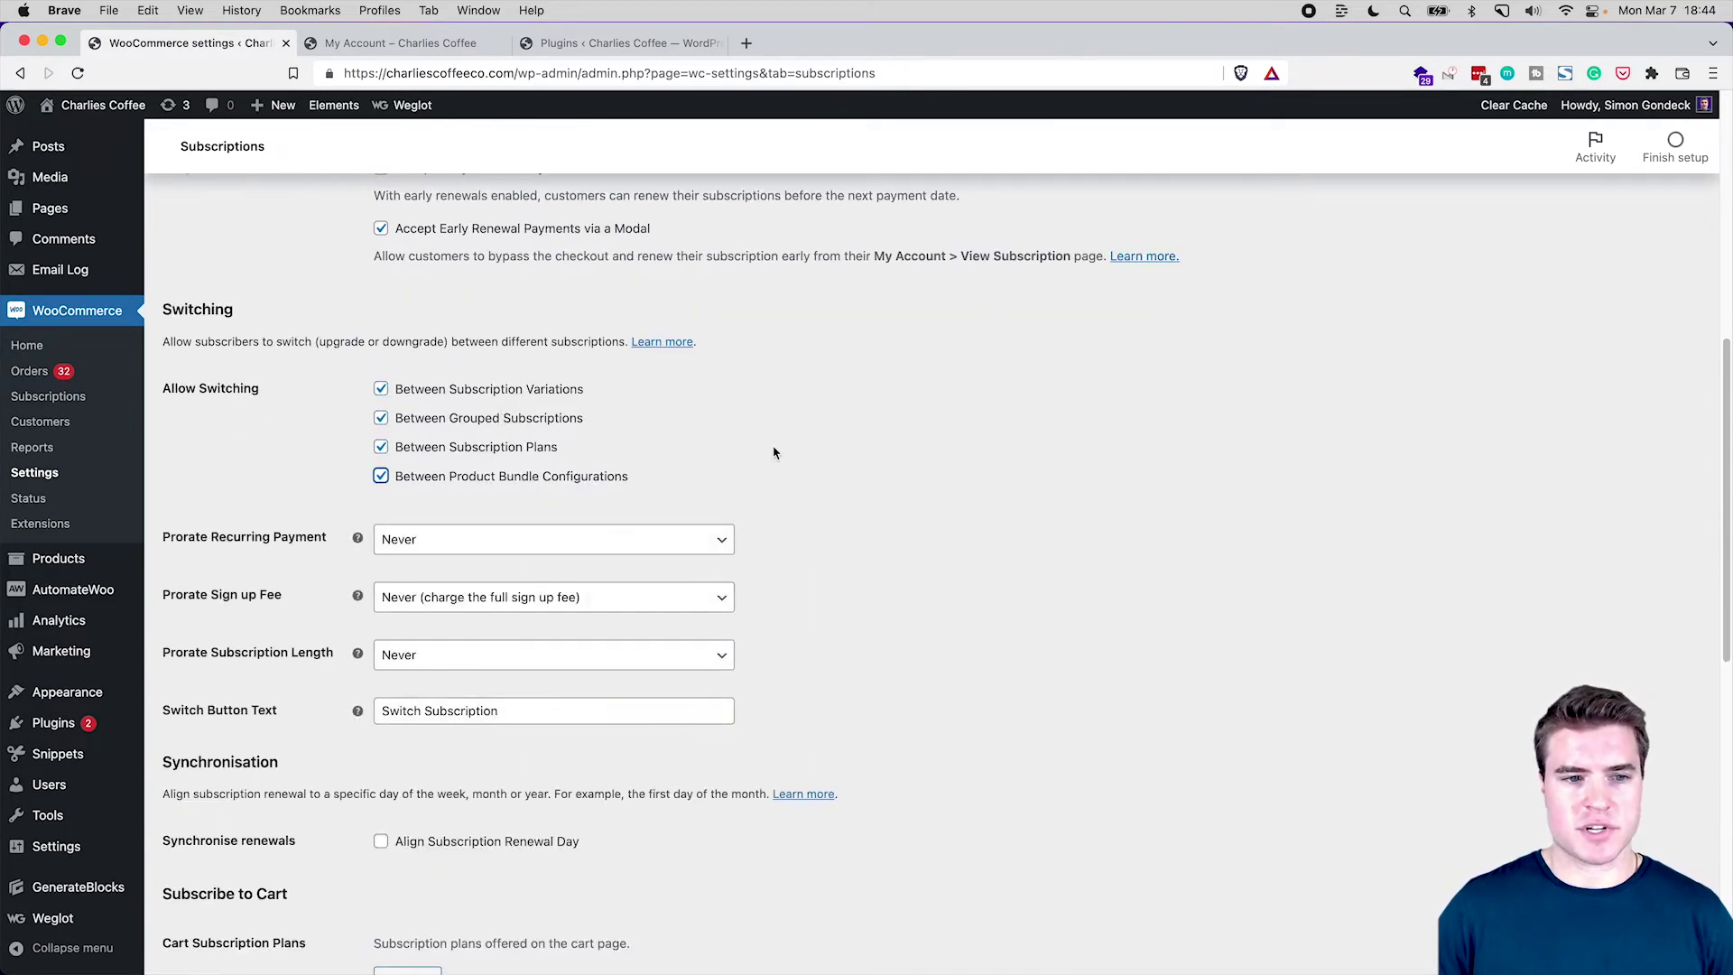
pyautogui.click(628, 539)
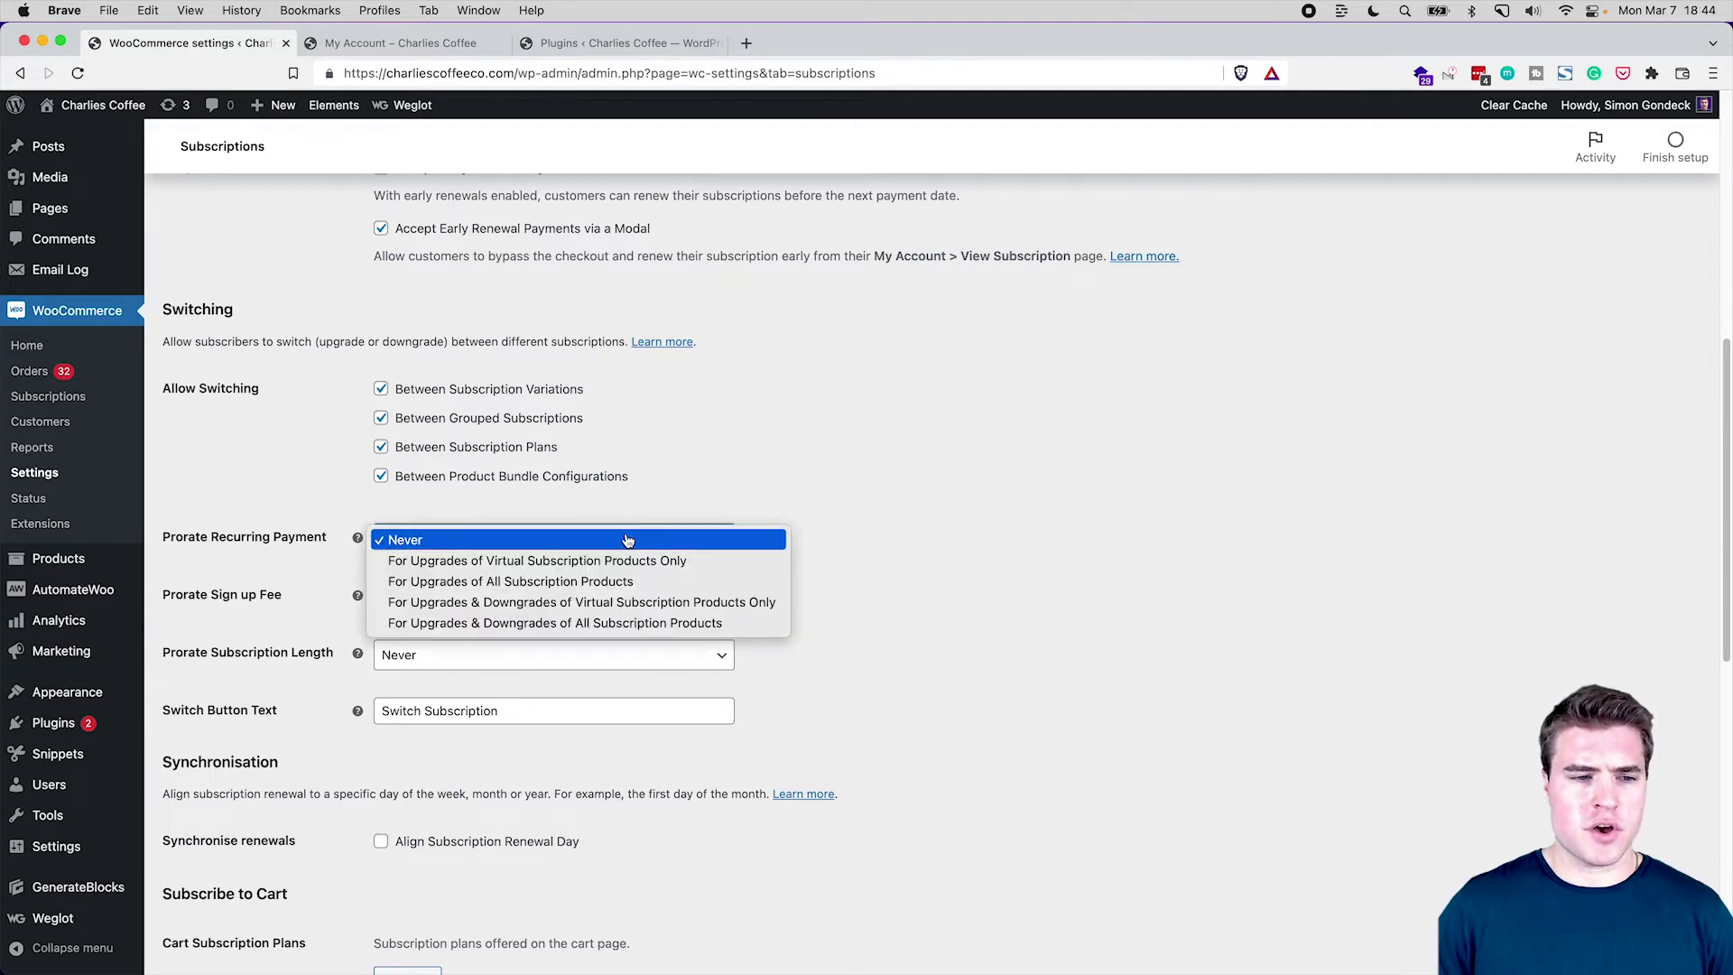
pyautogui.click(725, 515)
pyautogui.scroll(-1, 723, 519)
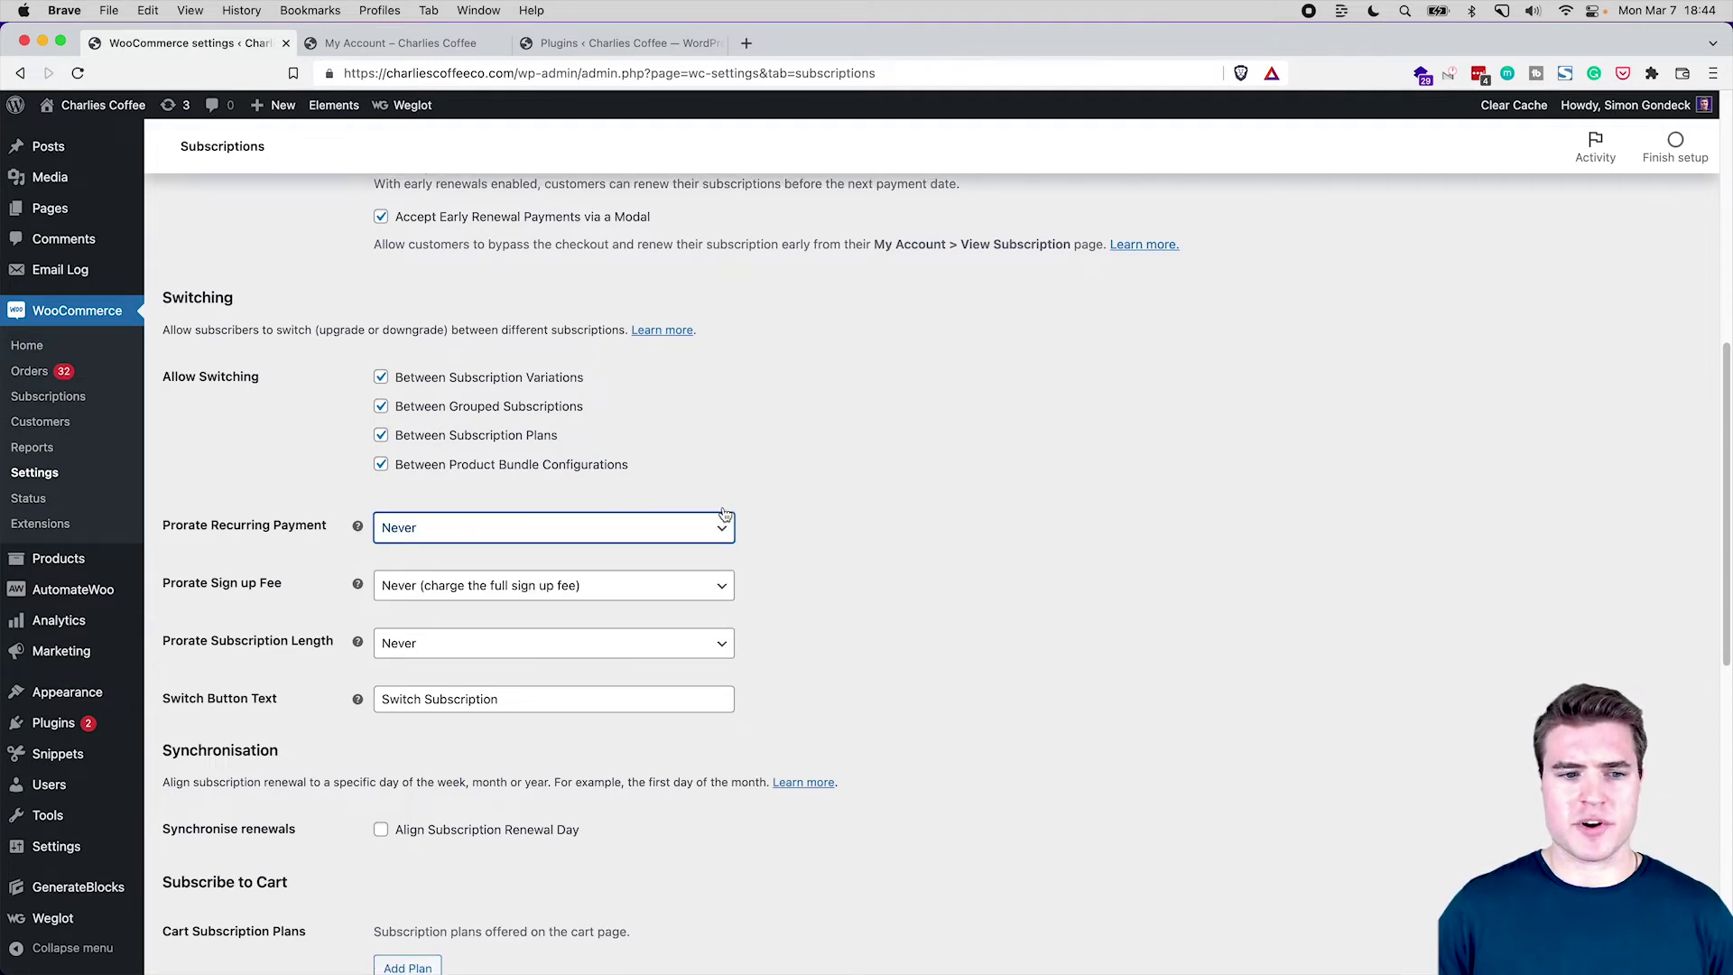
pyautogui.click(613, 594)
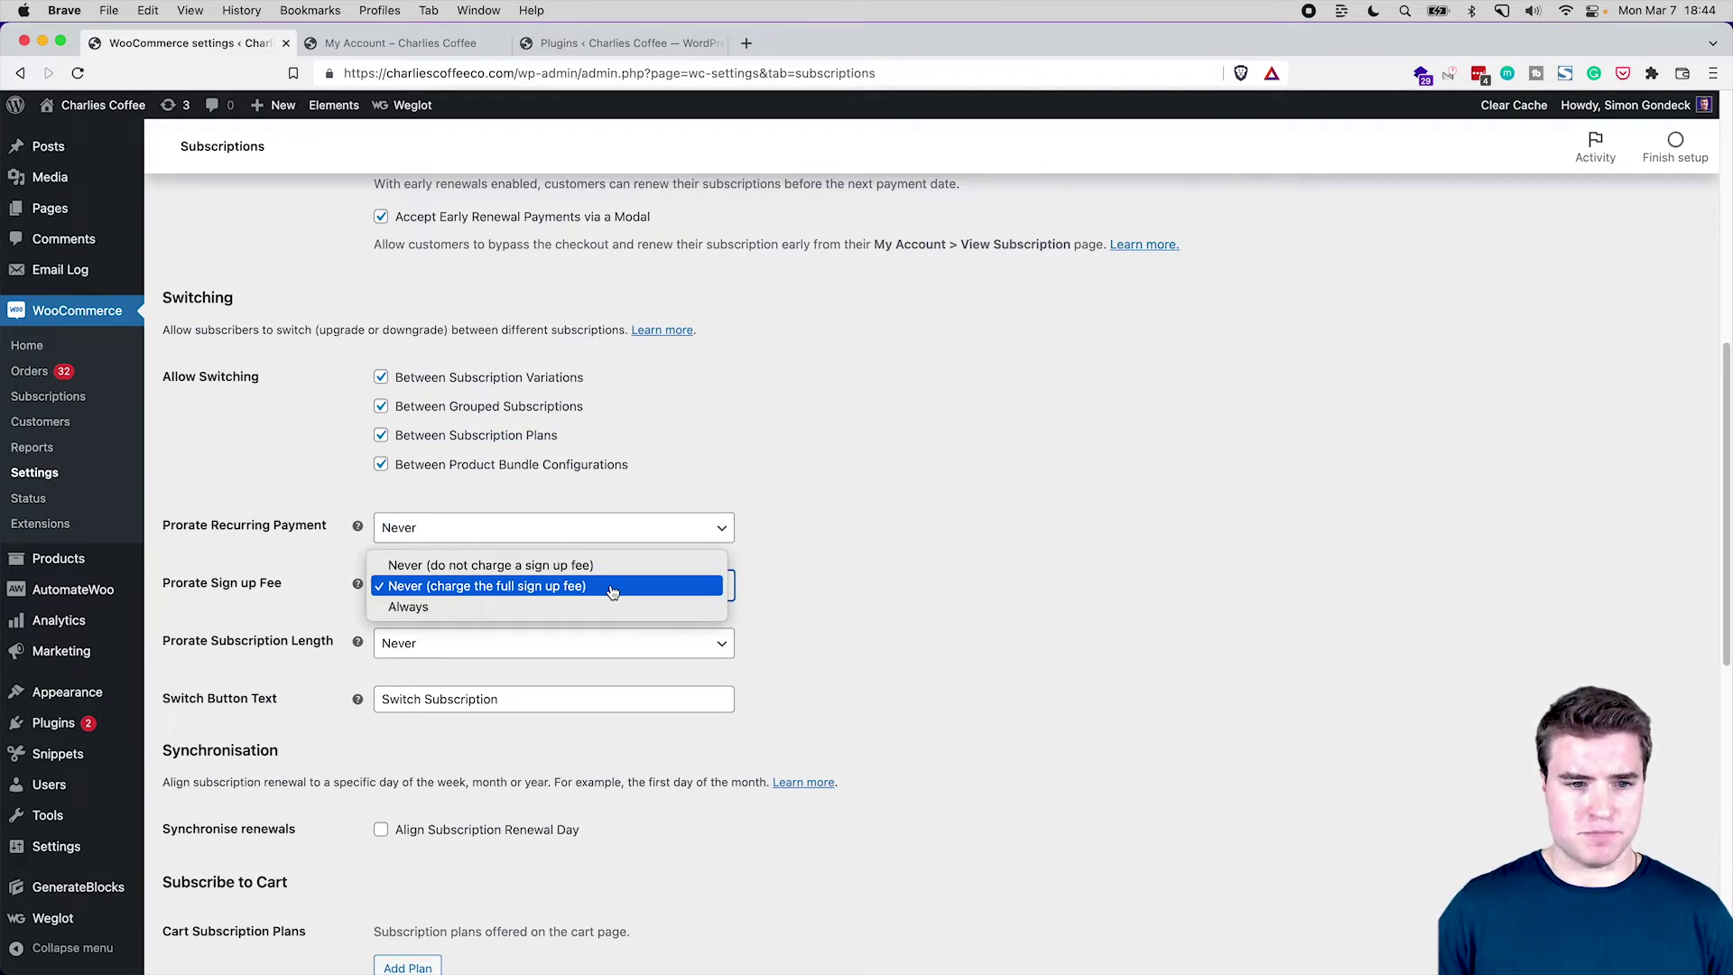
pyautogui.click(613, 588)
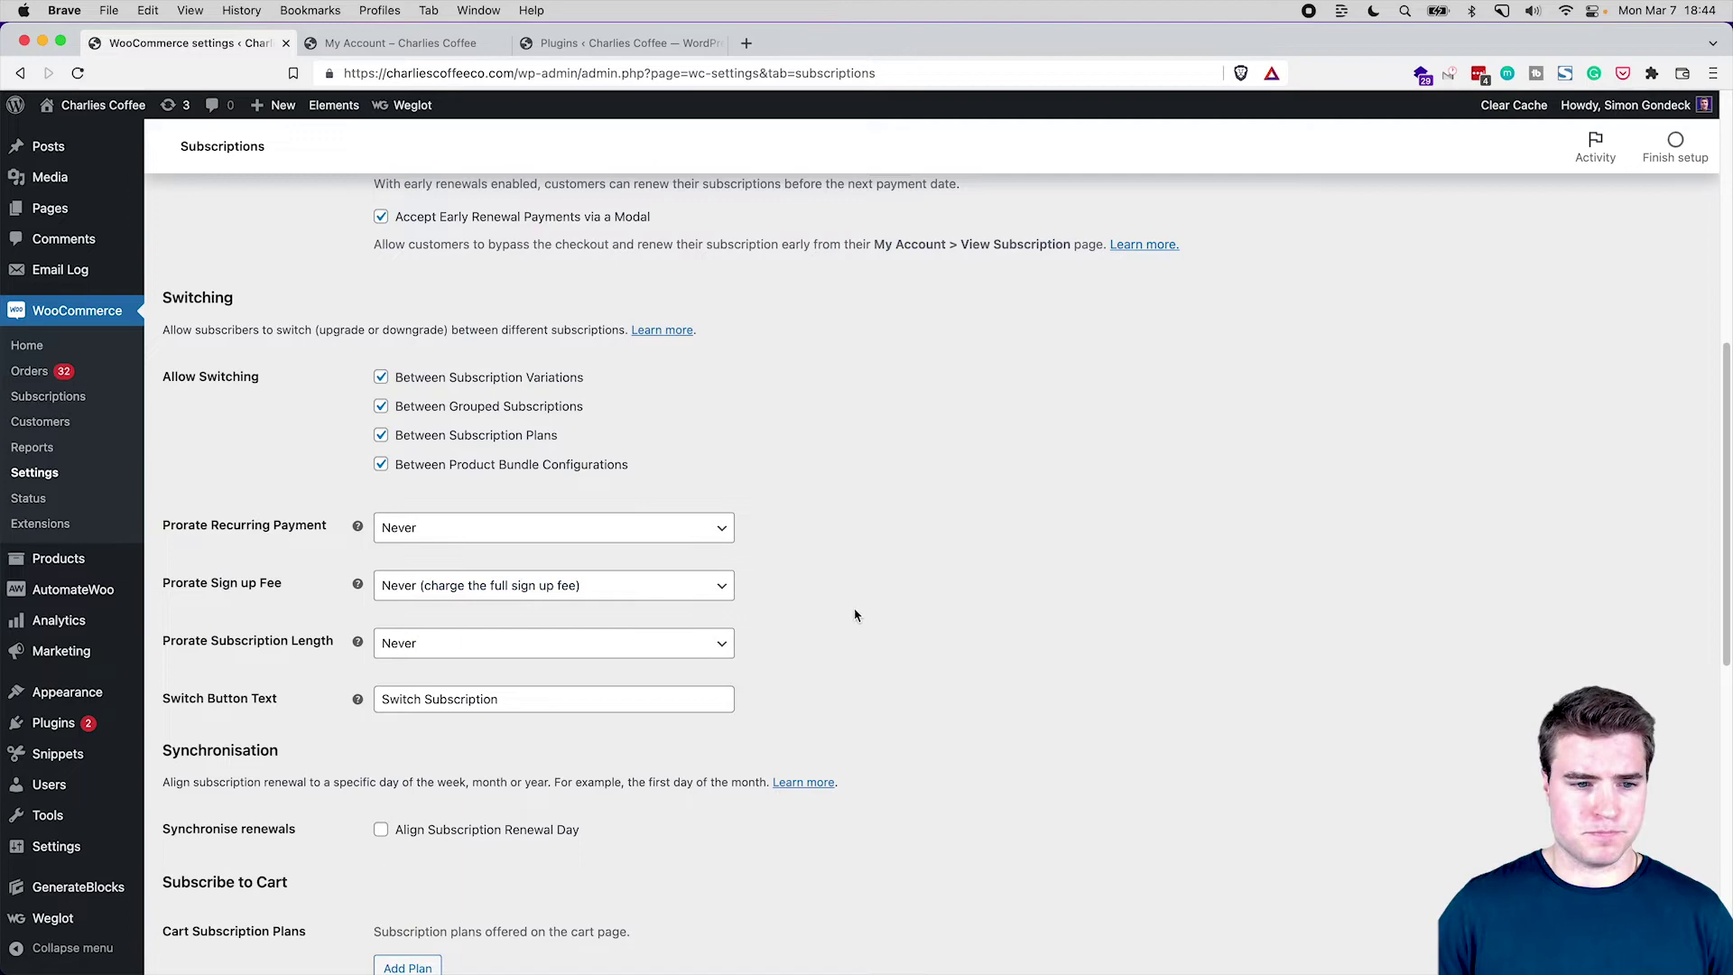
# Save the subscription settings and go to the customer's account tab
pyautogui.scroll(-10, 855, 615)
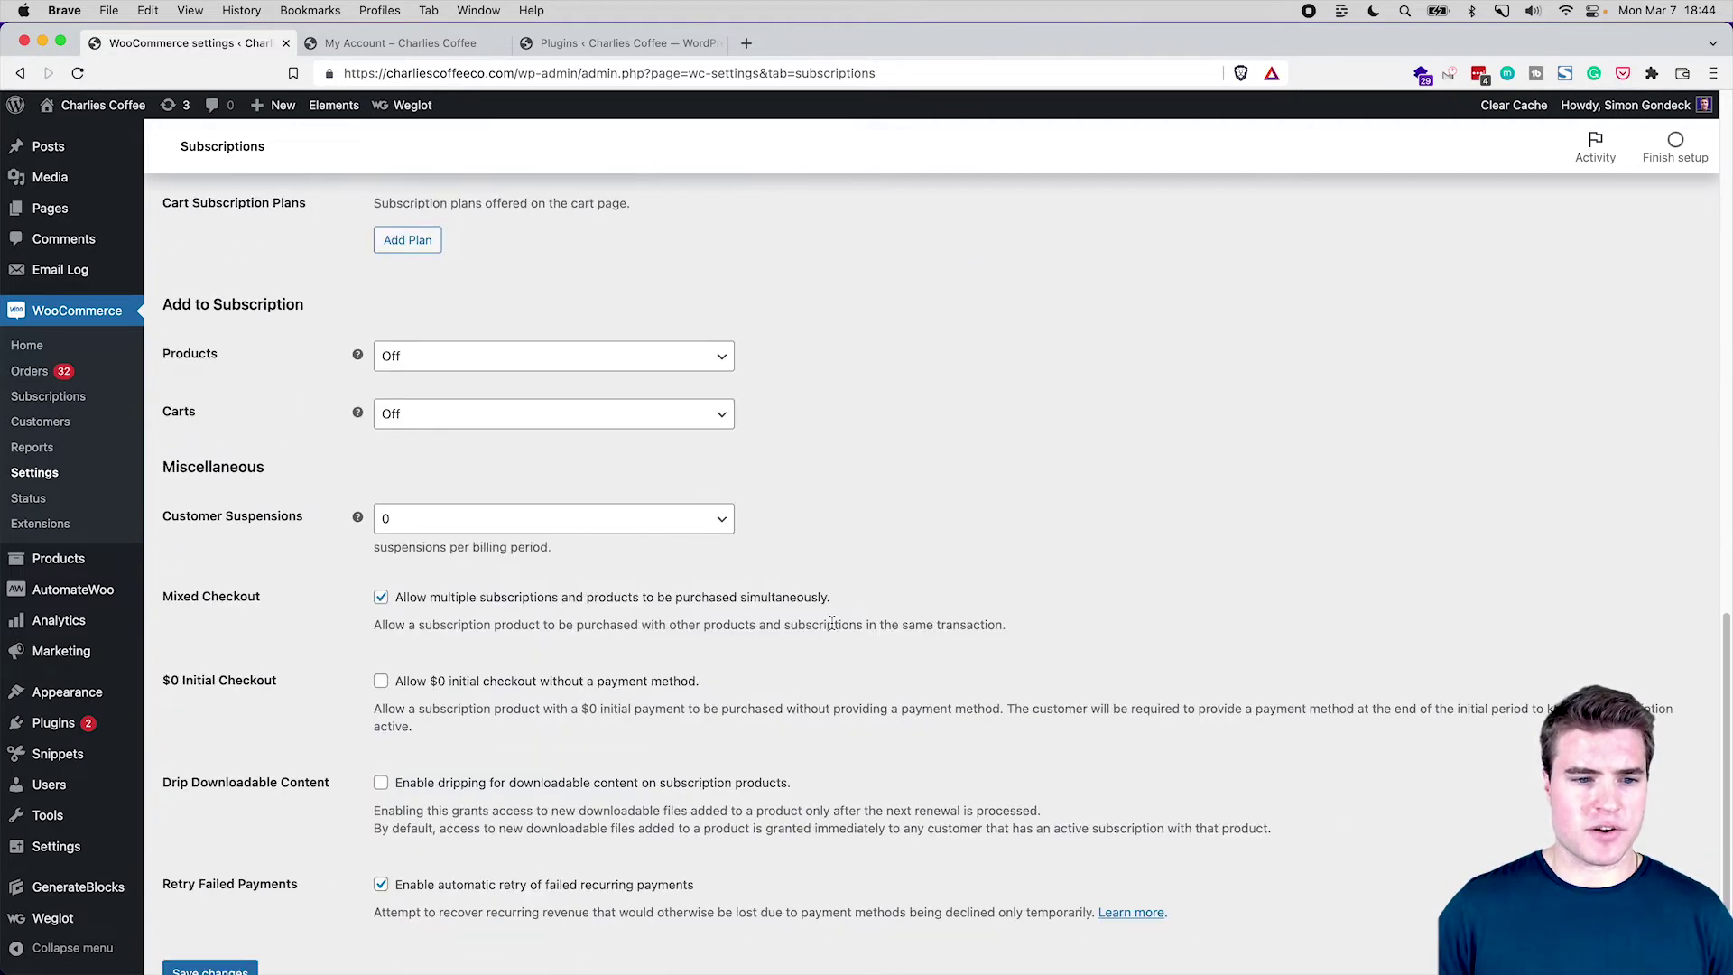
pyautogui.scroll(-2, 832, 623)
pyautogui.click(213, 876)
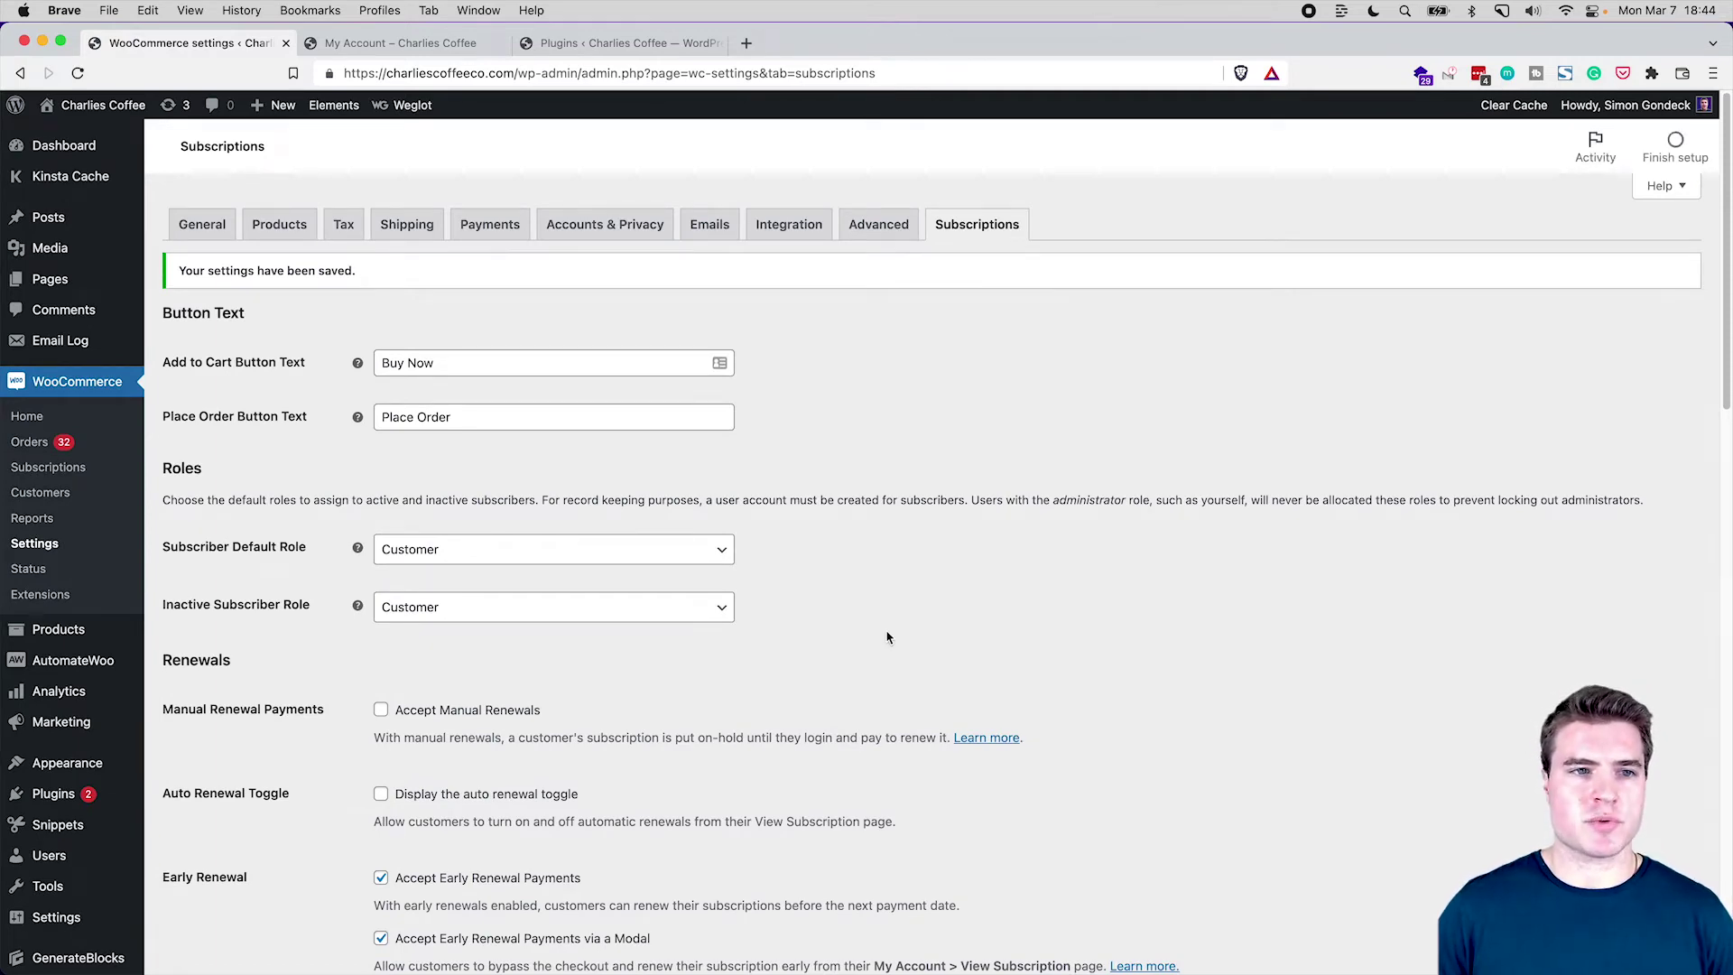
pyautogui.hotkey('ctrl', 'Tab')
# Reload the subscription page, start a switch, and choose type B
pyautogui.press('super+r')
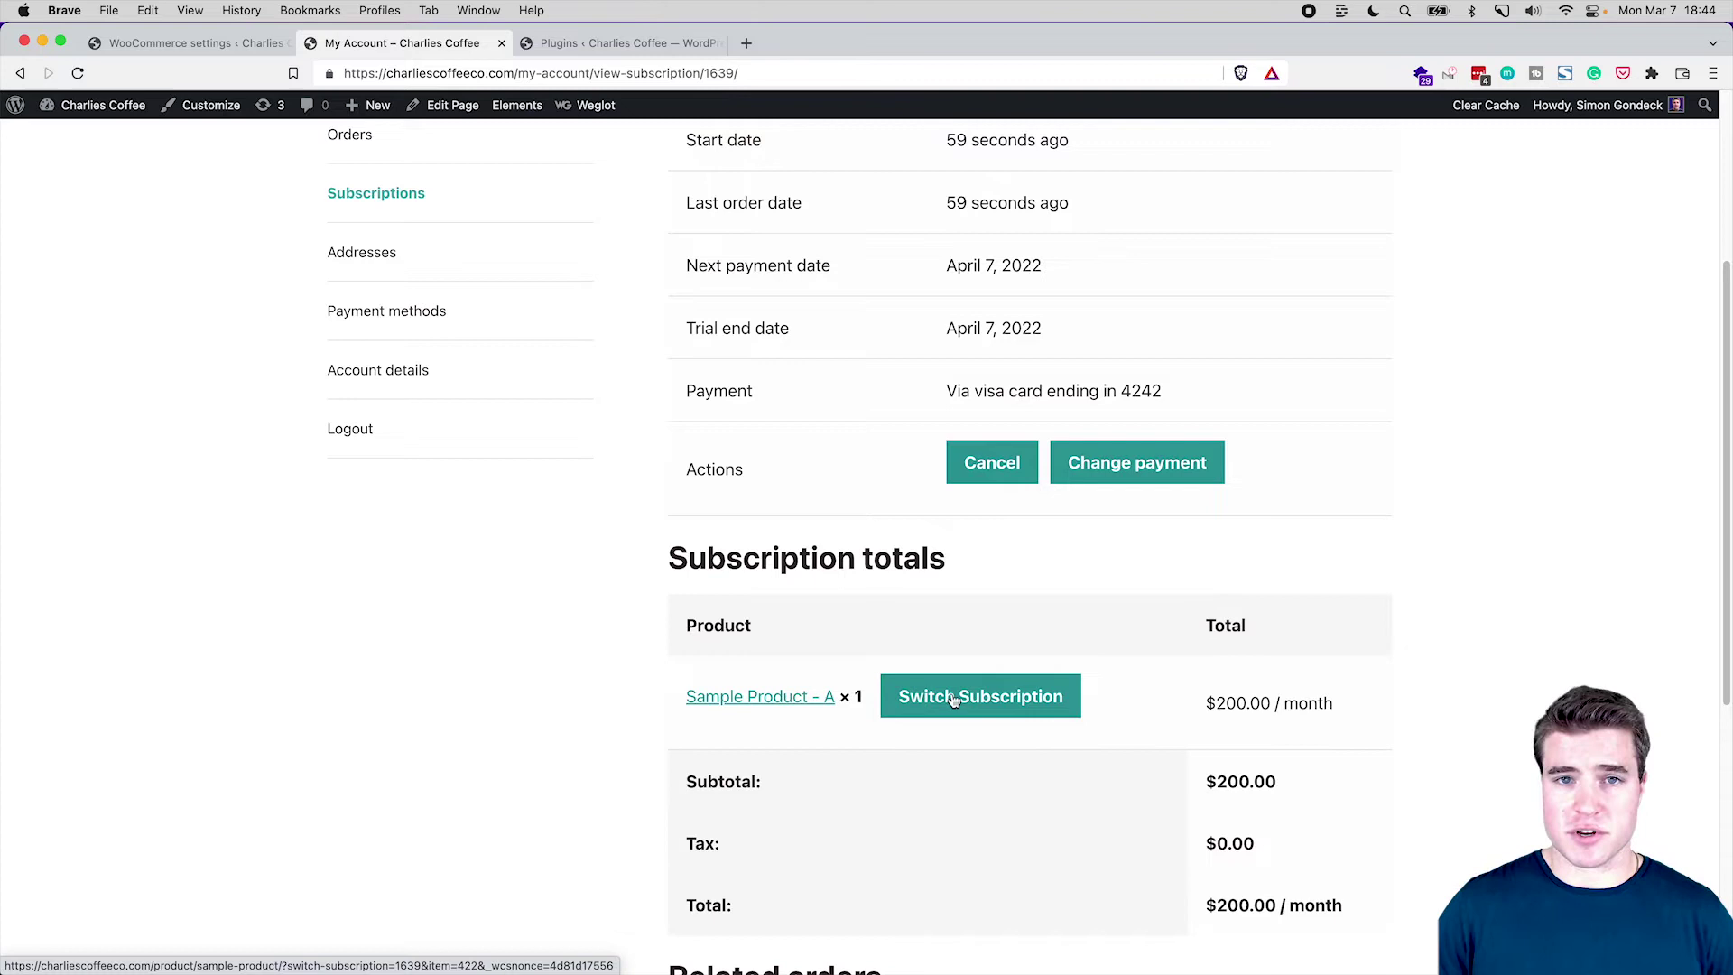
pyautogui.click(955, 700)
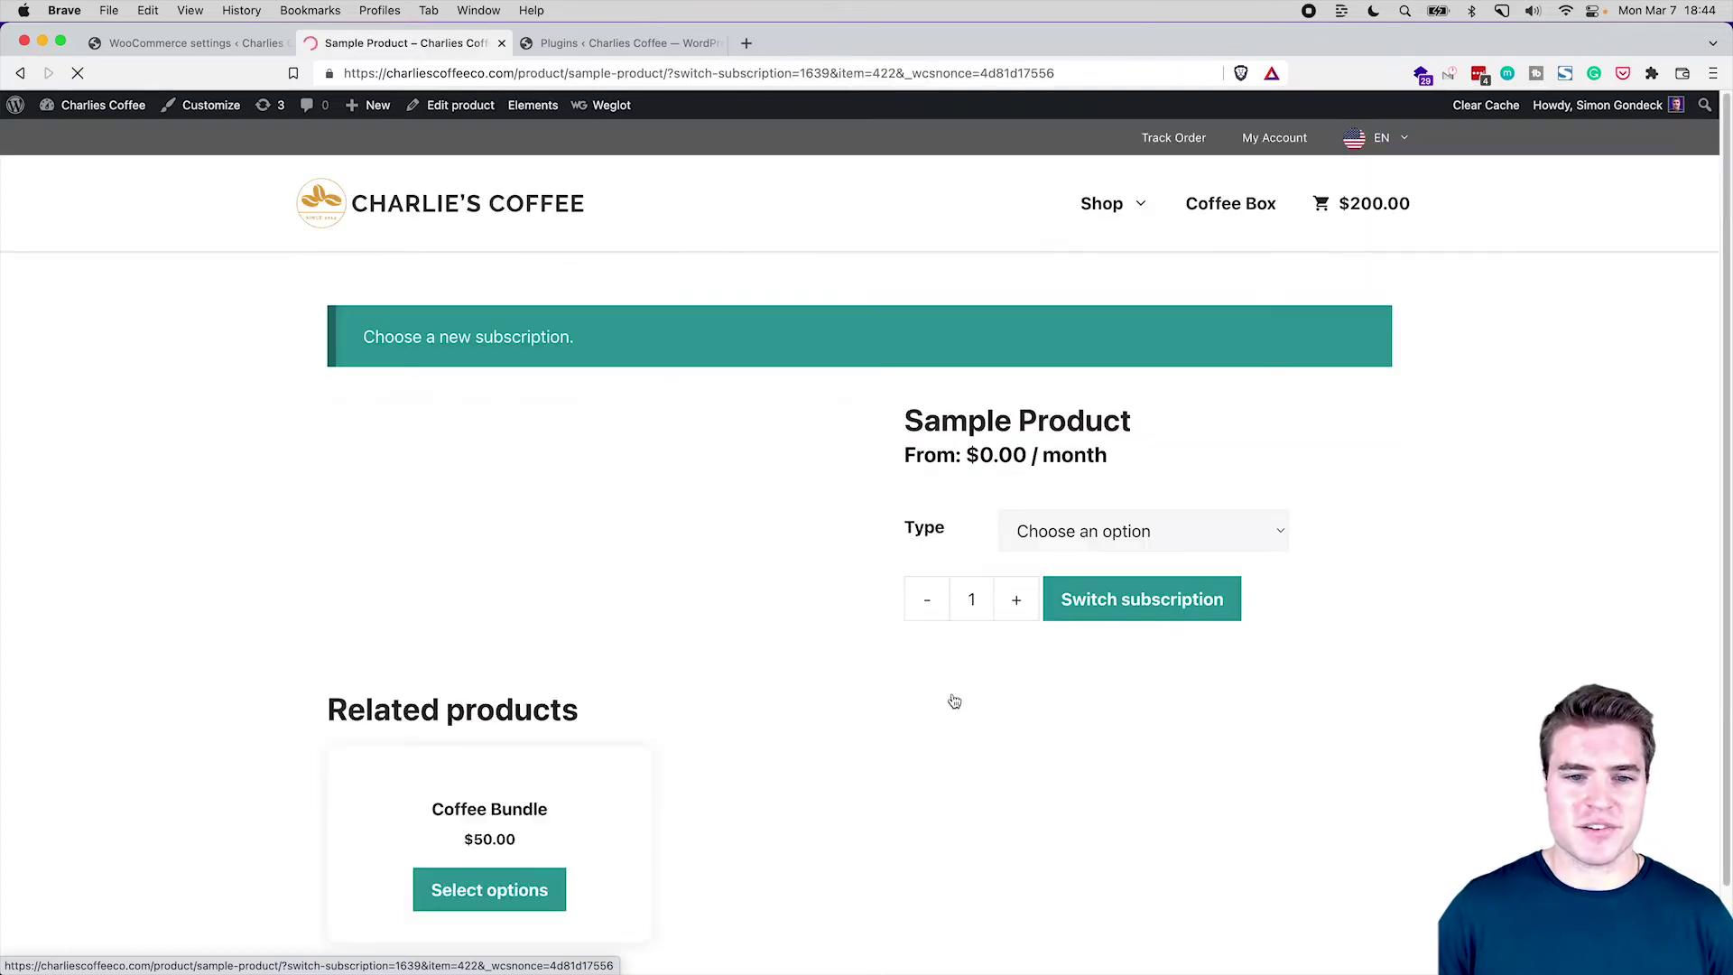
pyautogui.click(1099, 534)
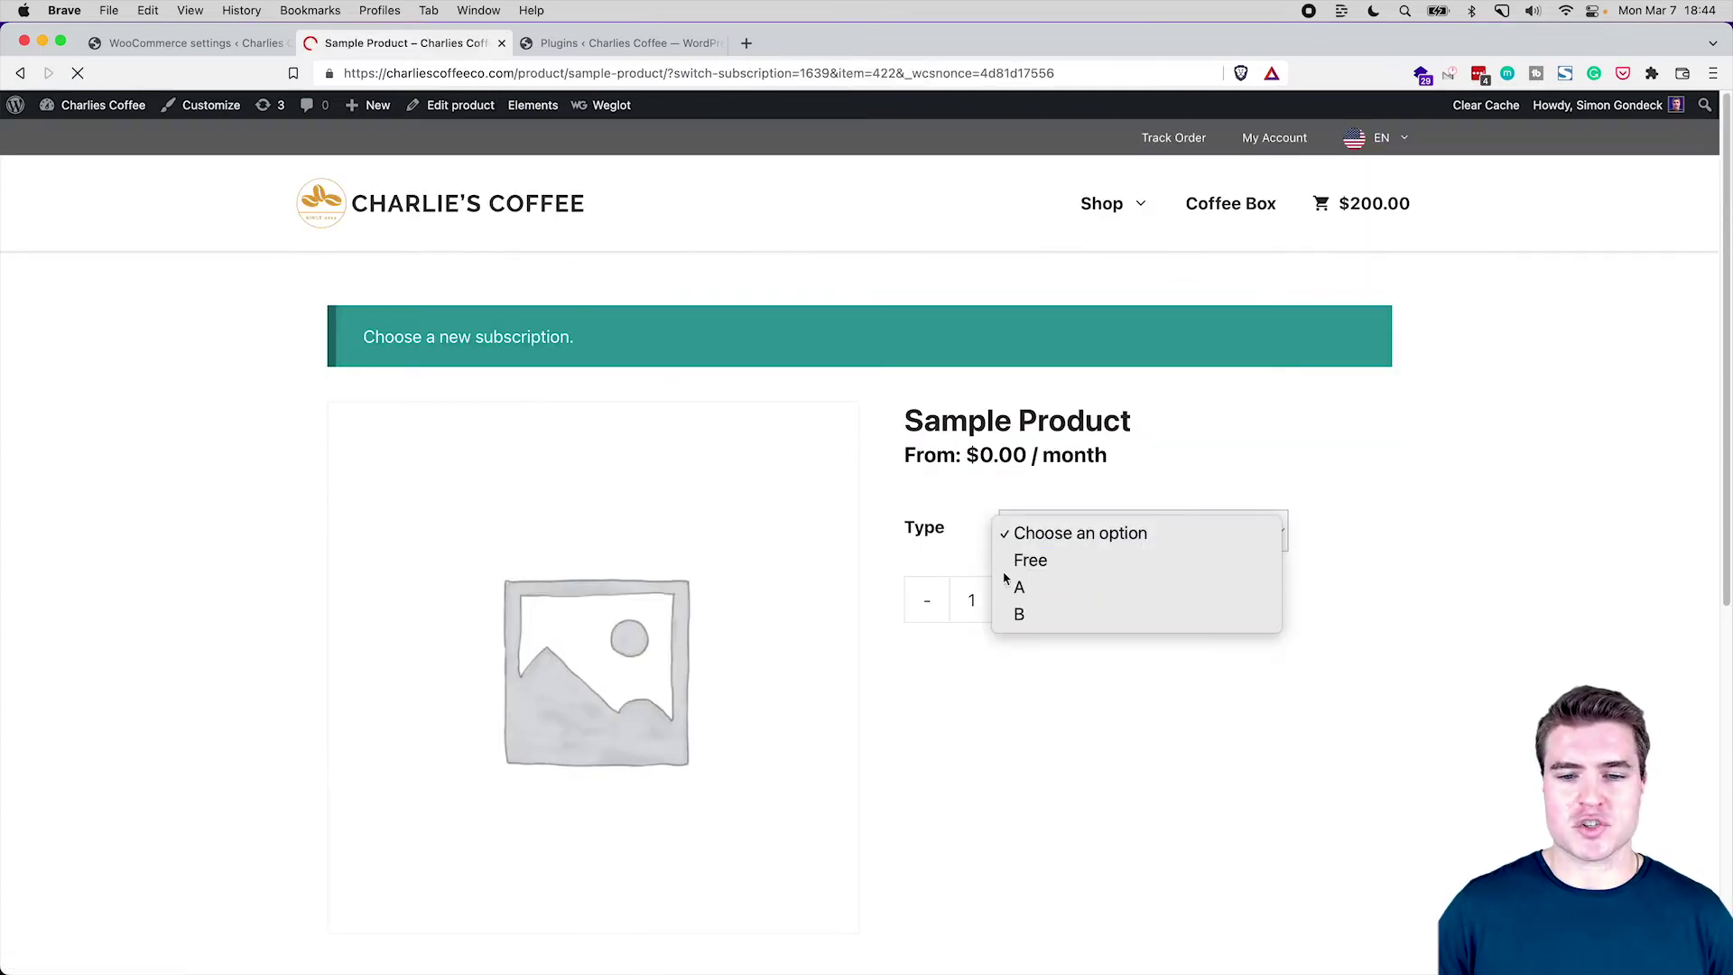
pyautogui.click(1030, 611)
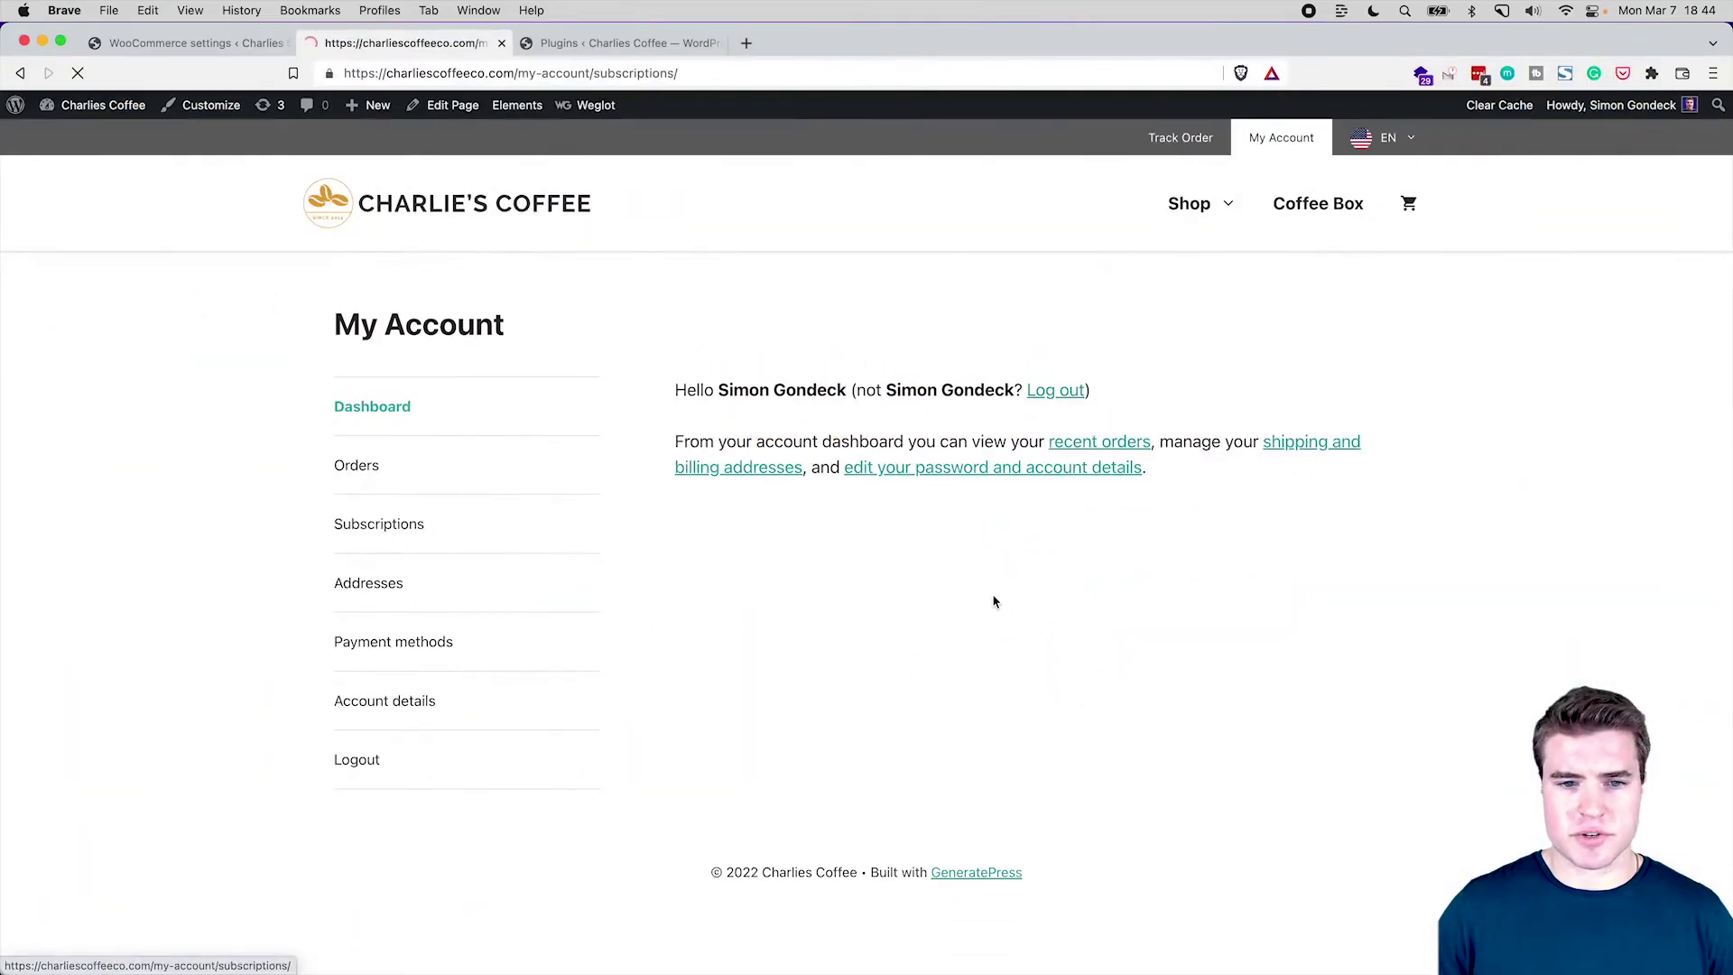
# Reopen the subscription's details, start the switch again, and open the Type list
pyautogui.click(1295, 465)
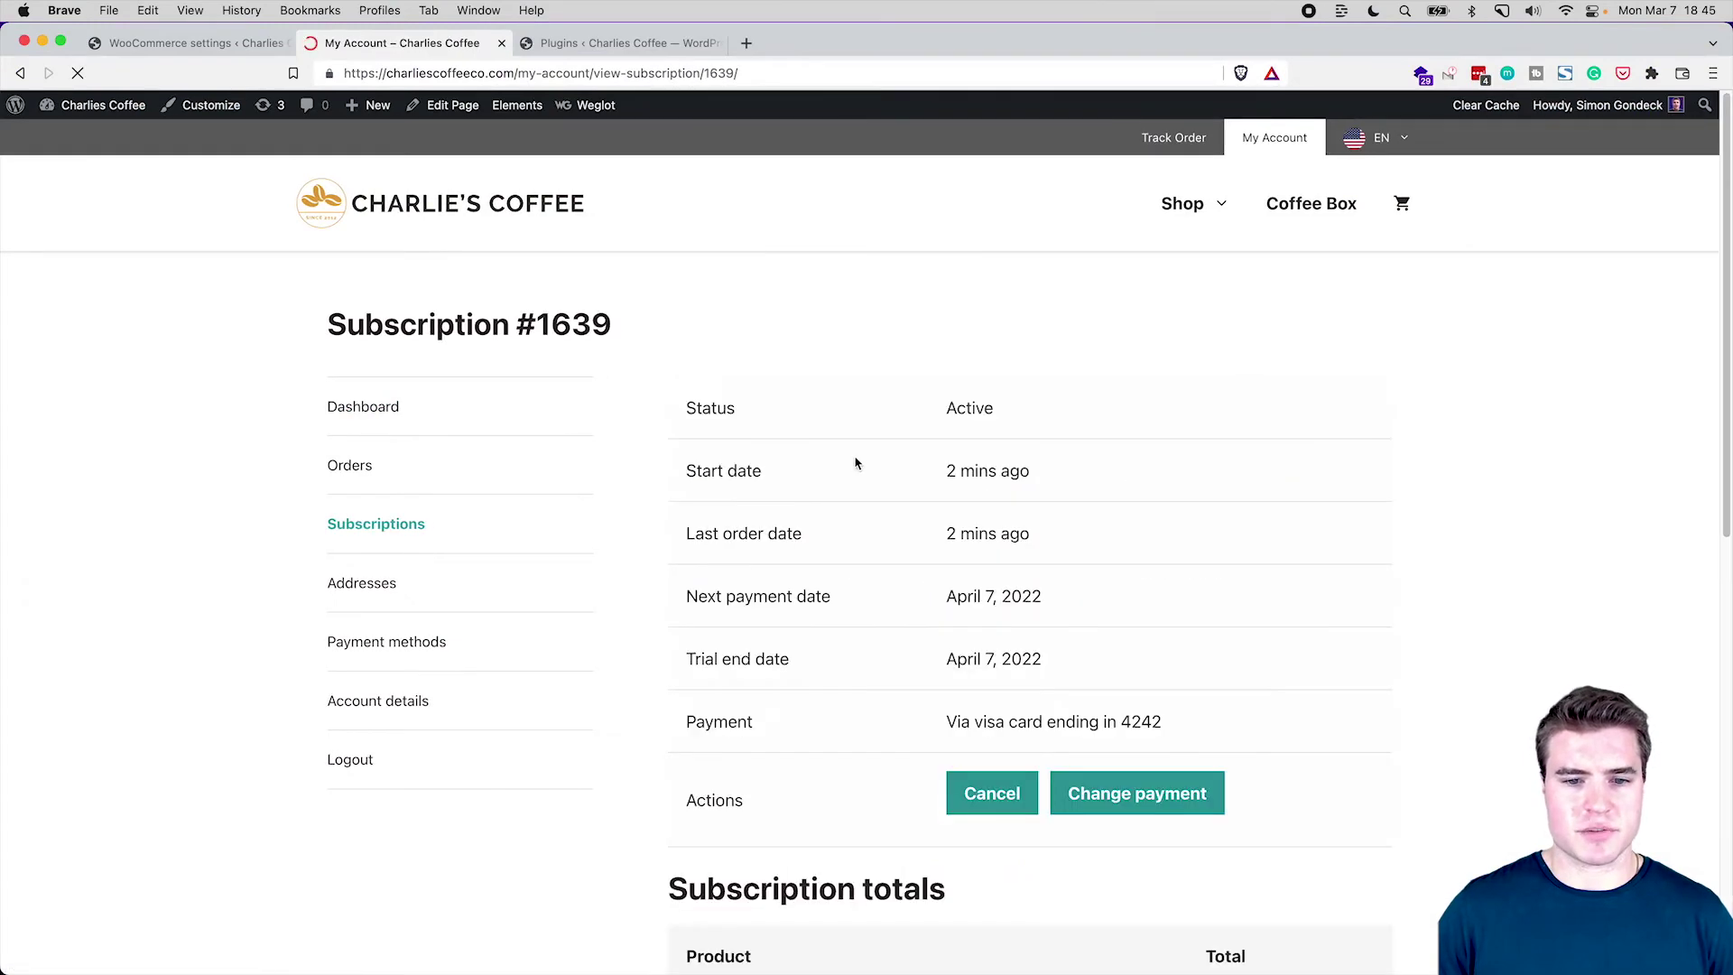
pyautogui.scroll(-5, 863, 456)
pyautogui.click(983, 589)
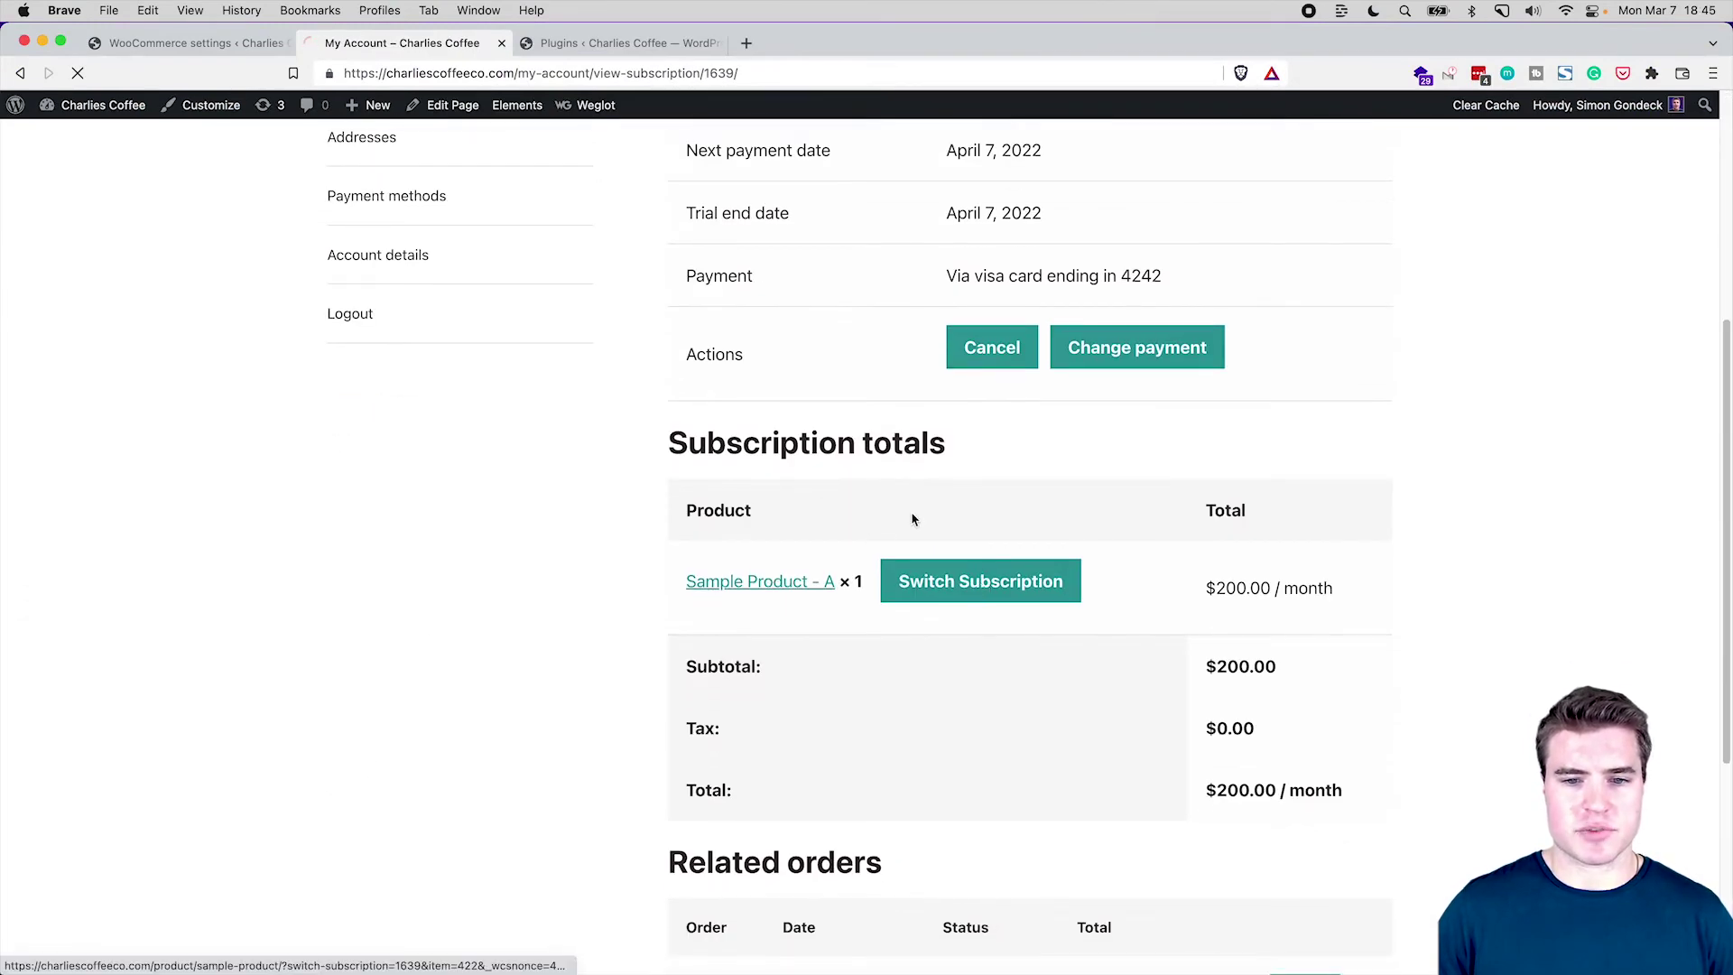
pyautogui.click(1142, 530)
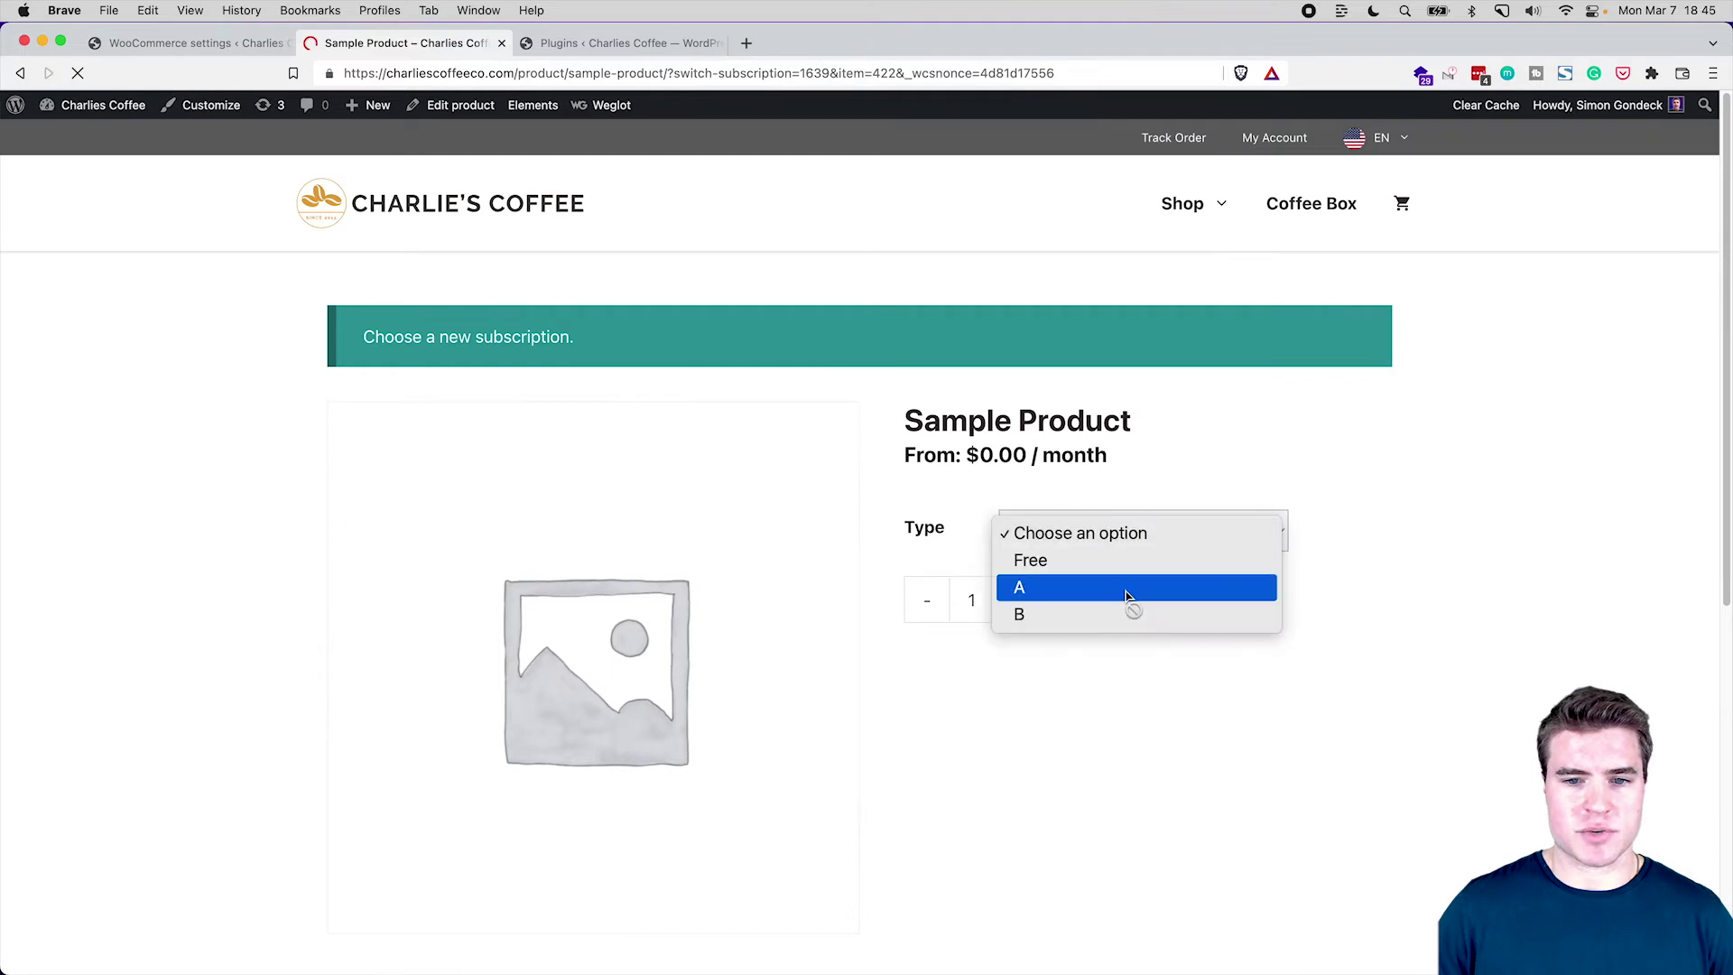
# Switch the subscription to type B and continue from the $400.00/month cart to checkout
pyautogui.click(1103, 611)
pyautogui.click(1117, 632)
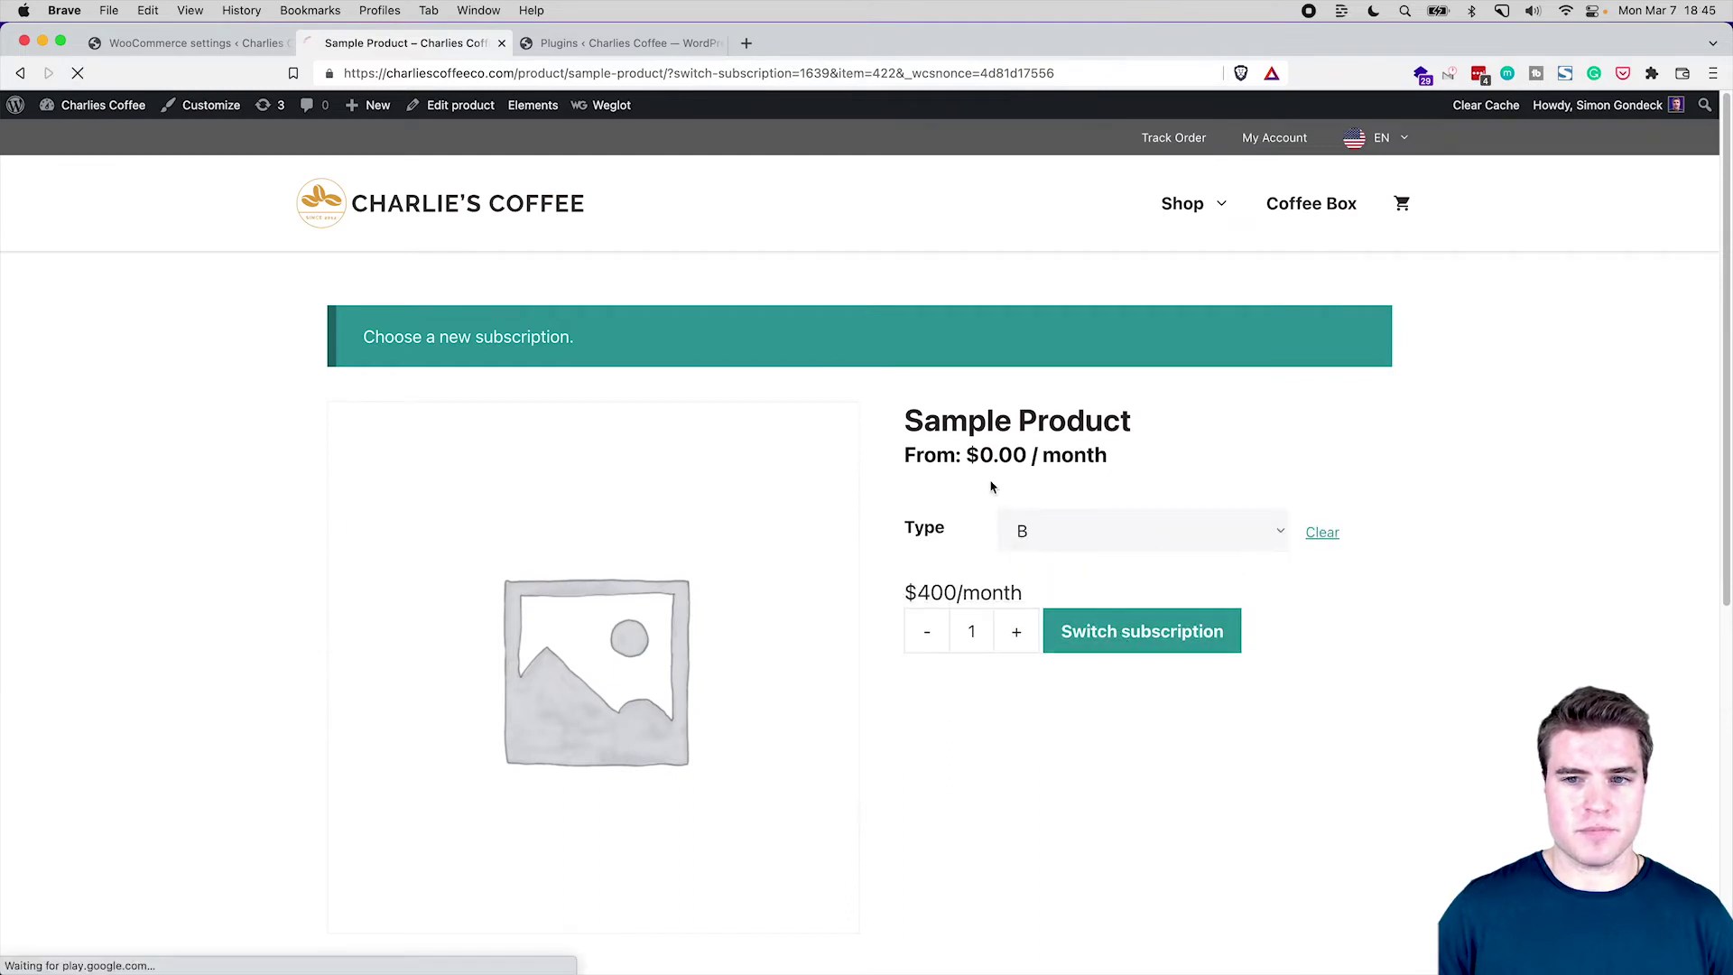
pyautogui.scroll(-4, 993, 447)
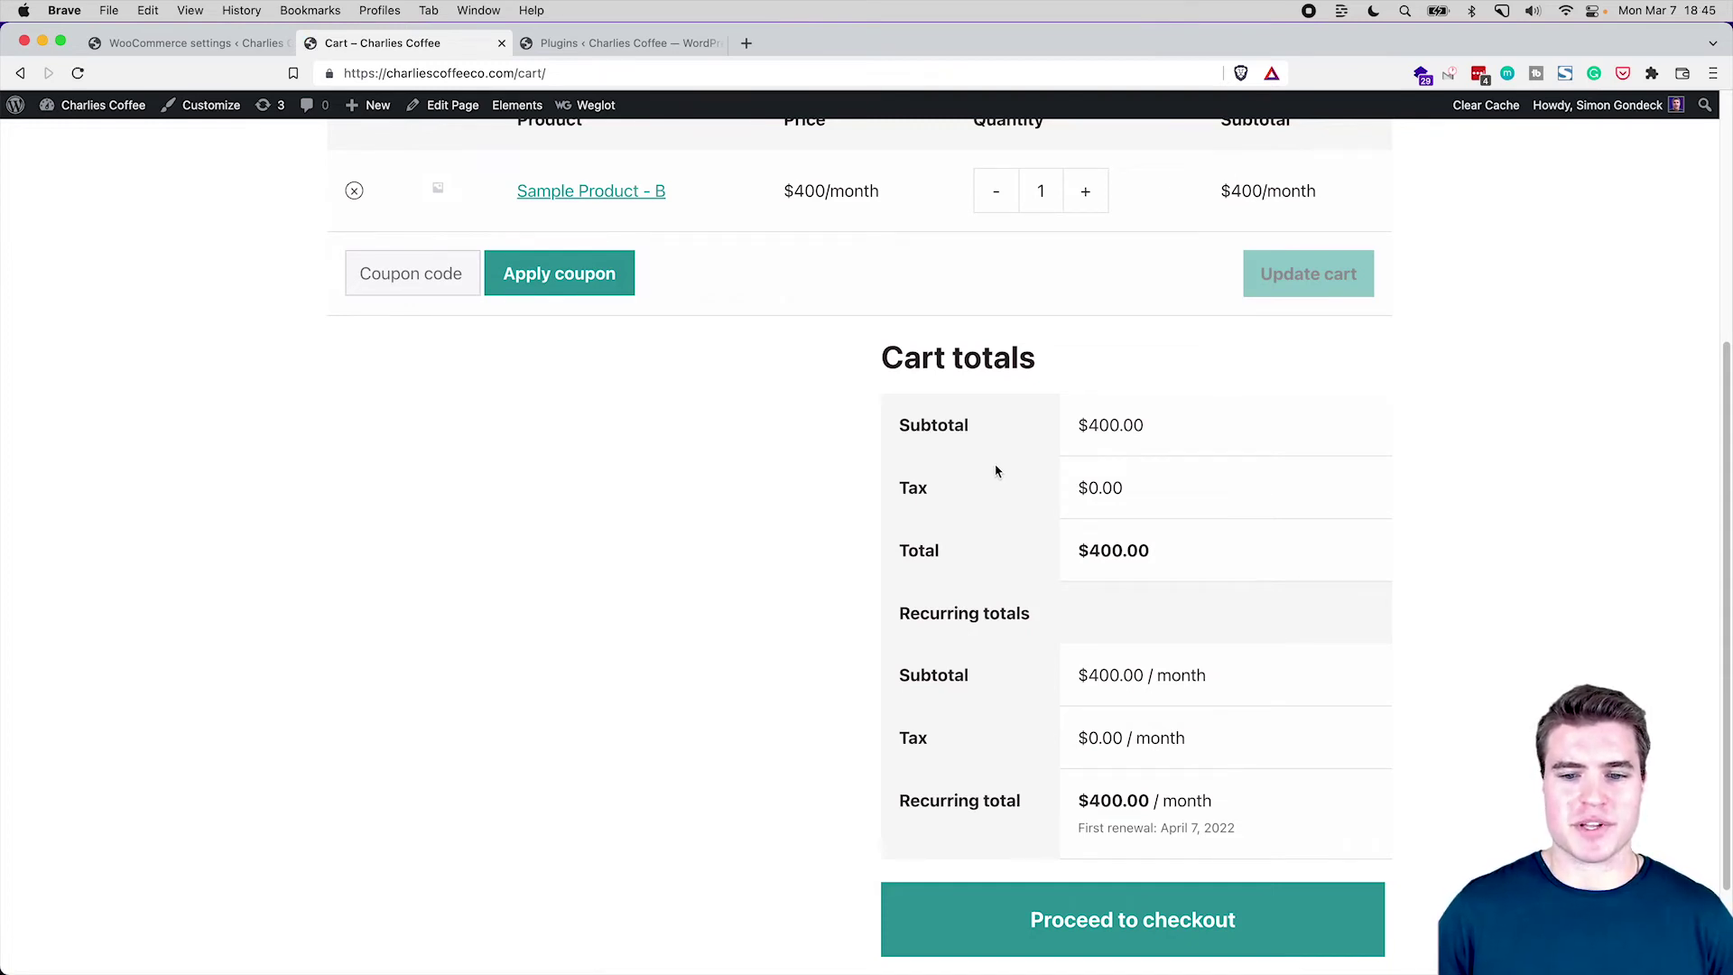
pyautogui.scroll(-1, 997, 474)
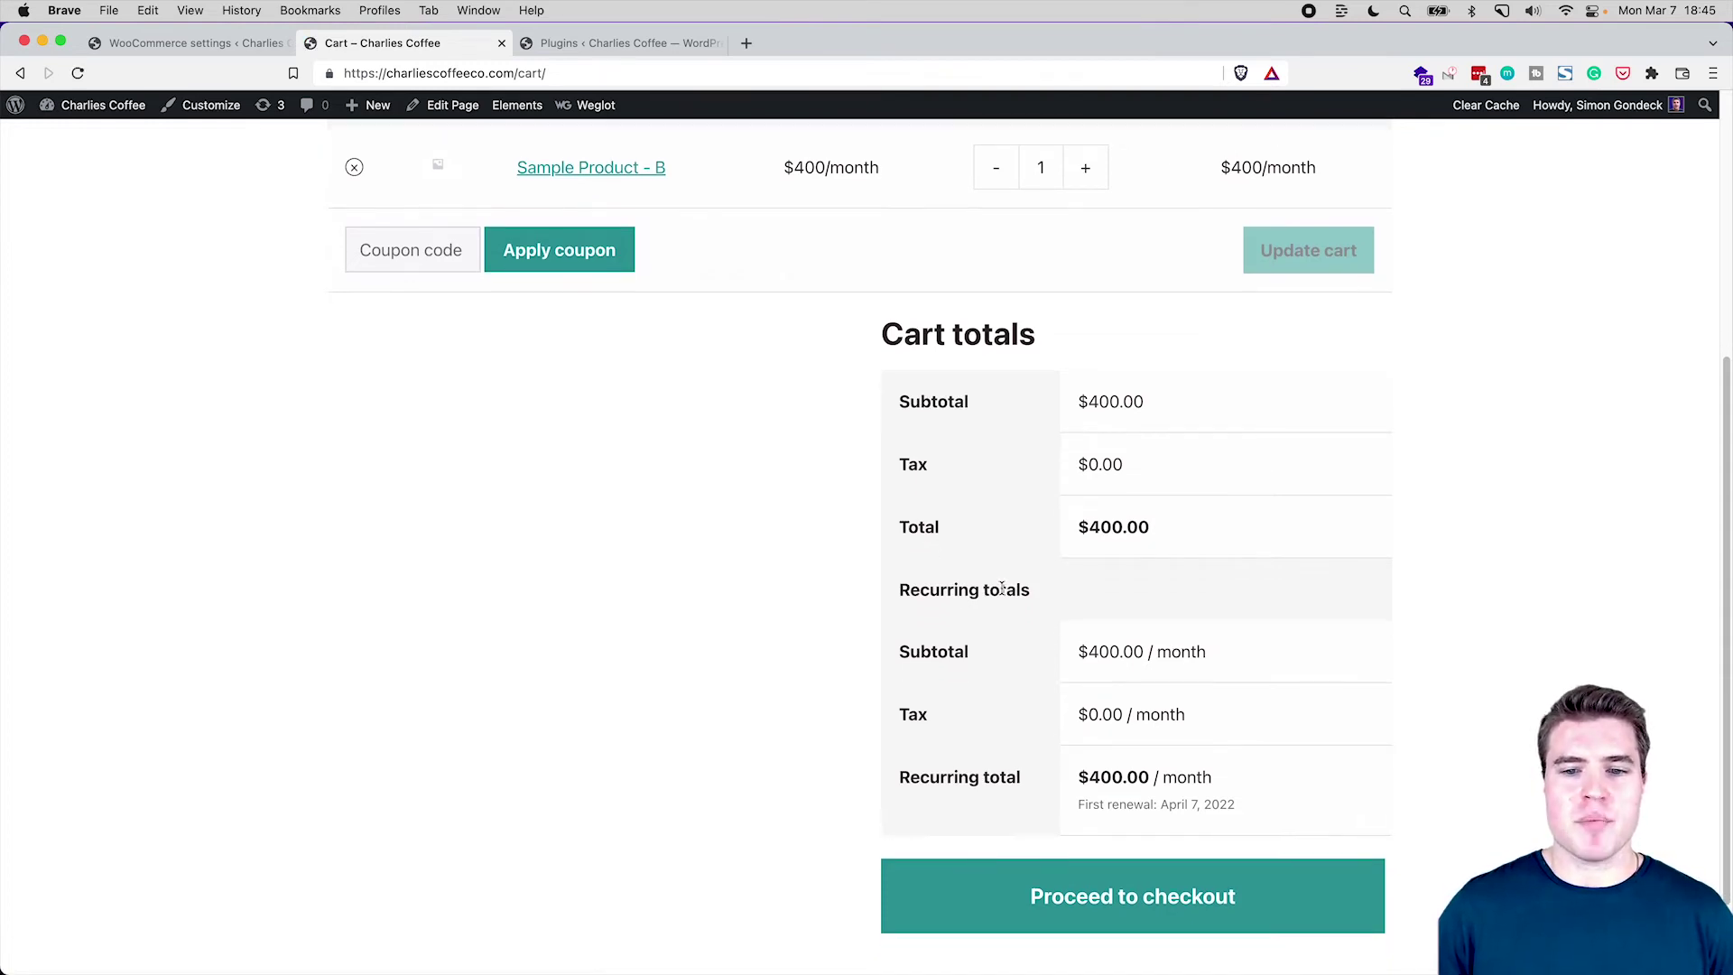
pyautogui.click(1118, 889)
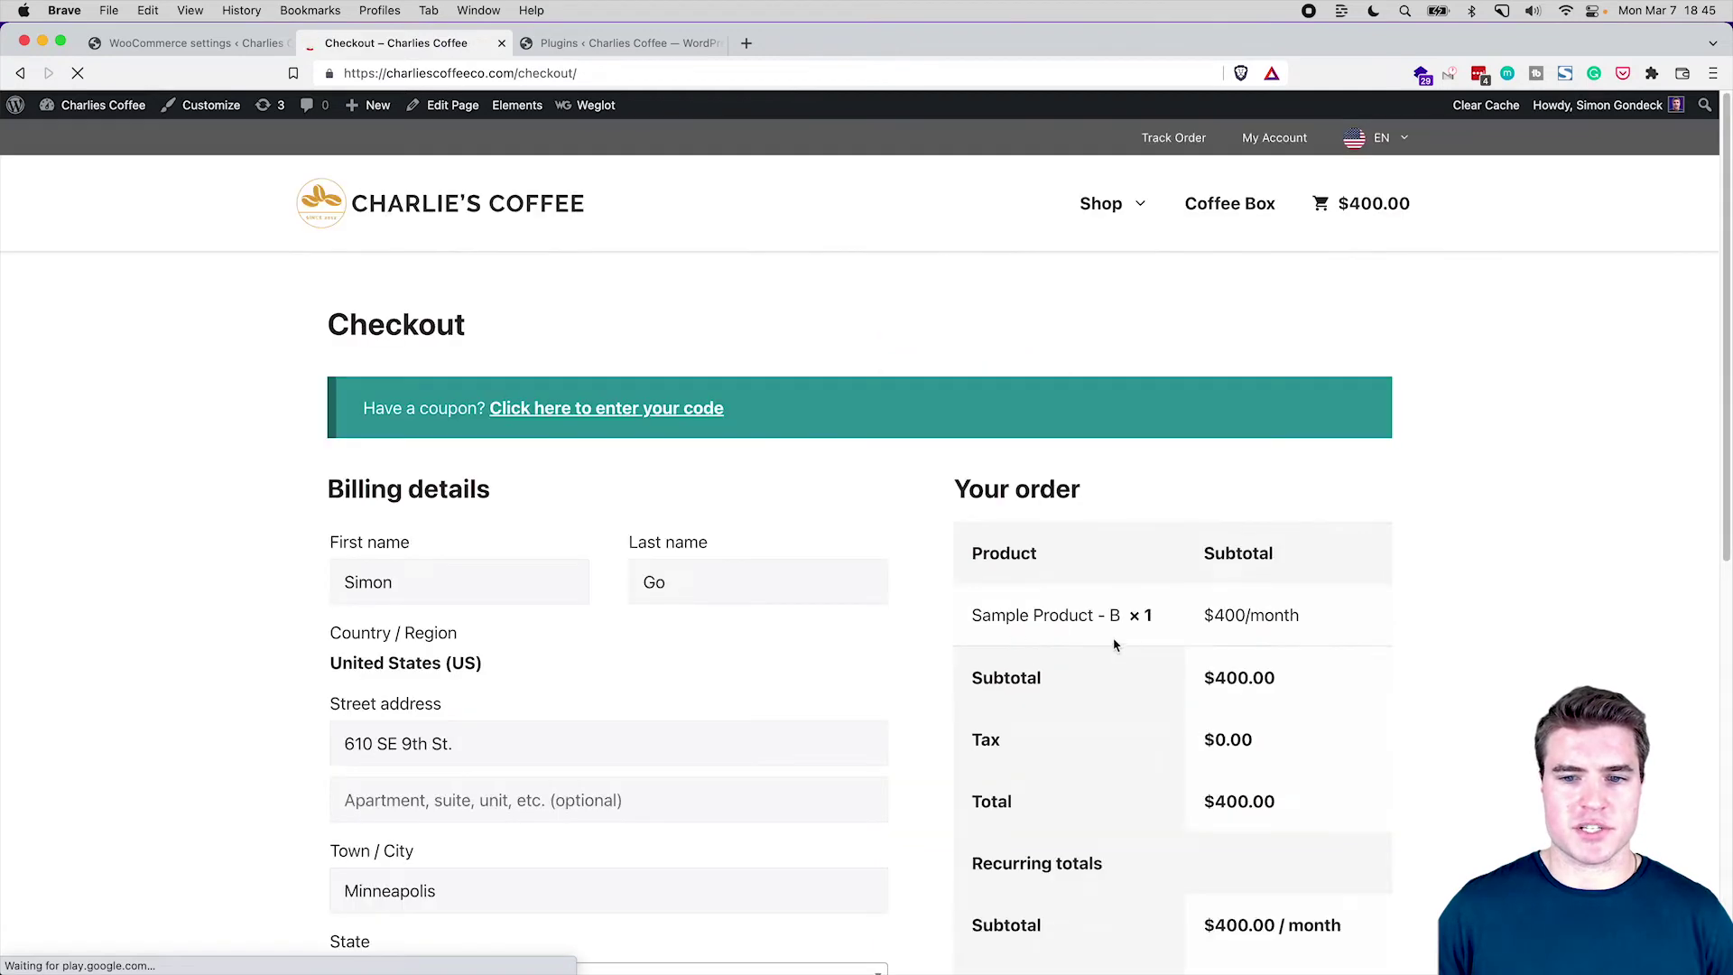
# Review the received switch order at $400.00/month and open the Sample Product - B page
pyautogui.scroll(-5, 1117, 633)
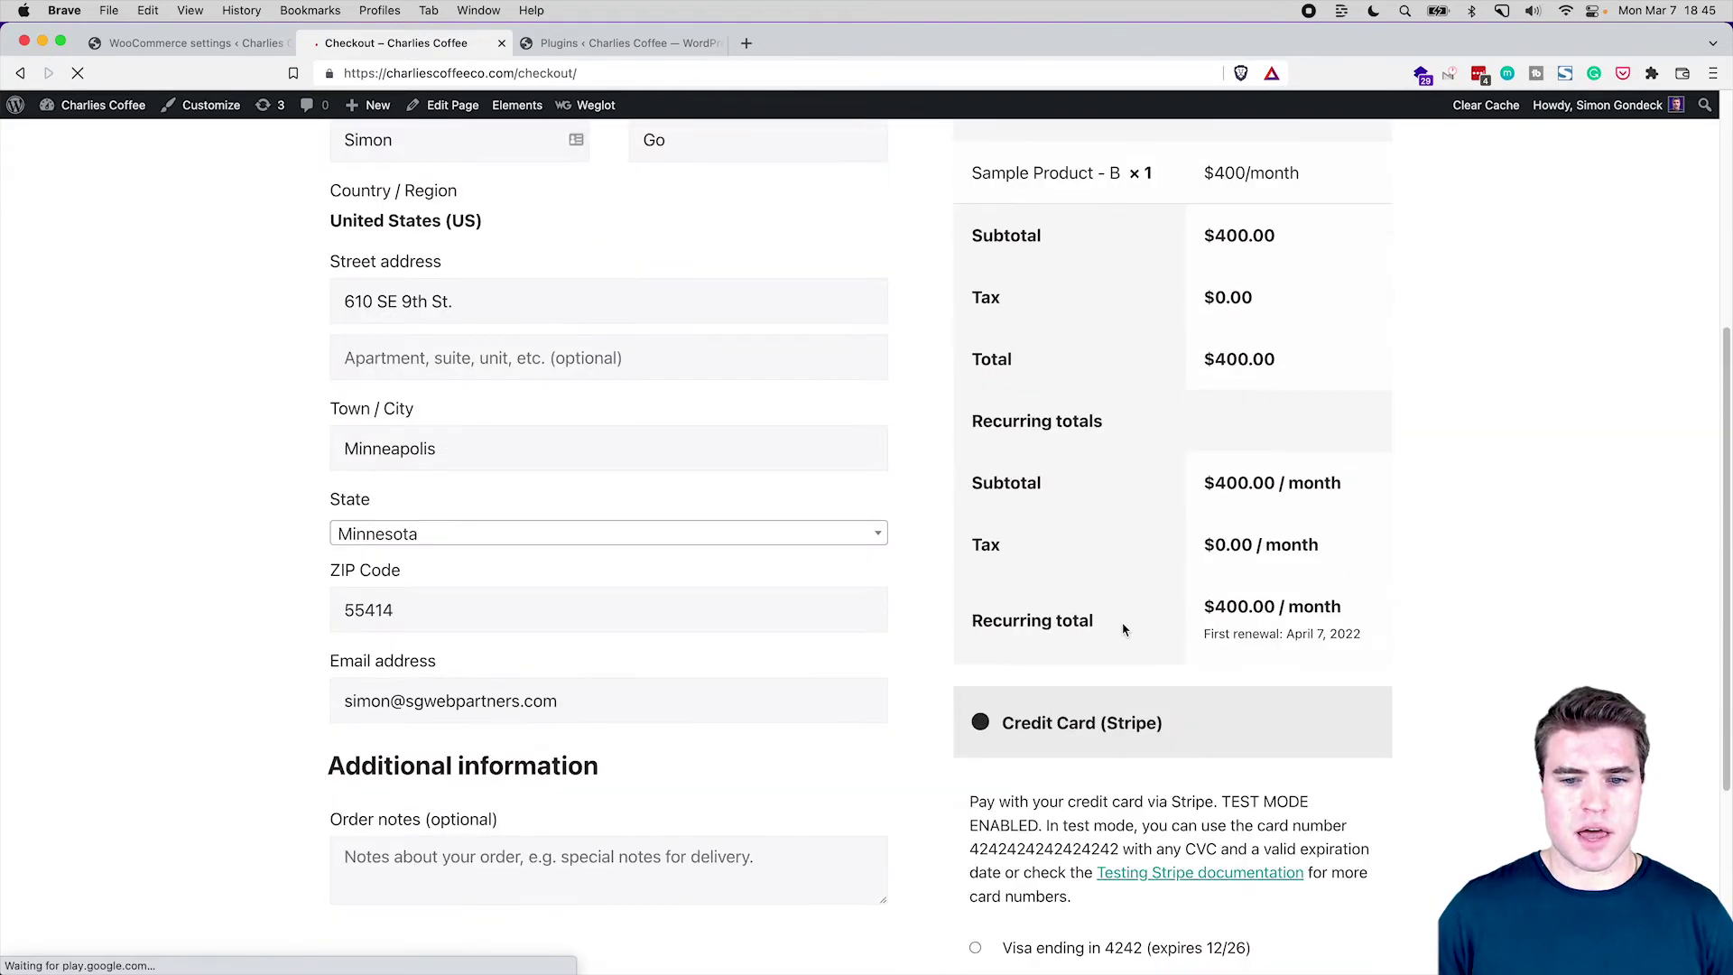
pyautogui.scroll(-4, 1124, 629)
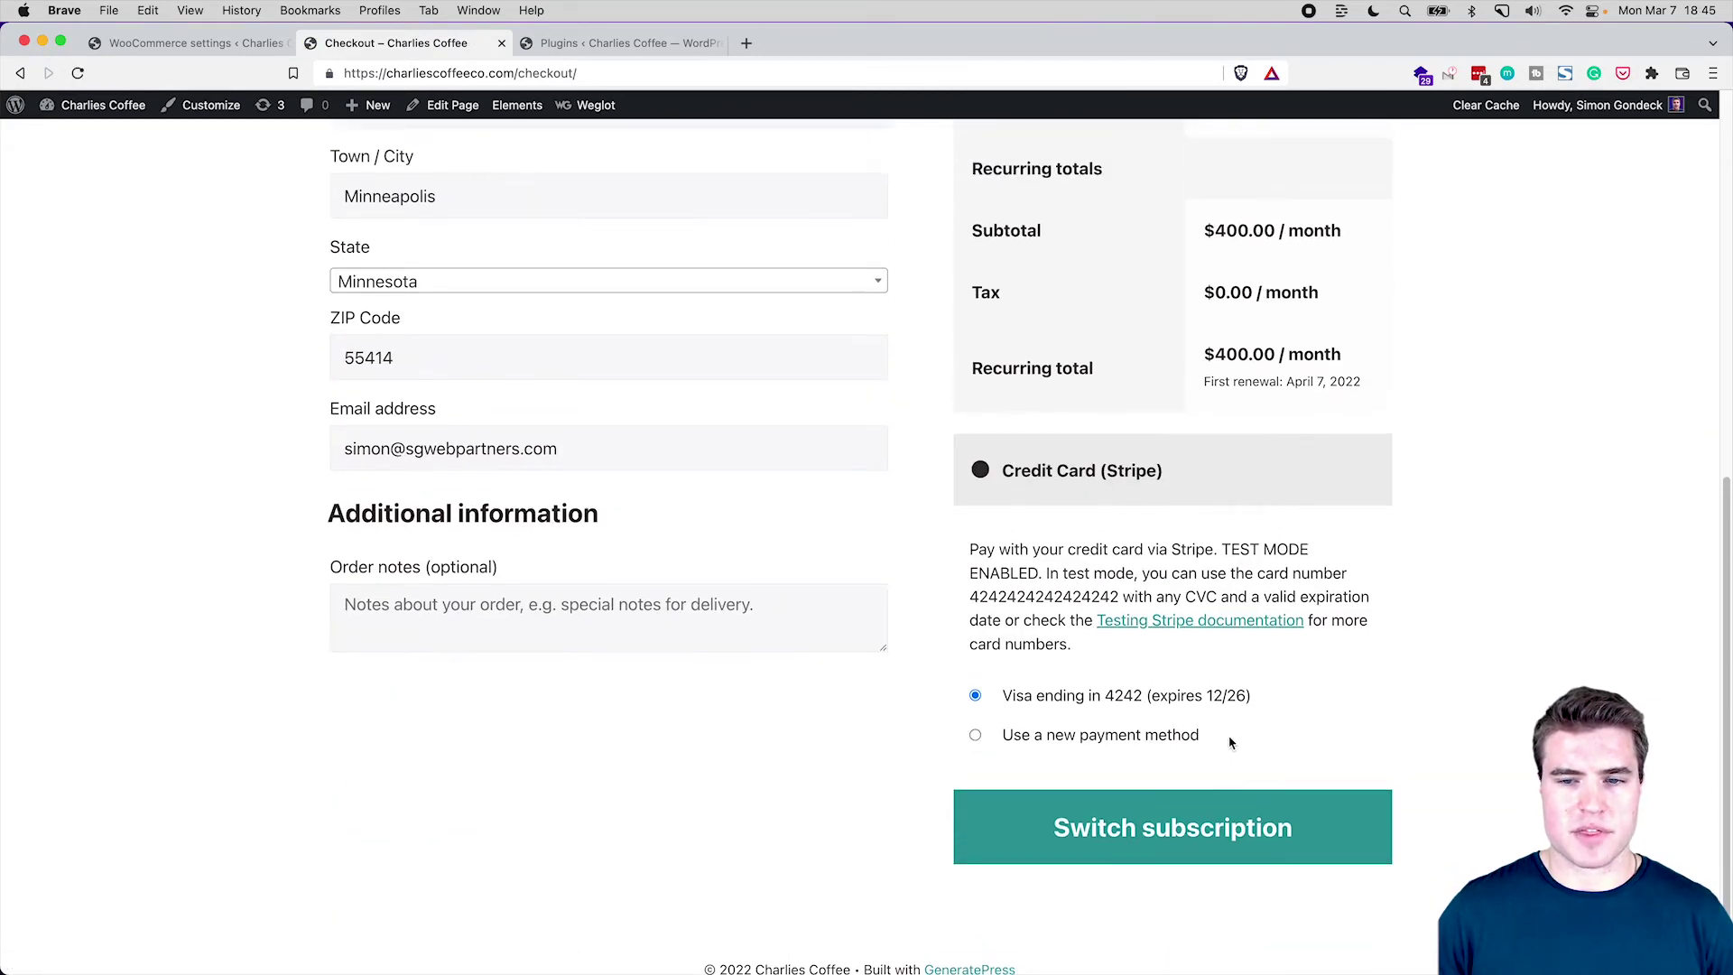
pyautogui.scroll(4, 1230, 743)
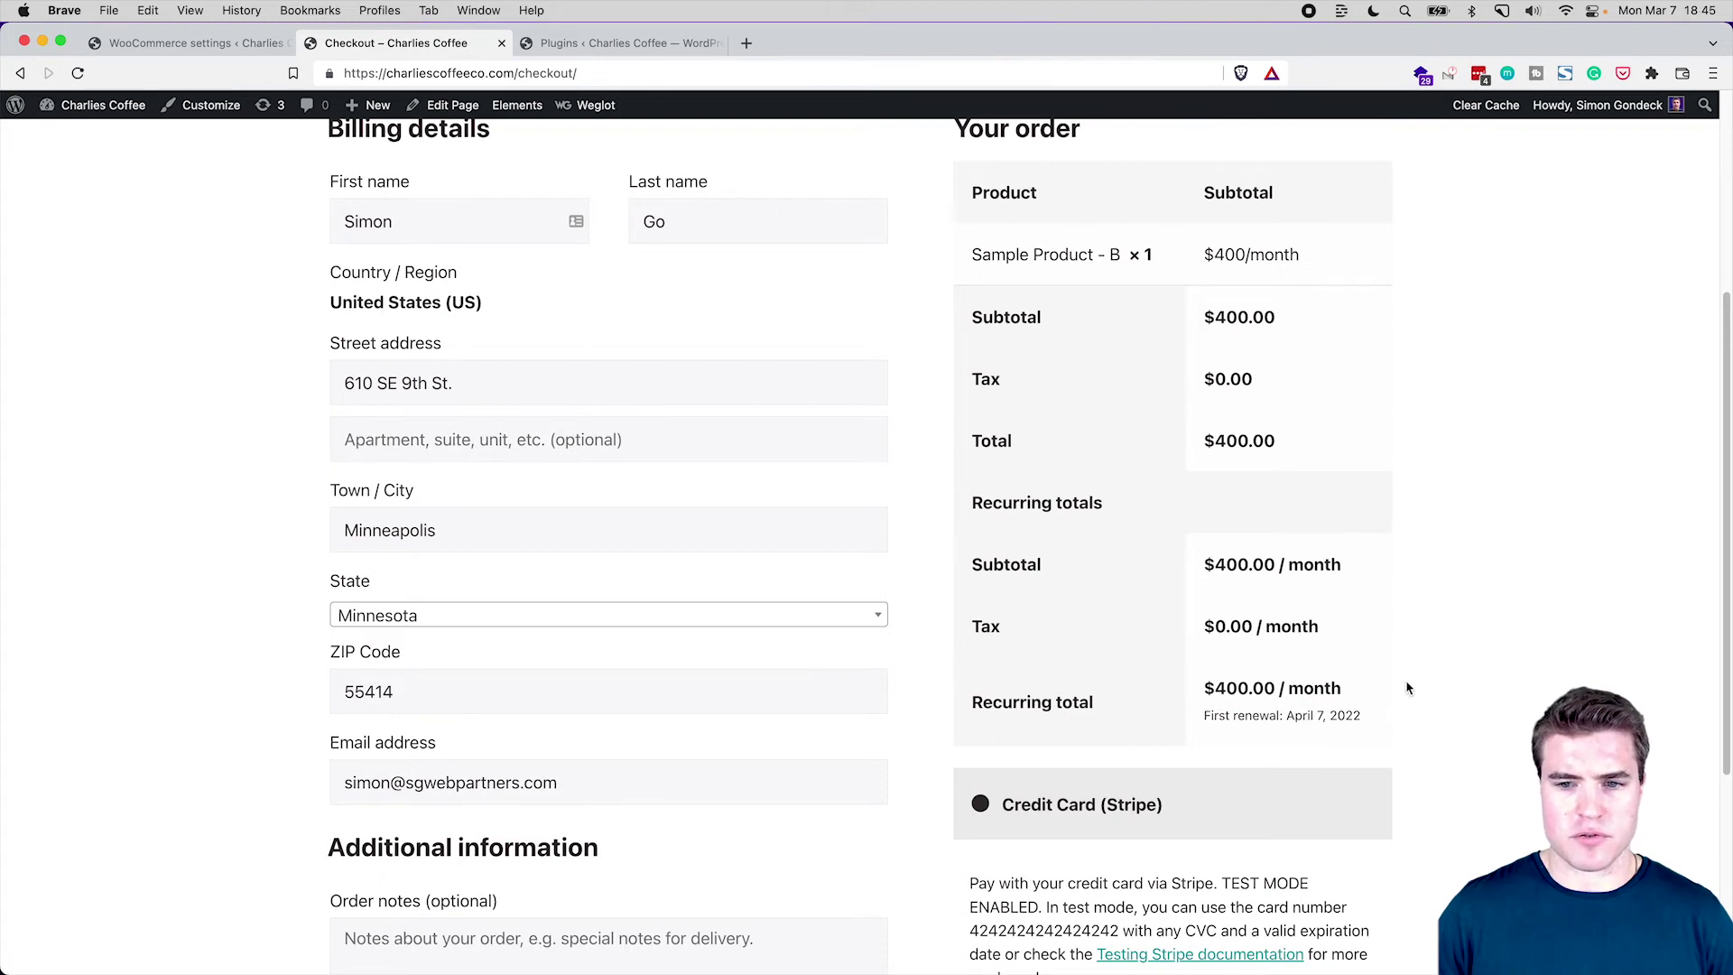
pyautogui.scroll(-3, 1286, 722)
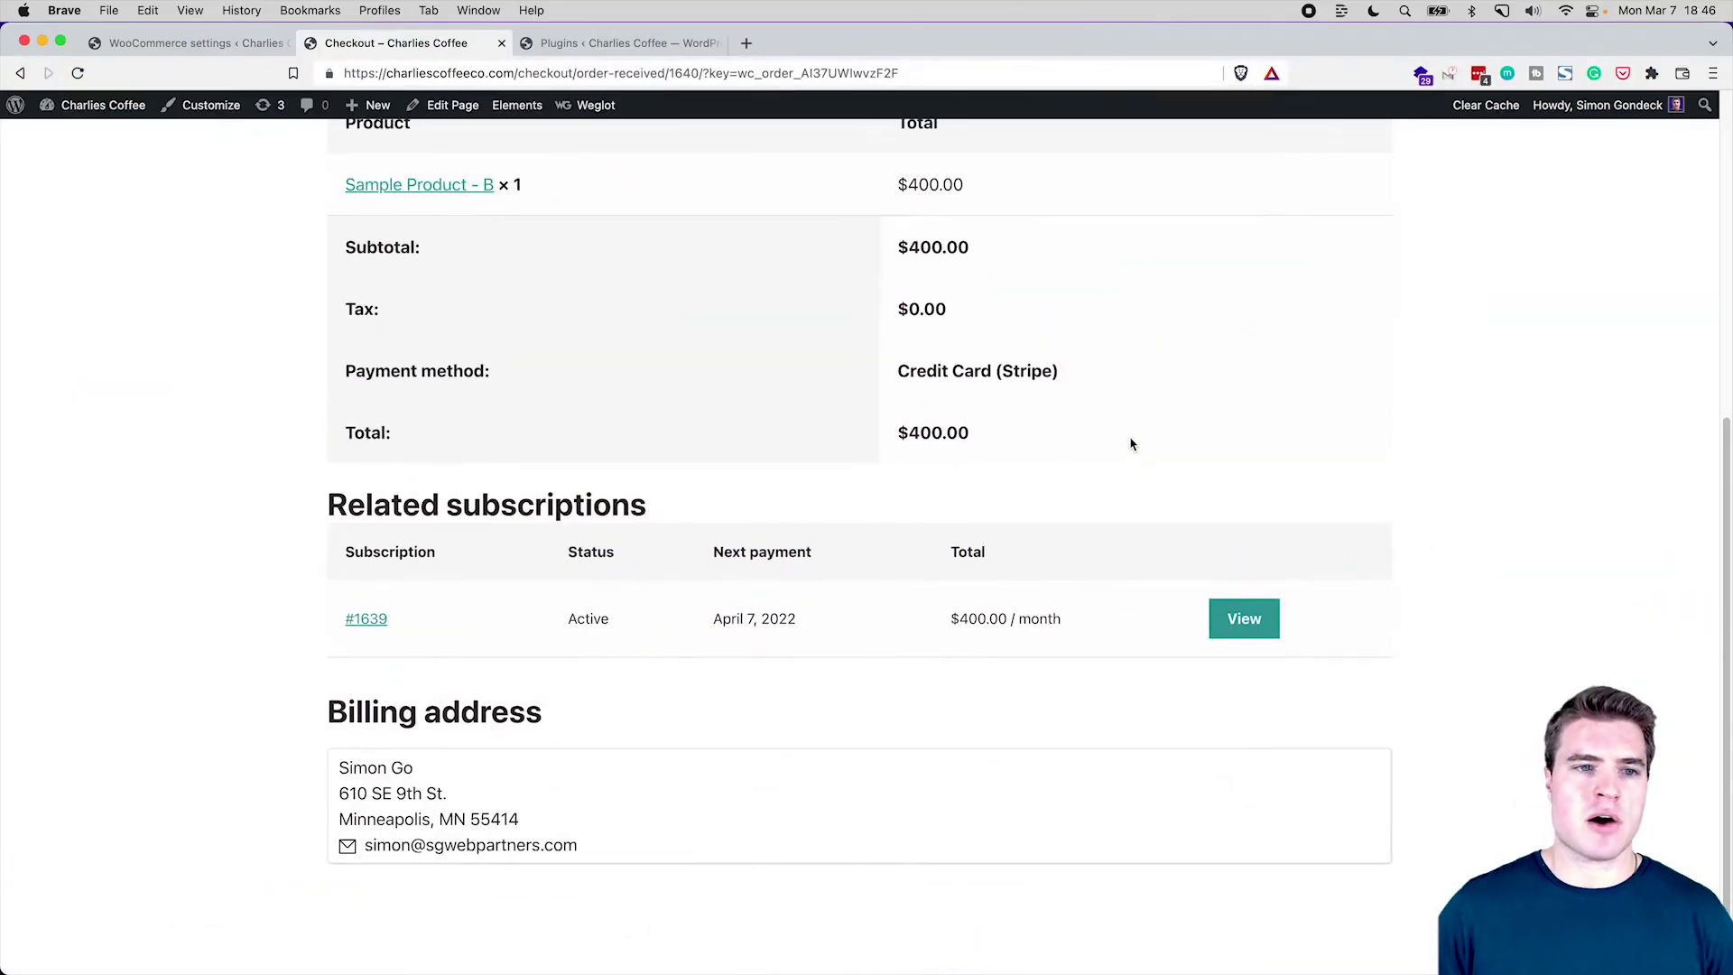
pyautogui.click(456, 185)
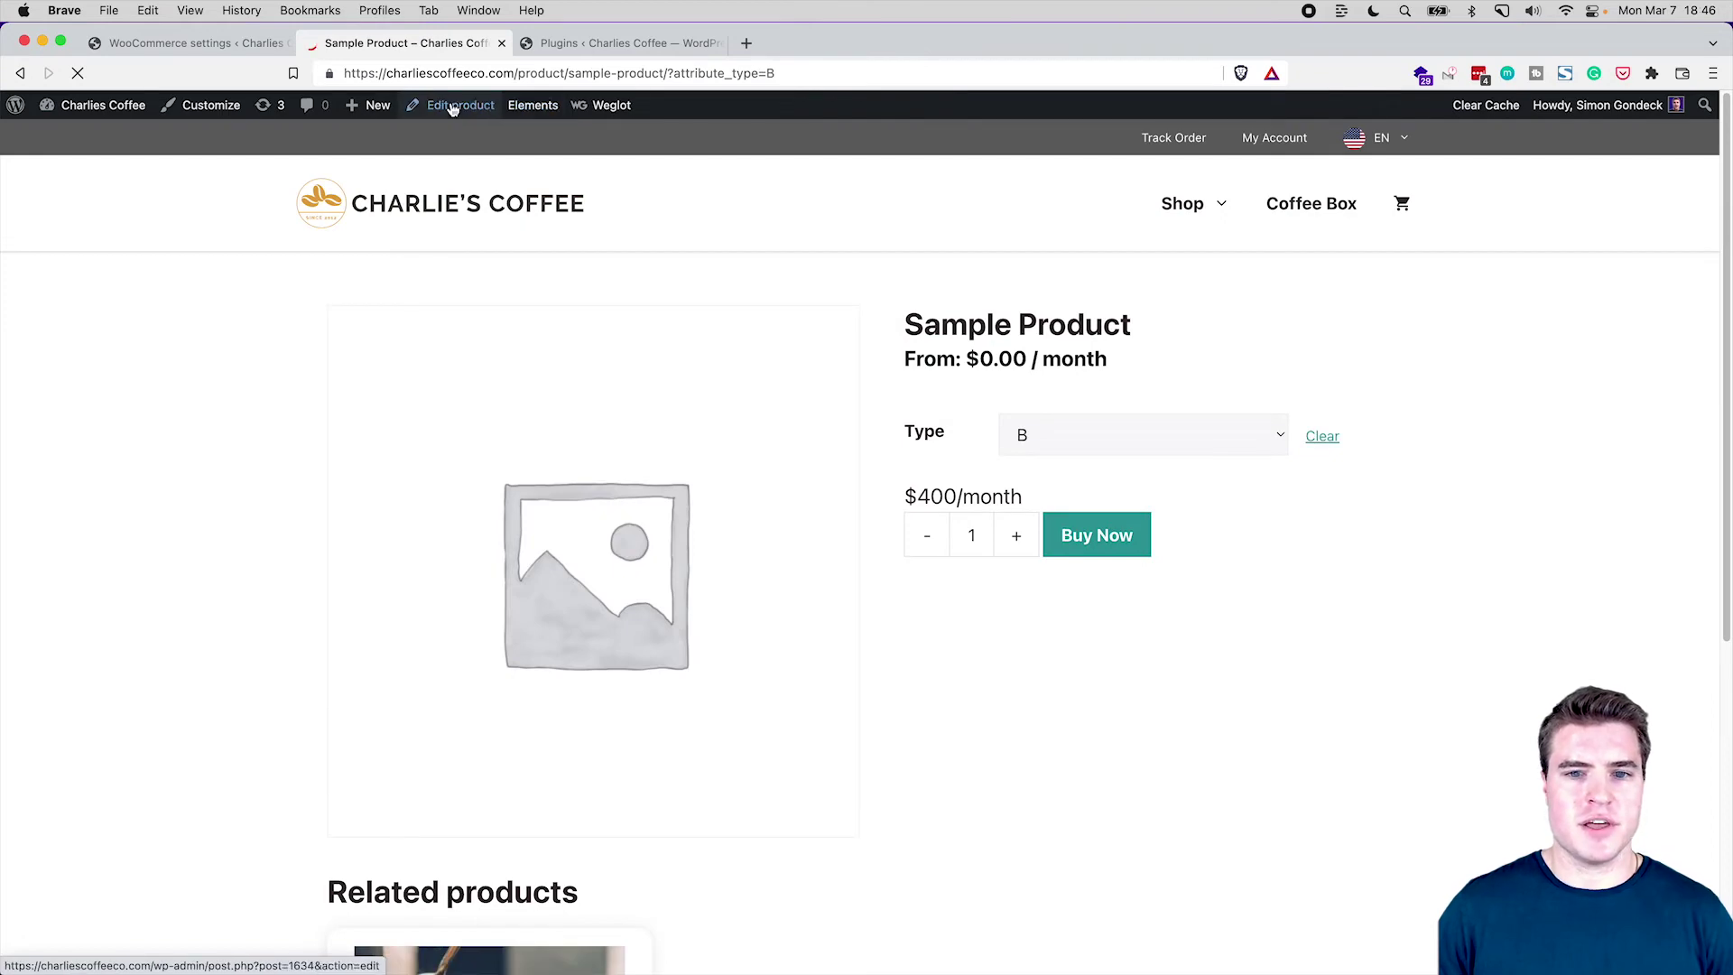
# Open Sample Product's variations and shorten variation B's custom price string to $400
pyautogui.click(455, 106)
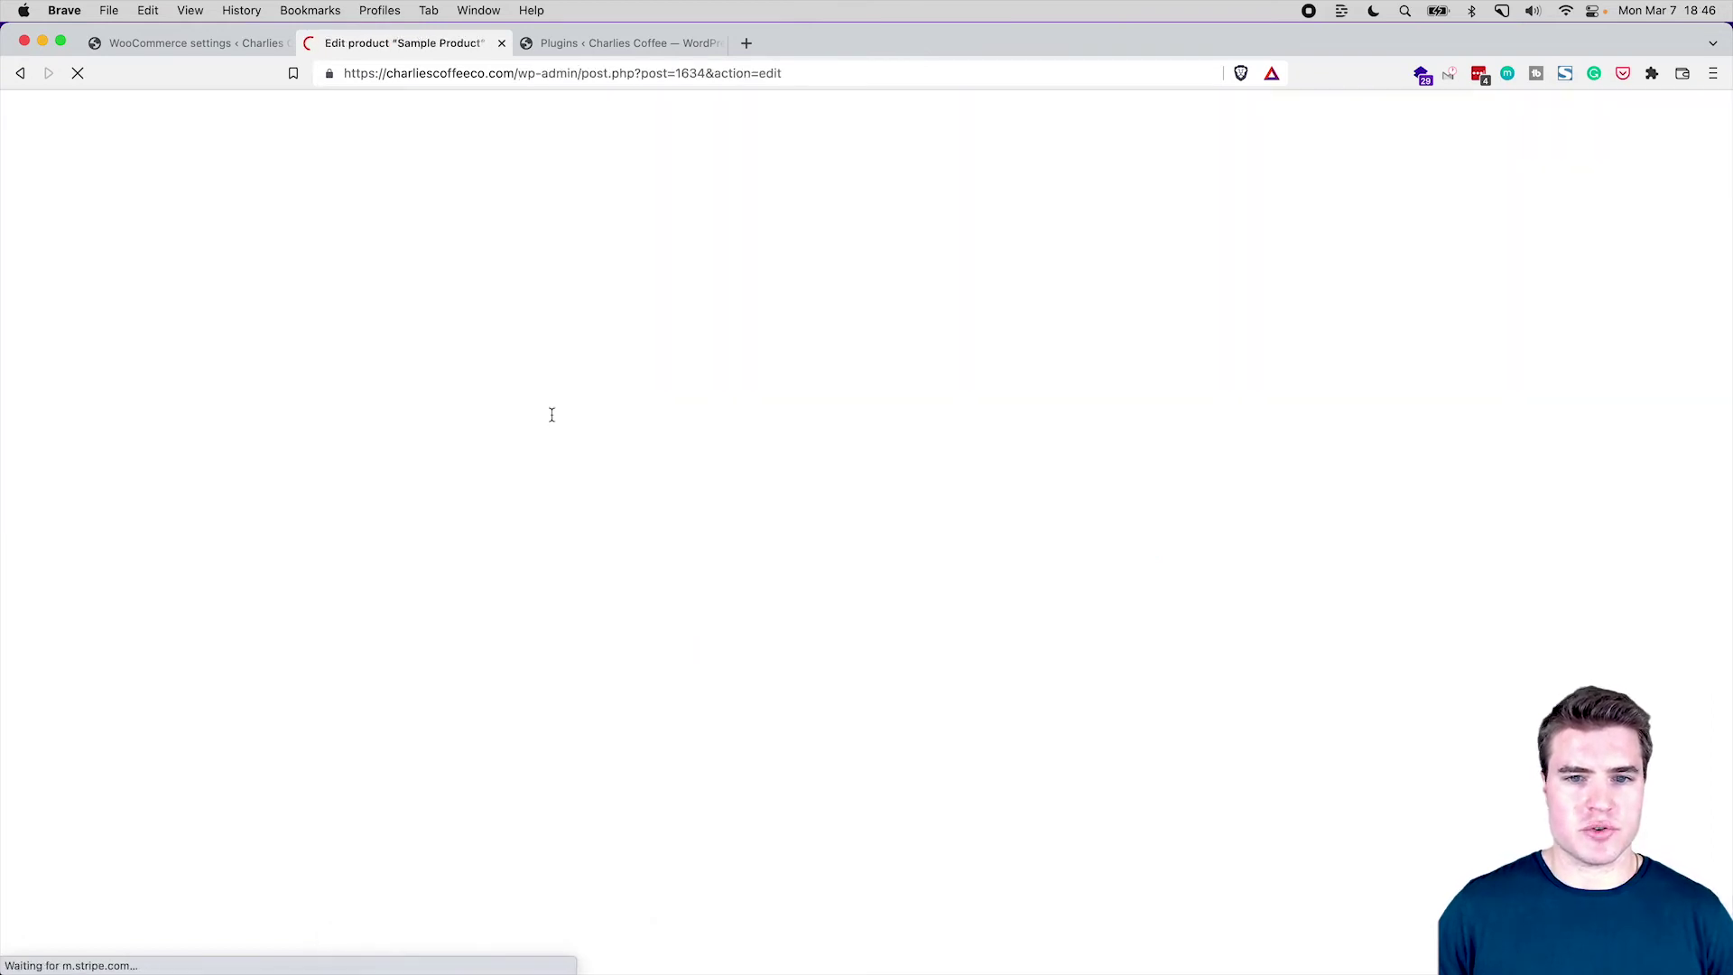
pyautogui.scroll(-3, 530, 456)
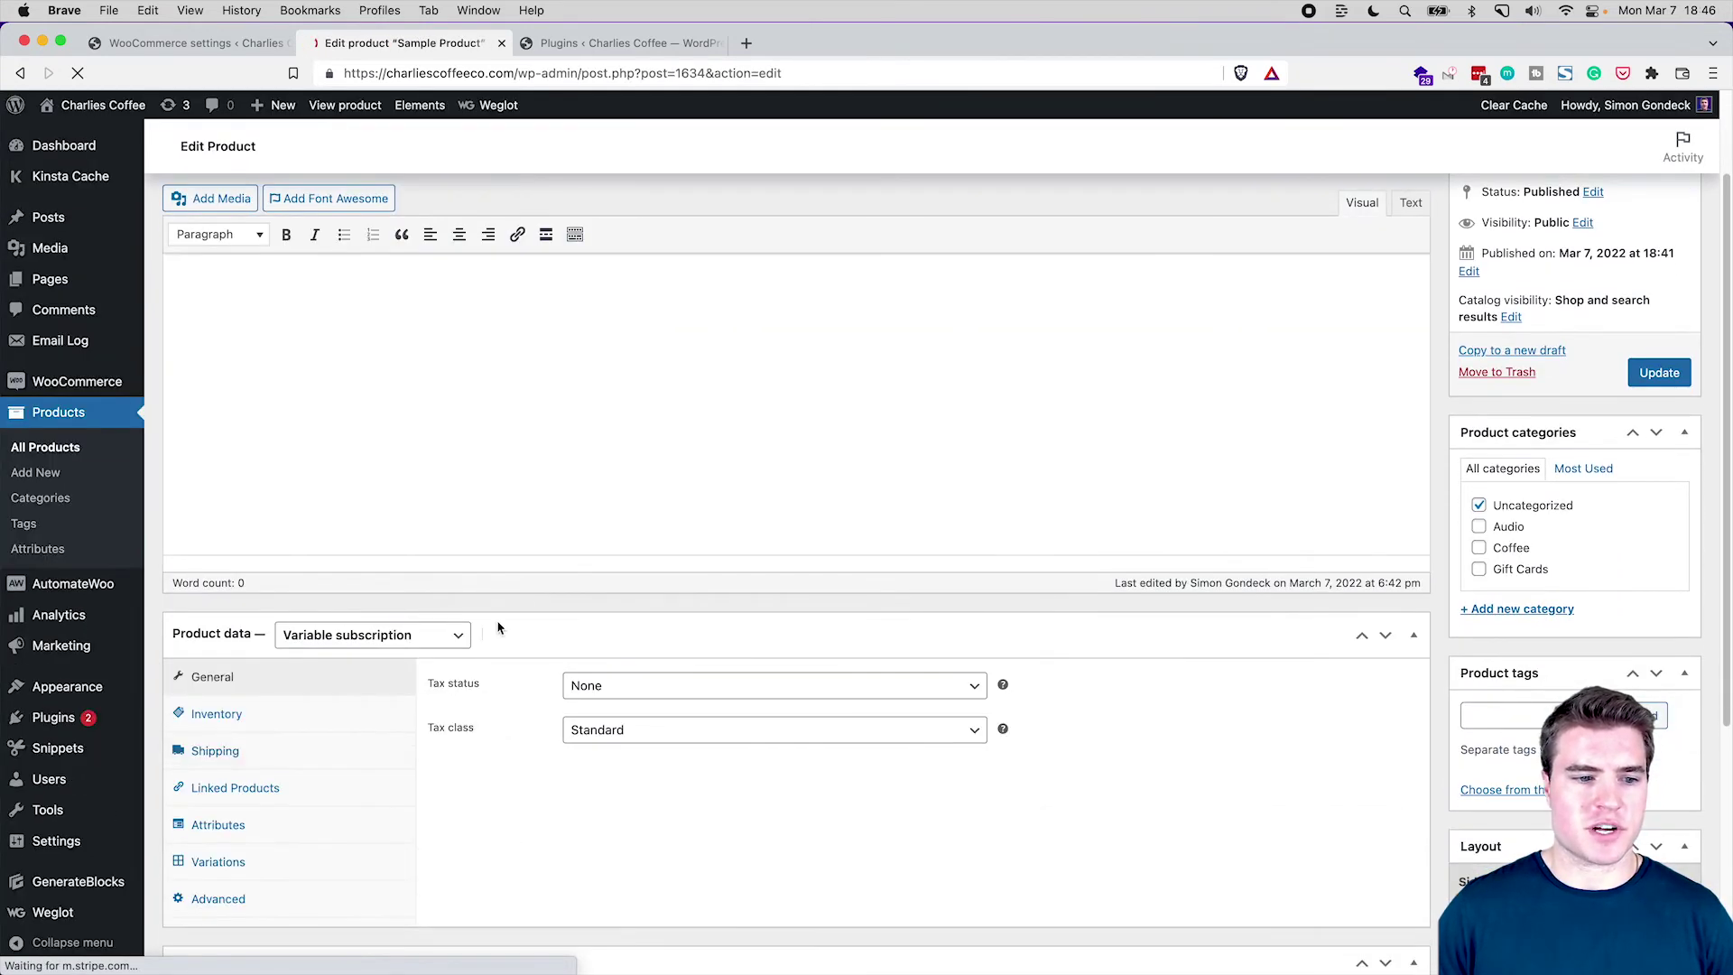
pyautogui.scroll(-2, 498, 628)
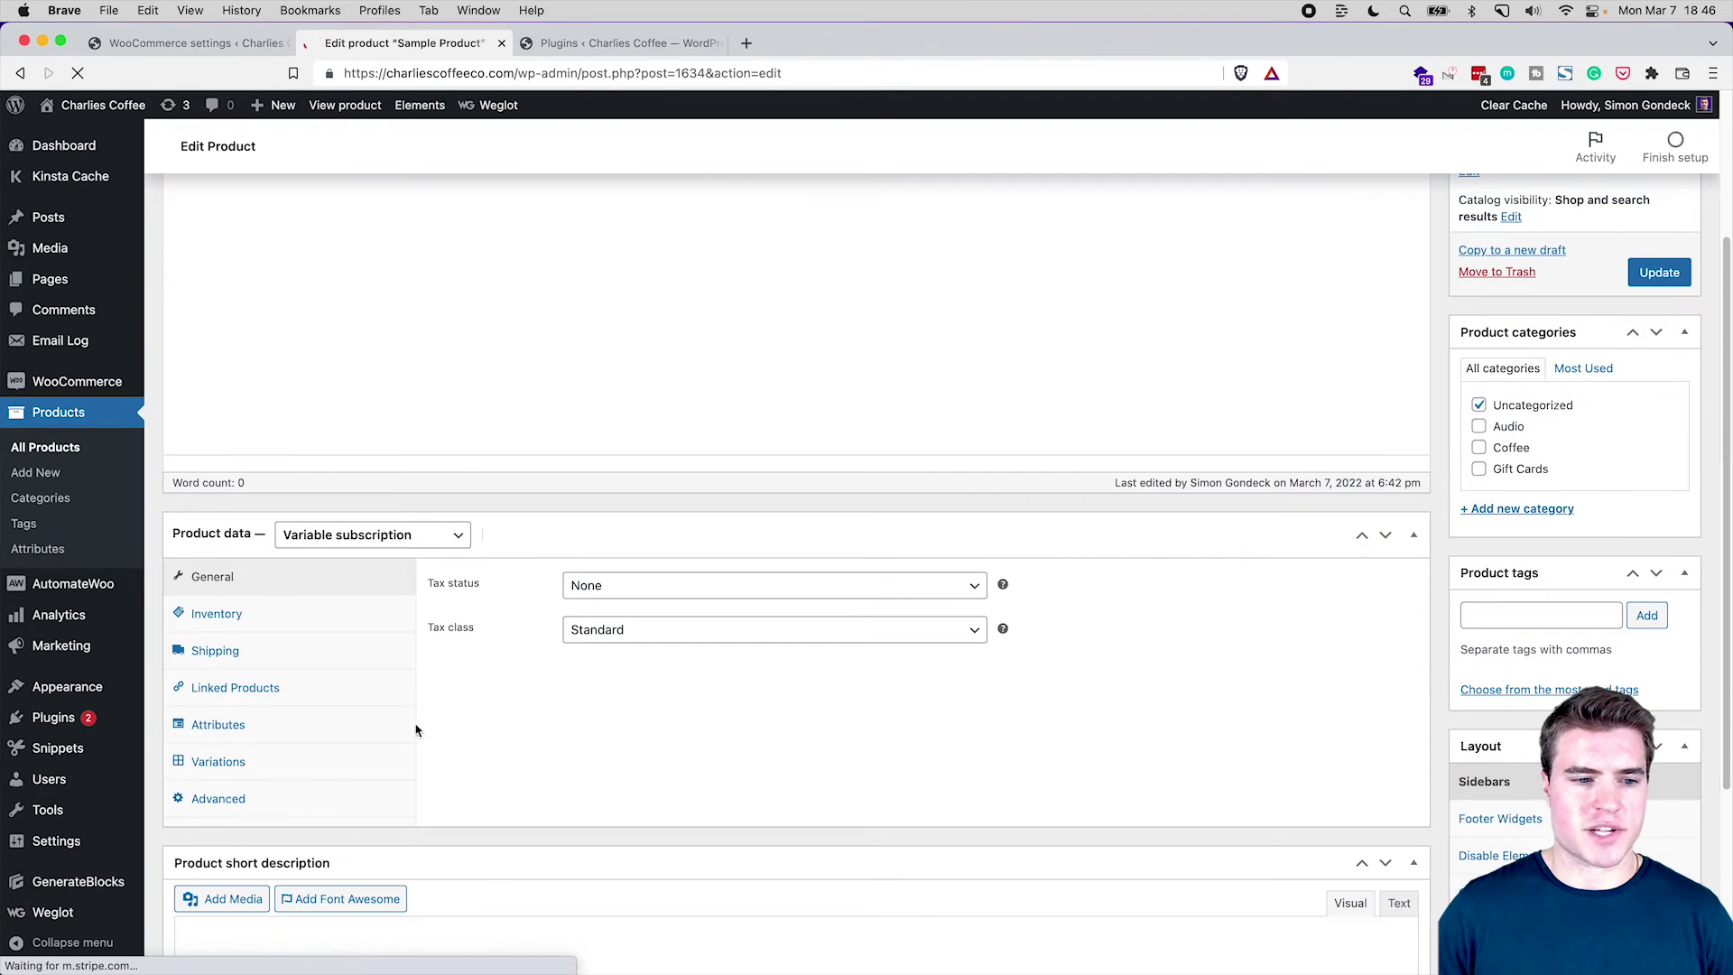
pyautogui.click(312, 753)
pyautogui.scroll(-1, 638, 764)
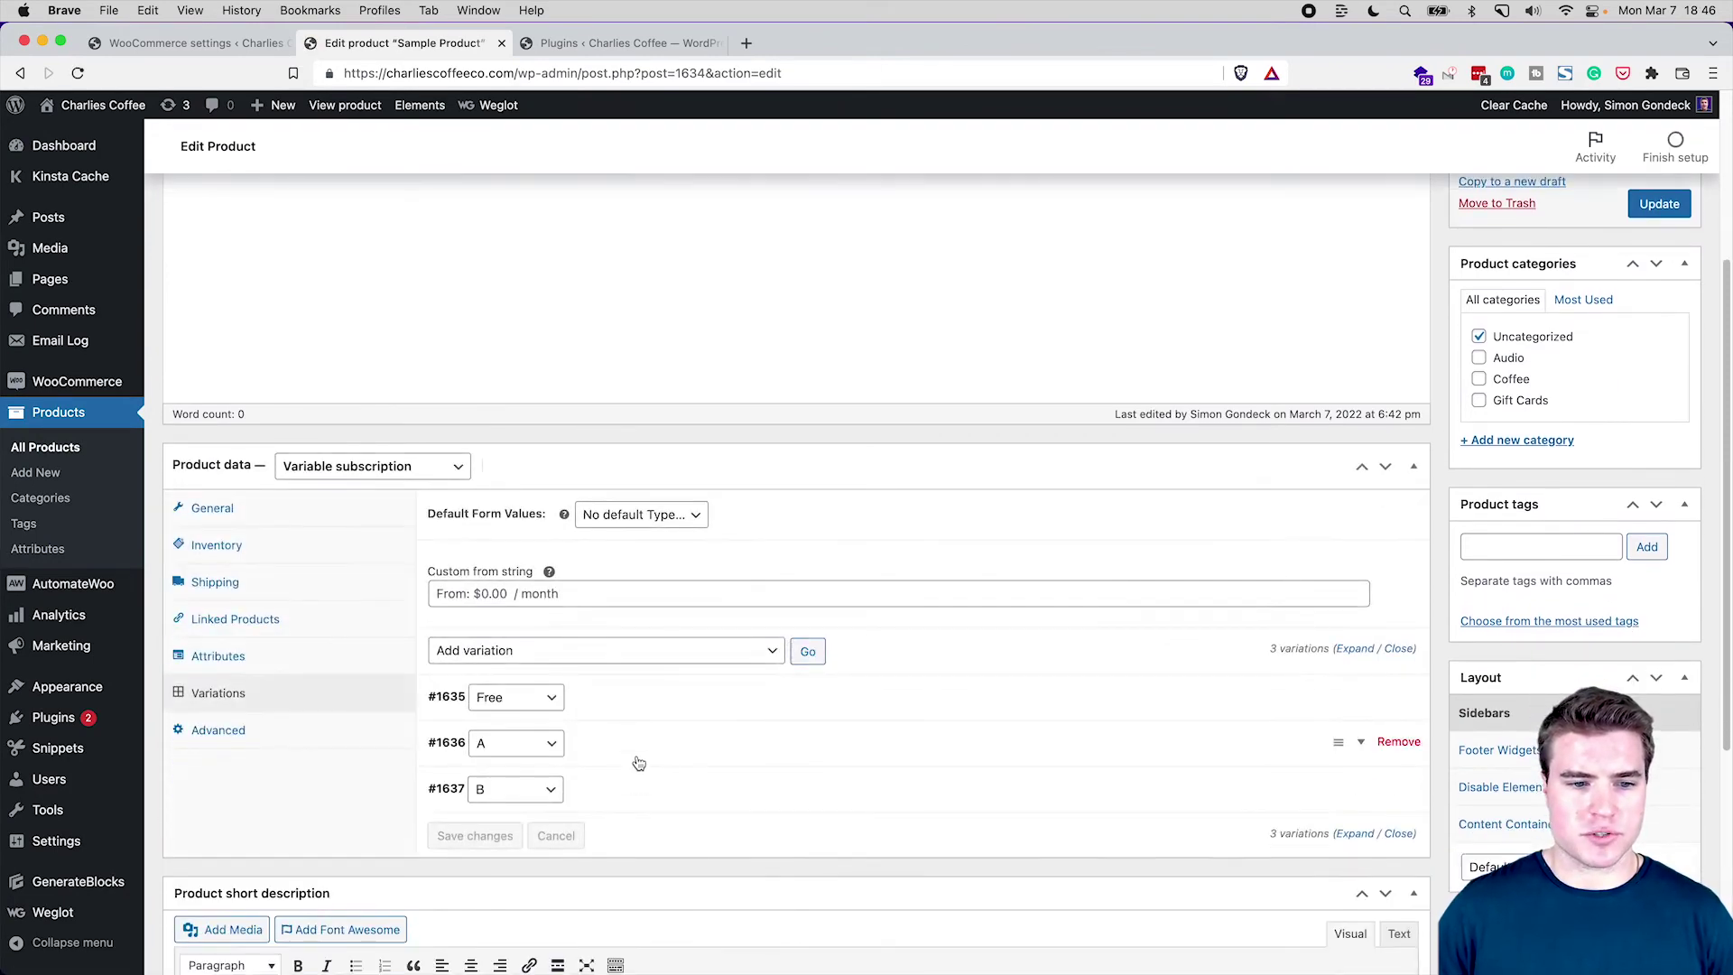
pyautogui.click(708, 790)
pyautogui.scroll(-6, 755, 789)
pyautogui.moveTo(484, 877); pyautogui.dragTo(572, 882)
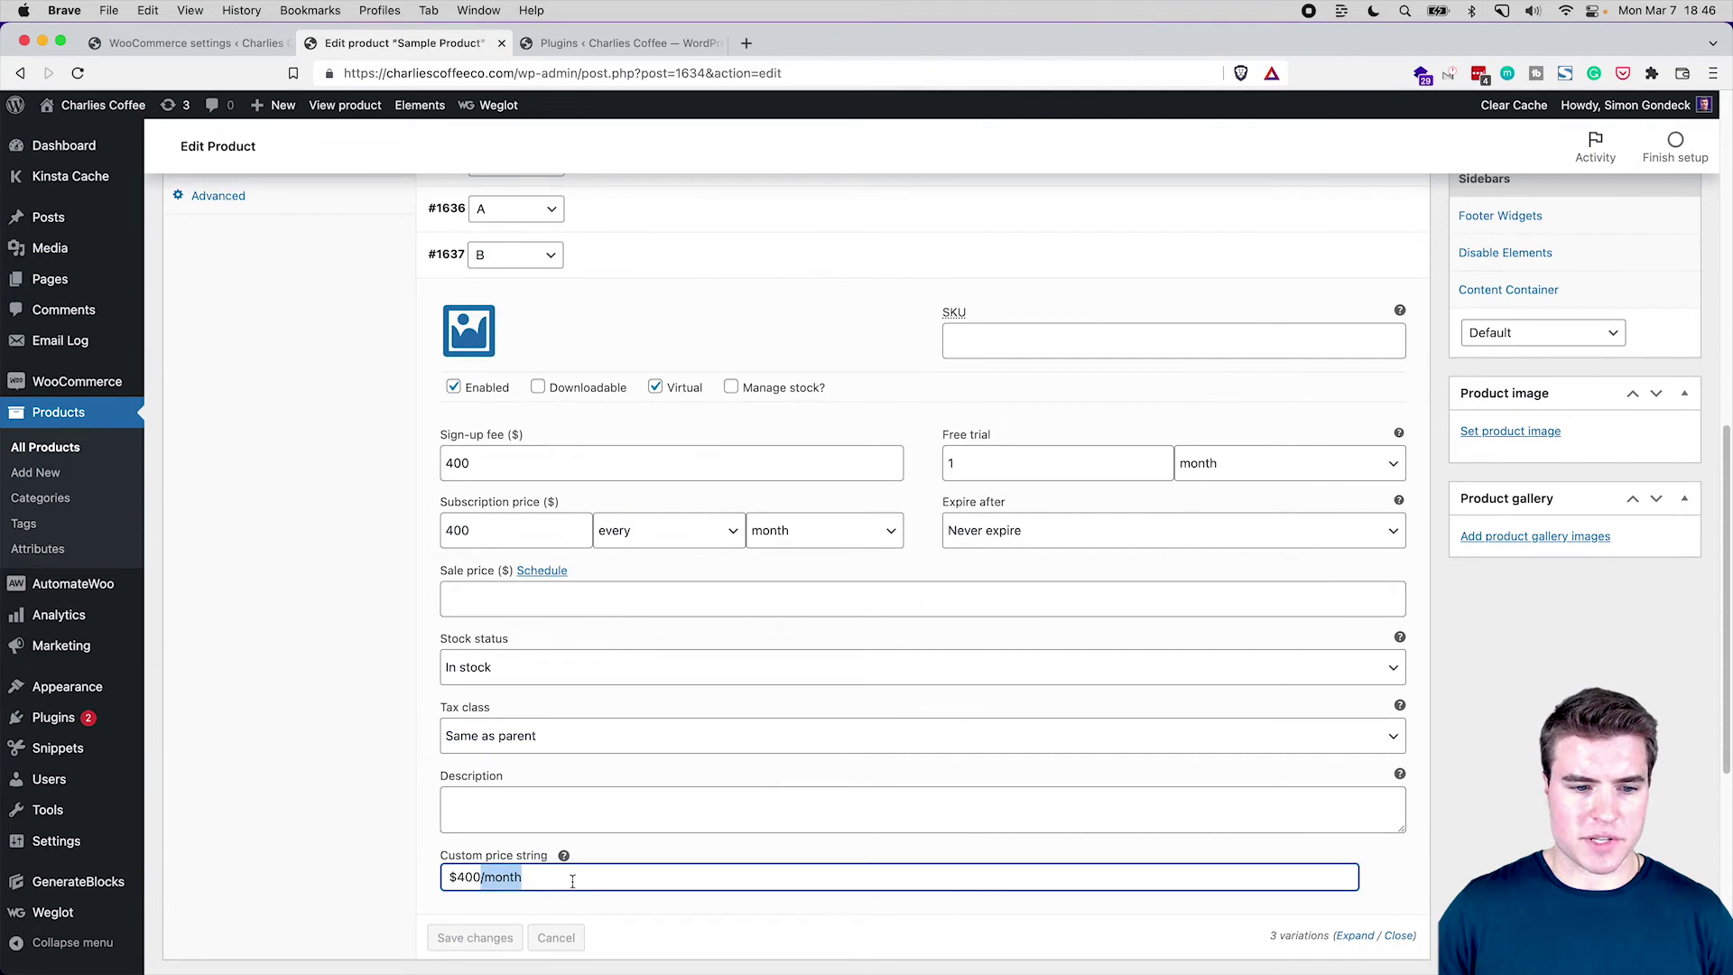
pyautogui.press('BackSpace')
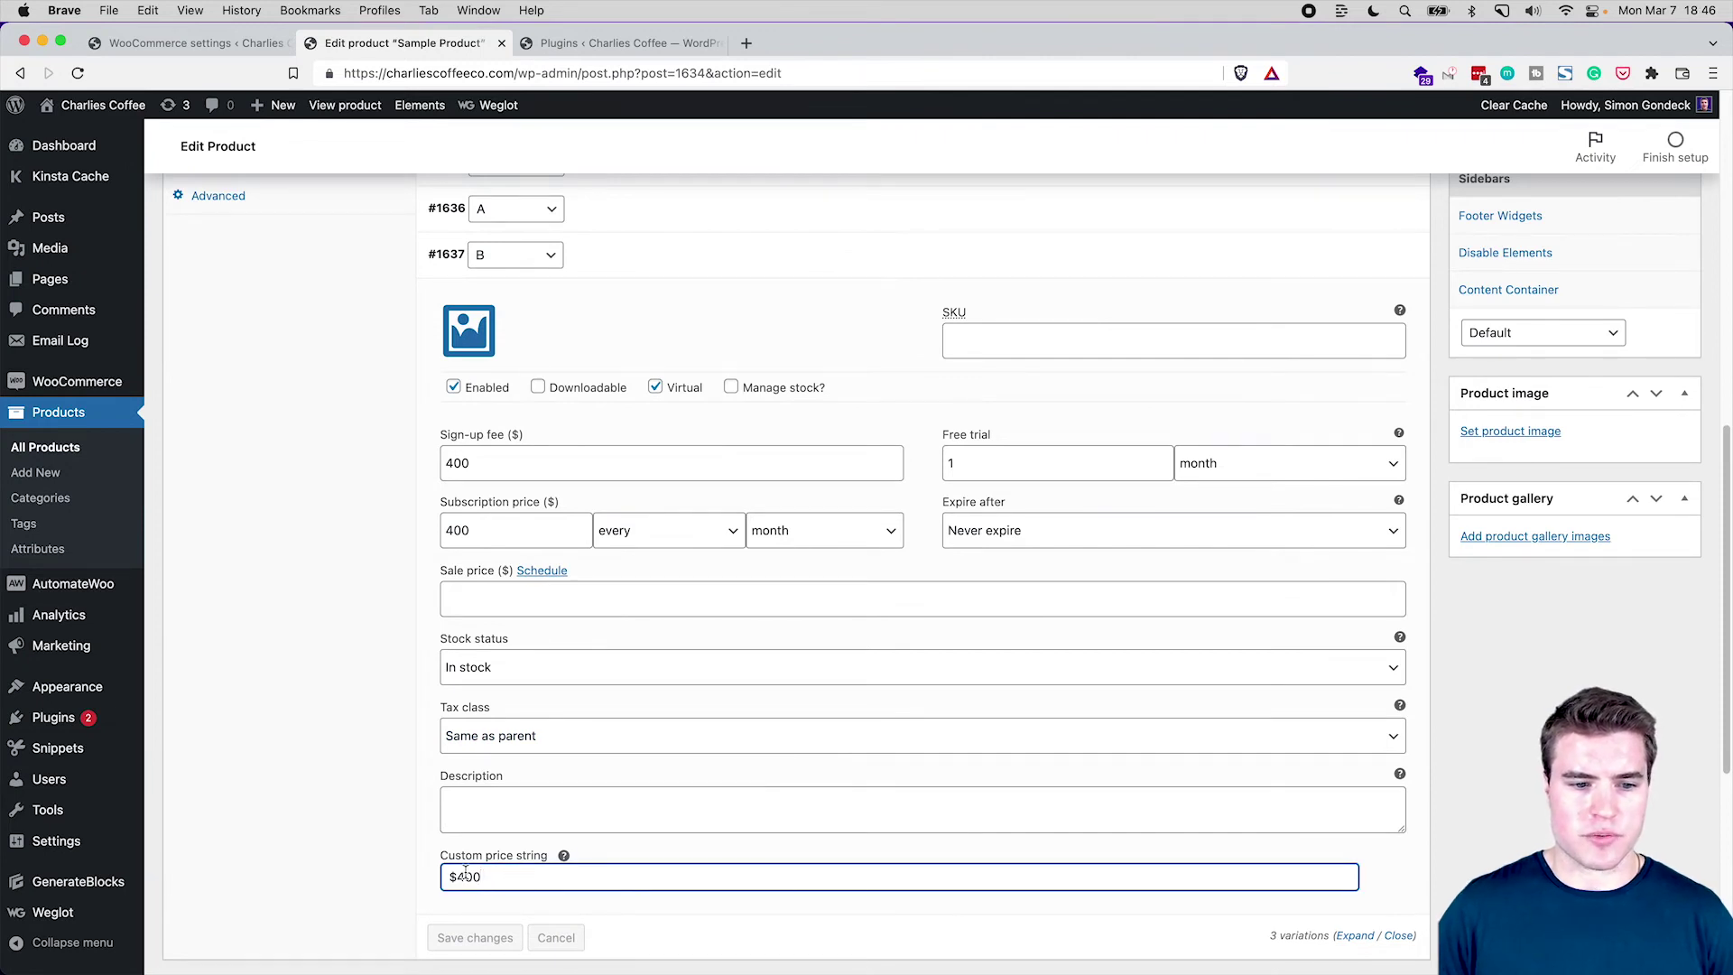
pyautogui.press('super+a')
# Shorten variation A's custom price string to $200 and save the variation changes
pyautogui.click(604, 218)
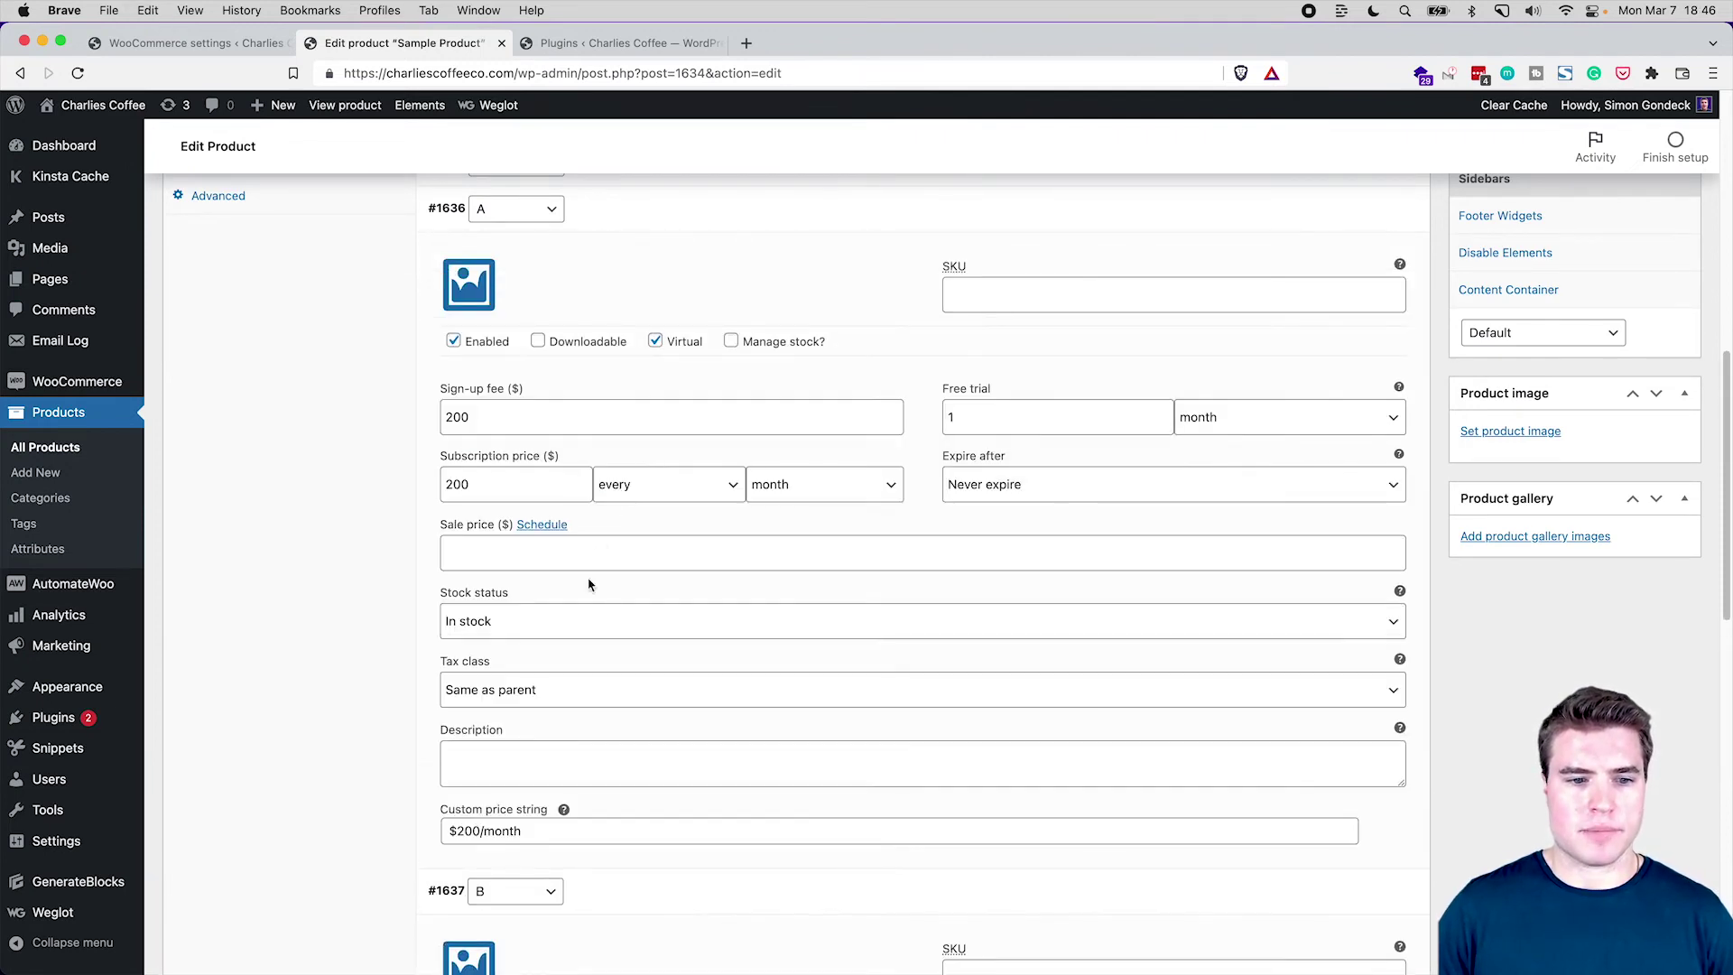
pyautogui.moveTo(479, 831); pyautogui.dragTo(592, 856)
pyautogui.press('BackSpace')
pyautogui.scroll(-5, 686, 848)
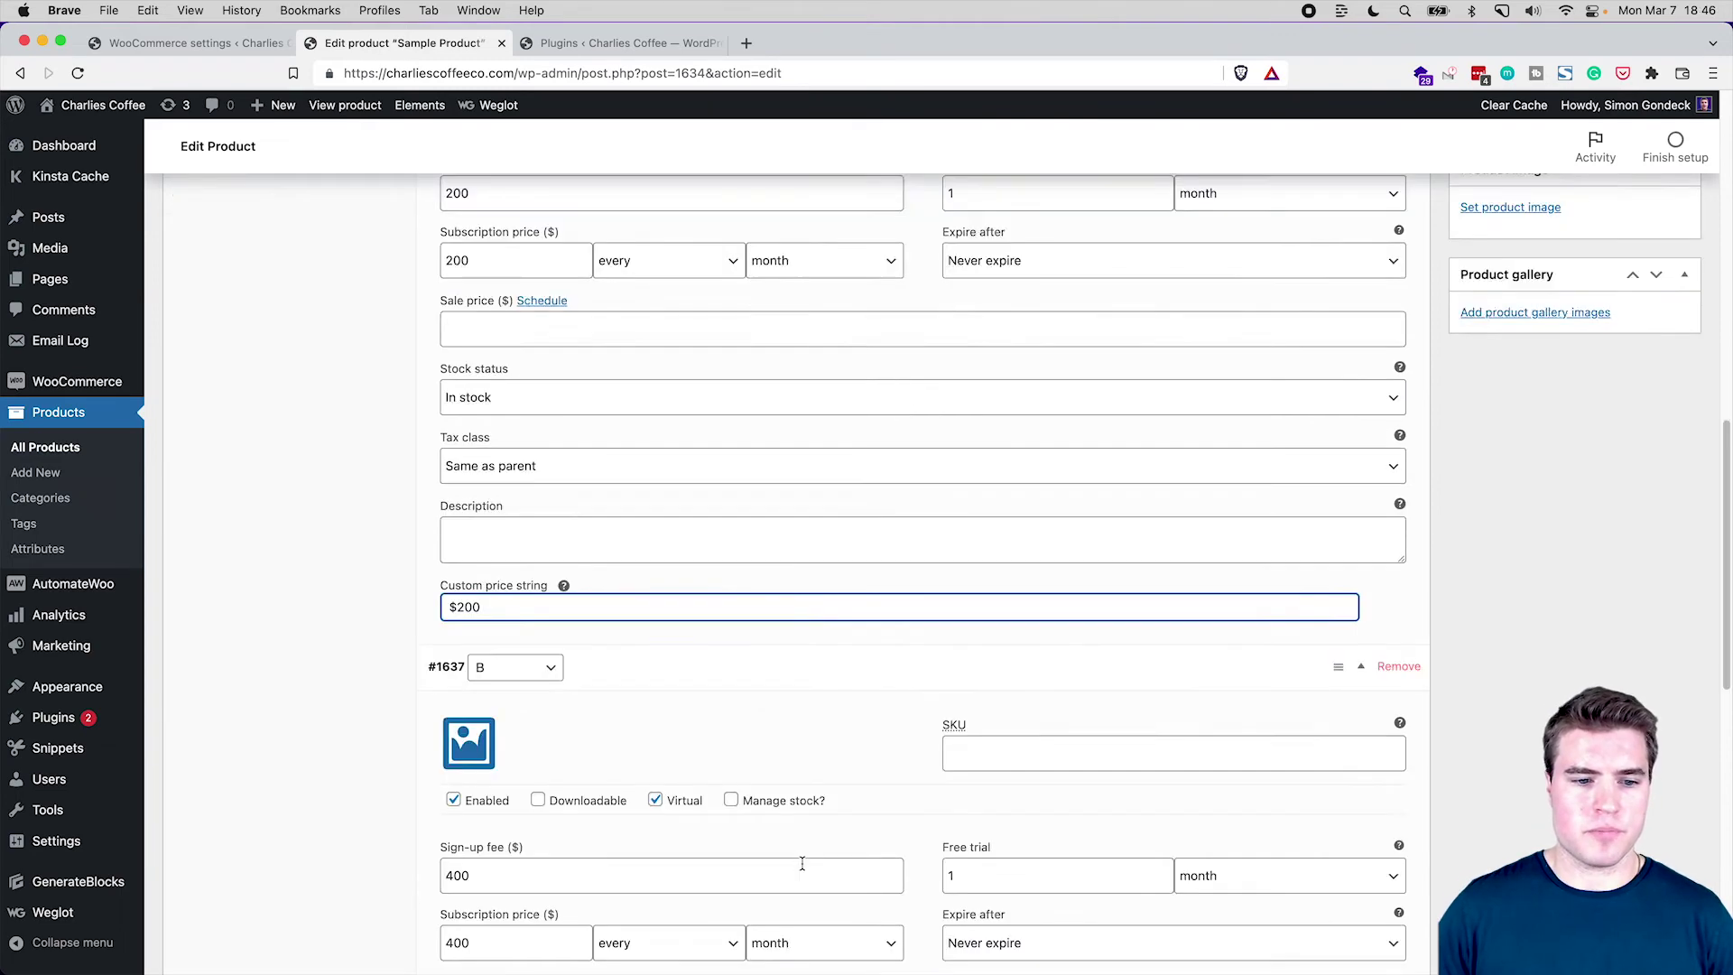
pyautogui.scroll(-5, 768, 841)
pyautogui.click(475, 839)
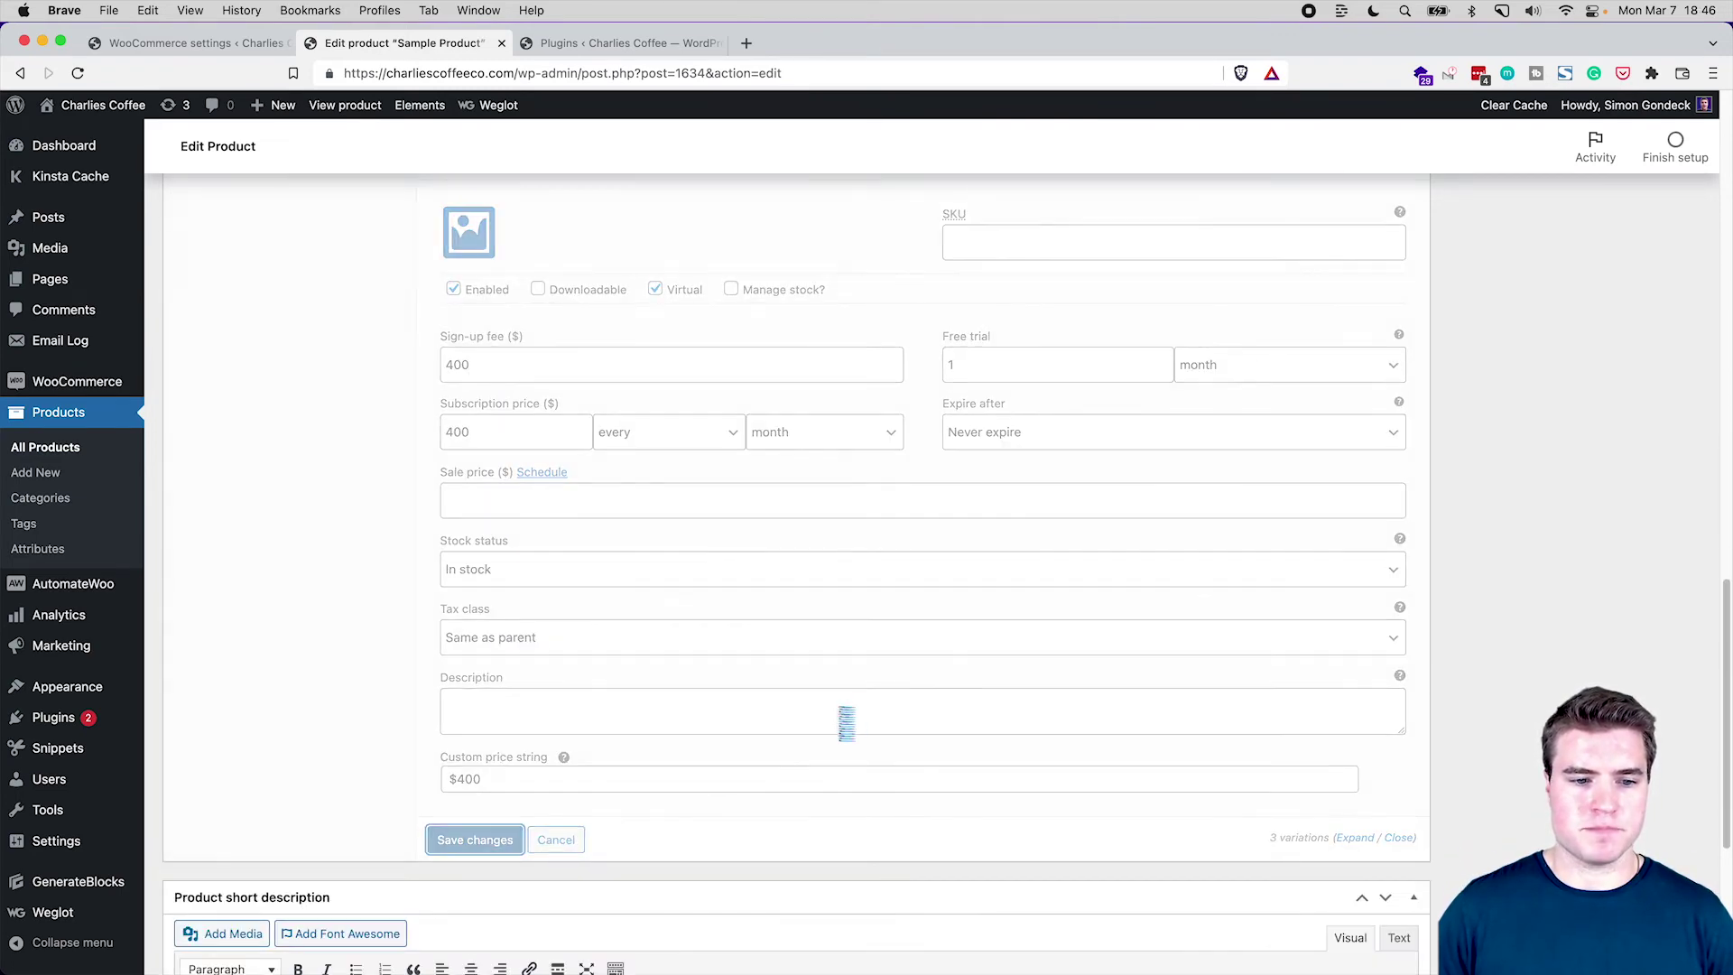
pyautogui.scroll(15, 967, 647)
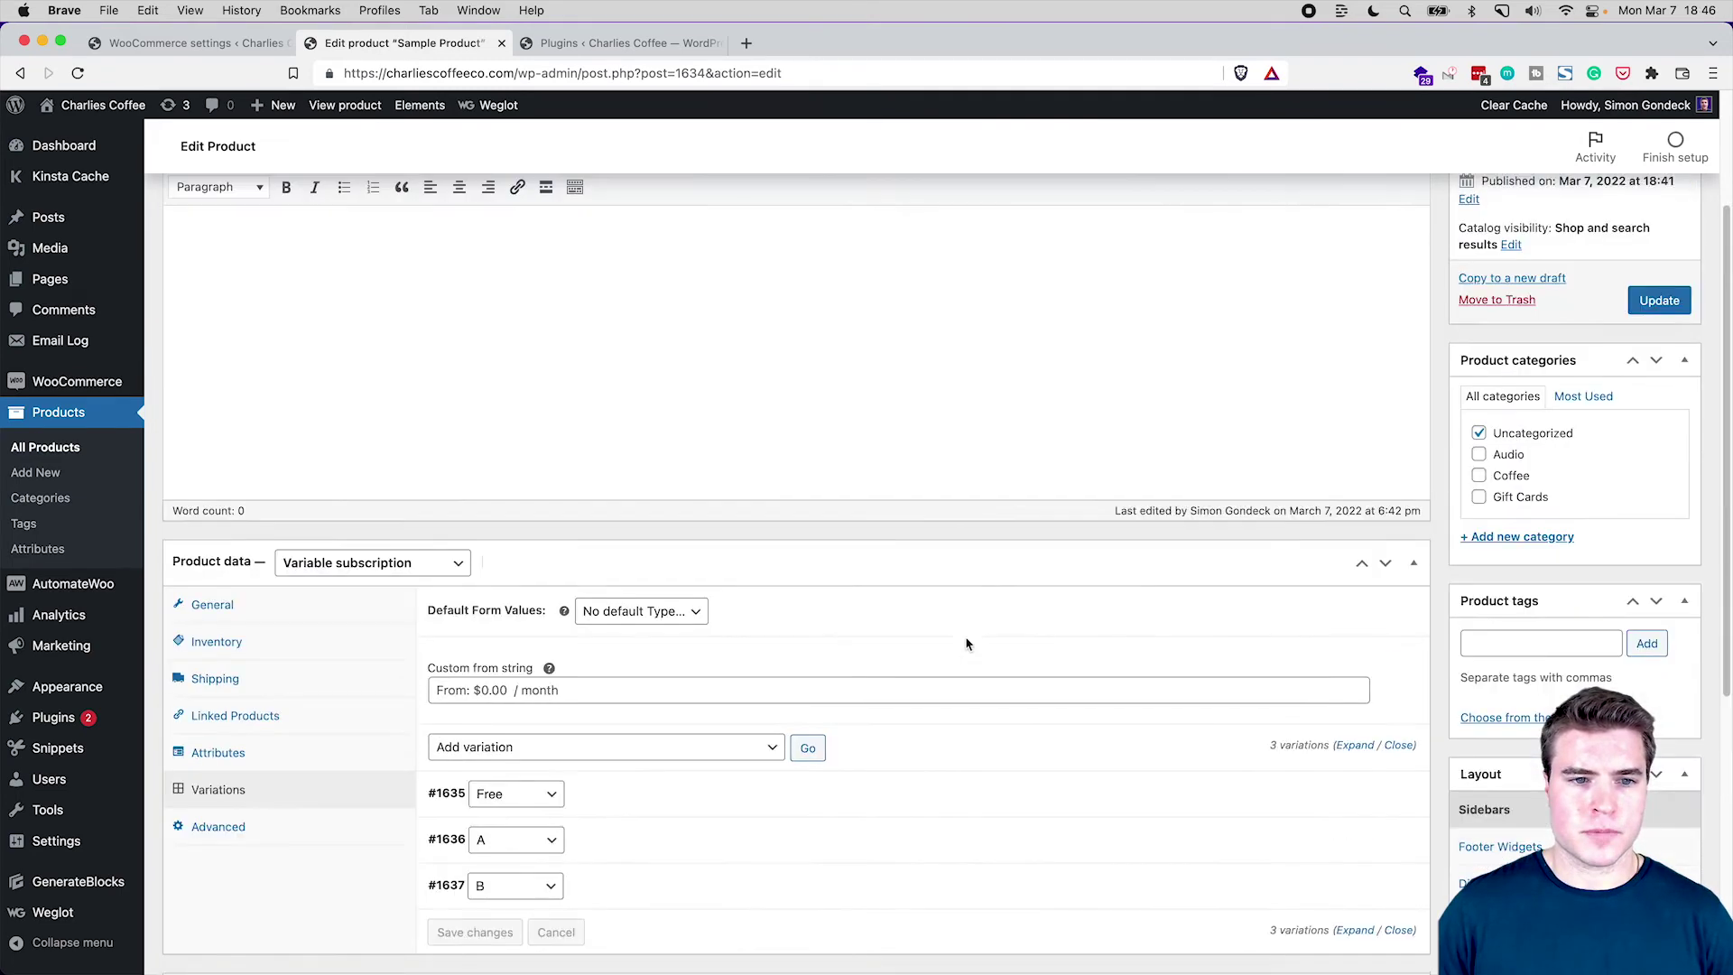
pyautogui.keyDown('super'); pyautogui.click(471, 284); pyautogui.keyUp('super')
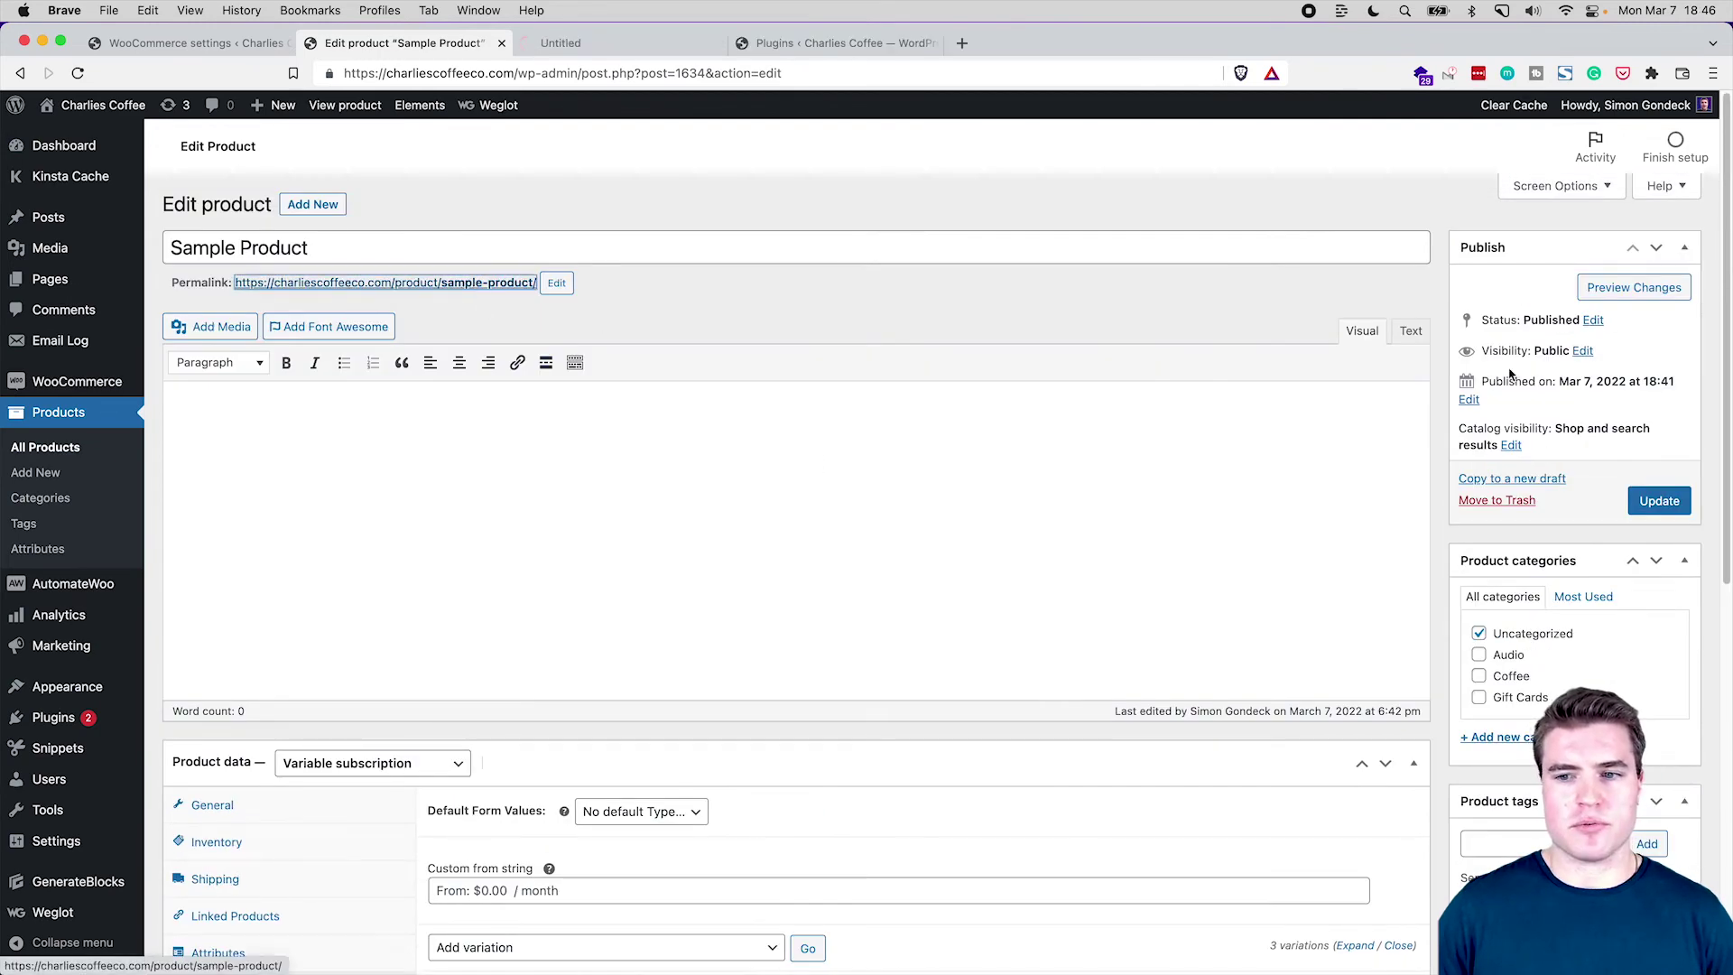
# Update the product, then add the Type A variation to the cart on the storefront
pyautogui.click(1660, 501)
pyautogui.hotkey('ctrl', 'Tab')
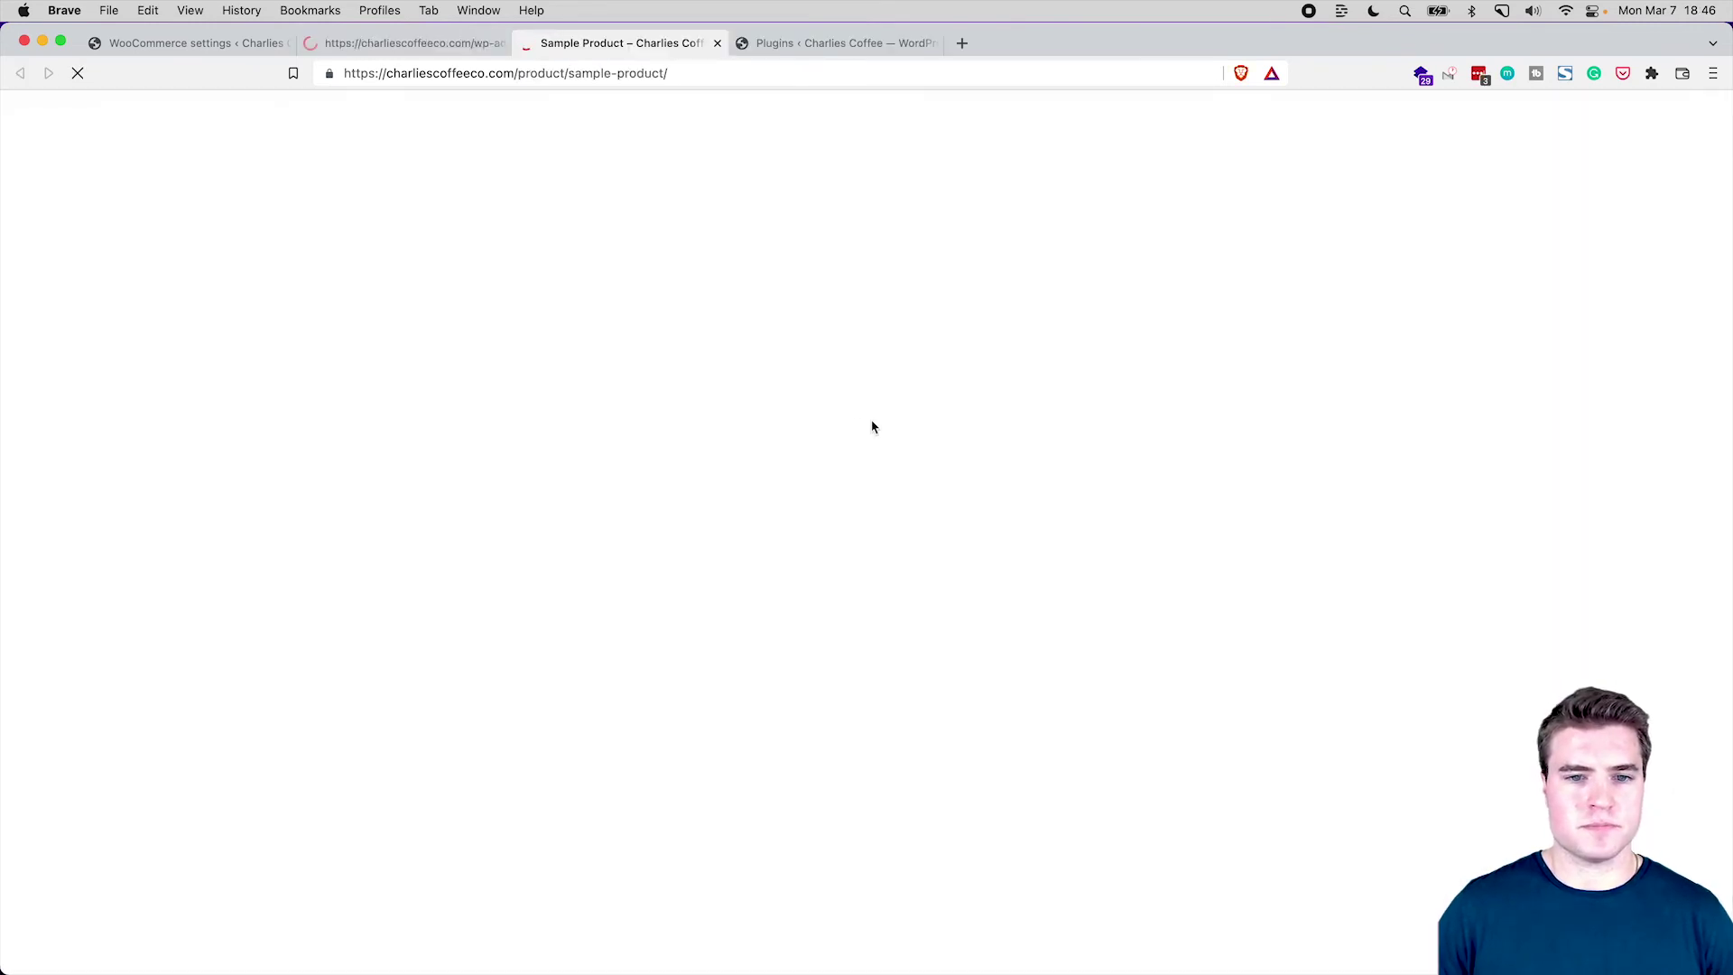
pyautogui.click(1093, 442)
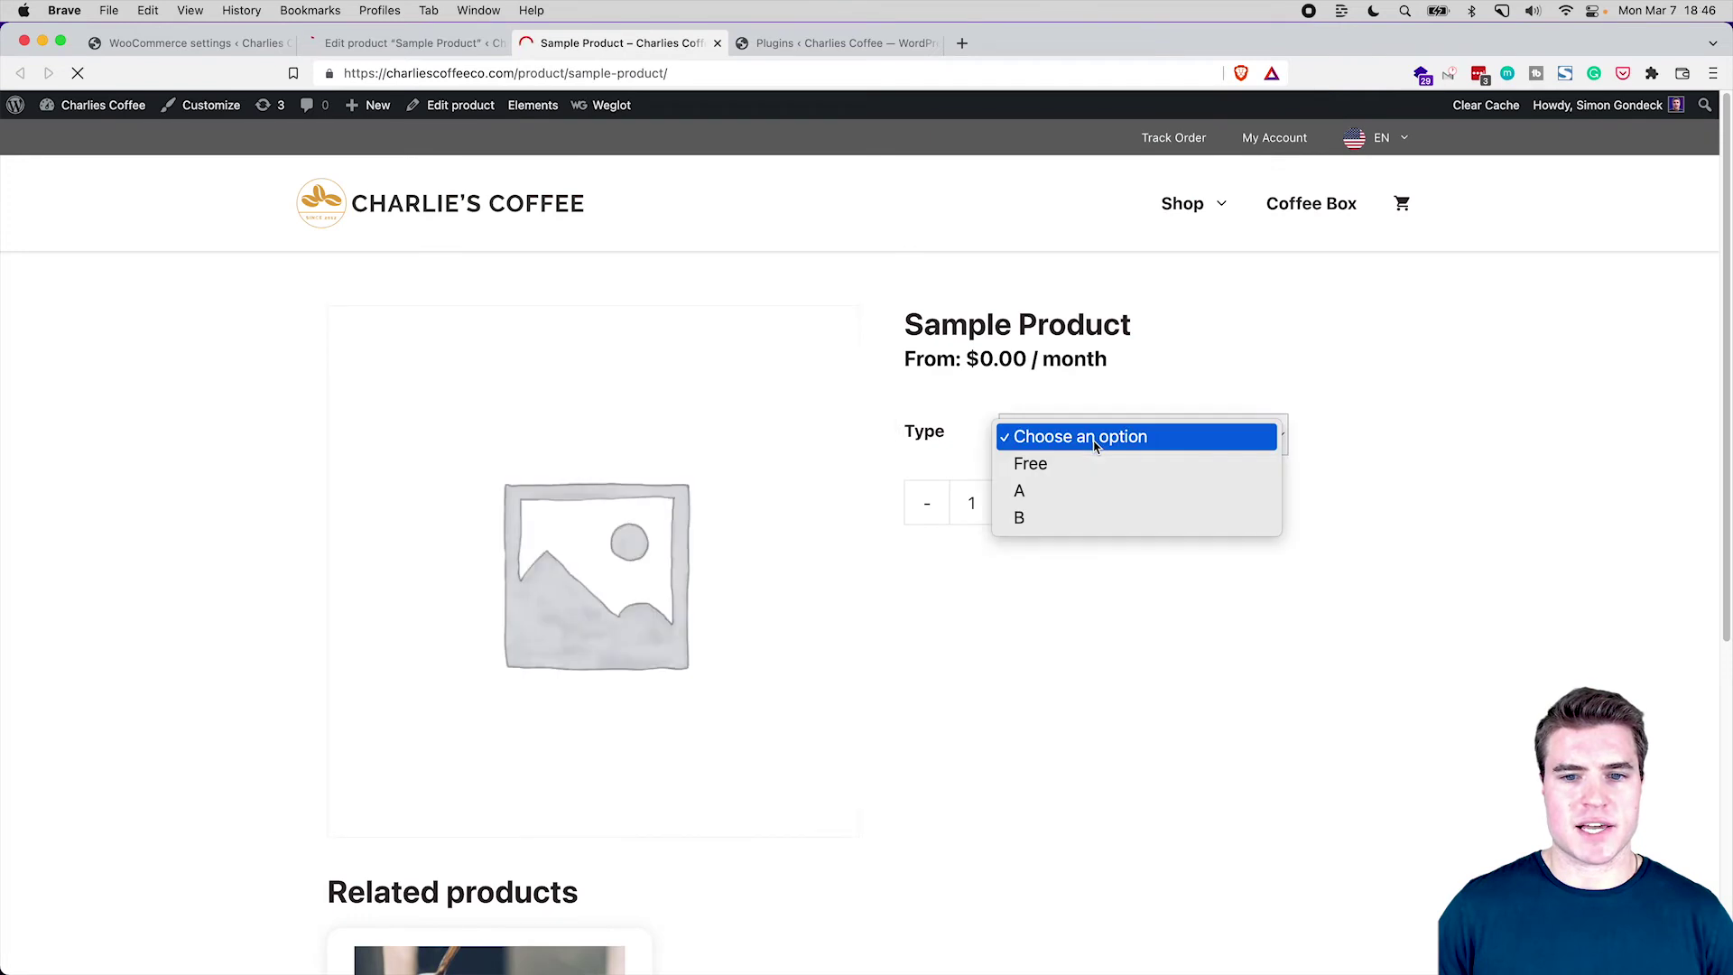
pyautogui.click(1093, 519)
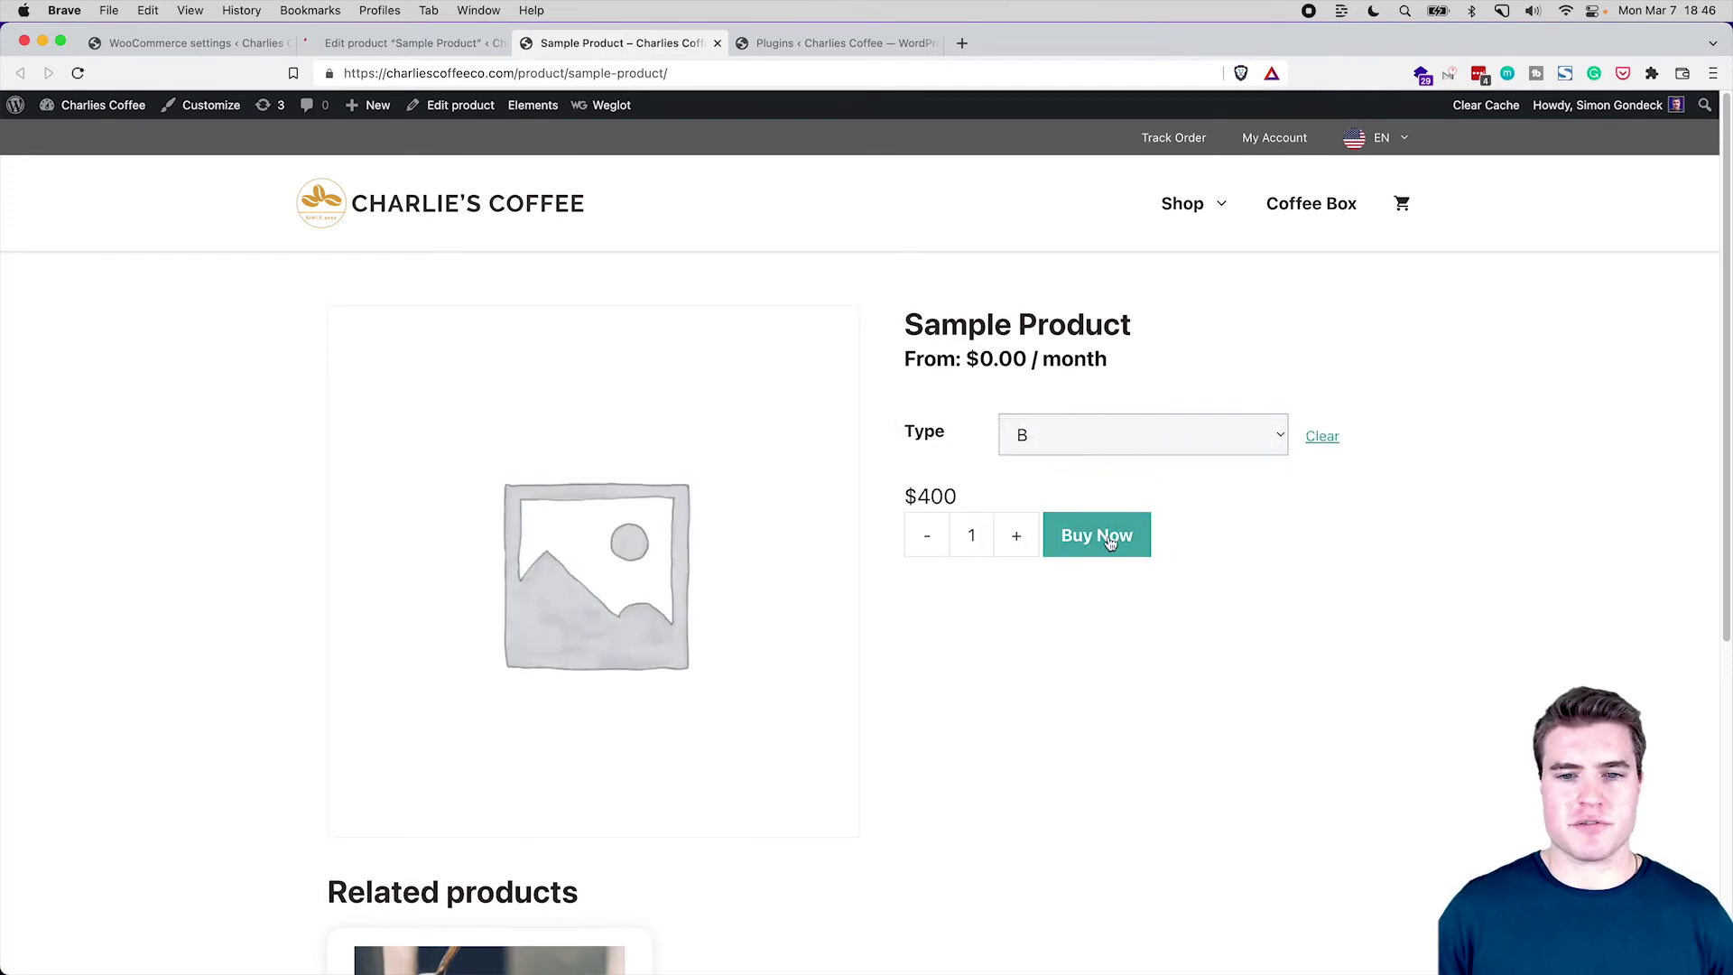
pyautogui.click(1090, 437)
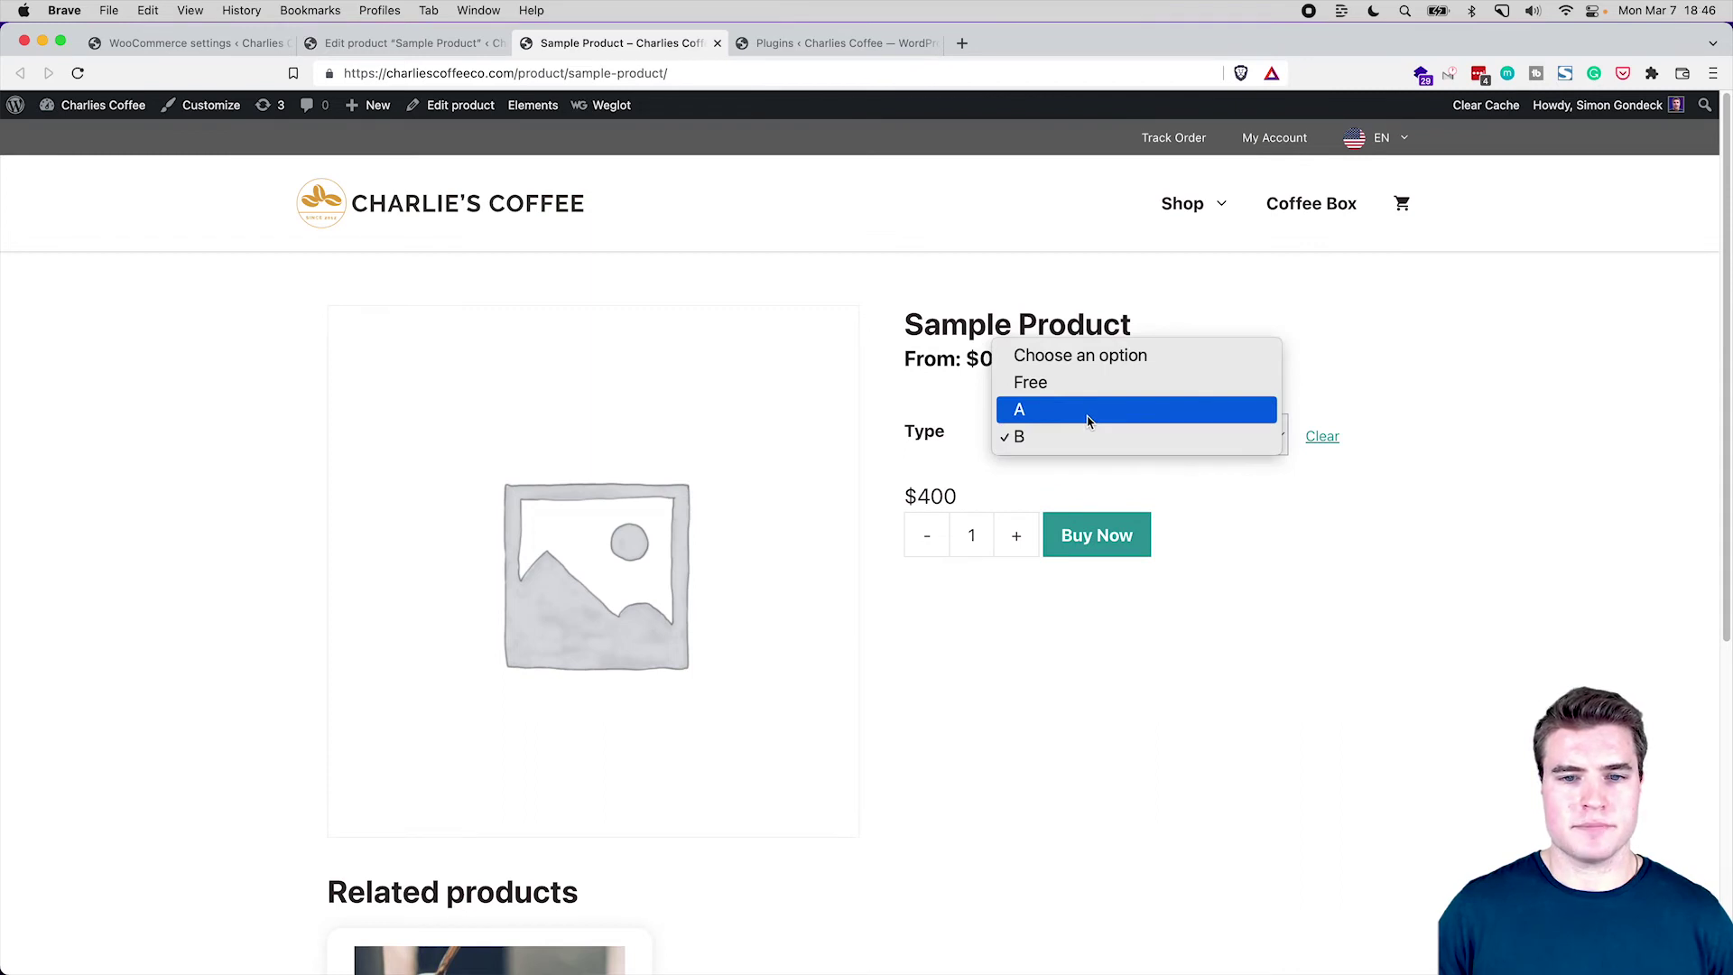
pyautogui.click(1089, 420)
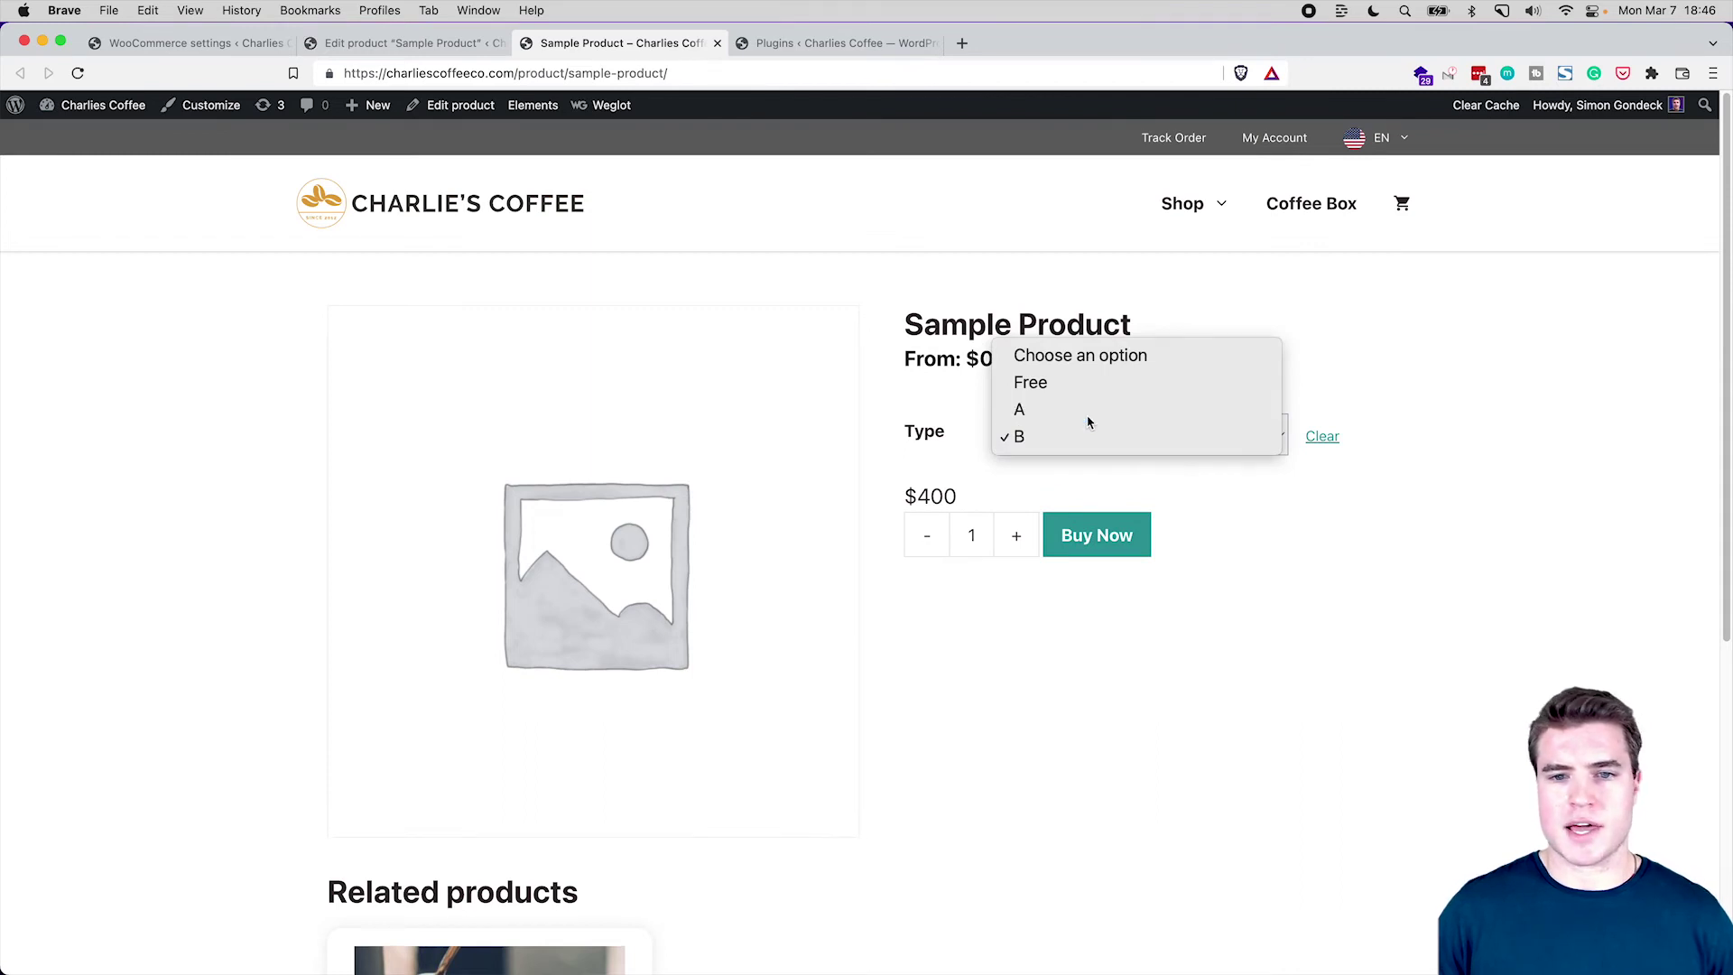
pyautogui.click(1077, 553)
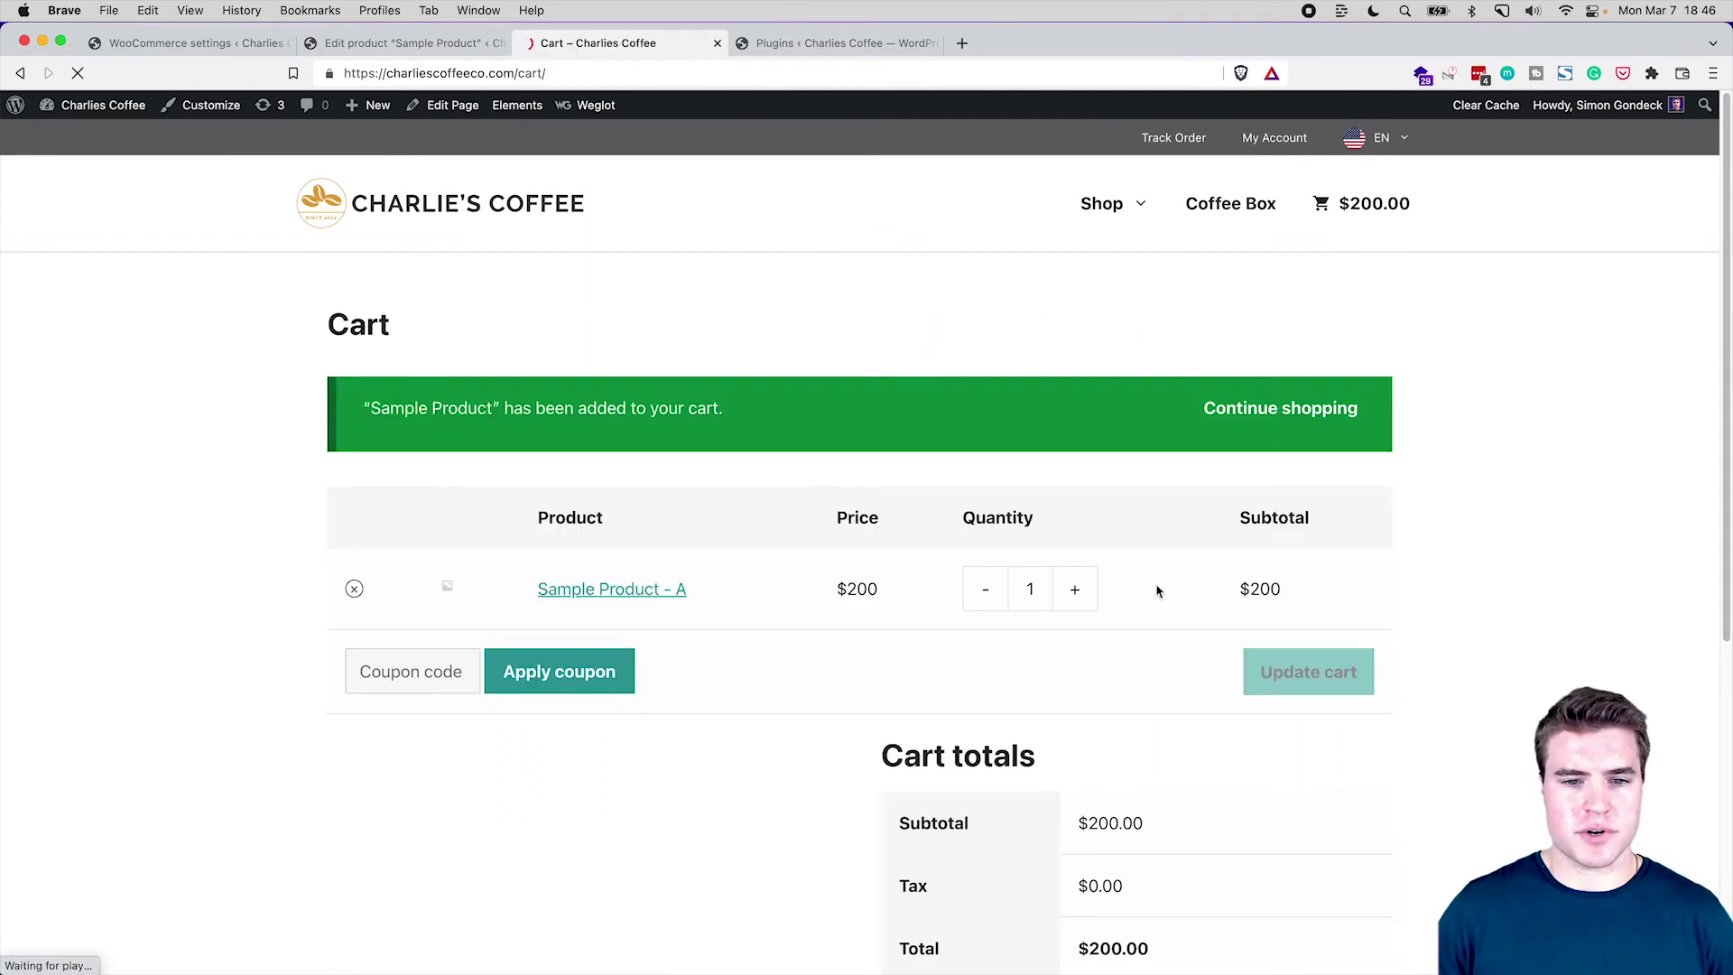
# Place the $200.00 Sample Product - A order and go to the customer's account
pyautogui.scroll(-4, 1138, 589)
pyautogui.scroll(-5, 1158, 592)
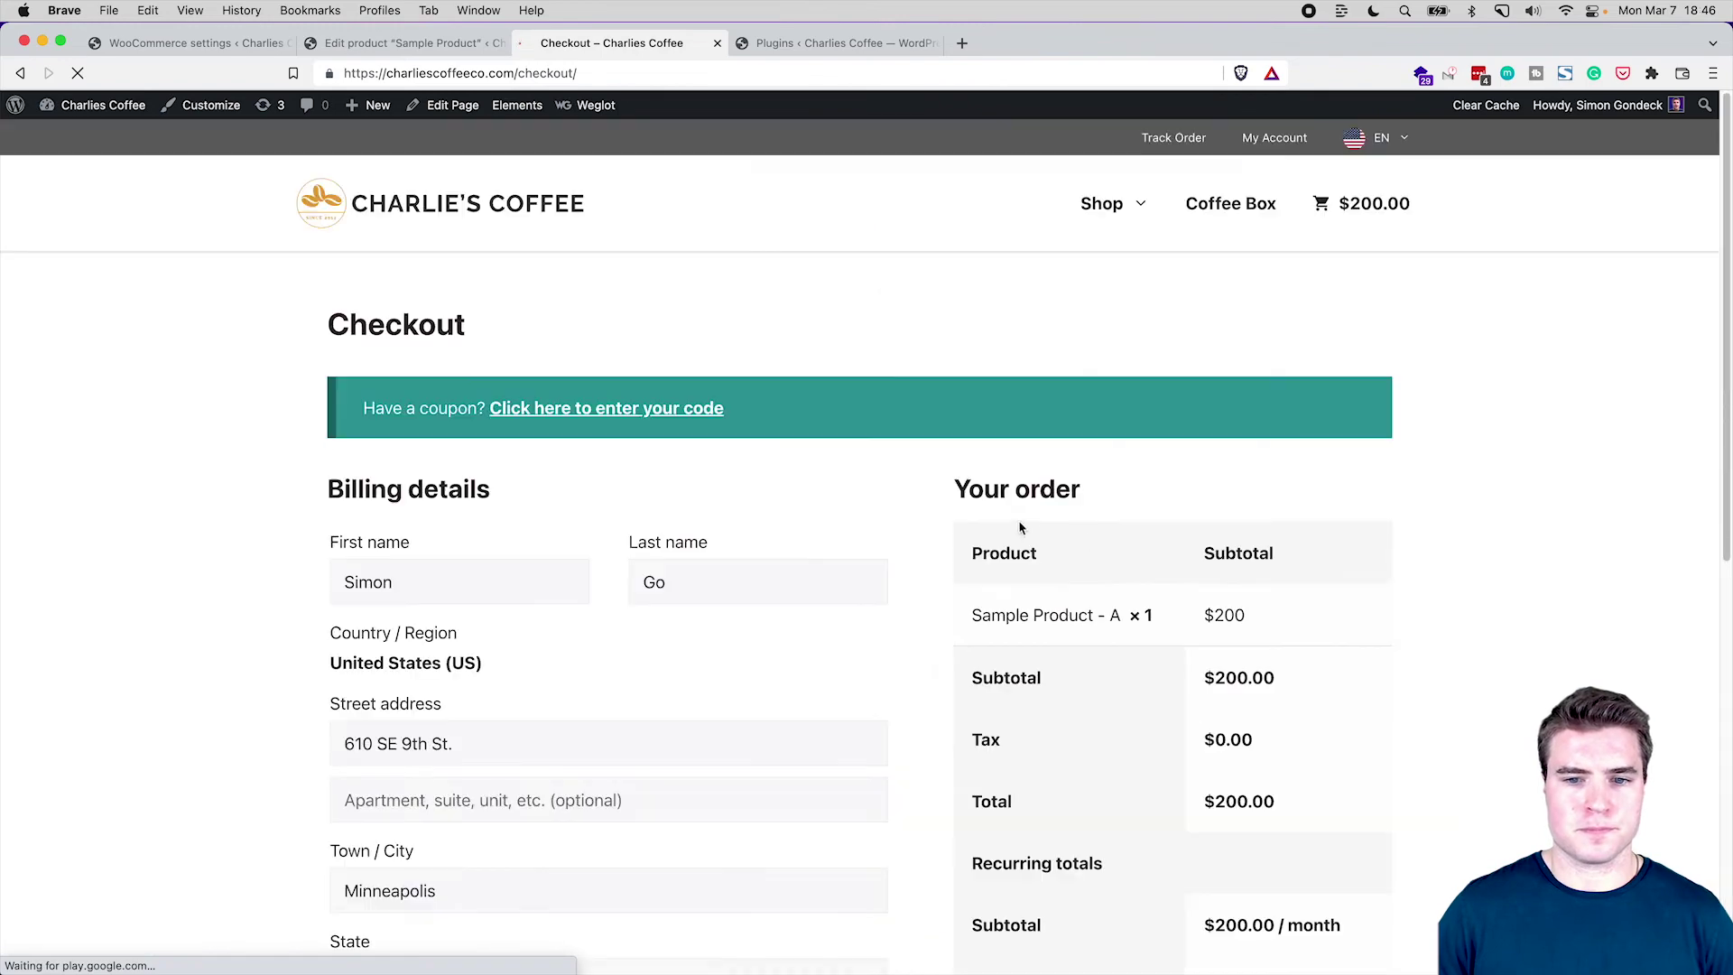
pyautogui.scroll(-5, 1115, 542)
pyautogui.scroll(-10, 1116, 542)
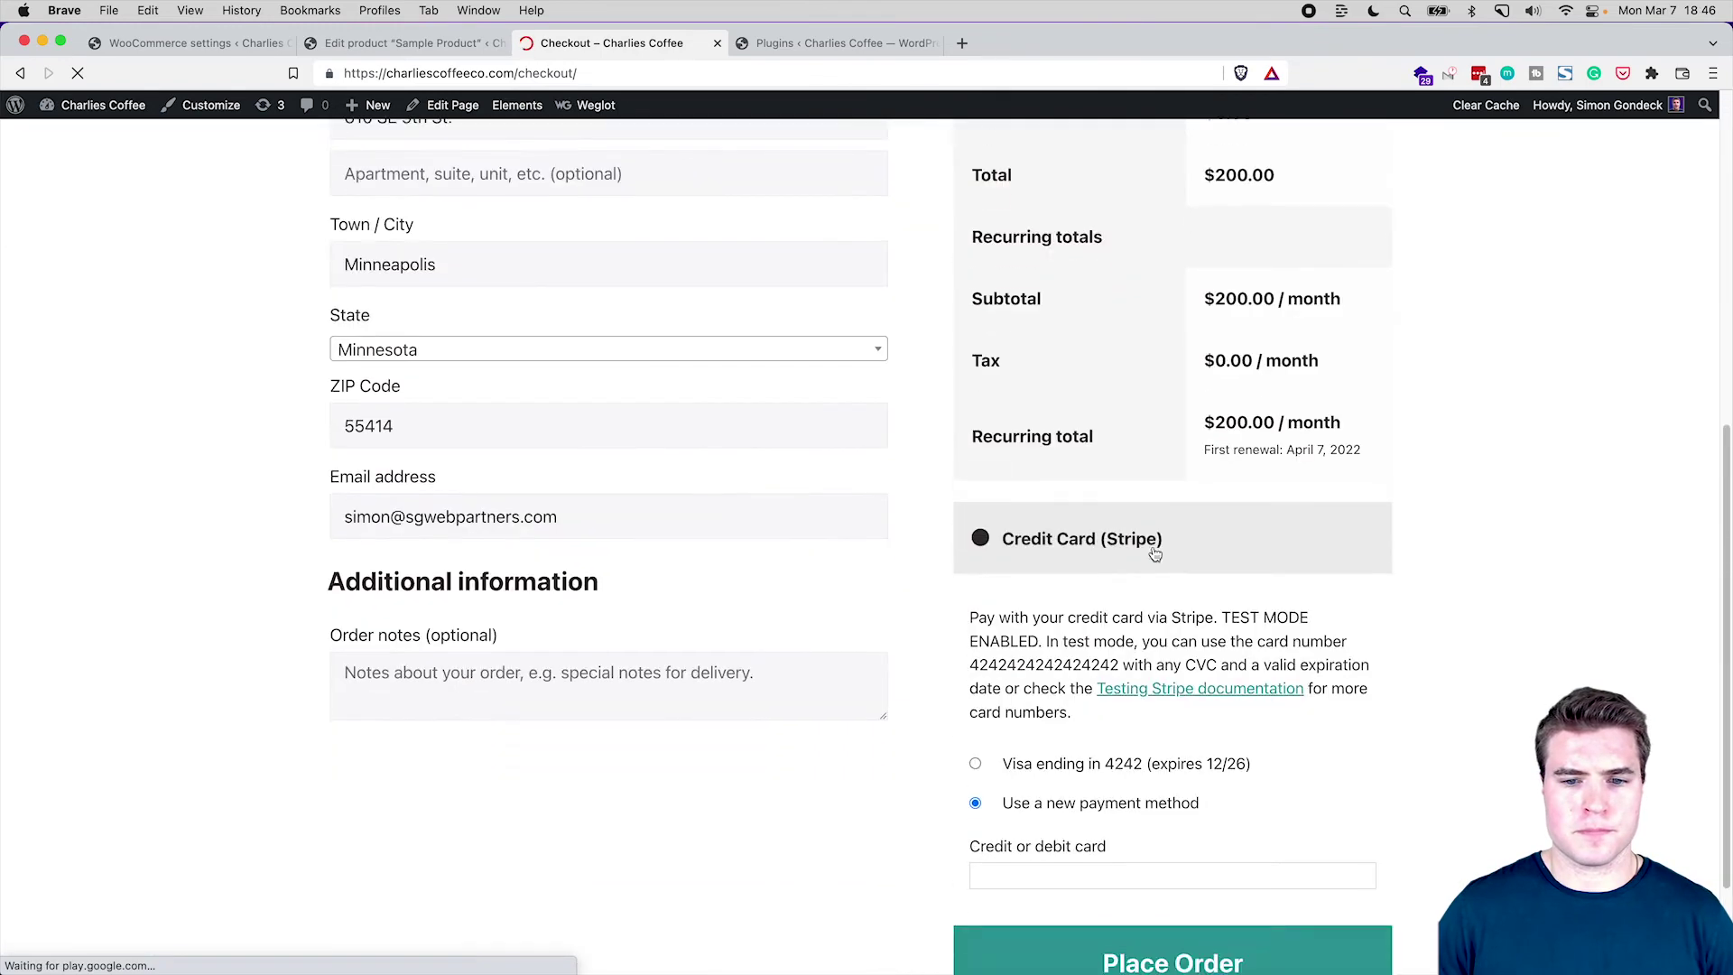
pyautogui.click(1163, 840)
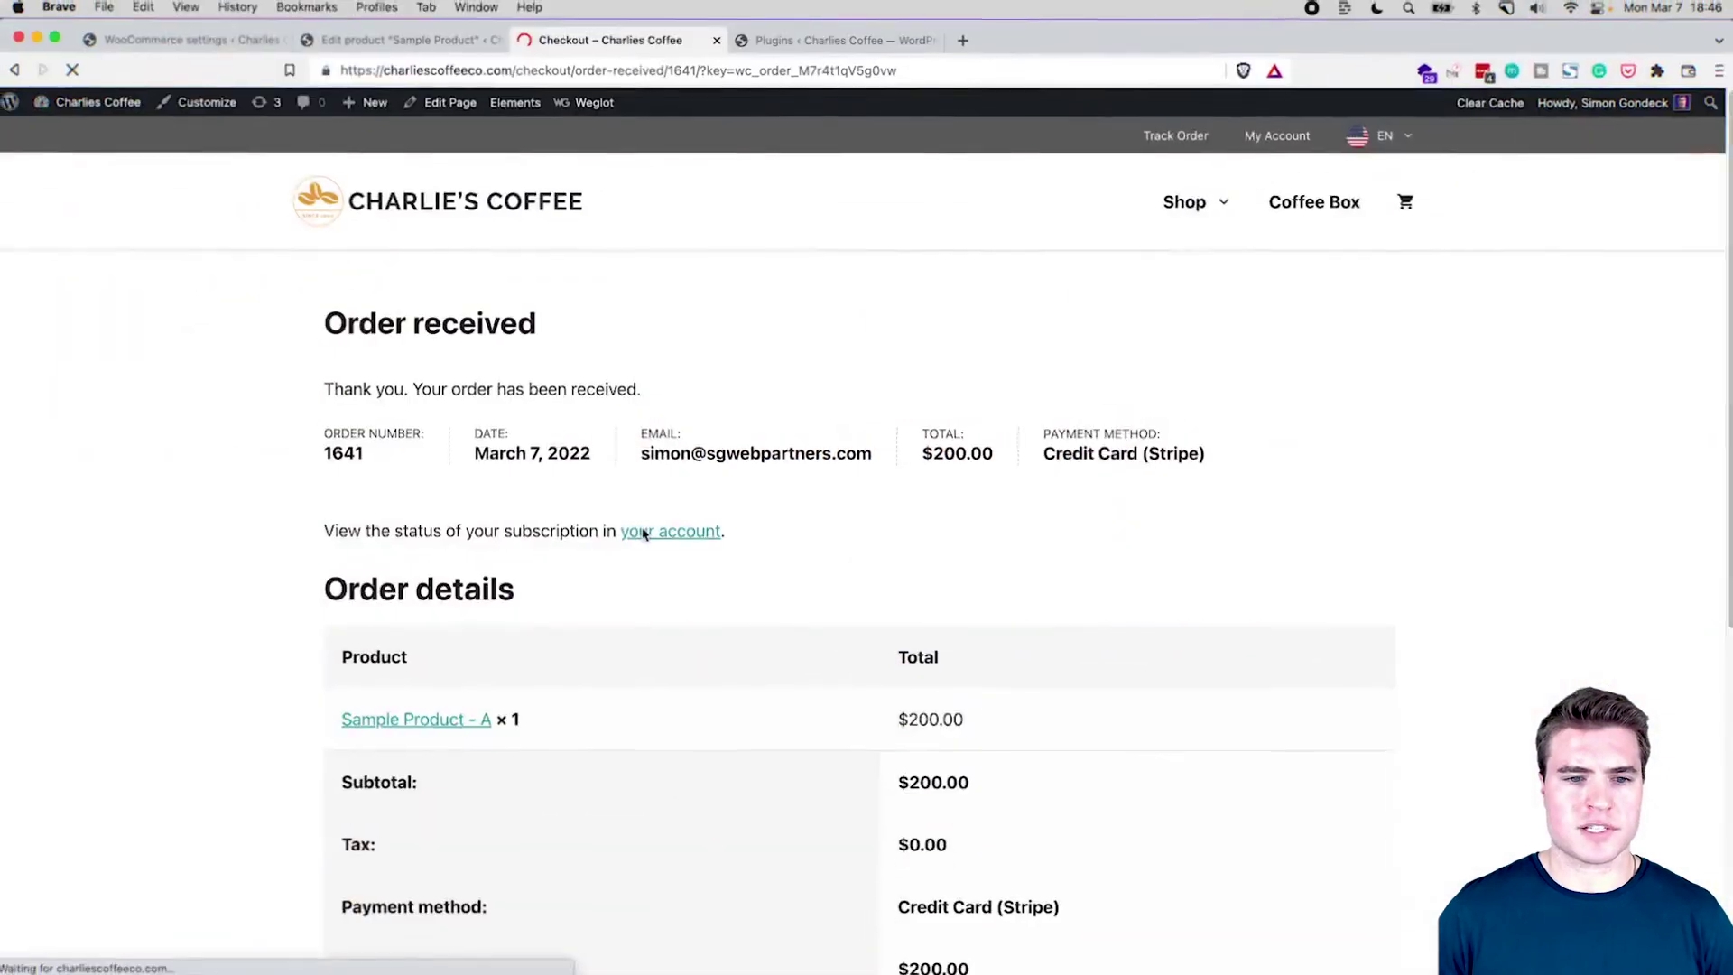
pyautogui.click(675, 541)
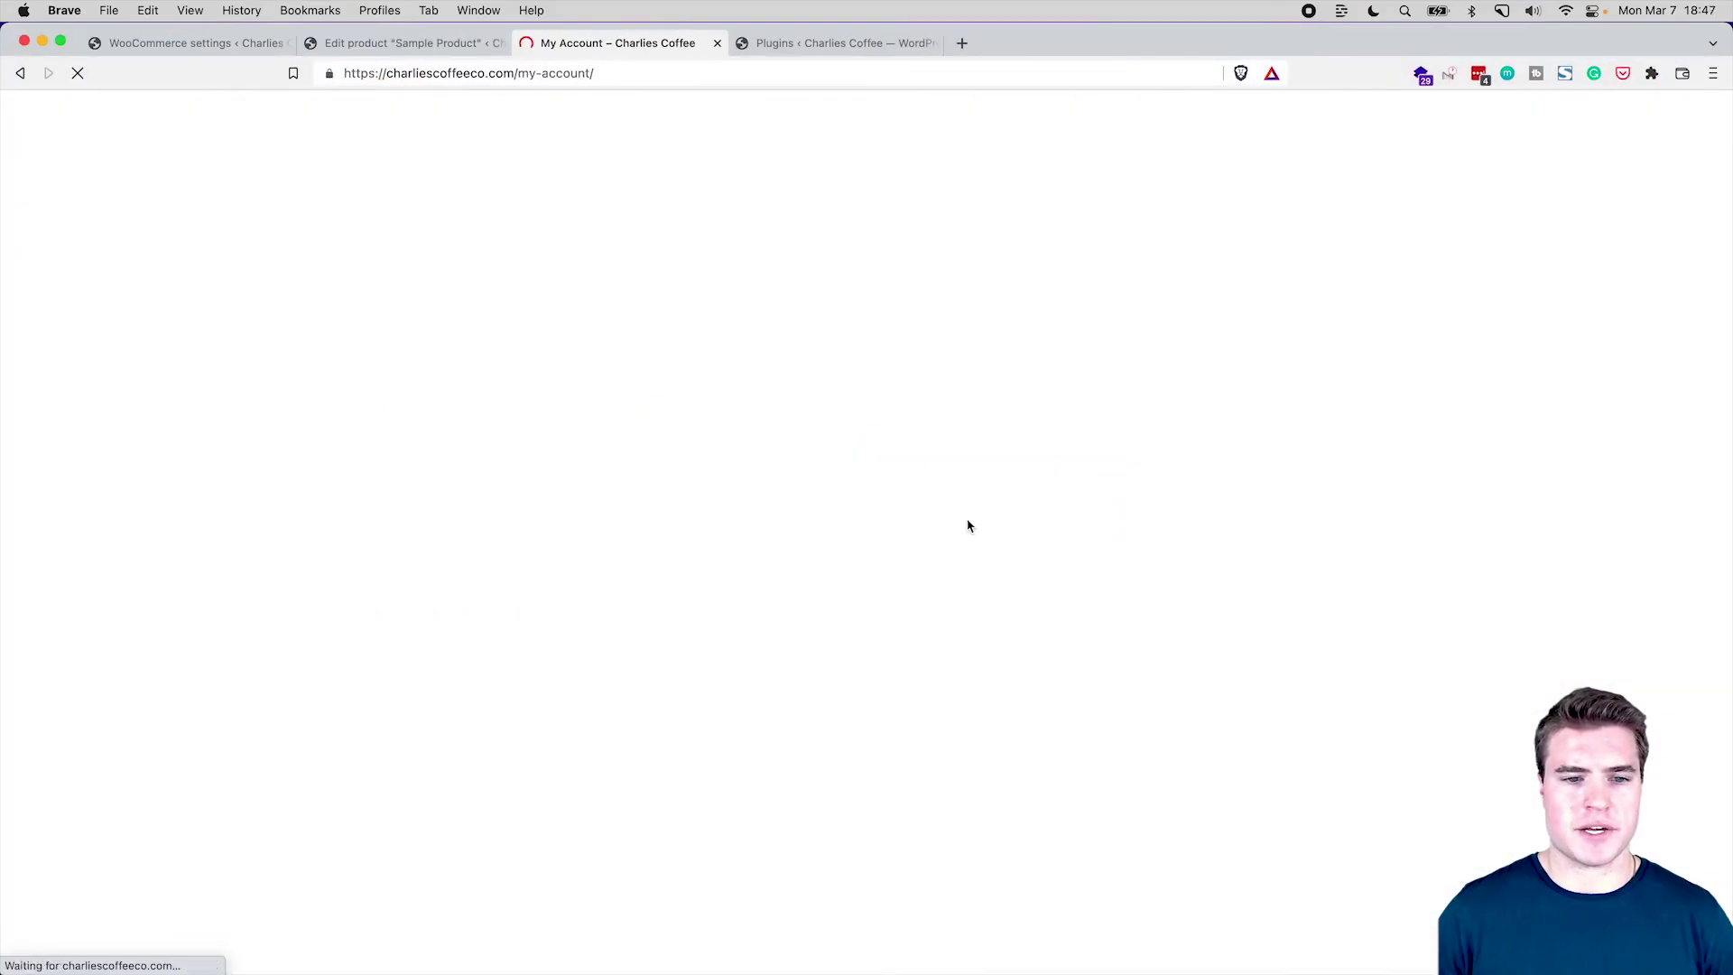
# Open the new $200 subscription's details from My Account > Subscriptions
pyautogui.click(495, 524)
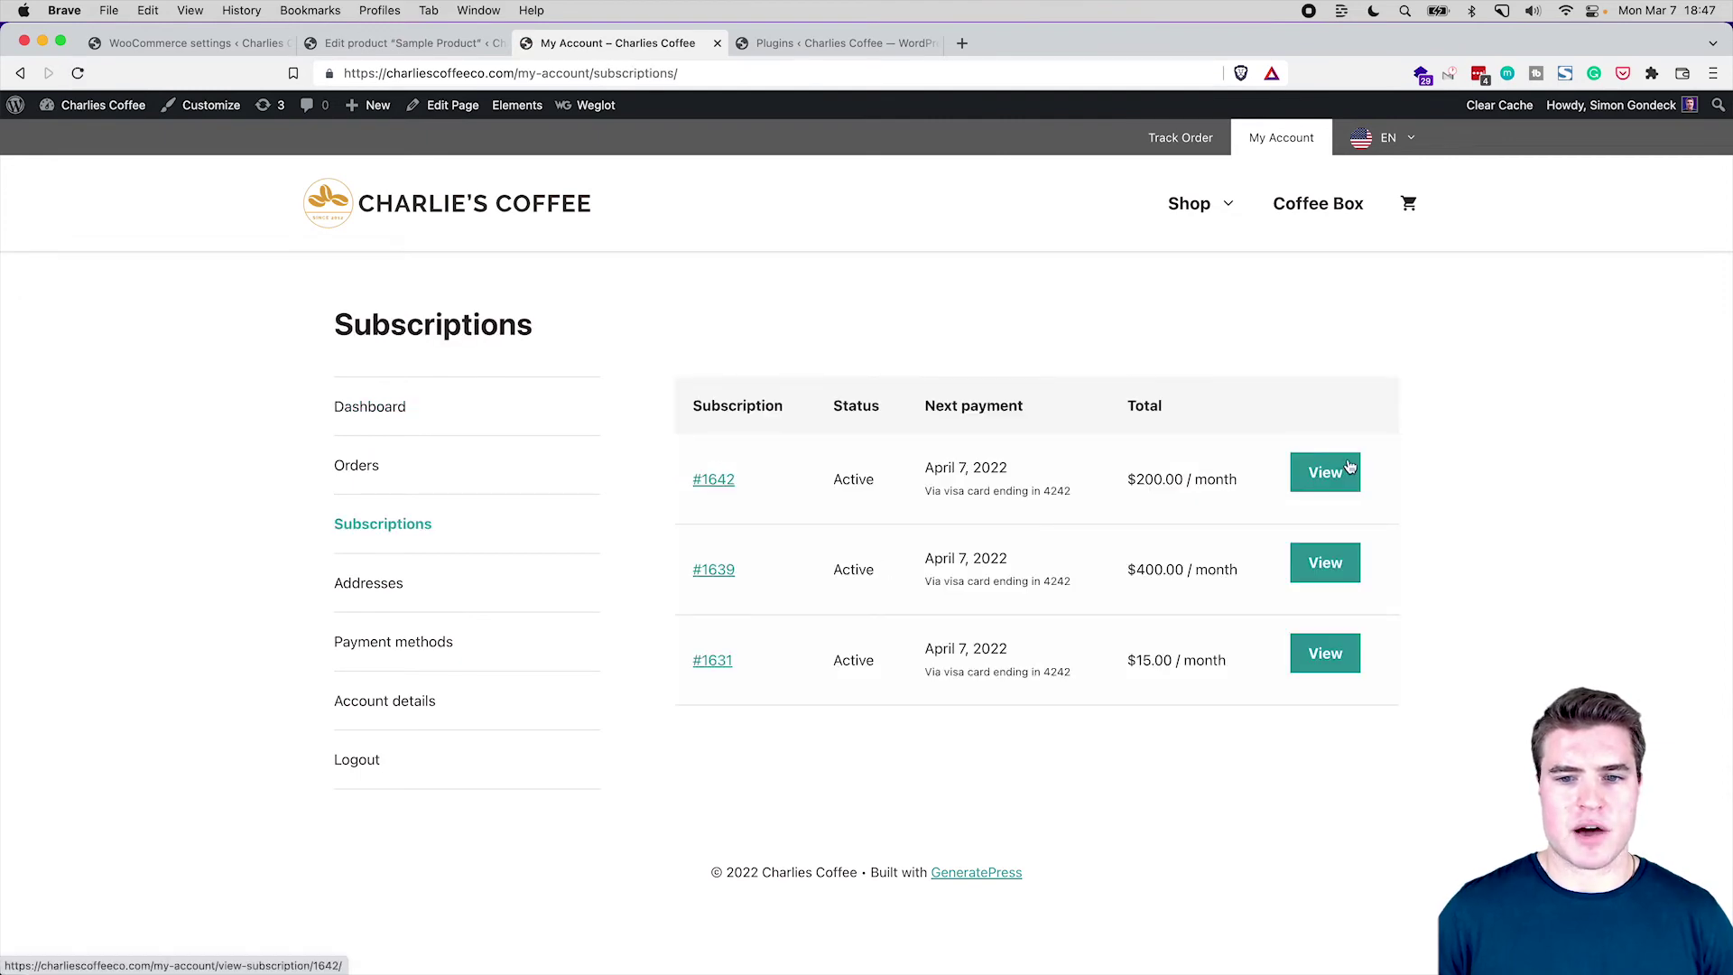
pyautogui.click(1349, 469)
pyautogui.scroll(-2, 1097, 427)
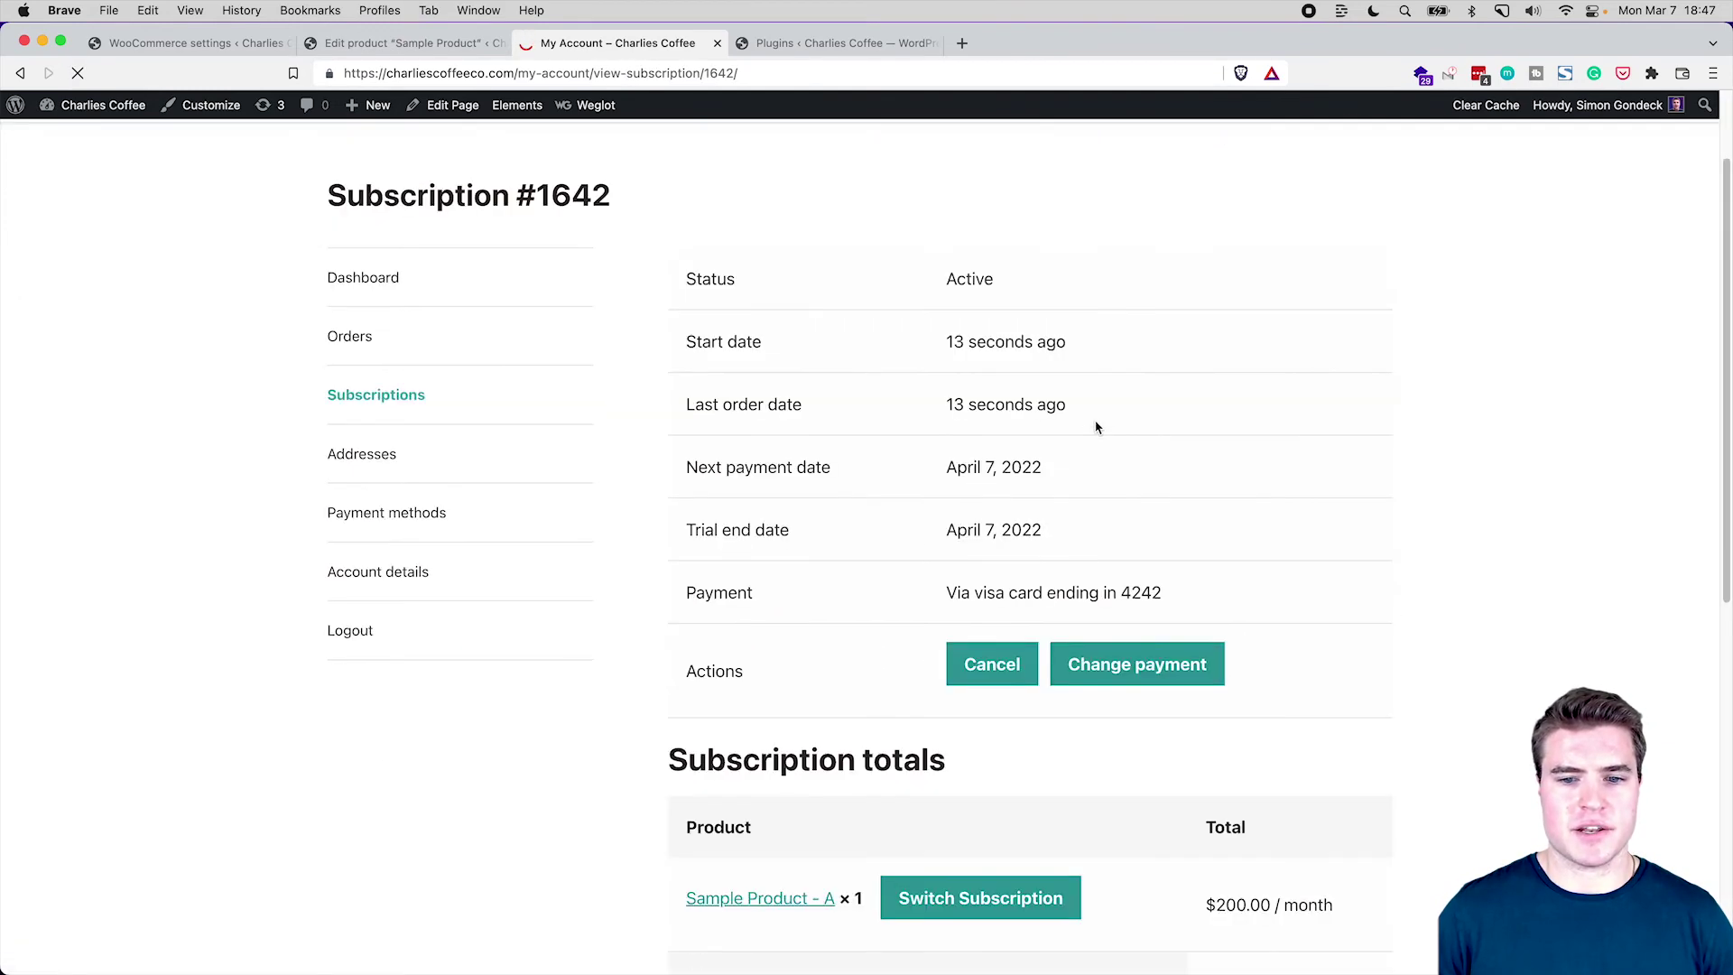
pyautogui.scroll(-4, 1097, 427)
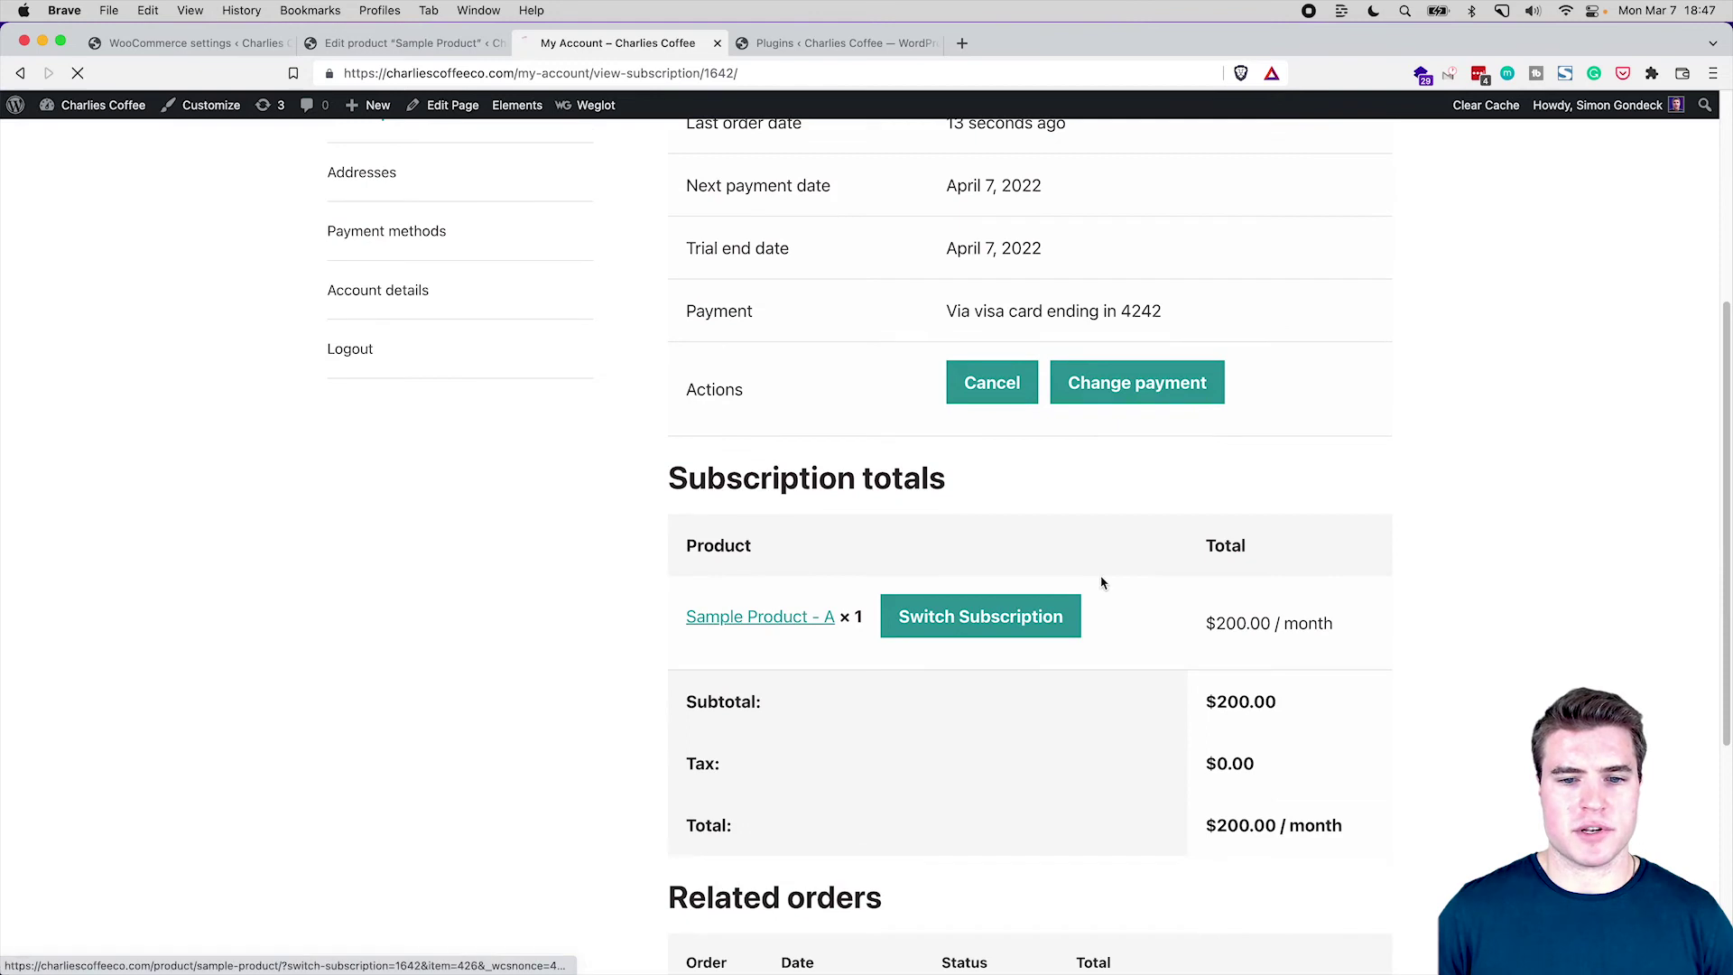
# Switch the subscription to variation B and proceed to checkout for the $400 switch
pyautogui.click(1107, 536)
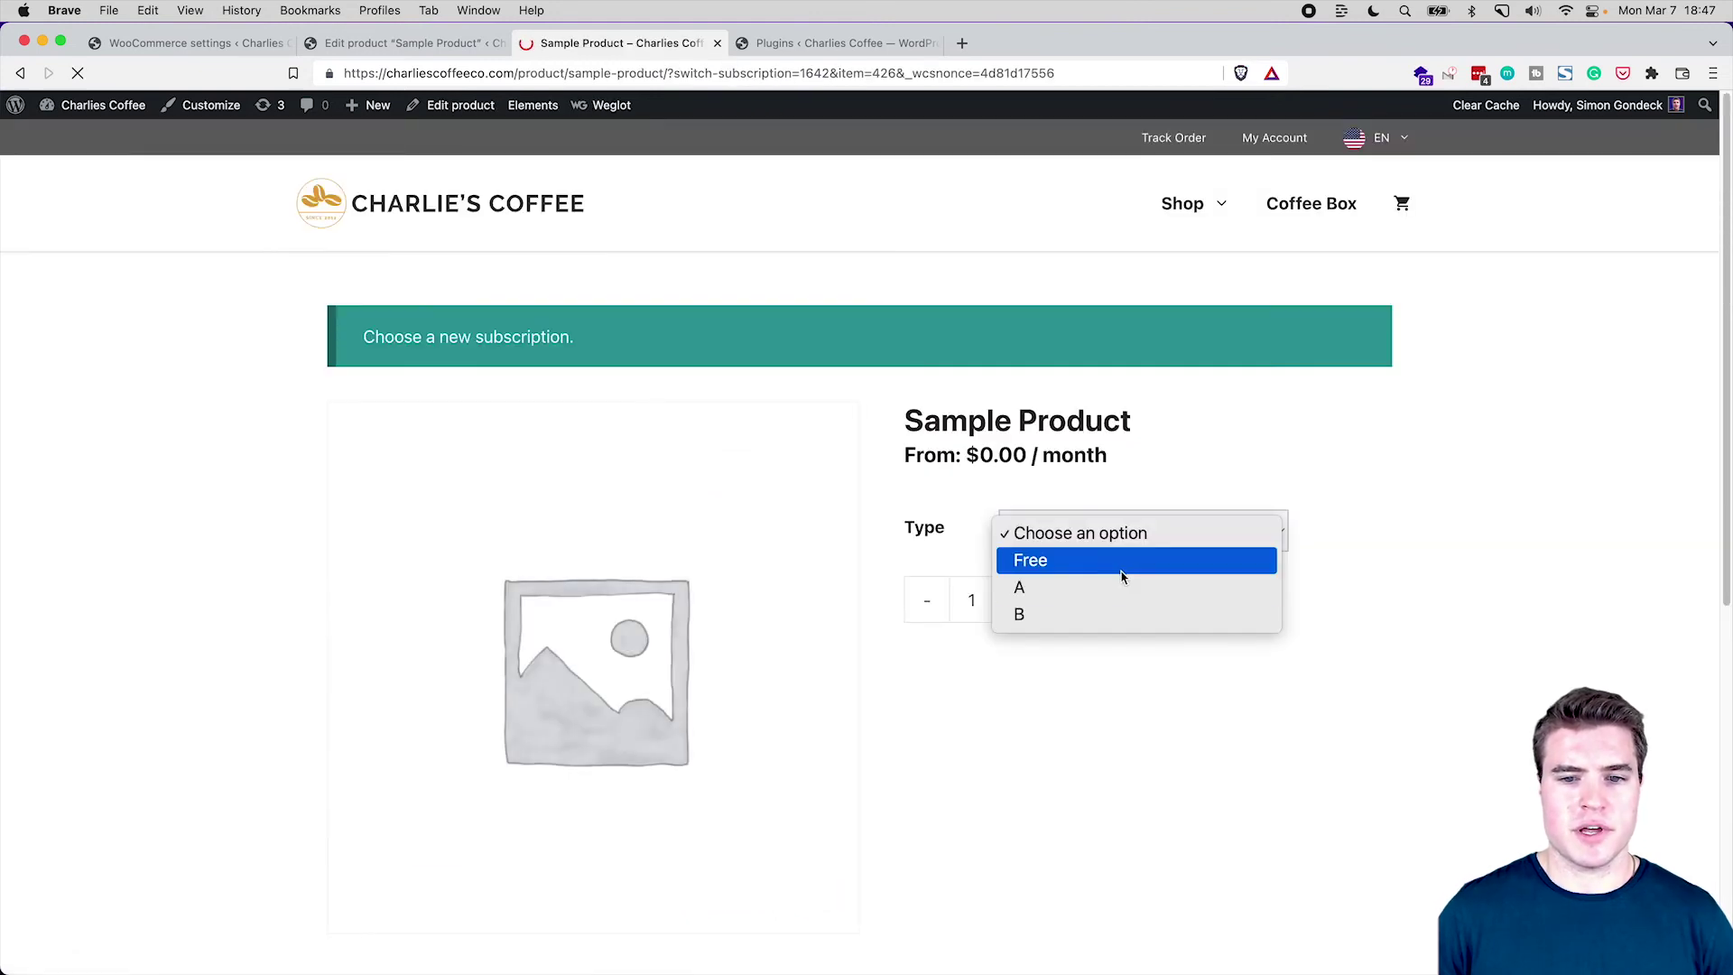
pyautogui.click(1127, 615)
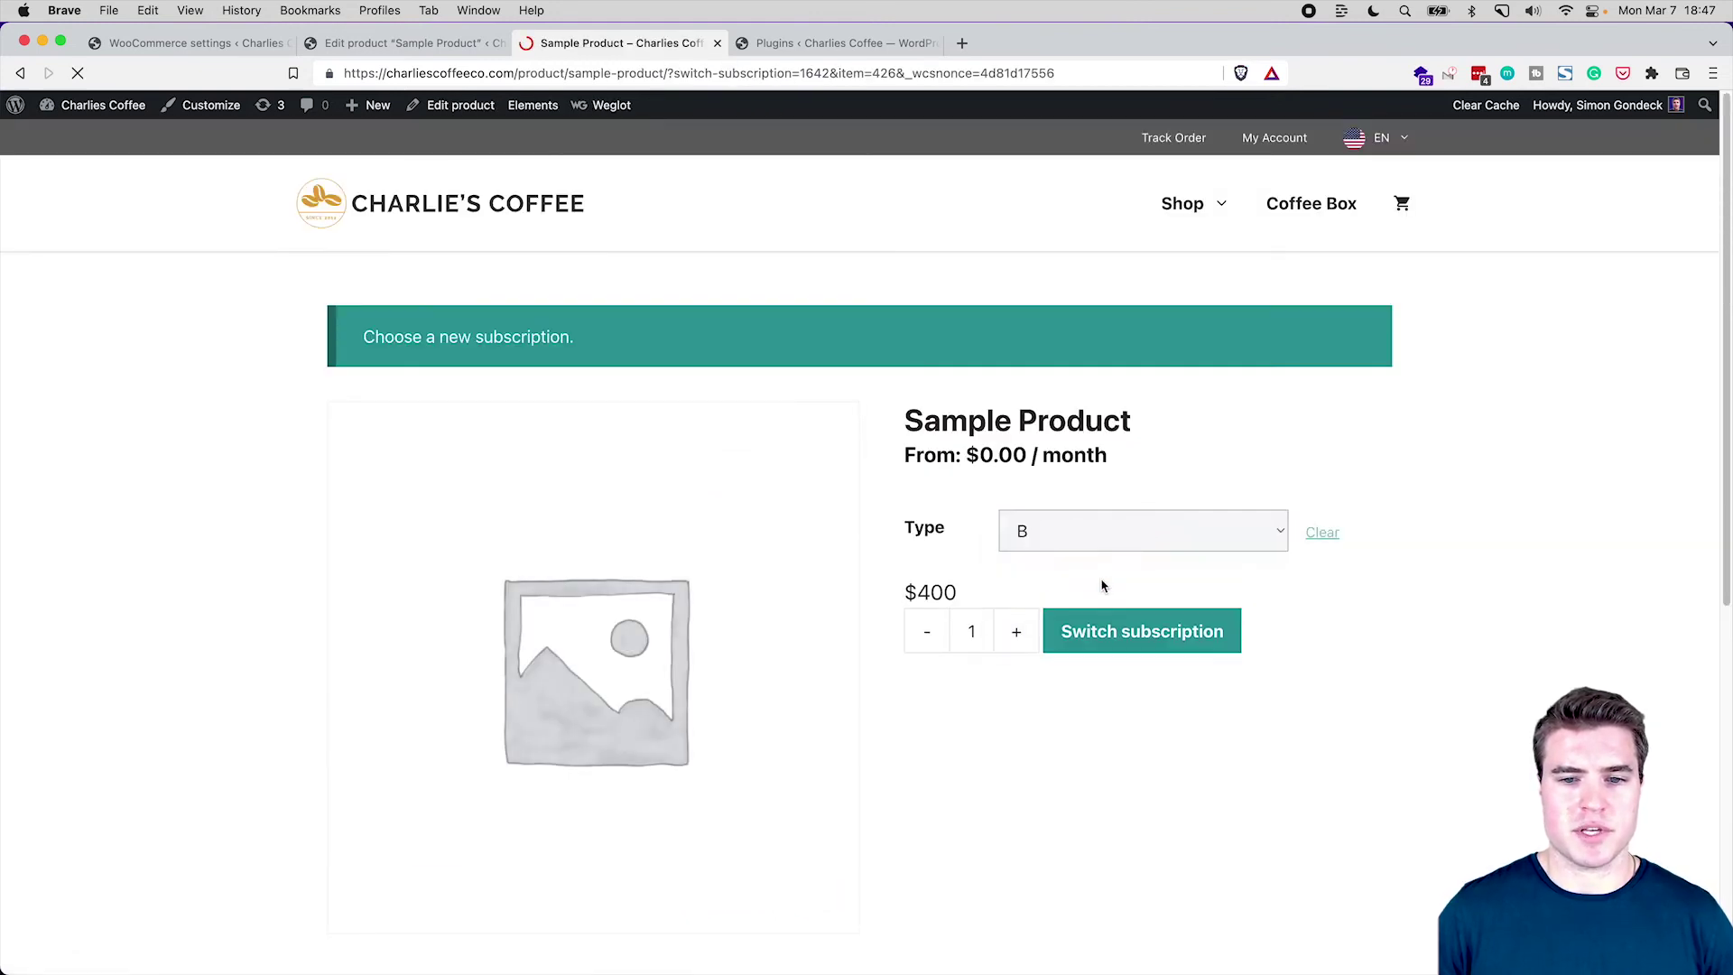
pyautogui.click(1095, 647)
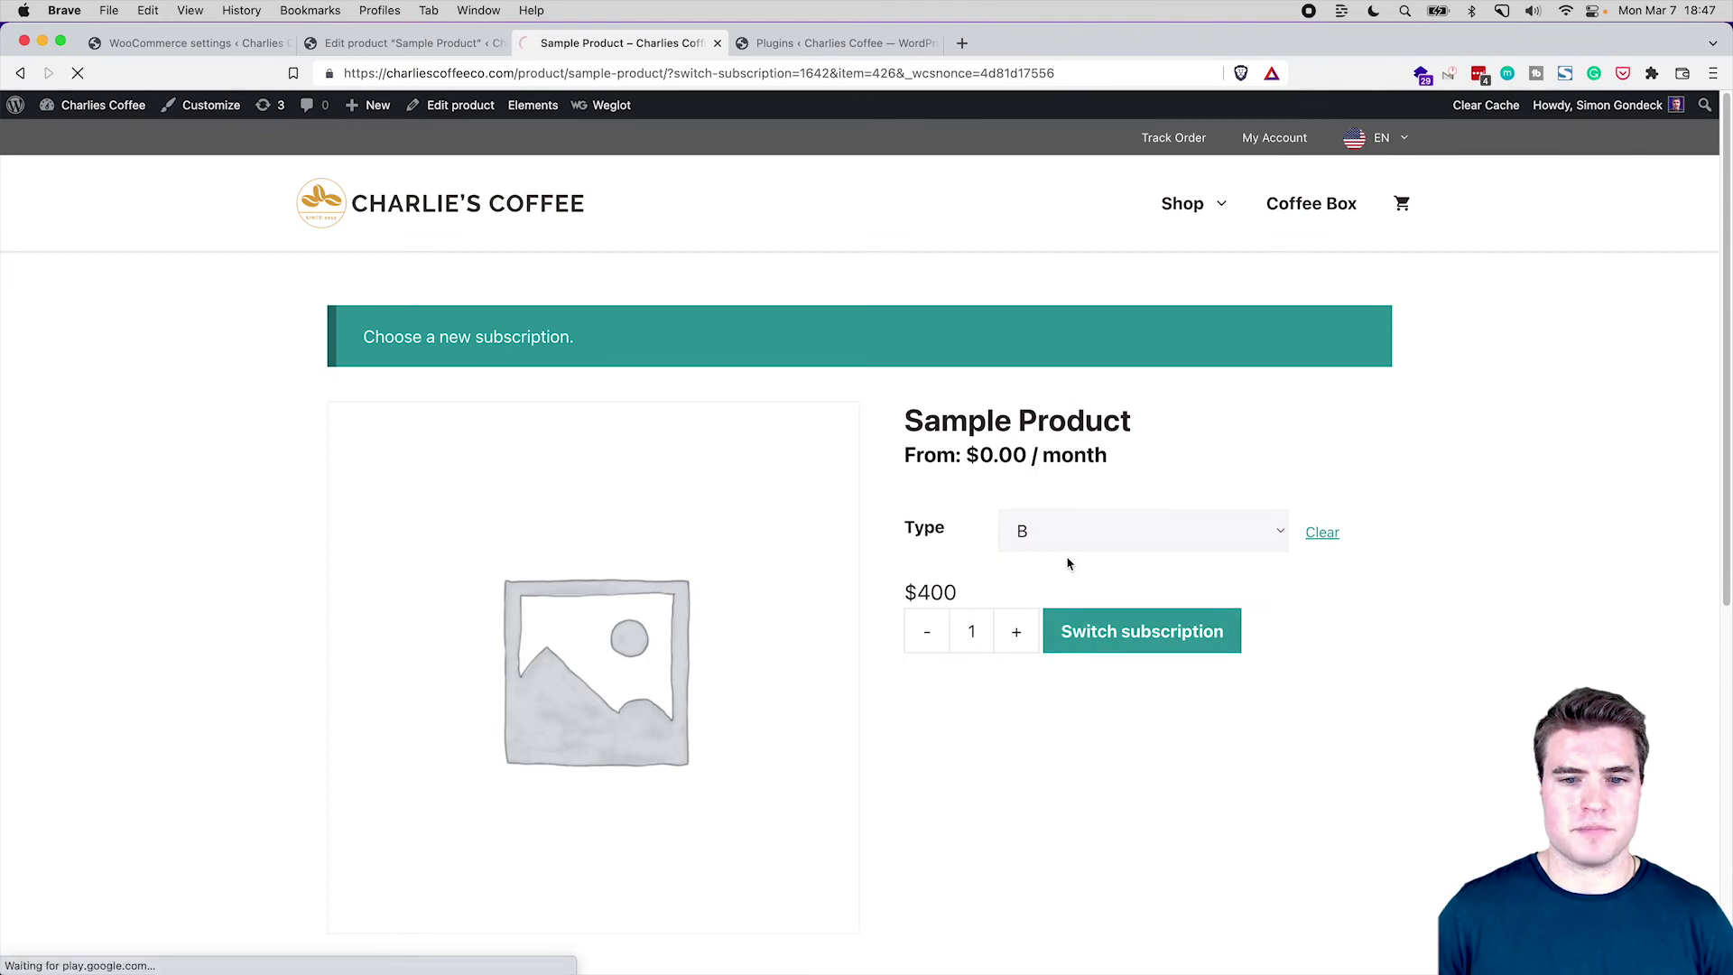
pyautogui.scroll(-2, 1063, 559)
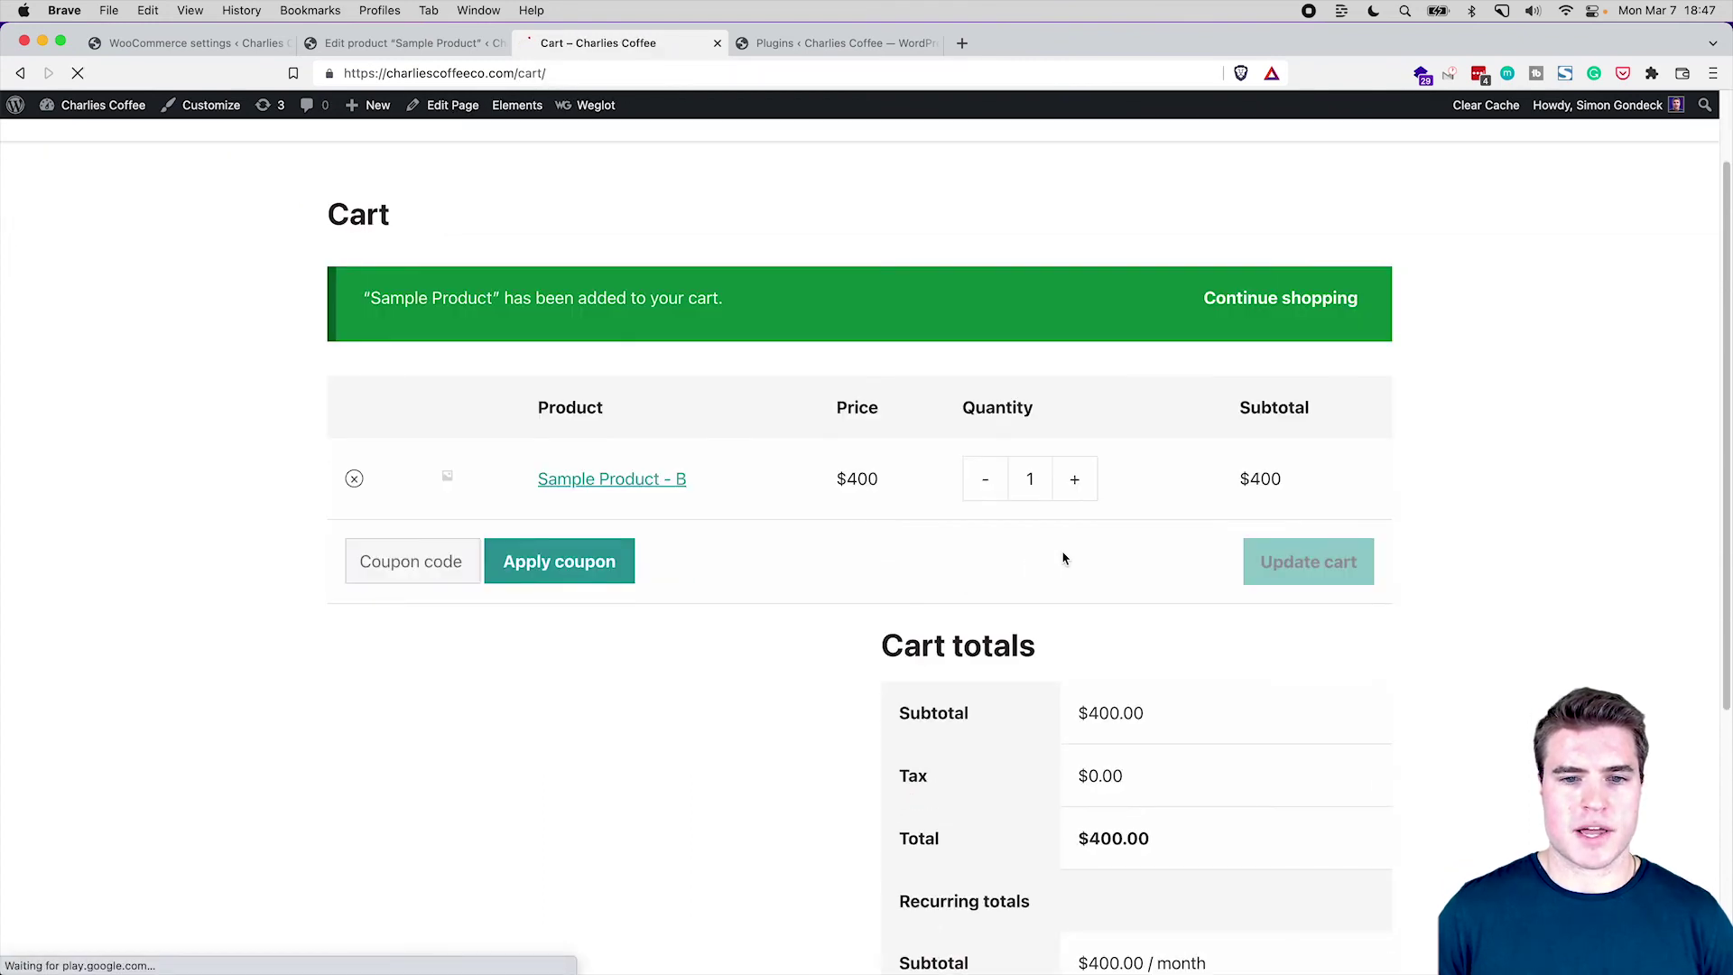
pyautogui.scroll(-2, 1063, 559)
pyautogui.scroll(-3, 1063, 559)
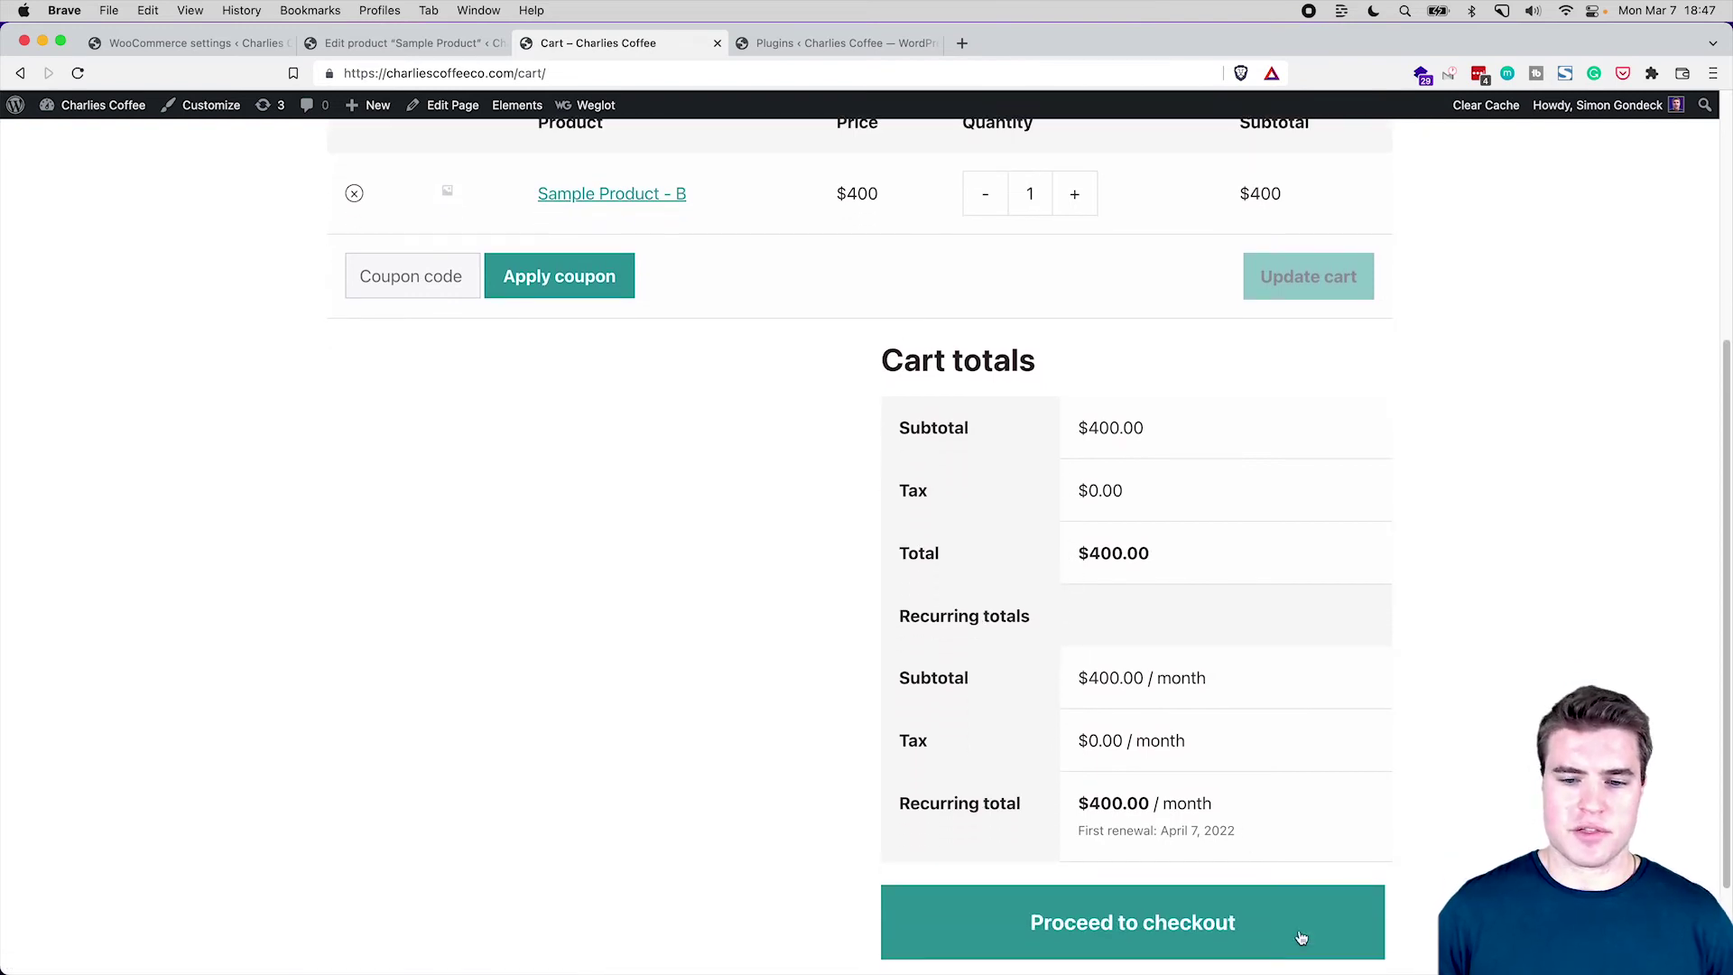
pyautogui.click(1228, 924)
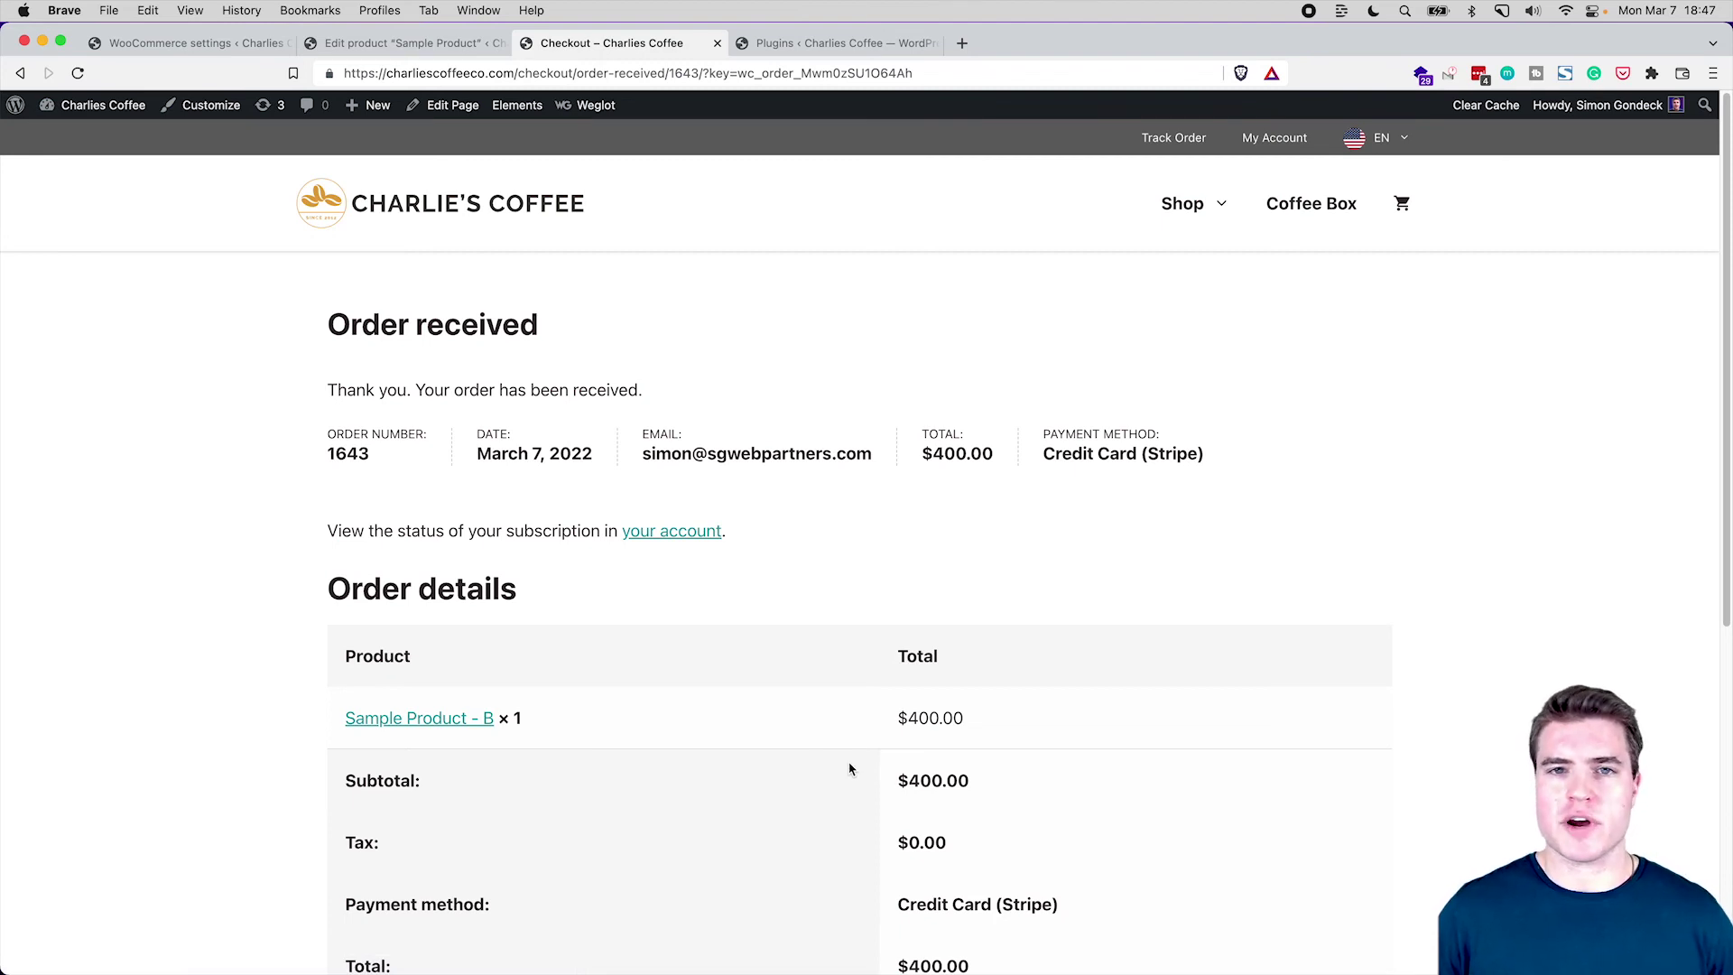
# Return to the WooCommerce Subscriptions settings and turn on Align Subscription Renewal Day
pyautogui.press('super+1')
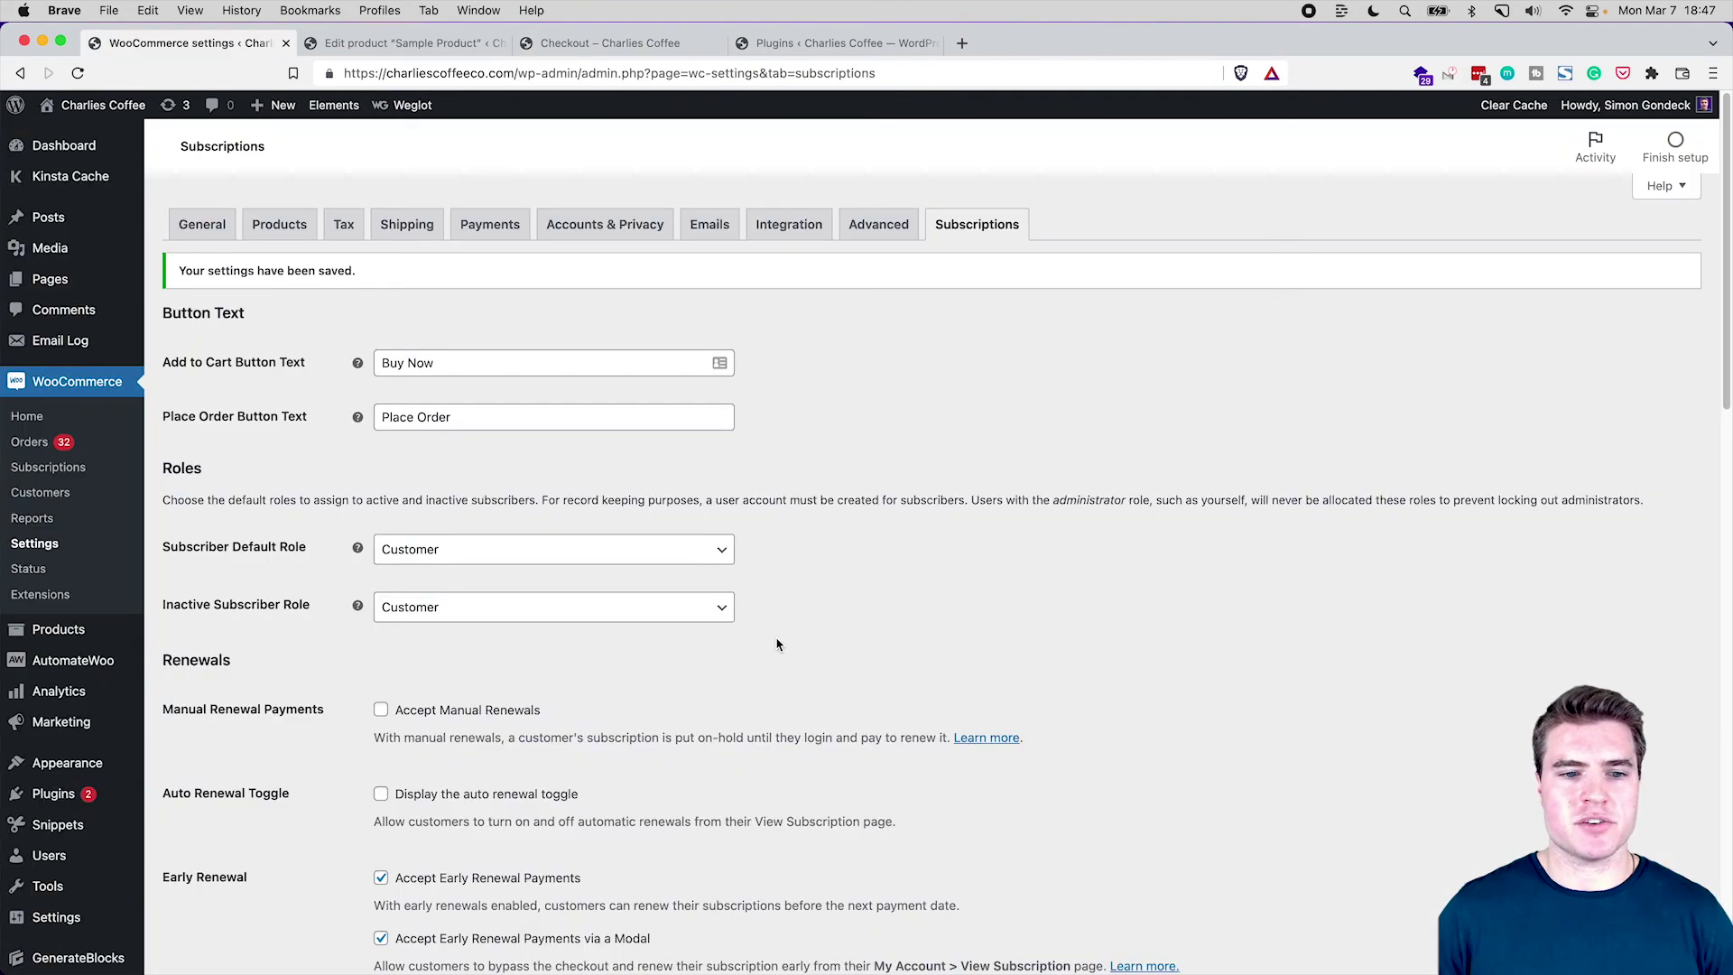
pyautogui.scroll(-10, 778, 645)
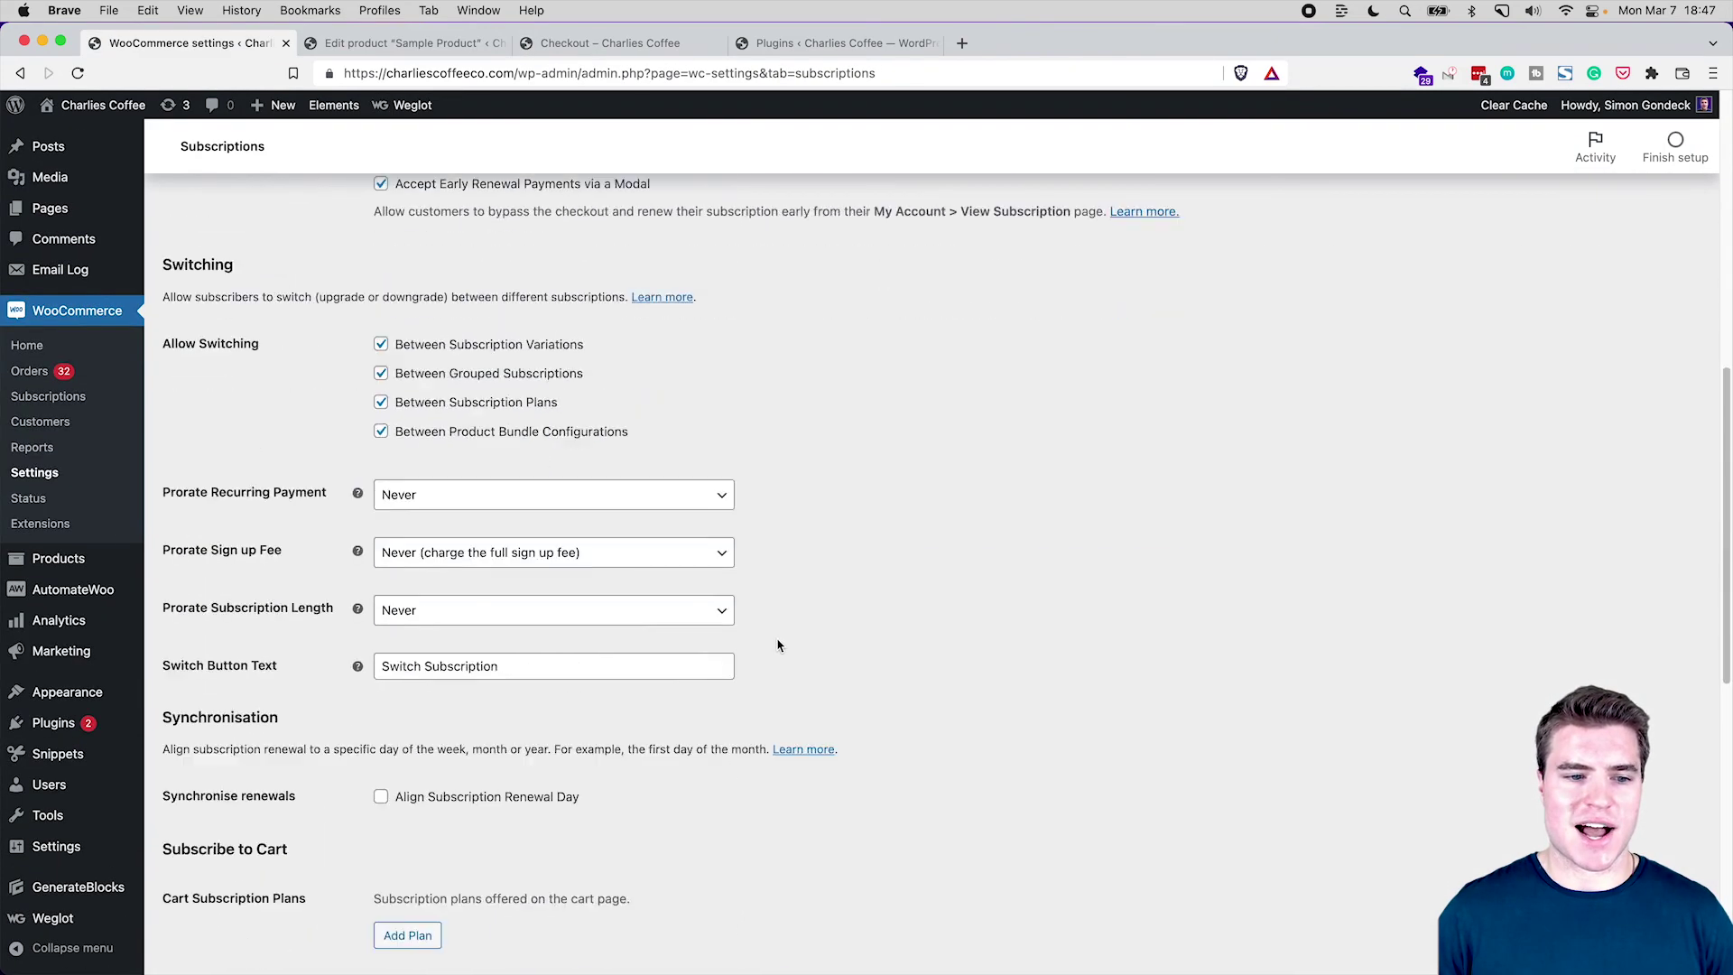
pyautogui.click(502, 768)
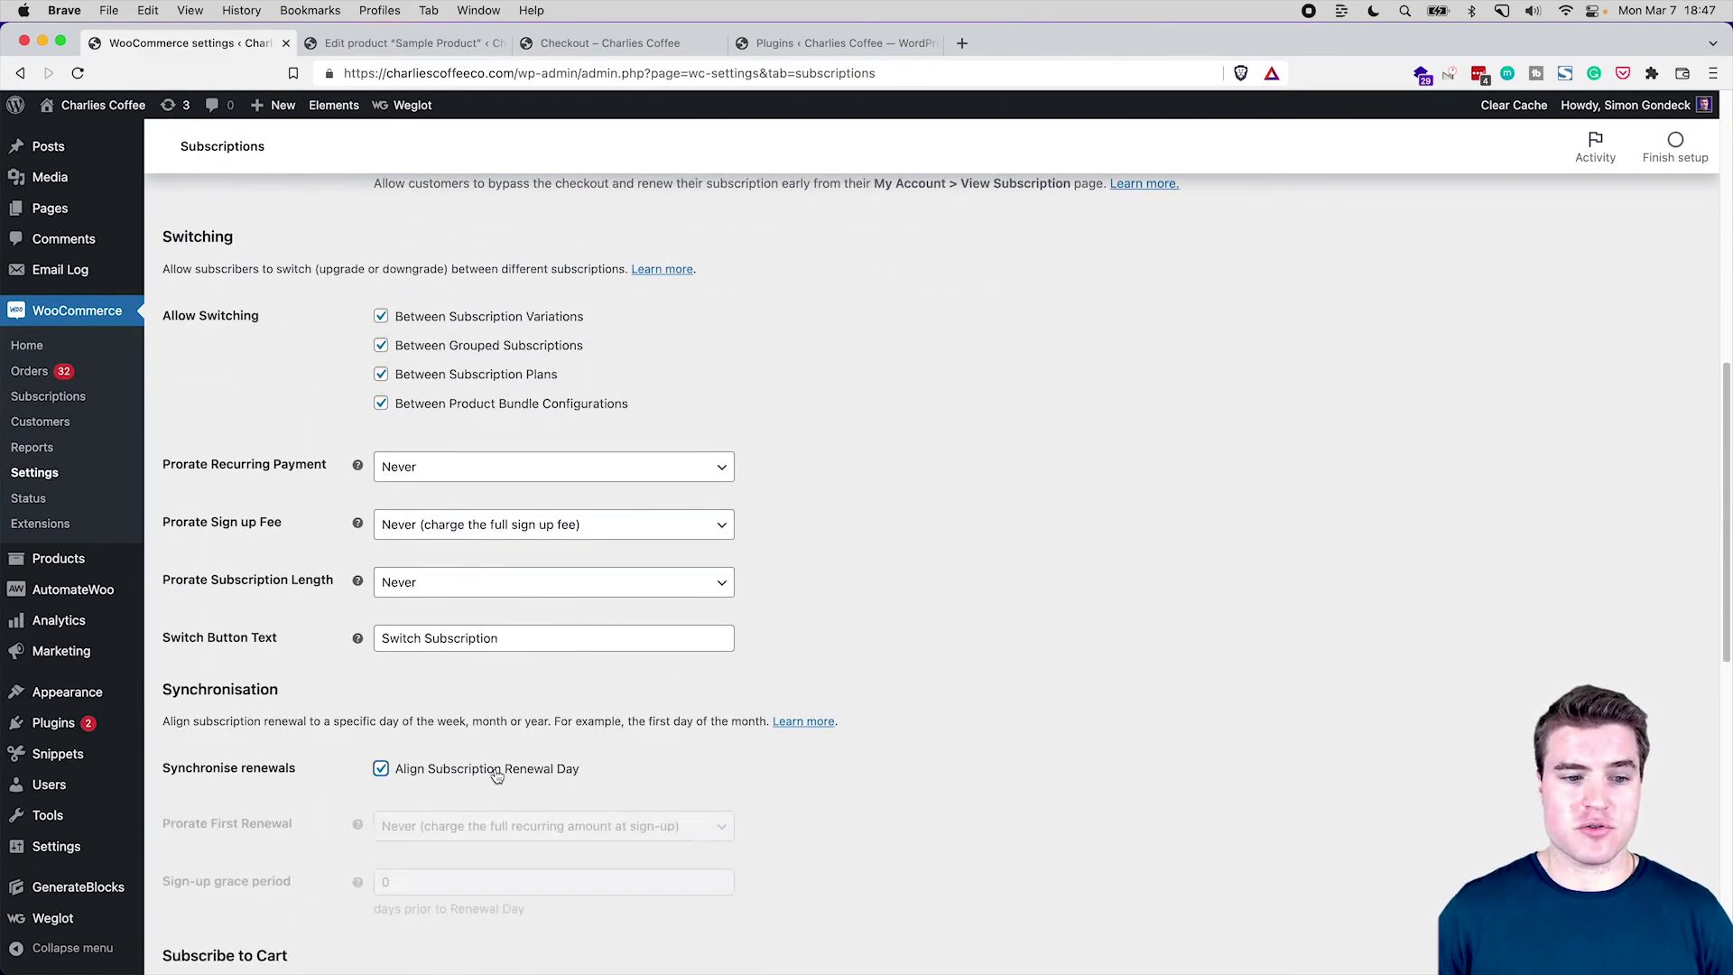
pyautogui.scroll(-1, 532, 778)
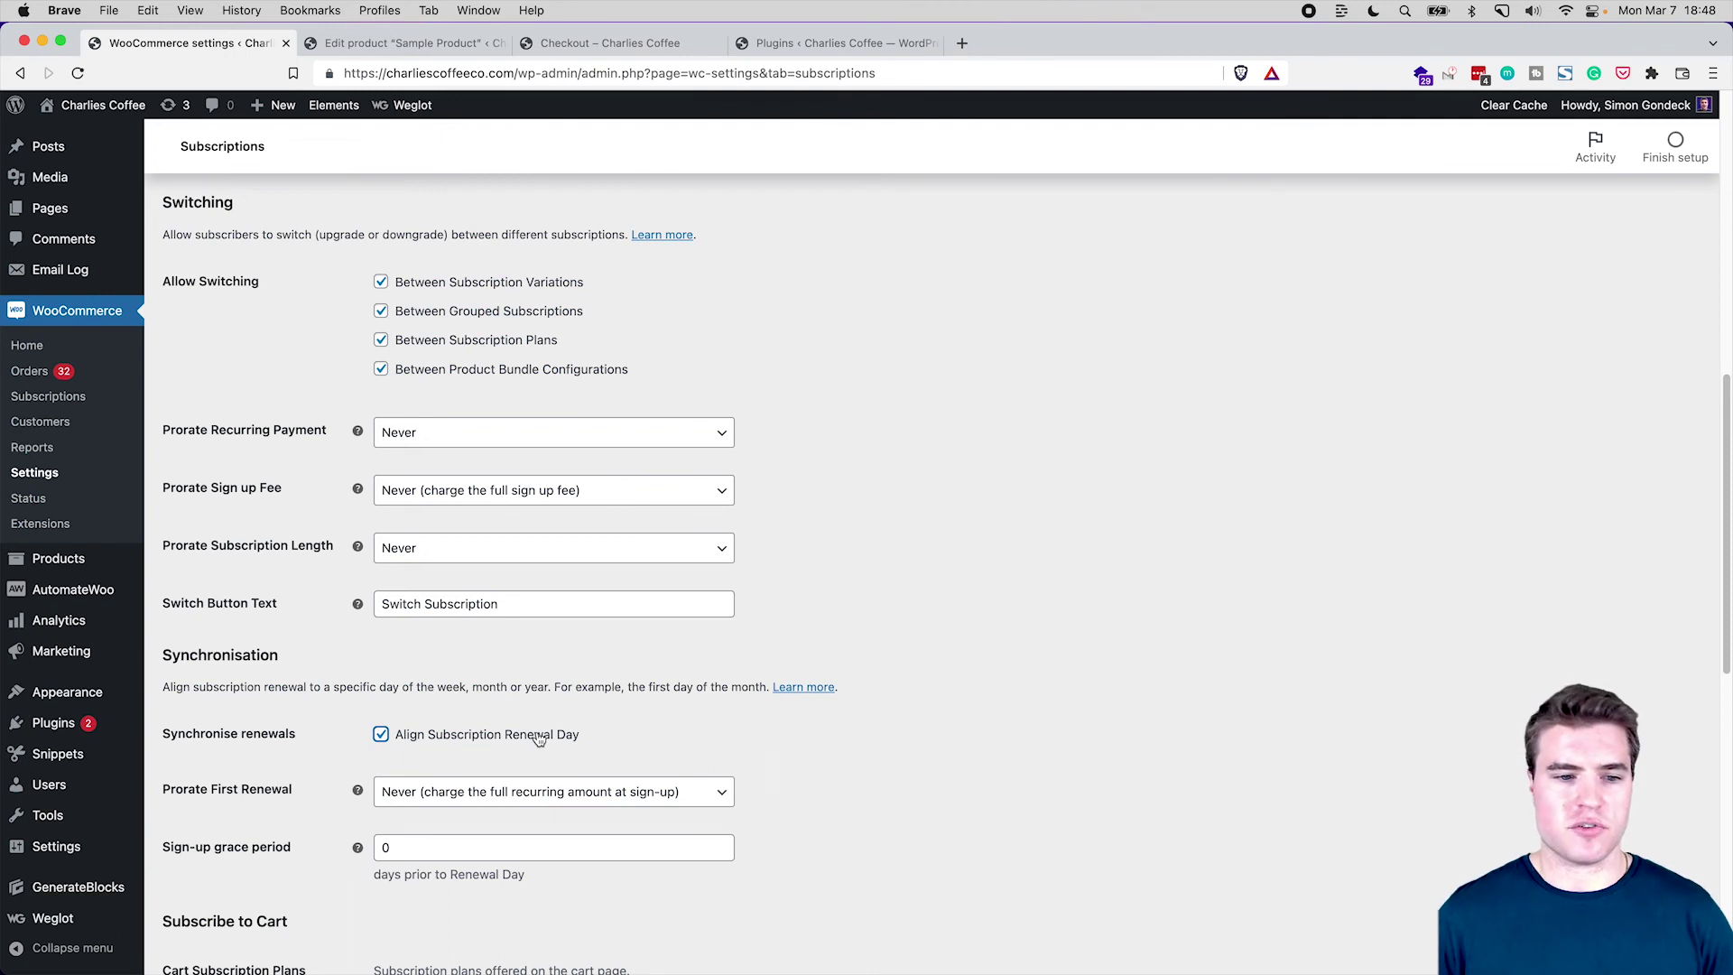
# Keep the first renewal charging the full amount at sign-up, then turn renewal synchronisation back off
pyautogui.click(535, 783)
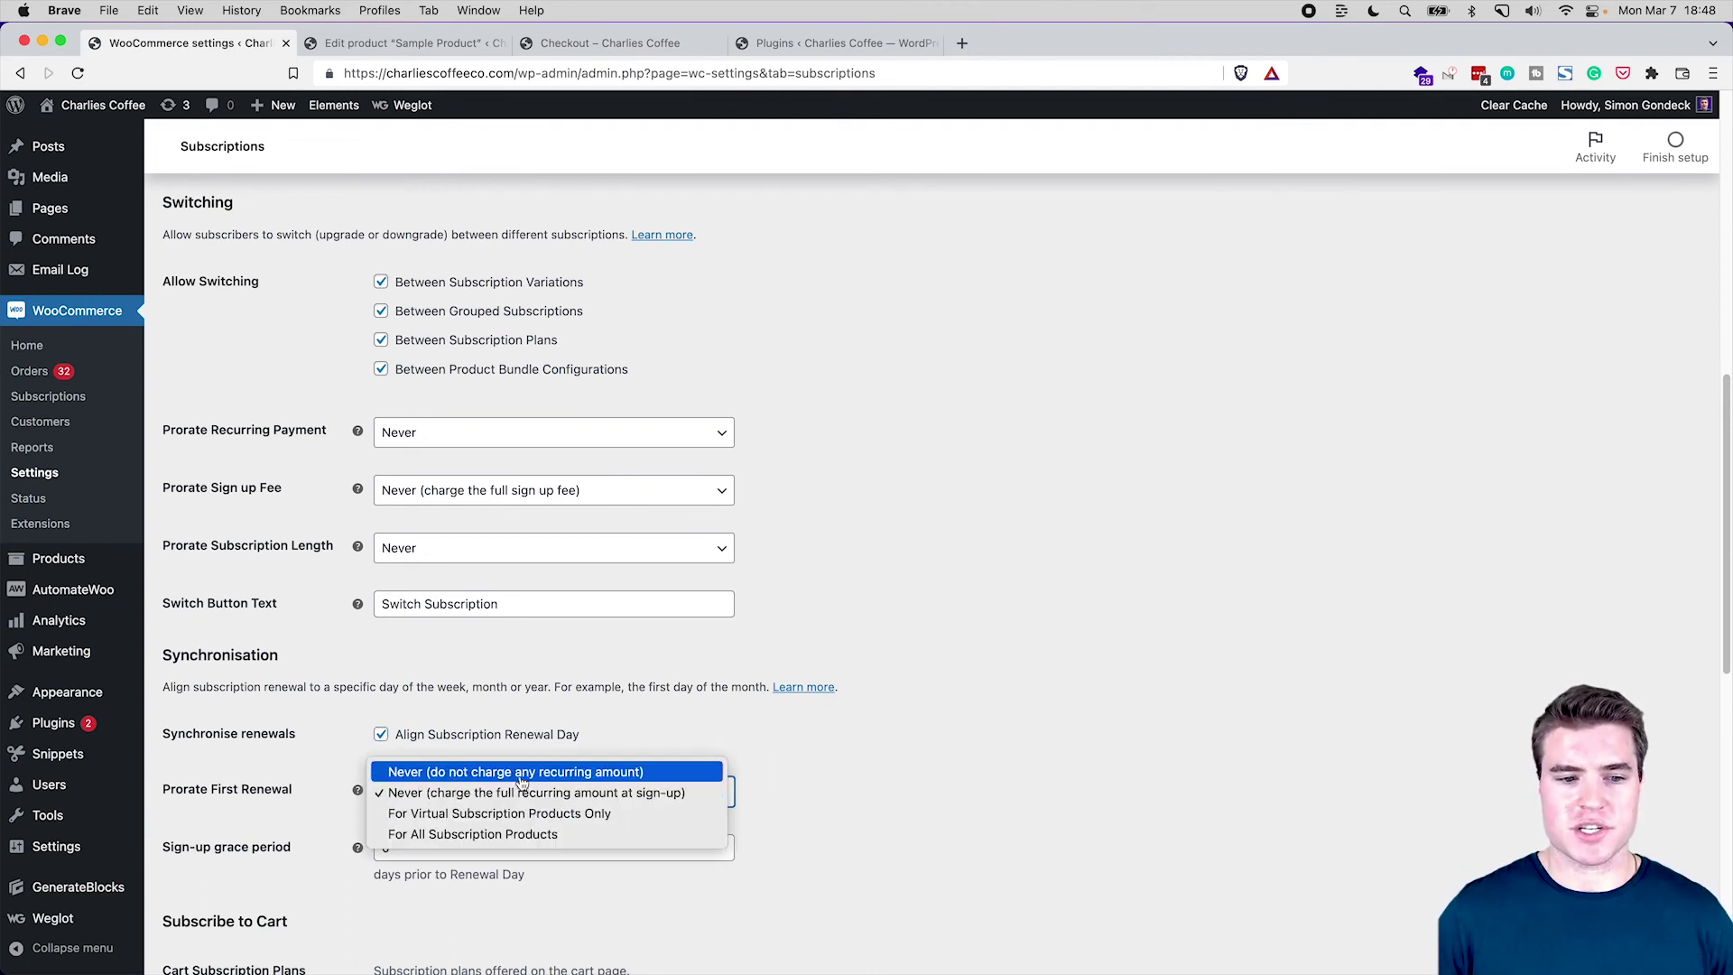
pyautogui.click(488, 793)
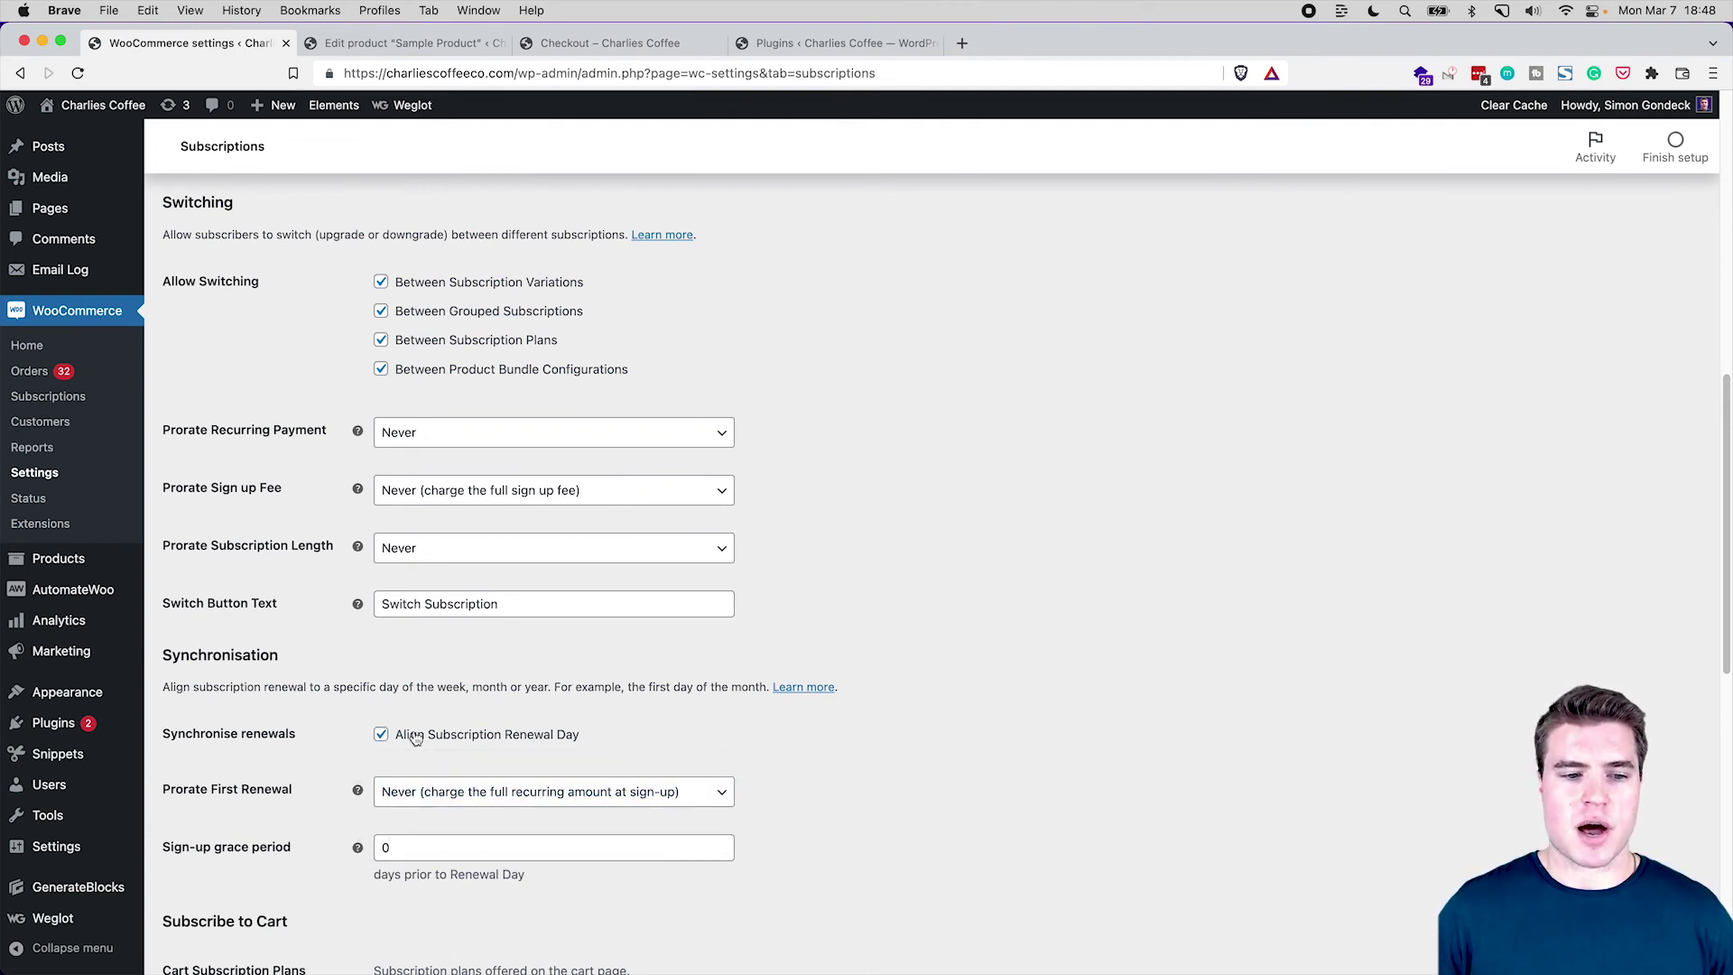
pyautogui.click(383, 734)
pyautogui.scroll(2, 917, 673)
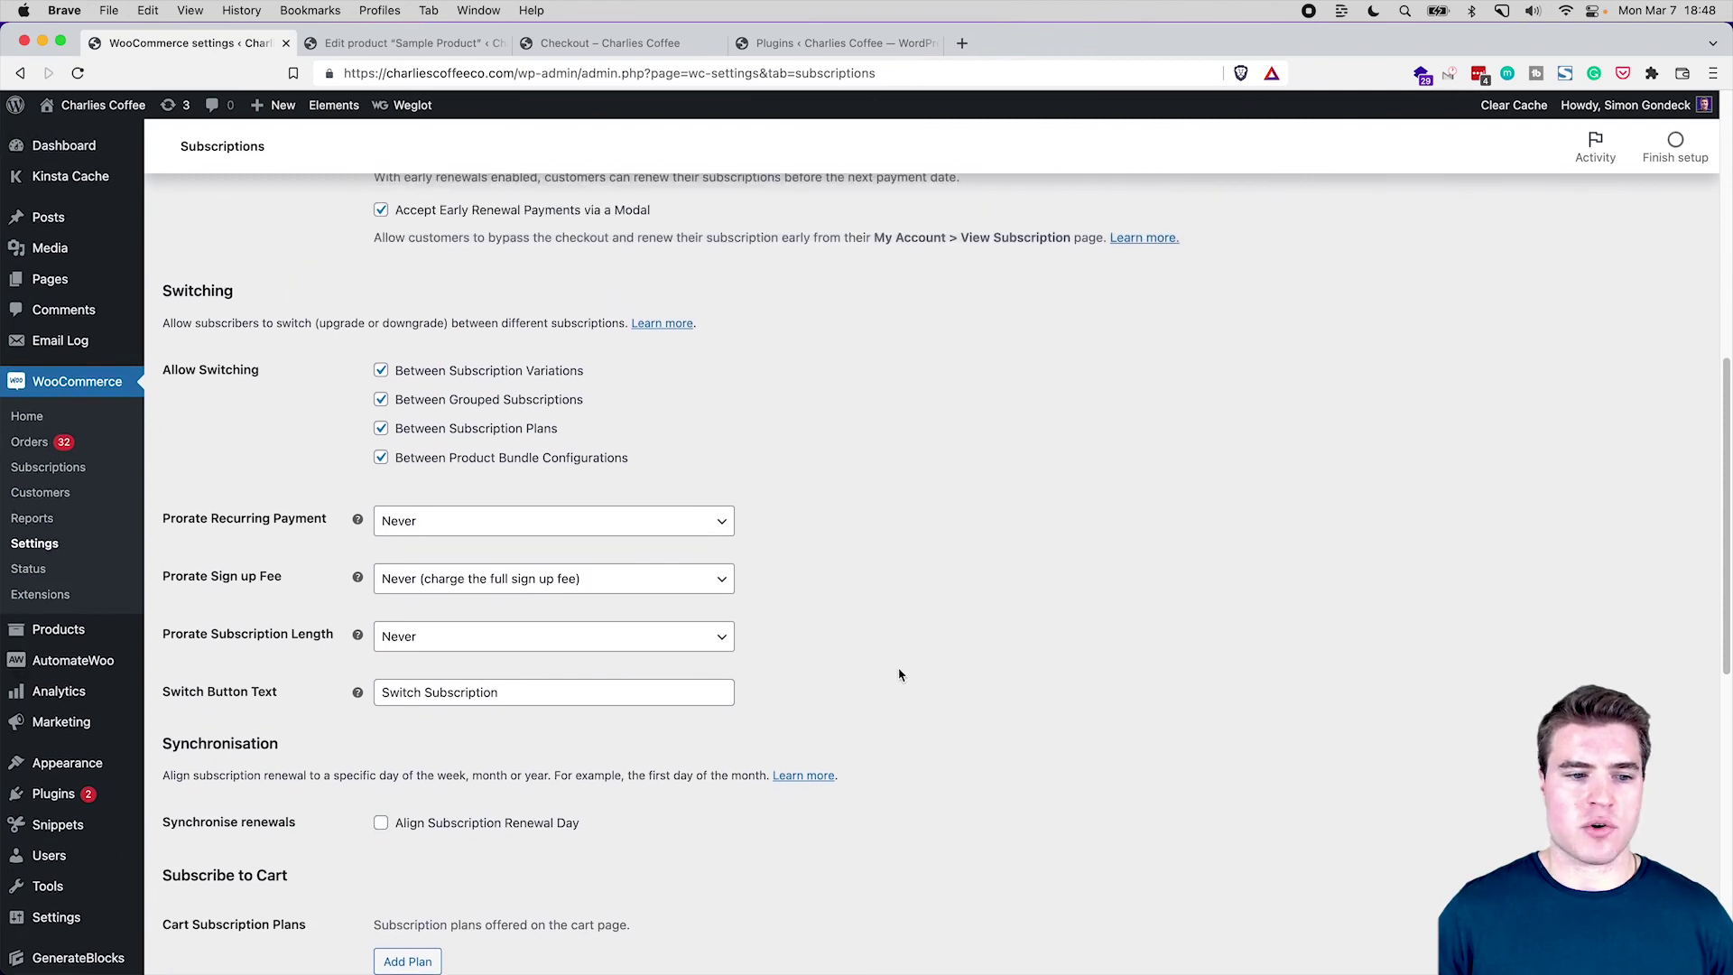